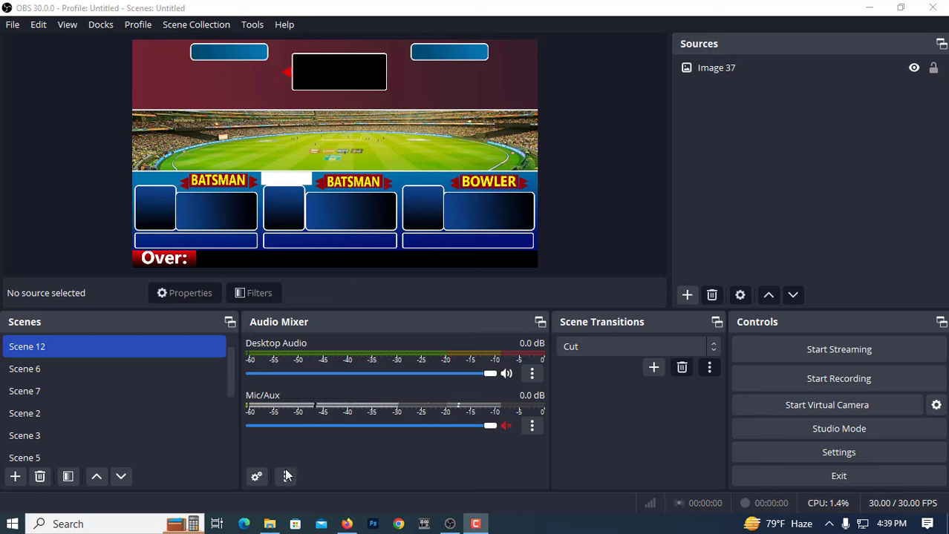
Step: Bring up File Explorer and navigate up to the Music folder
left_click(269, 524)
left_click(64, 45)
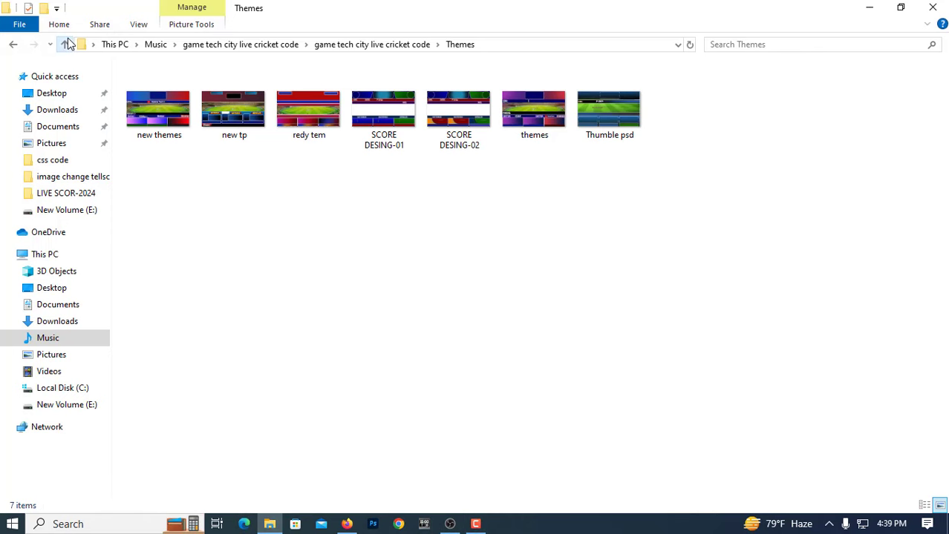
left_click(64, 45)
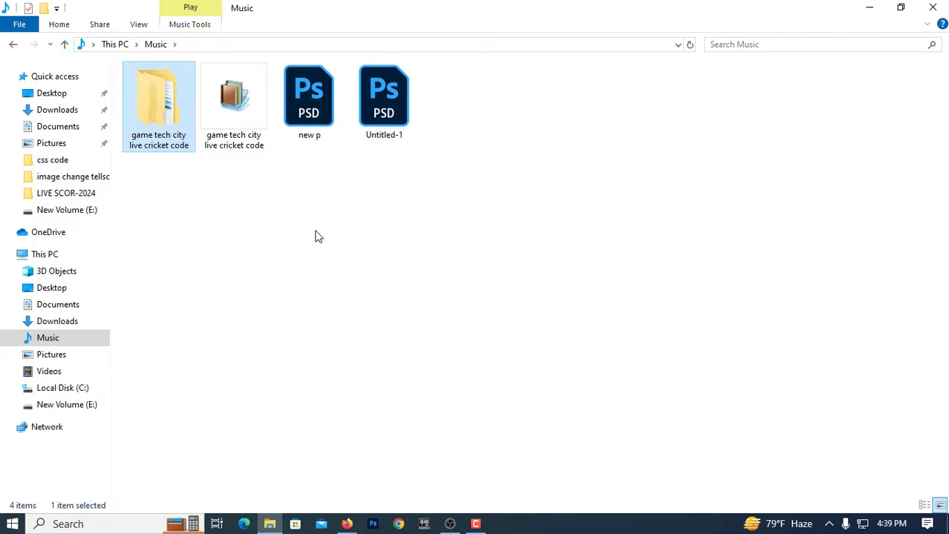
left_click(450, 524)
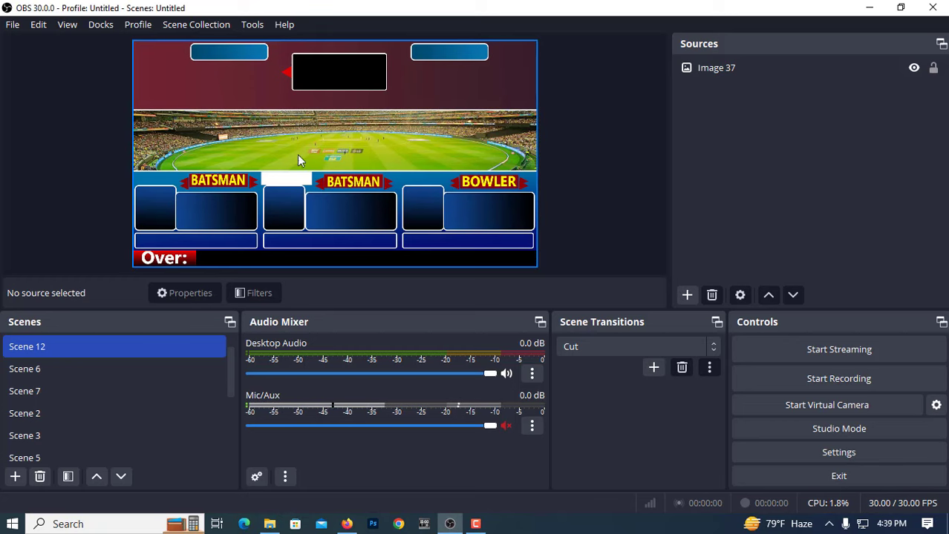
left_click(270, 524)
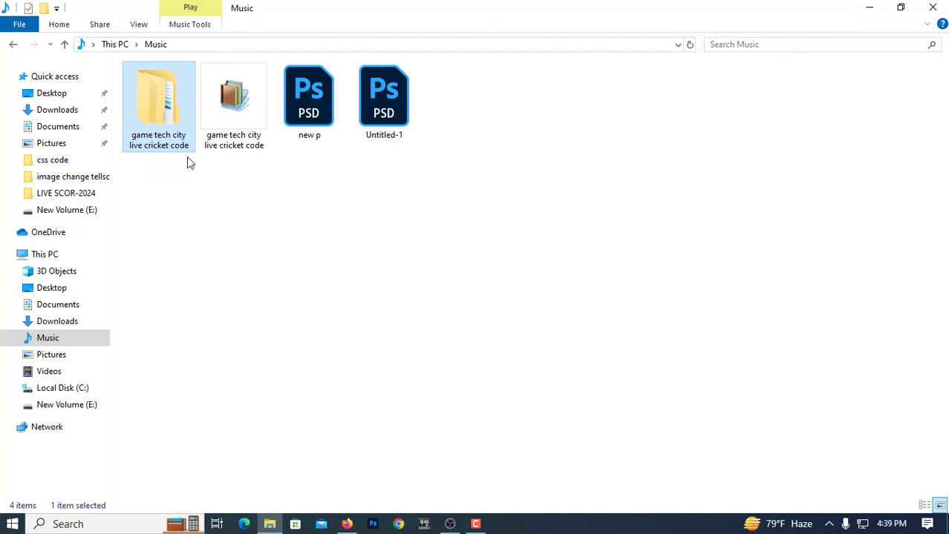
Step: Open game tech city live cricket code and its subfolder, viewing the CRICKET LOGO and css code folders
left_click(220, 128)
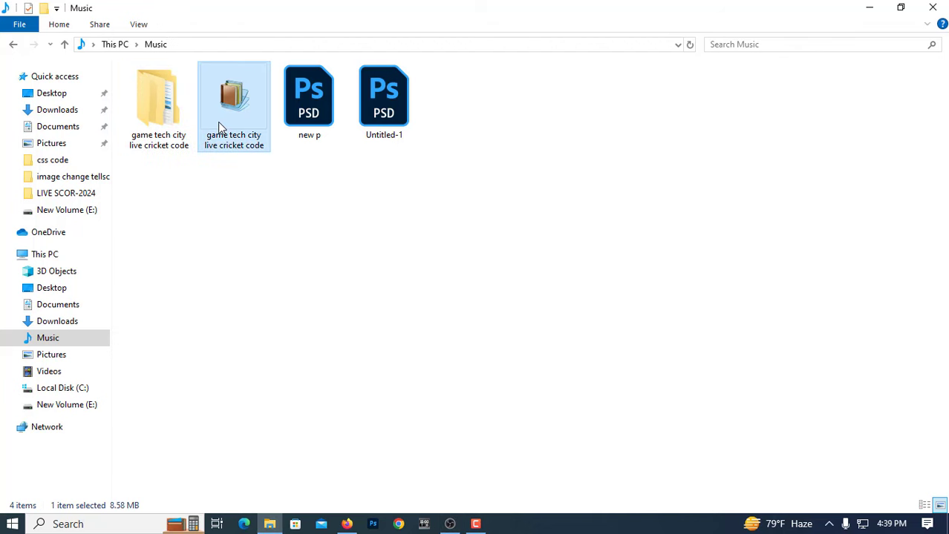
double_click(169, 116)
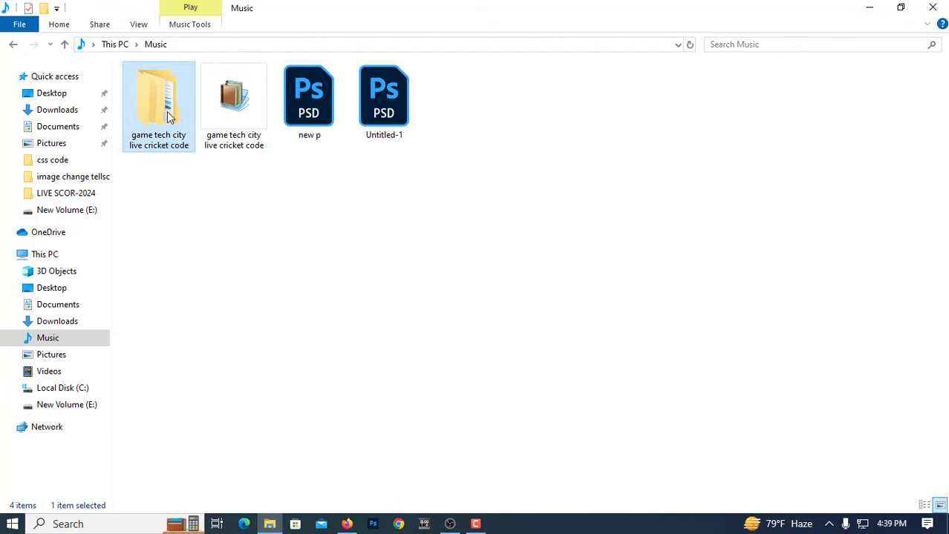
double_click(163, 89)
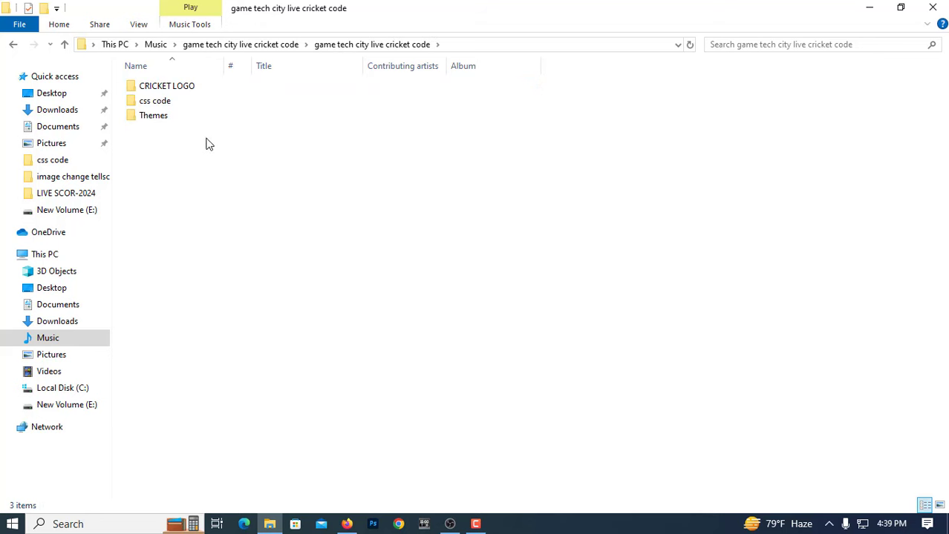
double_click(165, 87)
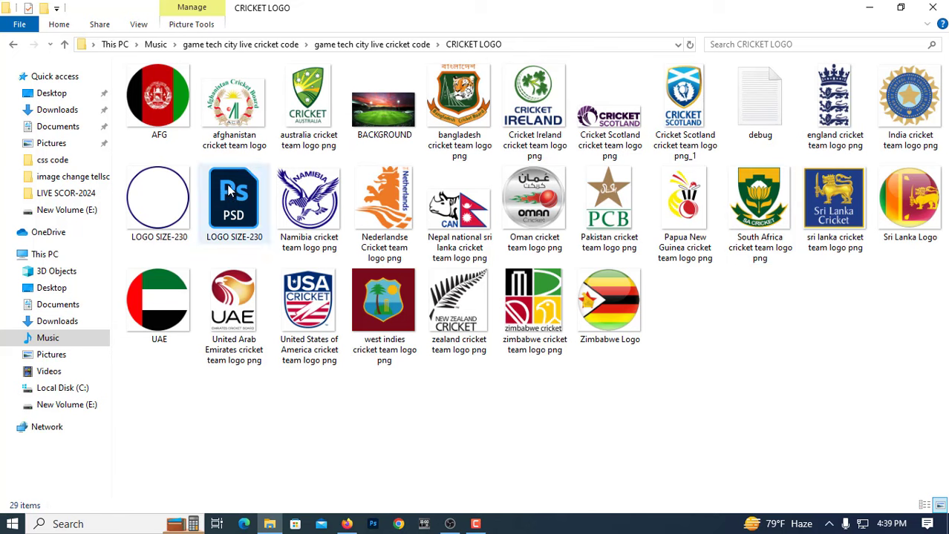
left_click(64, 44)
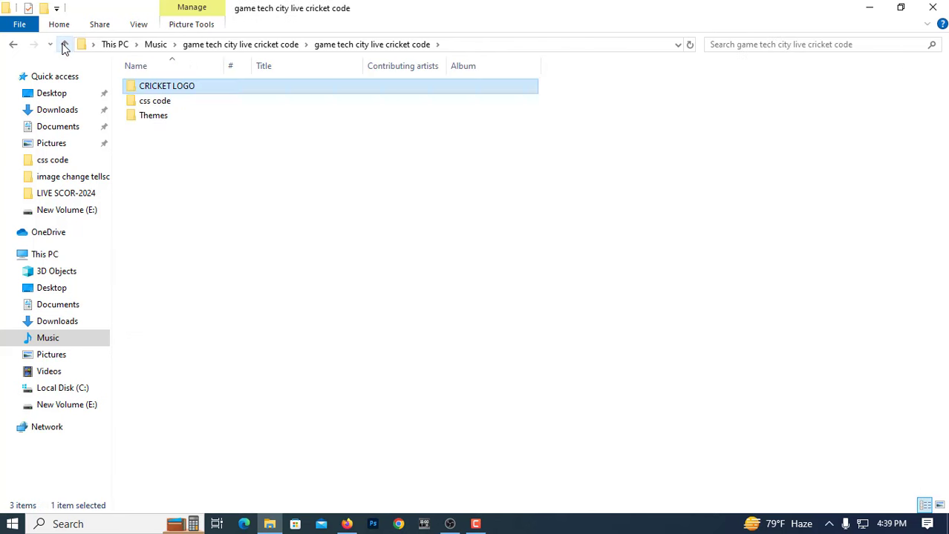
left_click(163, 104)
double_click(164, 104)
left_click_drag(194, 251, 146, 84)
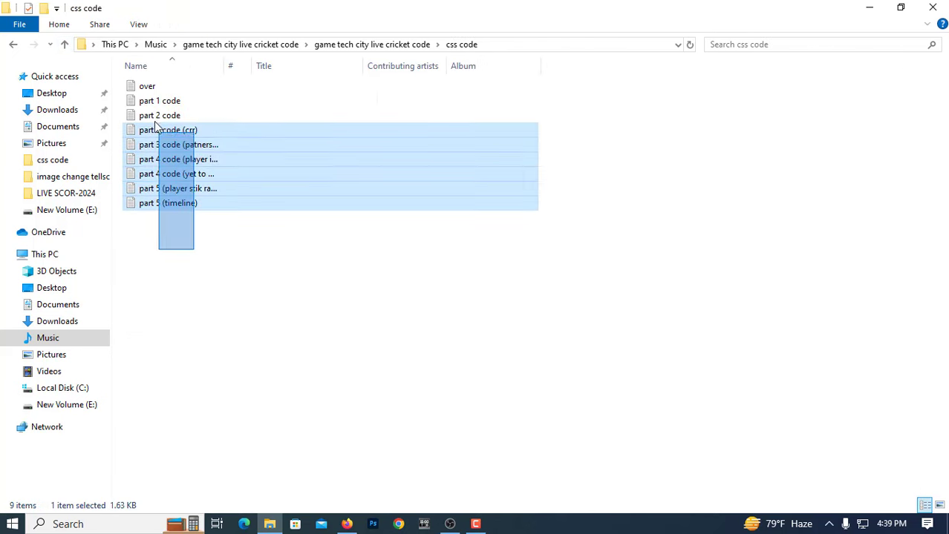
Step: Browse the Themes folder of scoreboard designs, then bring up the CREX live scoreboard page
left_click(65, 45)
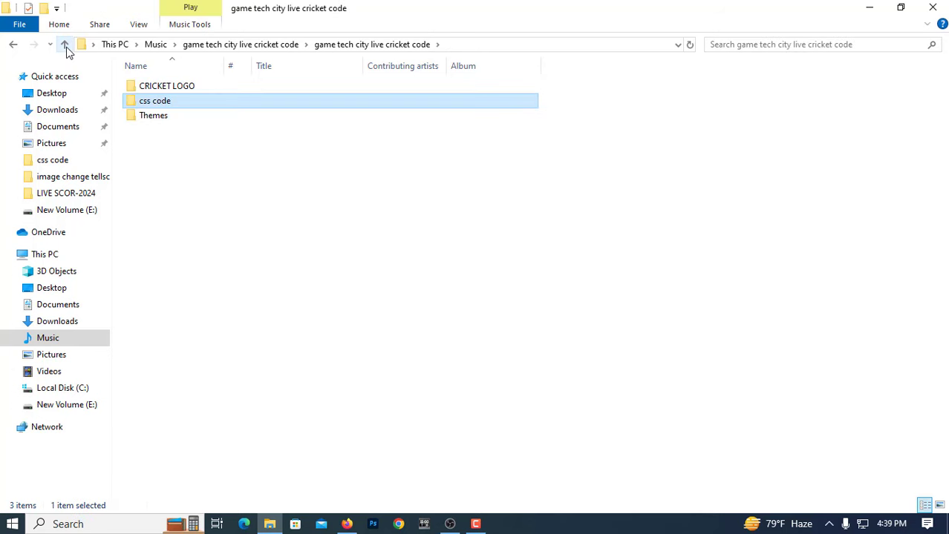
double_click(156, 117)
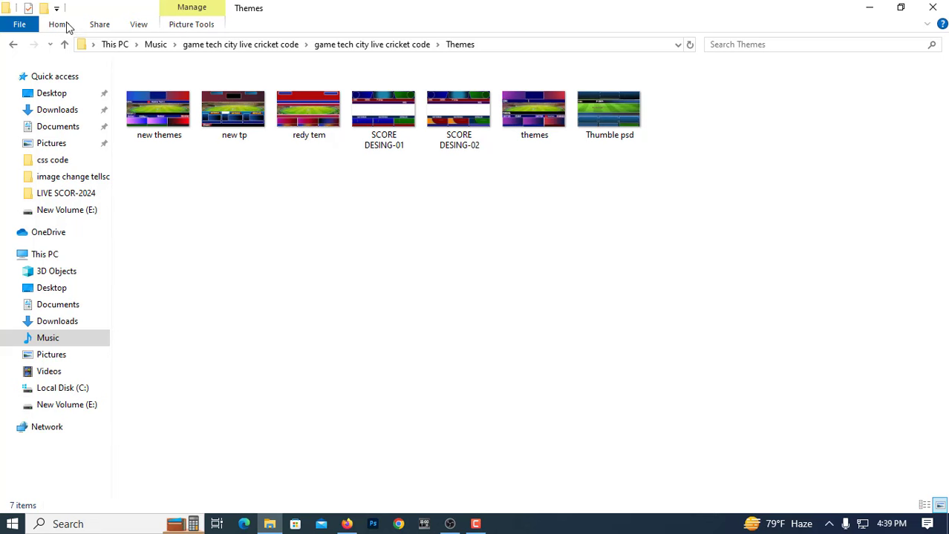
left_click(65, 45)
left_click(450, 524)
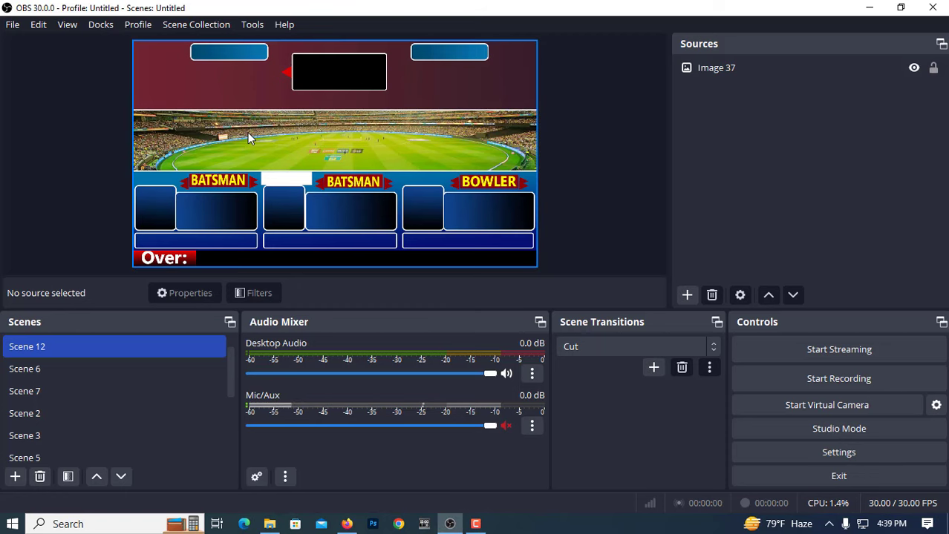
left_click(269, 524)
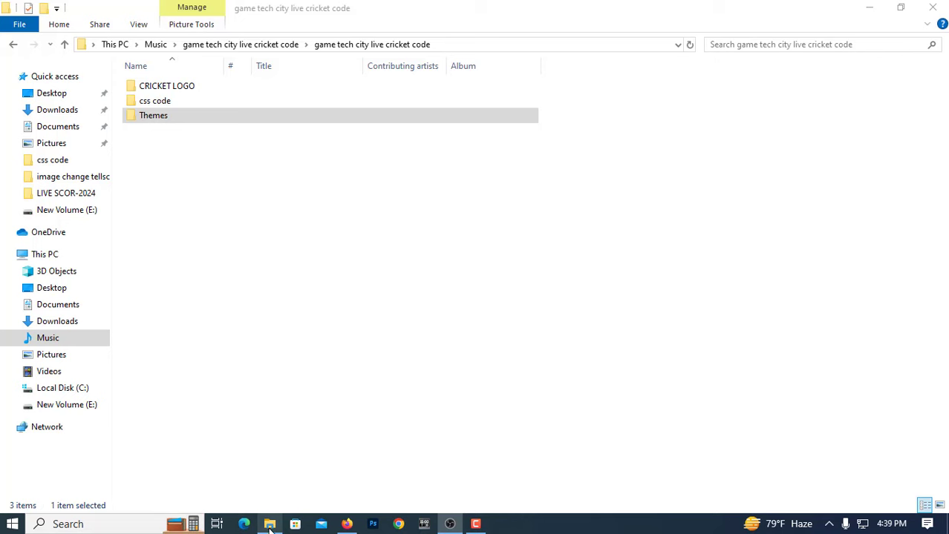
left_click(349, 524)
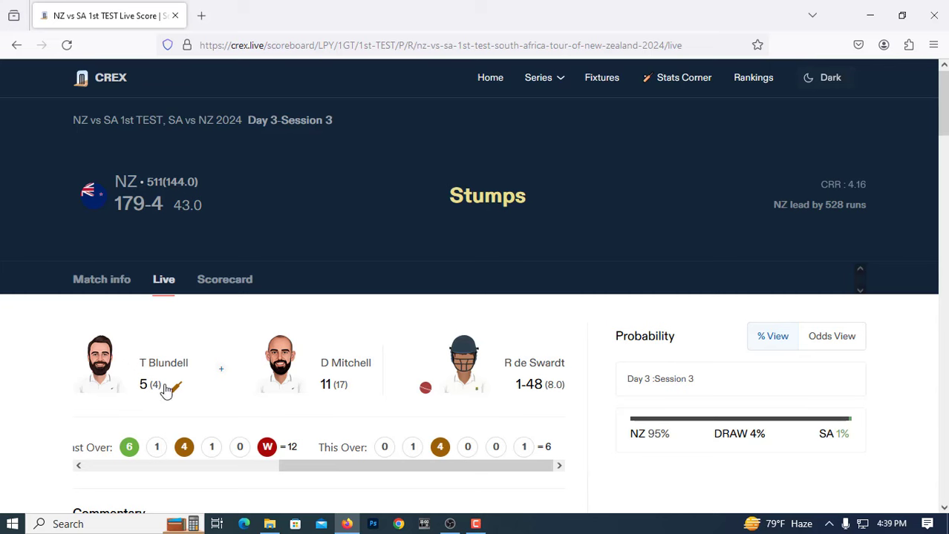
Step: Review the NZ vs SA score, Stumps status and CRR 4.16 on crex.live
scroll(760, 312, "down", 3)
scroll(229, 297, "up", 3)
mouse_move(346, 366)
scroll(236, 332, "down", 3)
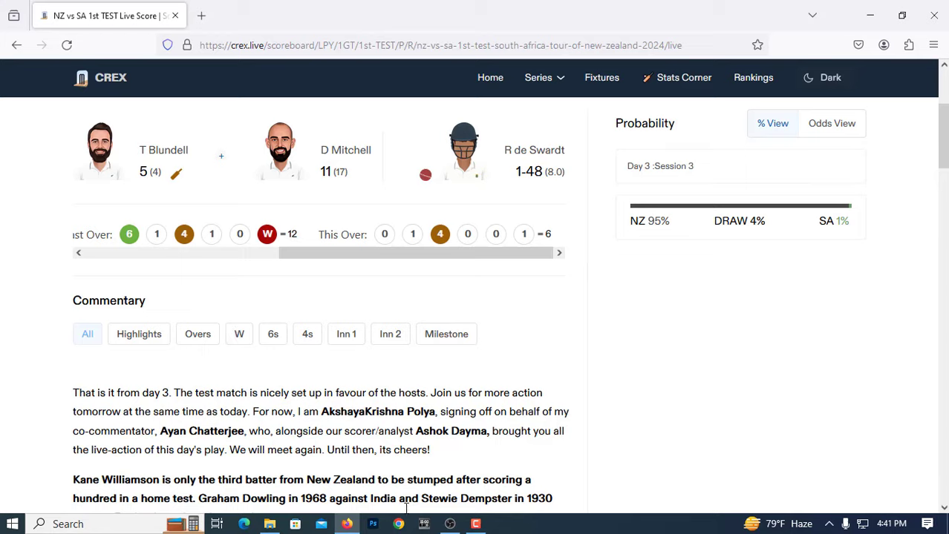
Step: Glance at the CRICKET LOGO folder, scroll CREX back to the header, and return to OBS
left_click(450, 524)
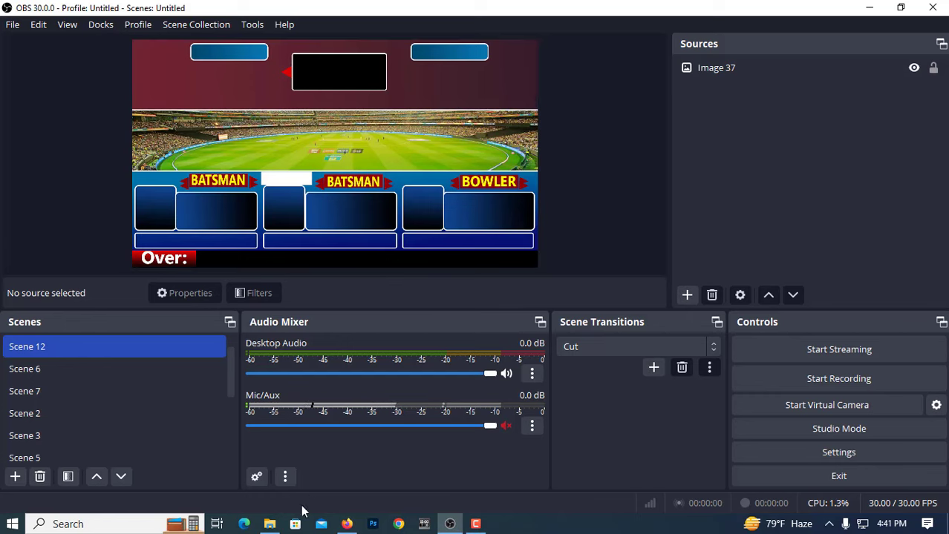
left_click(270, 524)
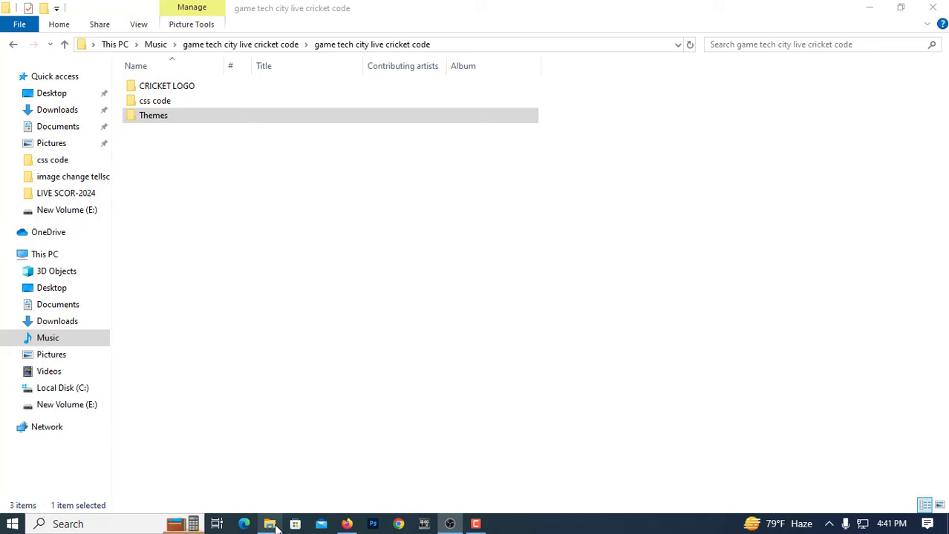
double_click(191, 89)
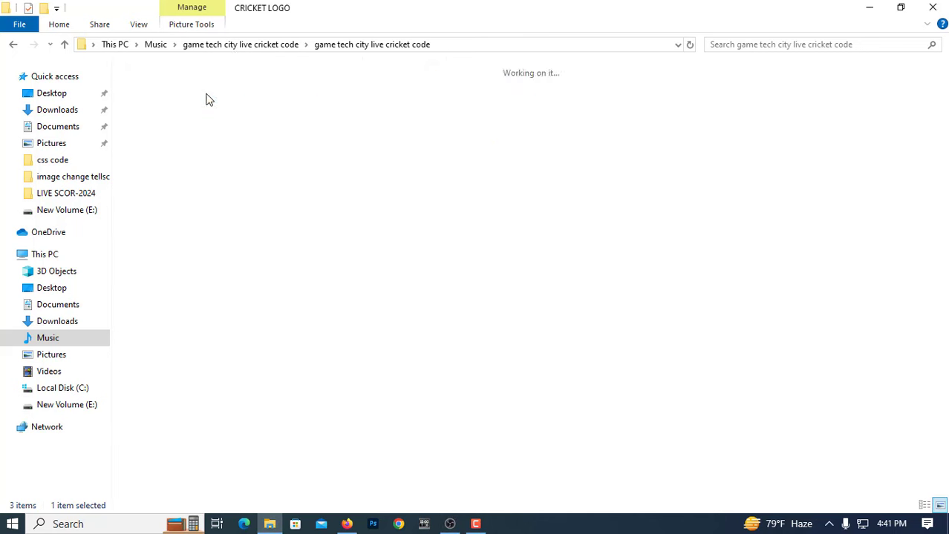
left_click(346, 524)
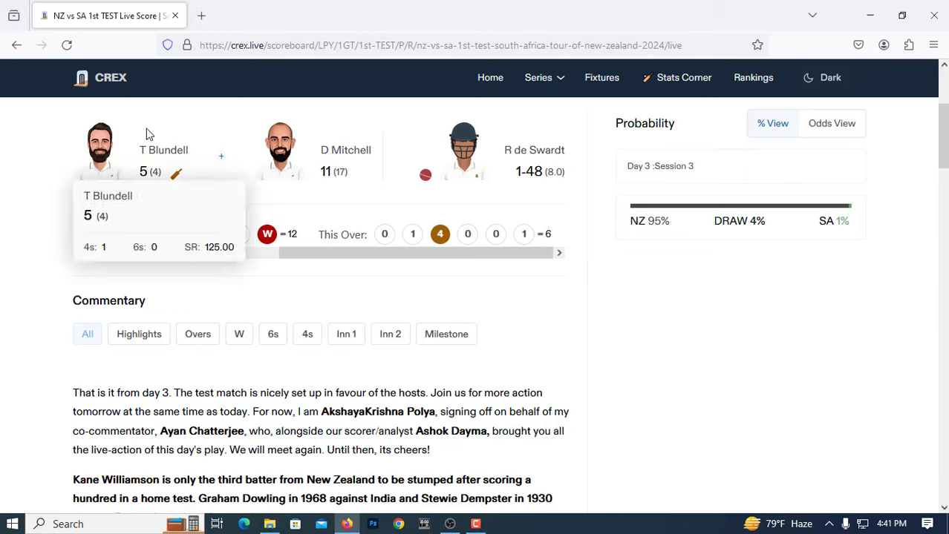
scroll(374, 343, "up", 3)
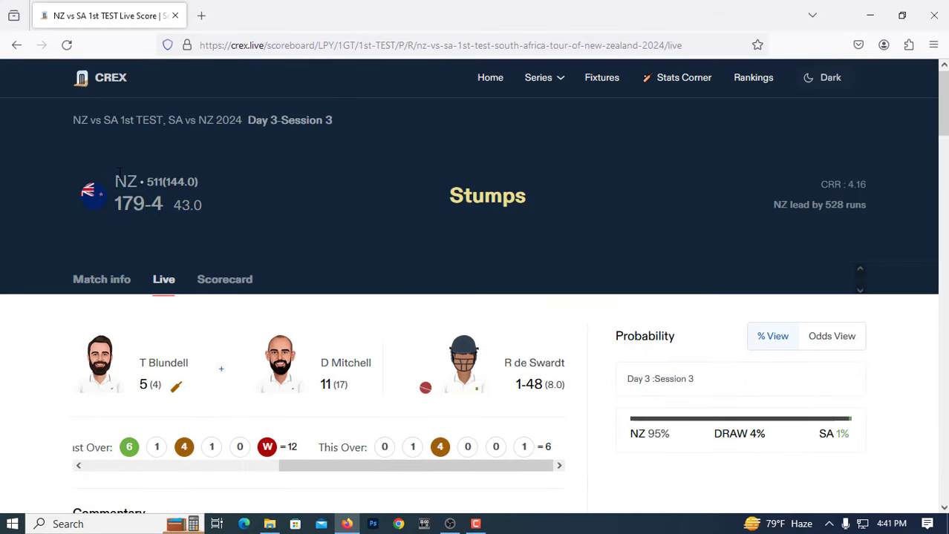
left_click(449, 524)
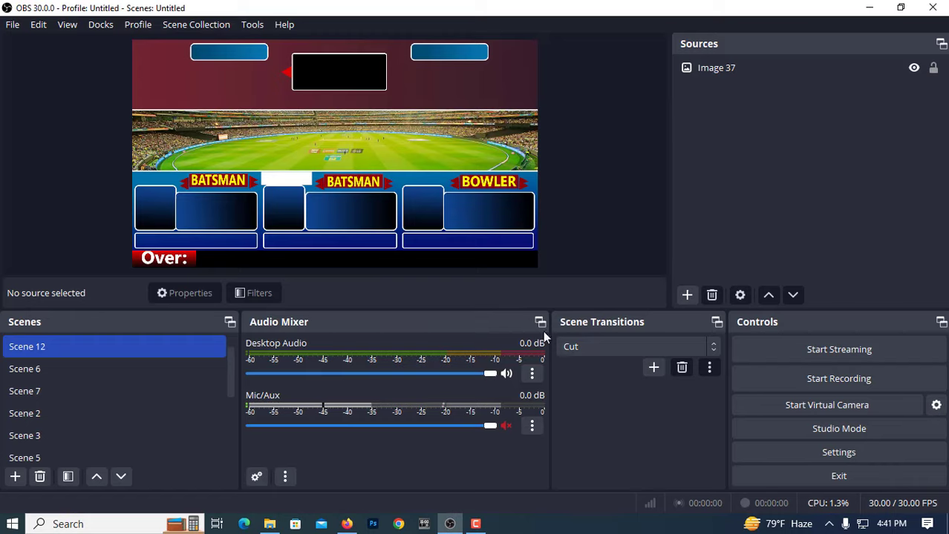
Step: Add a new Image source named Image 38
left_click(689, 289)
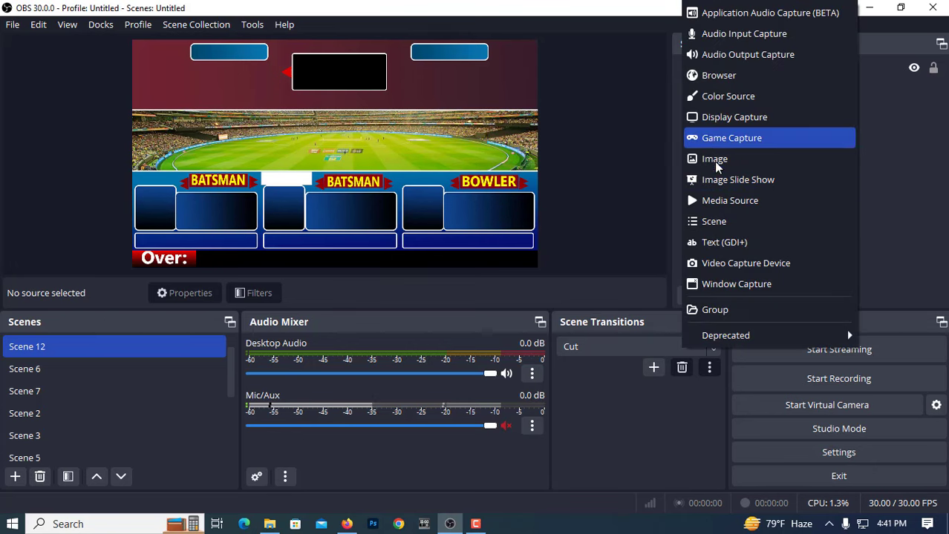
left_click(714, 159)
left_click(512, 347)
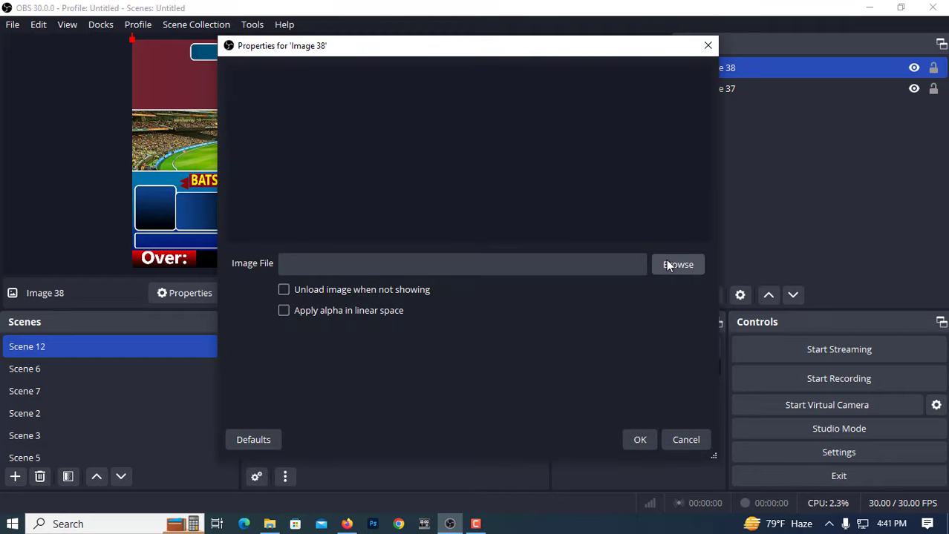
Step: Load the New Zealand logo from the CRICKET LOGO folder into Image 38
left_click(677, 265)
scroll(506, 246, "down", 3)
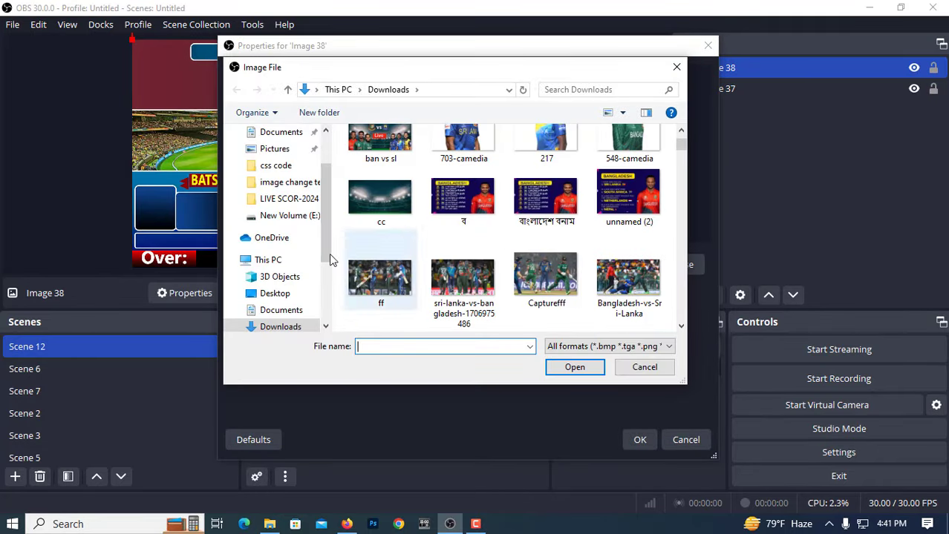
scroll(296, 296, "down", 2)
scroll(285, 304, "down", 2)
scroll(282, 312, "down", 2)
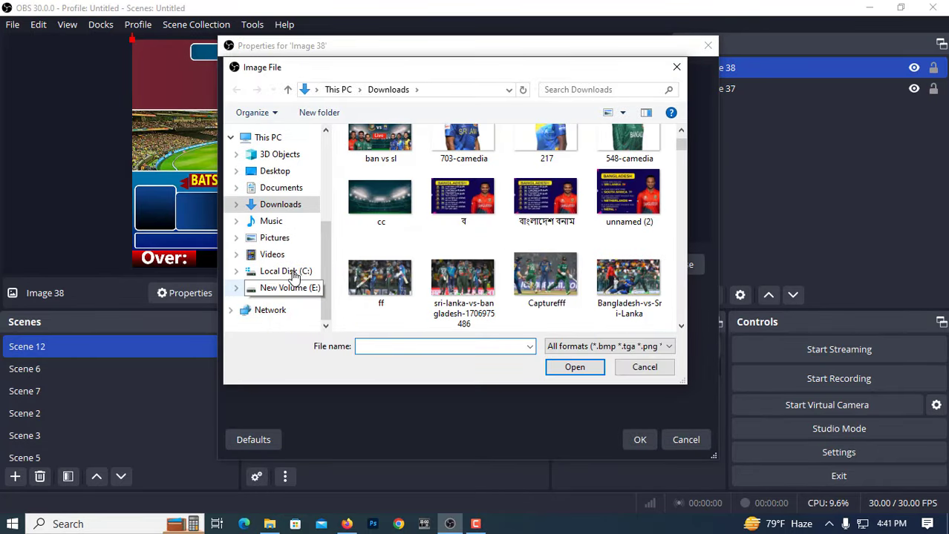
left_click(272, 221)
double_click(375, 154)
double_click(379, 156)
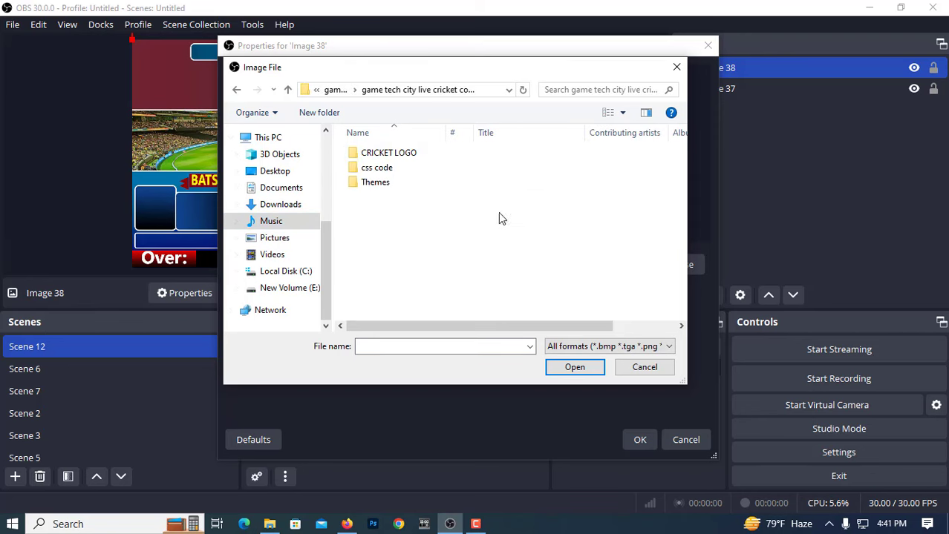
double_click(400, 153)
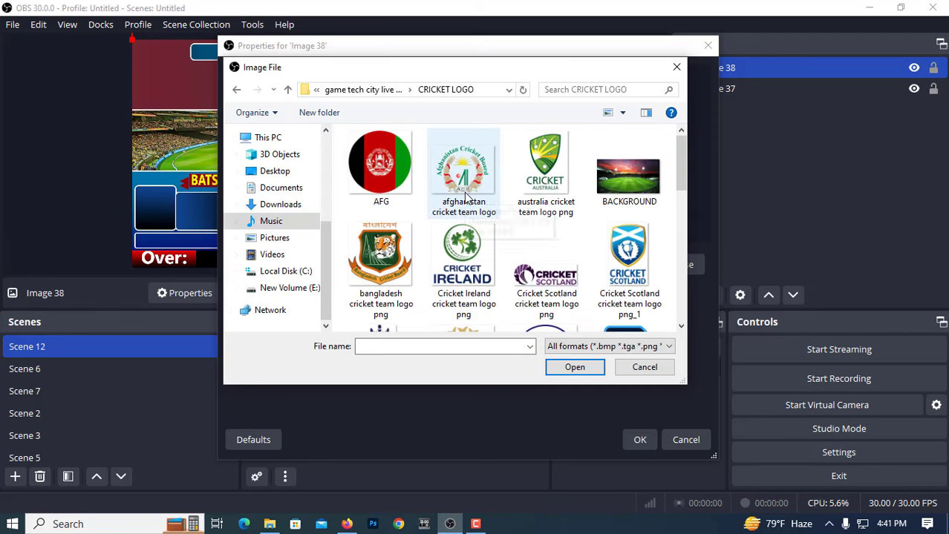
scroll(461, 212, "down", 1)
scroll(454, 282, "down", 3)
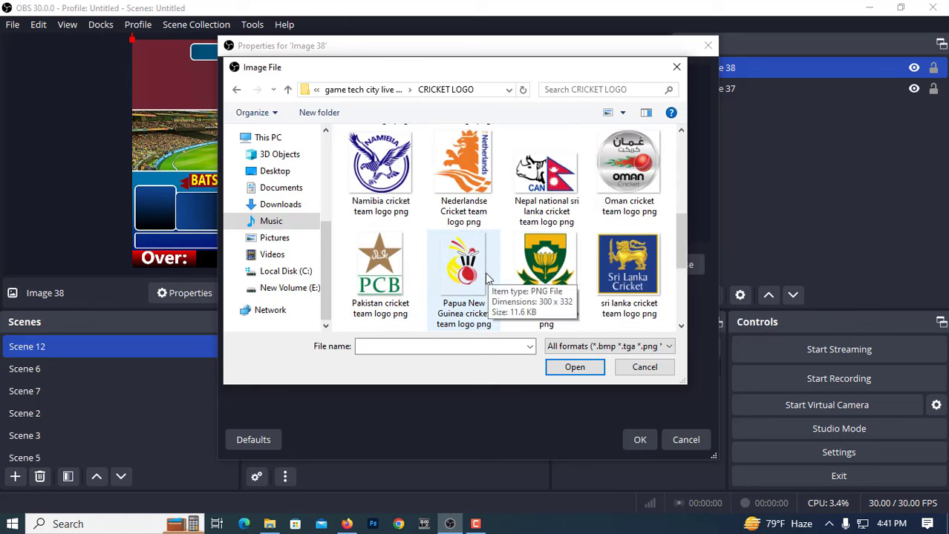
scroll(454, 280, "down", 3)
left_click(455, 275)
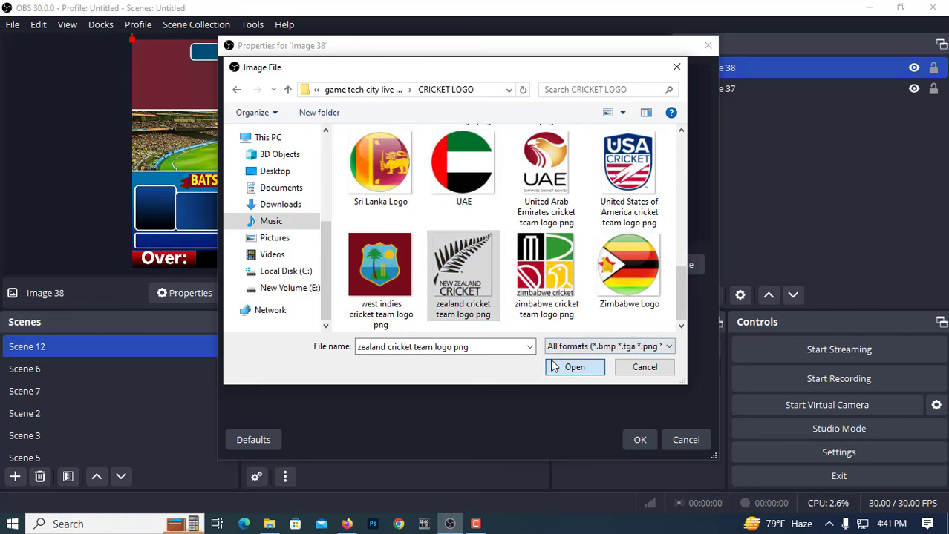
left_click(575, 367)
left_click(640, 440)
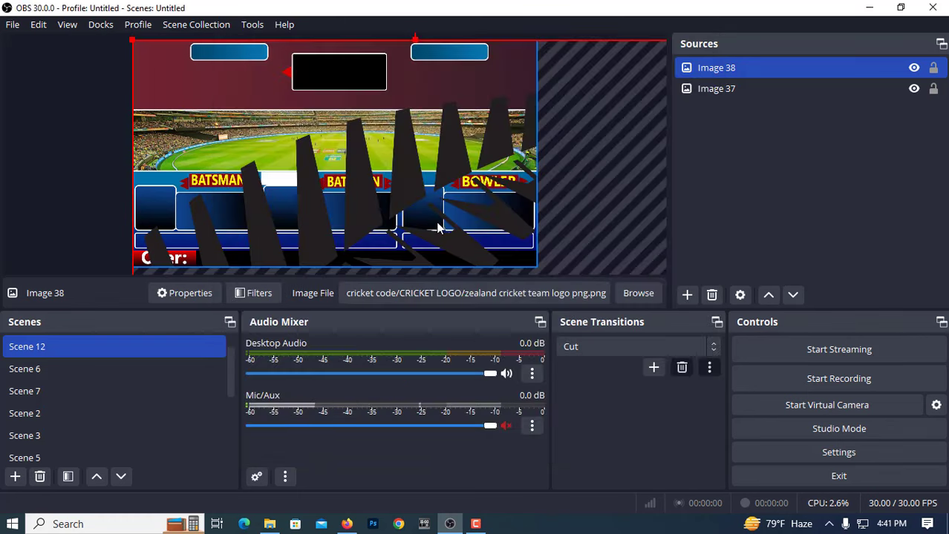
Step: Shrink the New Zealand logo to a small badge in the scoreboard's top-right corner
mouse_move(423, 214)
left_mouse_down()
mouse_move(502, 191)
mouse_move(386, 104)
mouse_move(271, 63)
mouse_move(364, 288)
left_mouse_up()
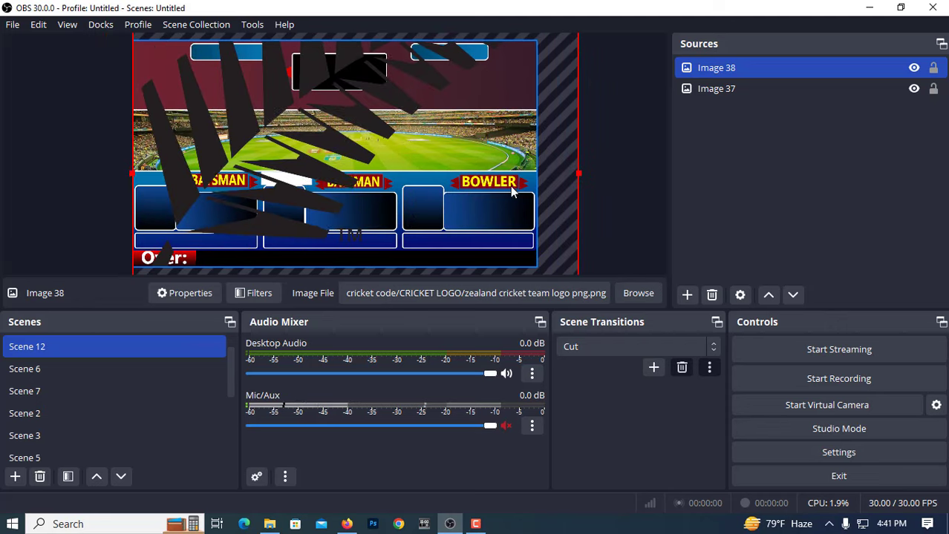
left_click_drag(490, 74, 551, 223)
left_click_drag(621, 57, 566, 82)
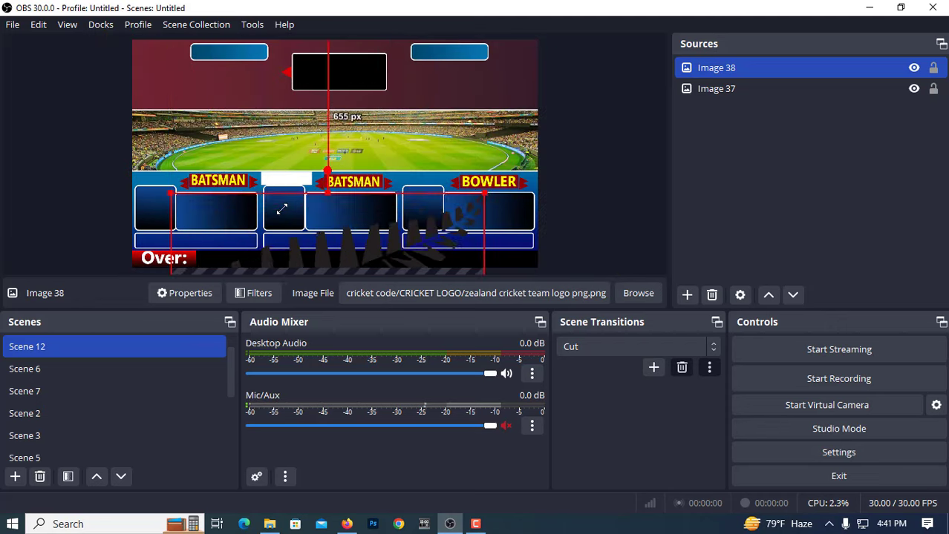
left_click(570, 81)
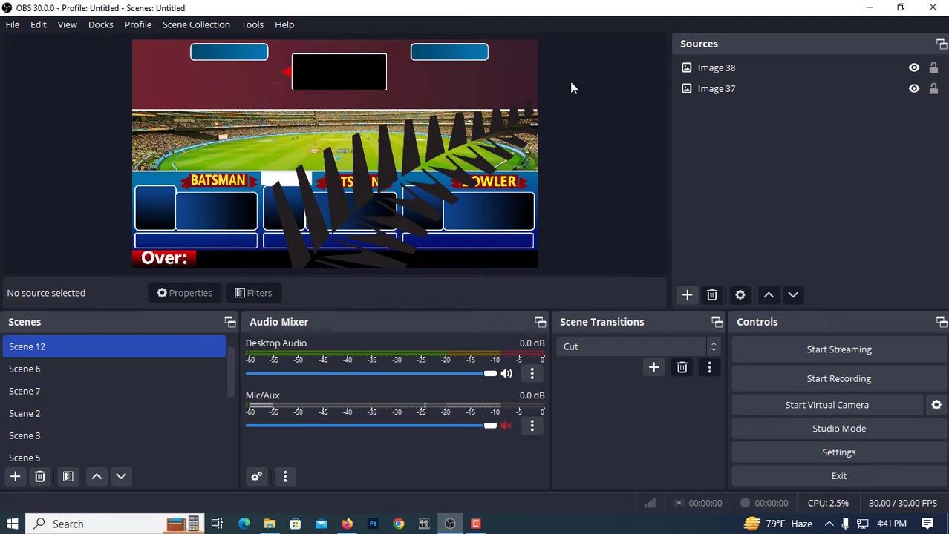
left_click(562, 87)
mouse_move(562, 87)
left_mouse_down()
mouse_move(429, 116)
mouse_move(352, 46)
mouse_move(227, 200)
mouse_move(507, 68)
left_mouse_up()
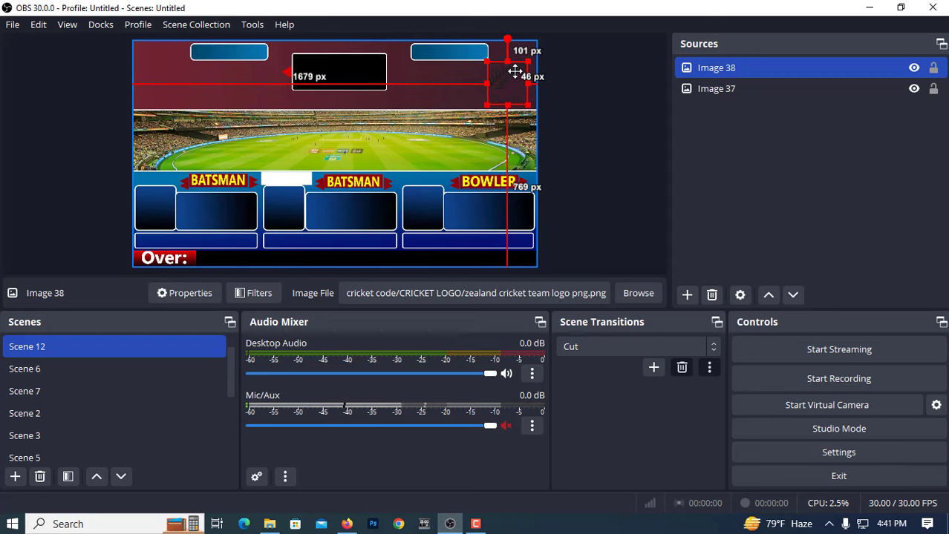
left_click_drag(507, 68, 518, 67)
left_click(65, 135)
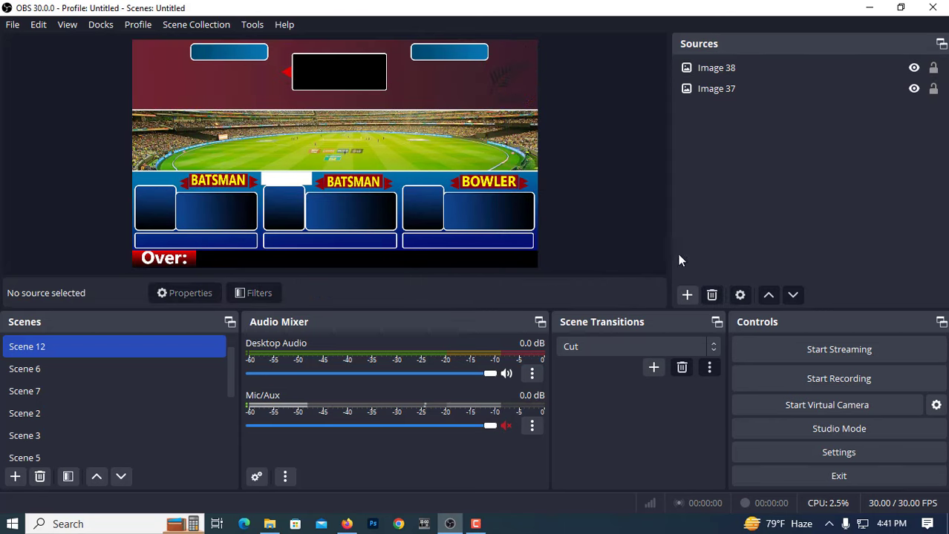
left_click(687, 295)
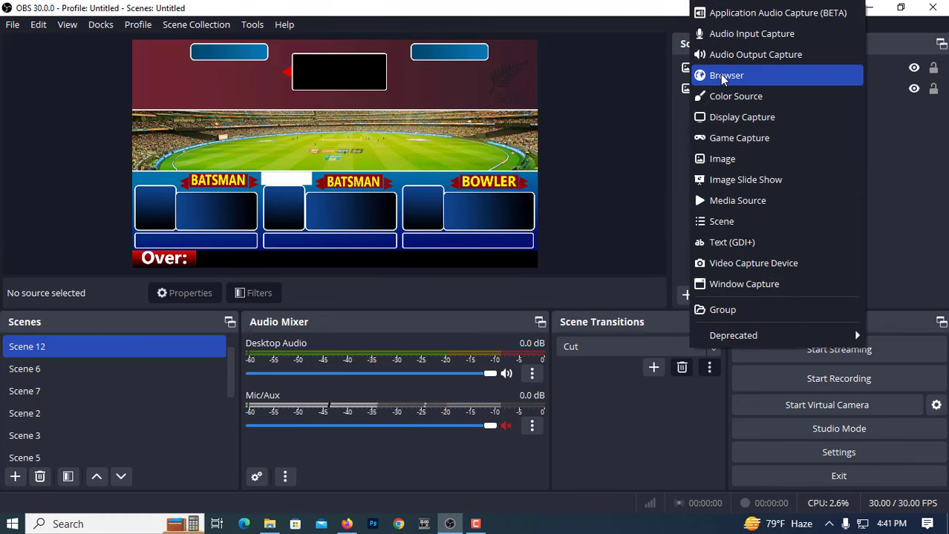
Step: Add an image source with the South Africa logo, shrunk into the top-left corner
left_click(721, 159)
left_click(512, 348)
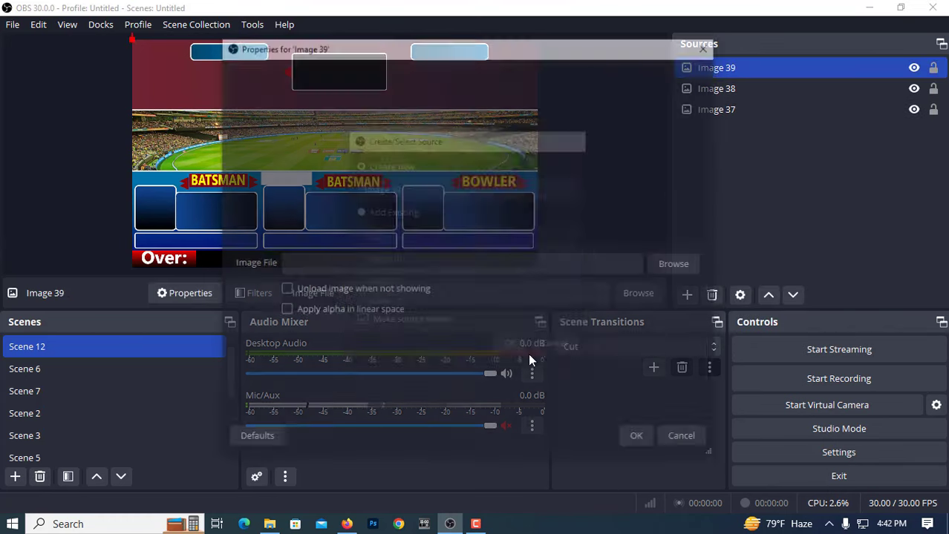
left_click(676, 265)
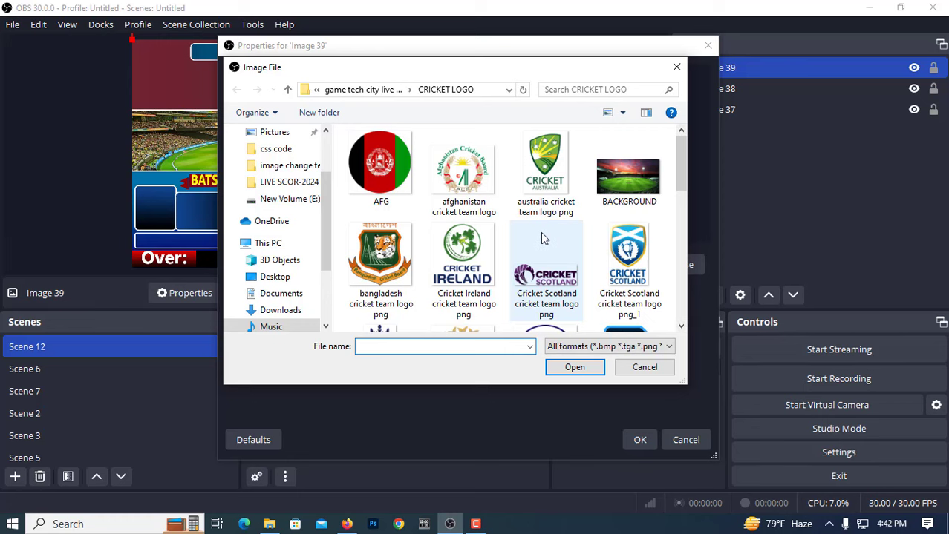
scroll(540, 232, "down", 2)
scroll(542, 238, "down", 2)
scroll(497, 240, "down", 2)
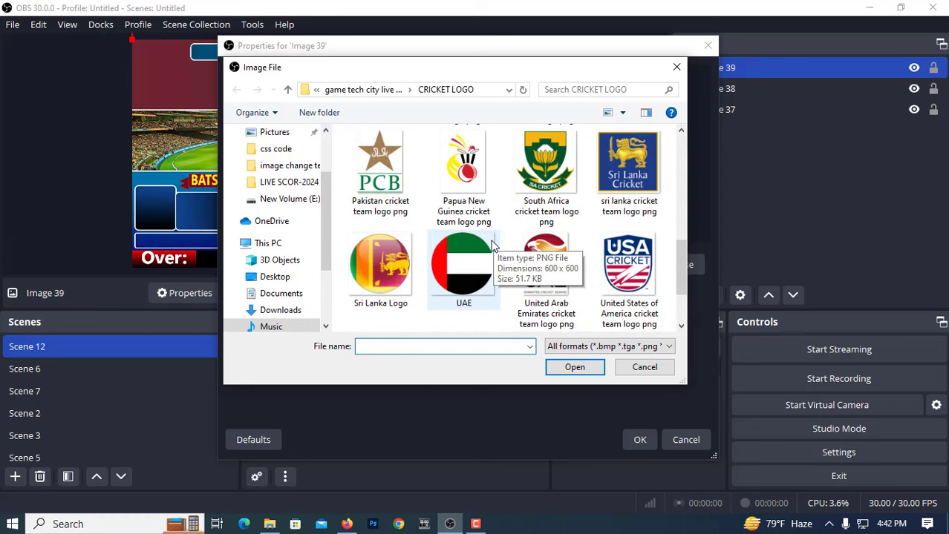
left_click(549, 186)
left_click(572, 369)
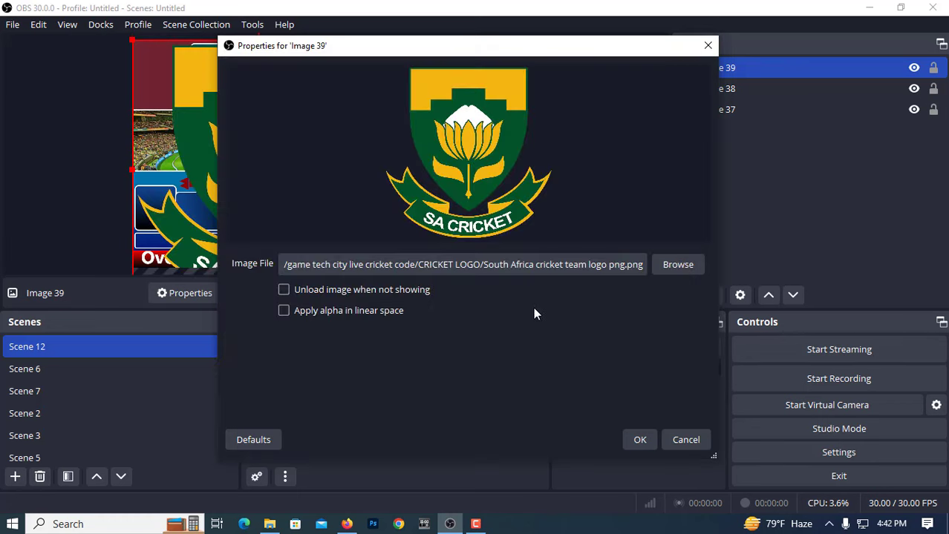
left_click(633, 438)
mouse_move(356, 72)
left_mouse_down()
mouse_move(197, 255)
mouse_move(156, 103)
mouse_move(158, 72)
left_mouse_up()
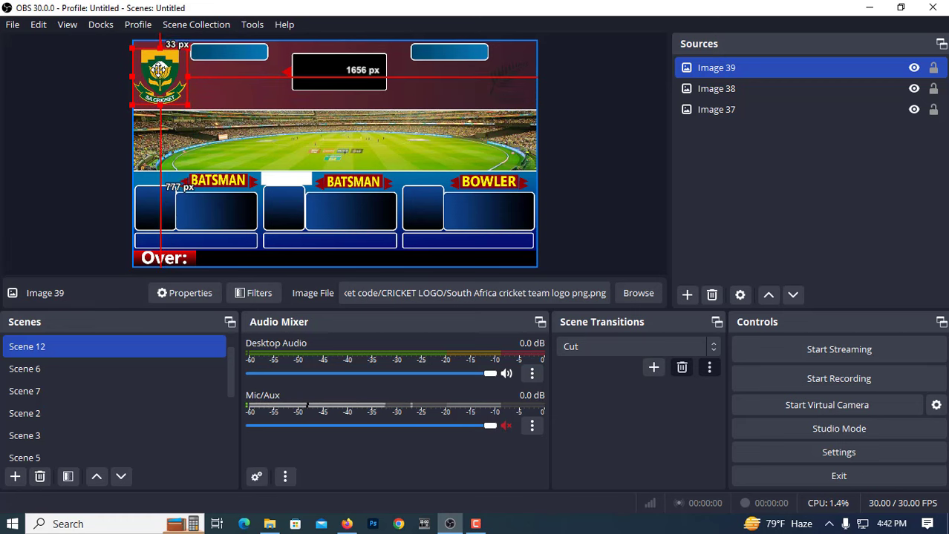
left_click(81, 92)
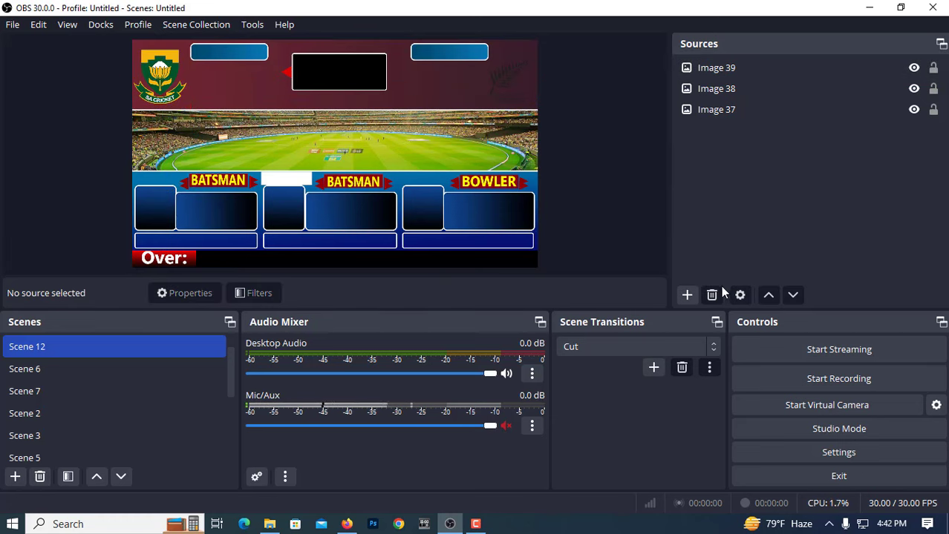
Step: Swap Image 38's picture to AFG.png and fit the flag in the top-right corner
double_click(717, 90)
left_click(672, 264)
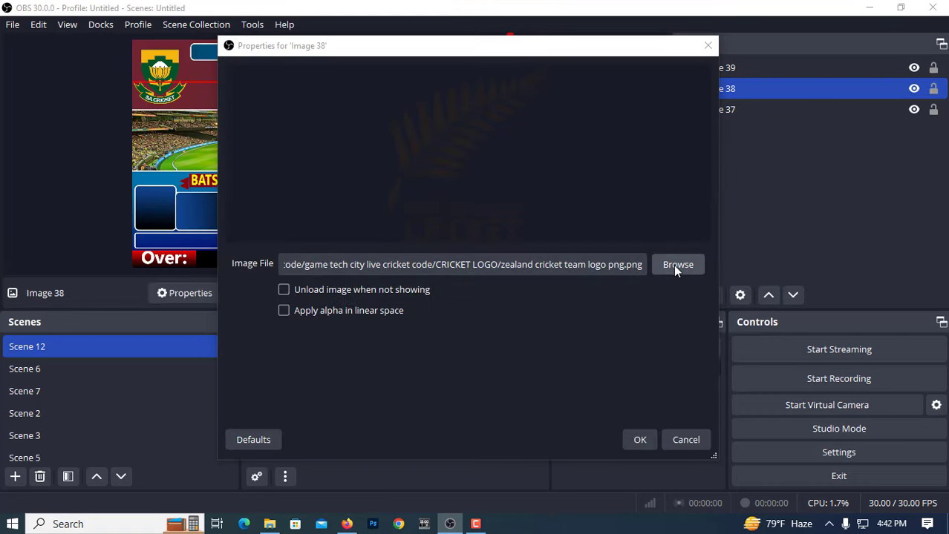
left_click(380, 165)
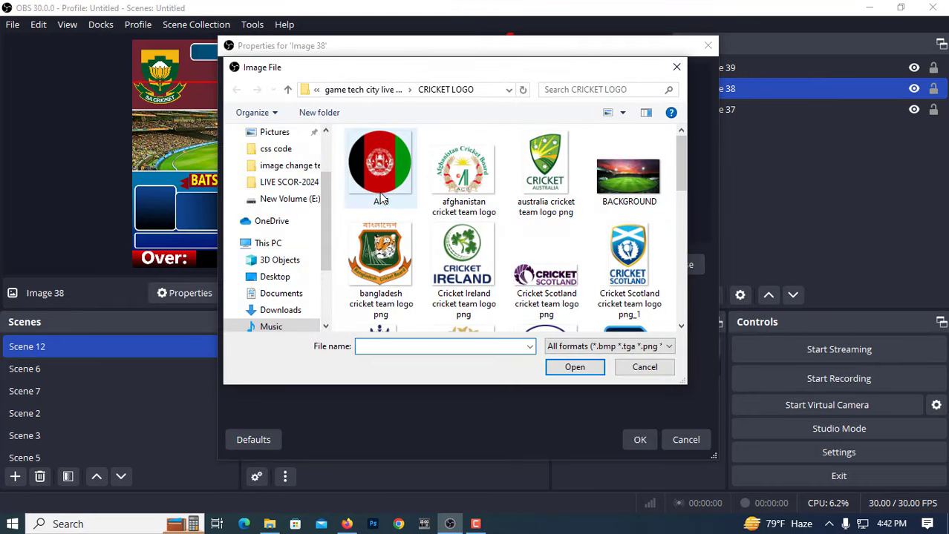
left_click(571, 366)
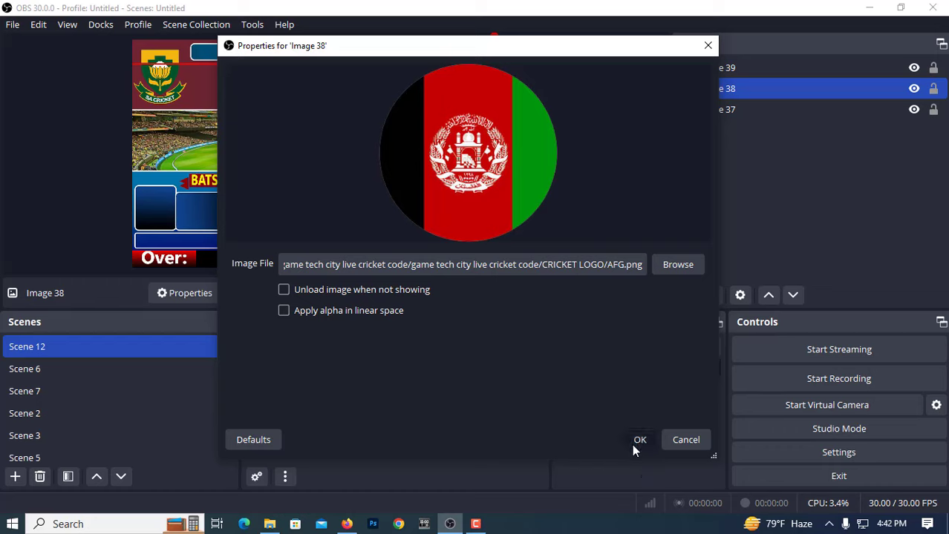
left_click(634, 443)
left_click_drag(495, 67, 515, 103)
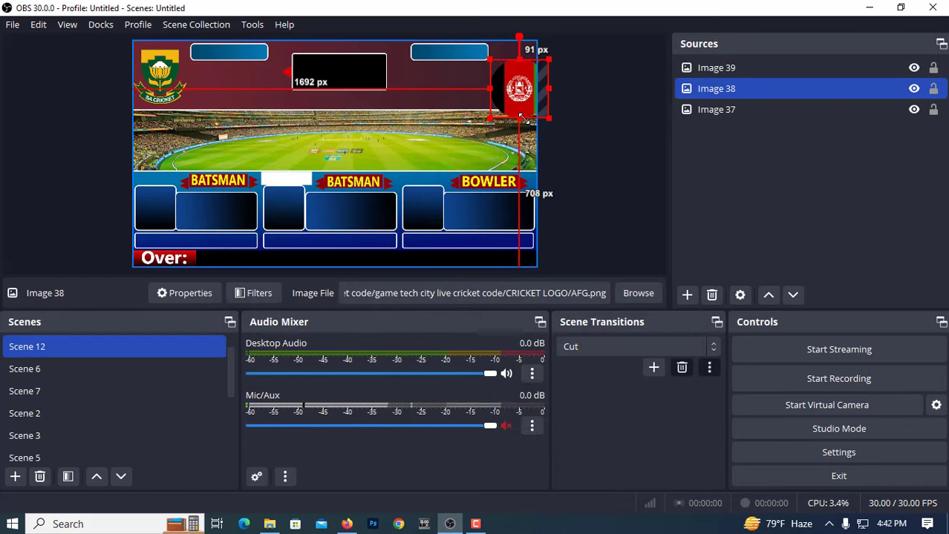
left_click(90, 190)
left_click_drag(510, 84, 510, 88)
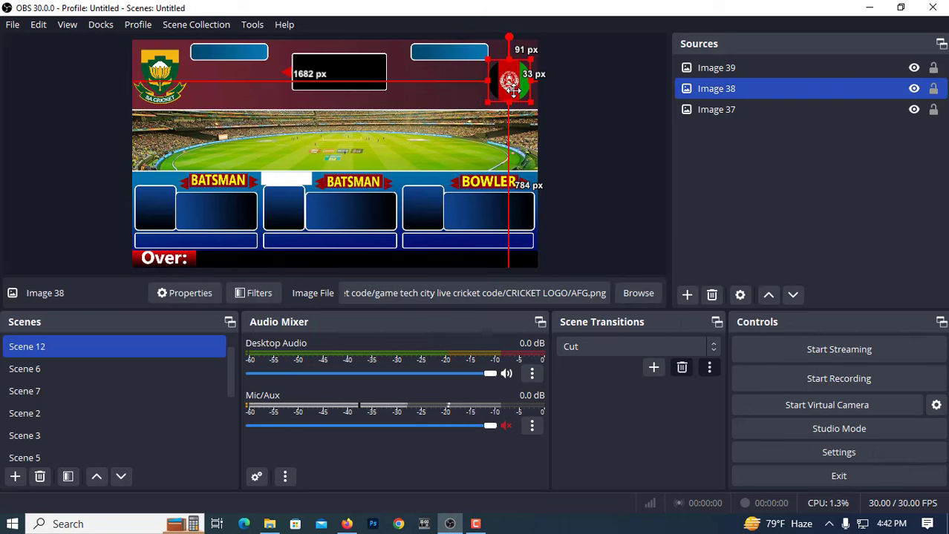
left_click(72, 154)
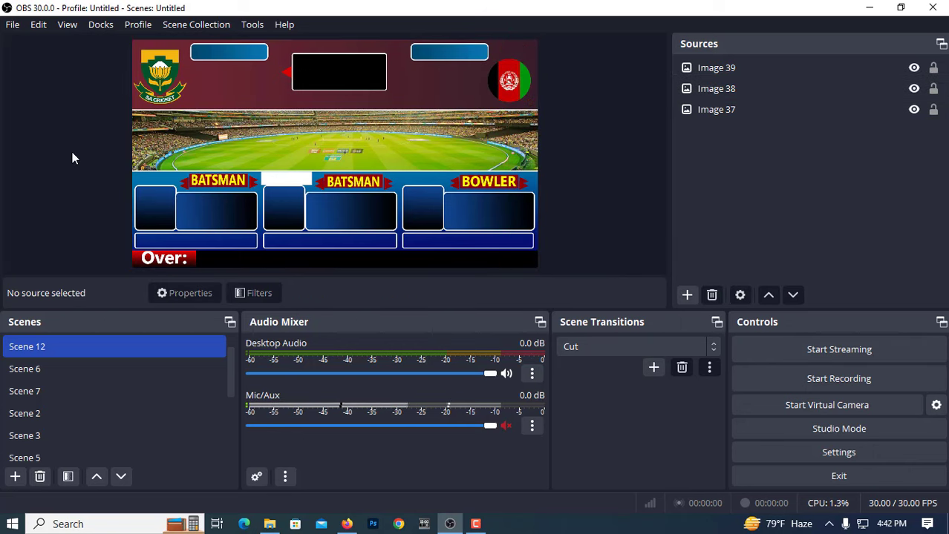
Step: Add a new text source reading 'RSA'
left_click(683, 296)
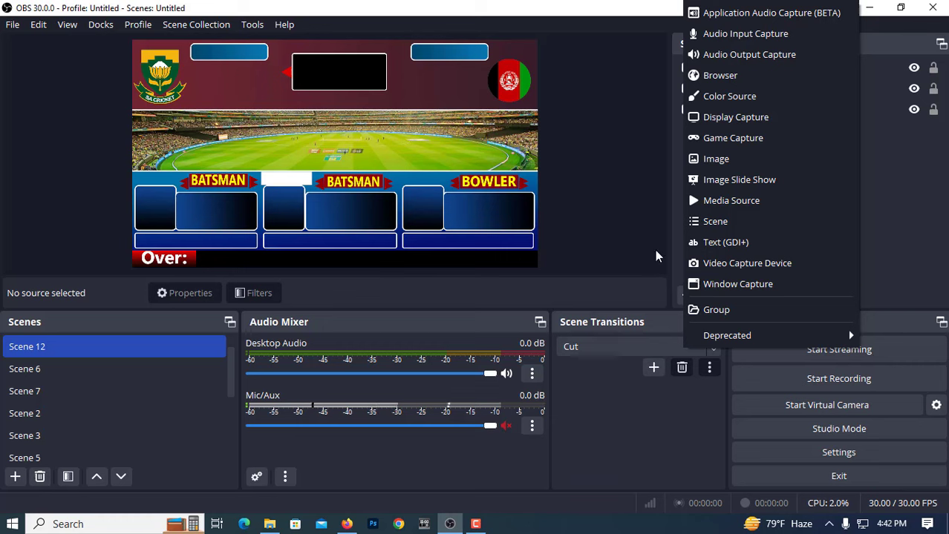
left_click(716, 242)
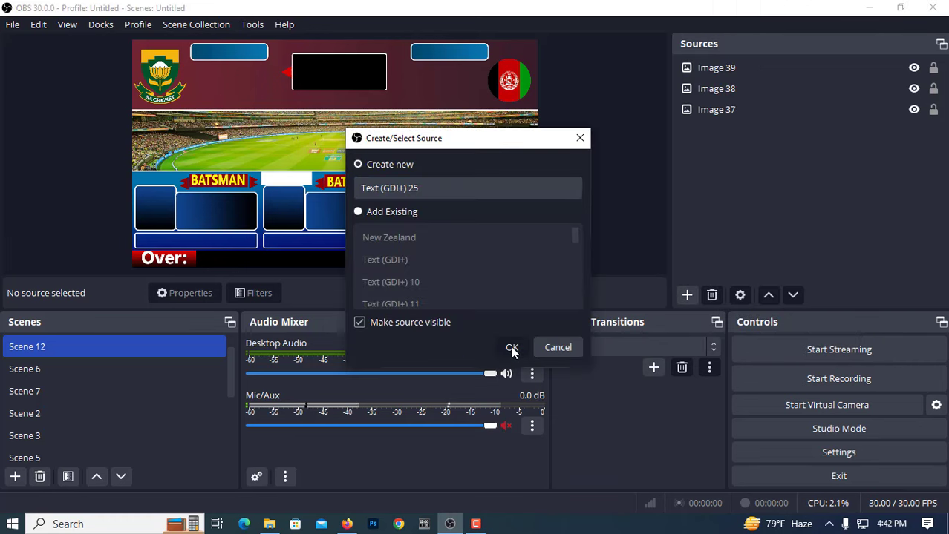
left_click(512, 348)
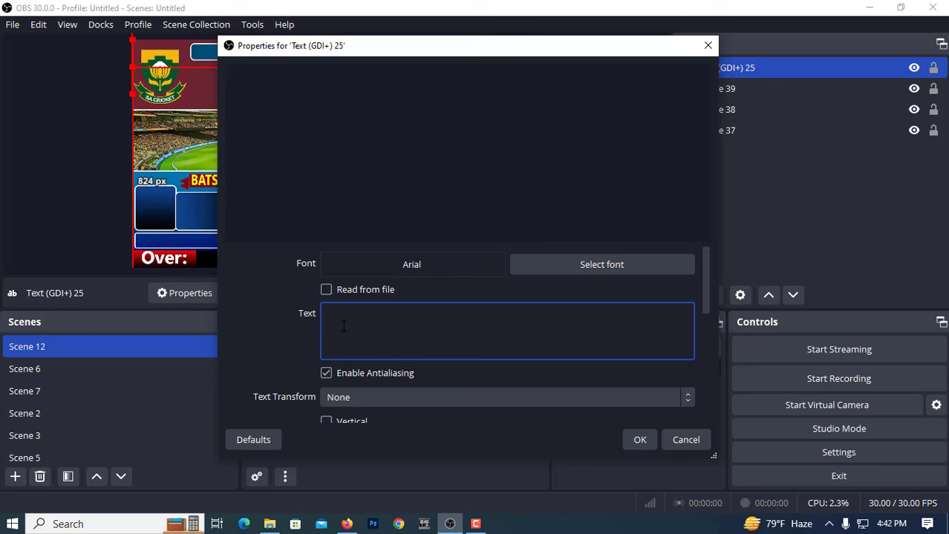
type("S")
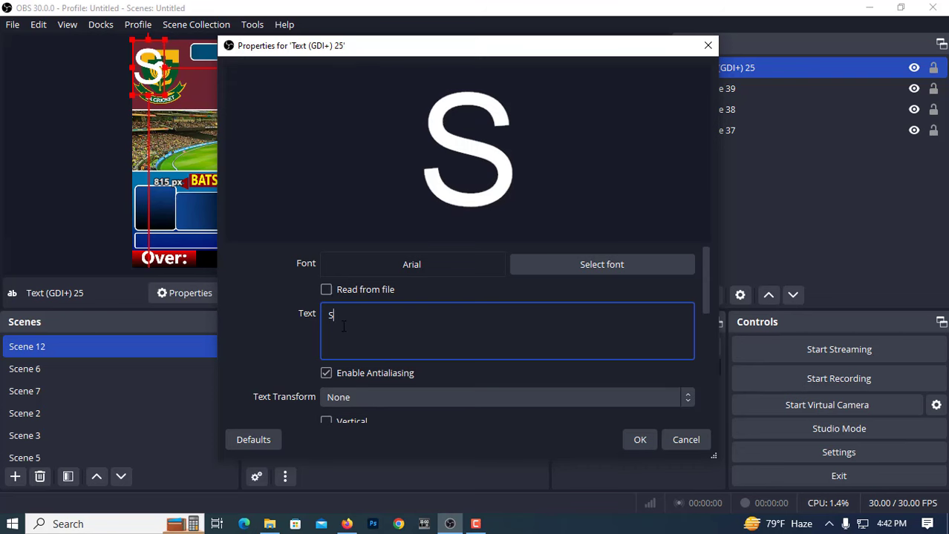
key("BackSpace")
type("R")
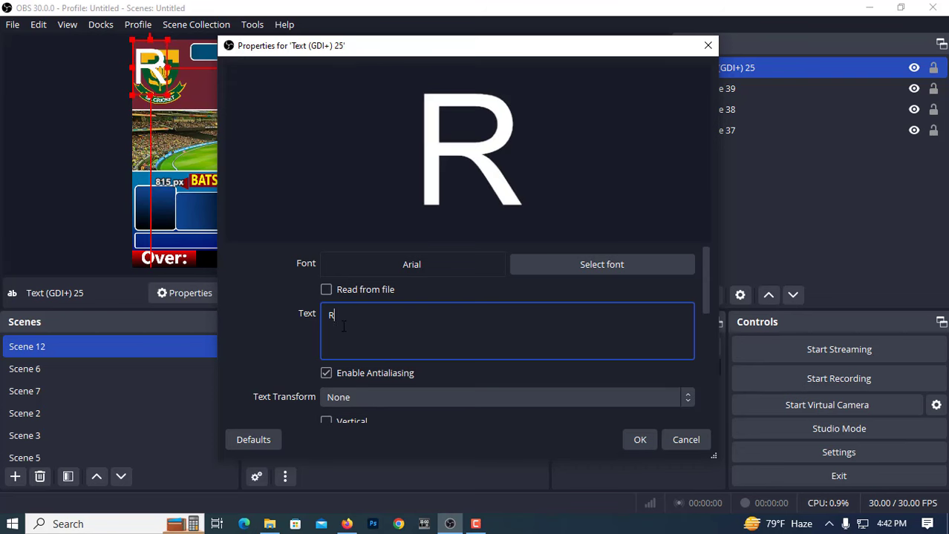
type("SA")
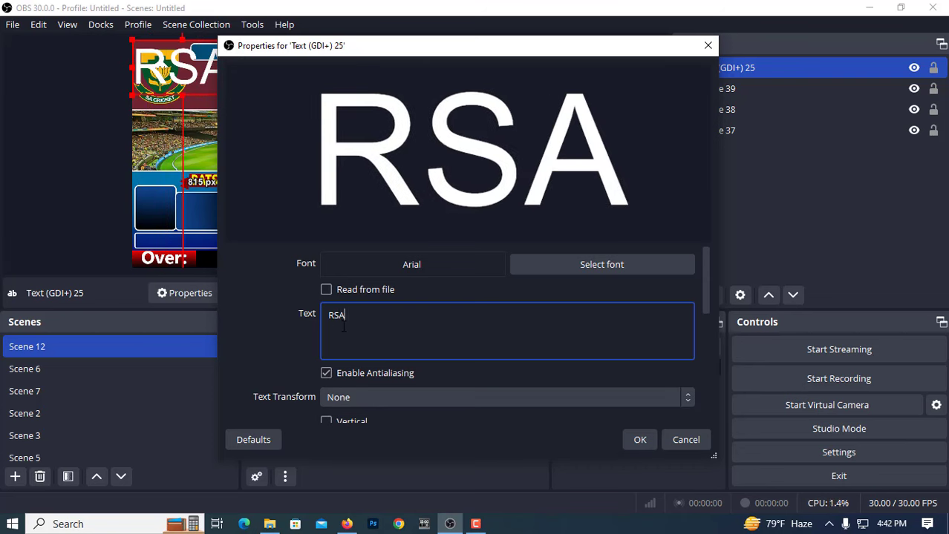
Step: Set the RSA text to Arial Bold at size 80 and apply it
left_click(610, 266)
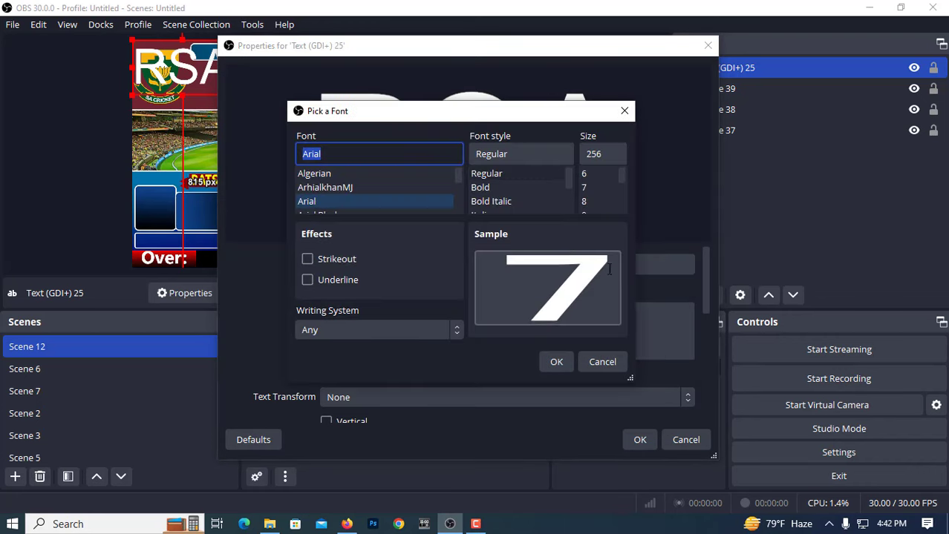
left_click(508, 187)
left_click(598, 153)
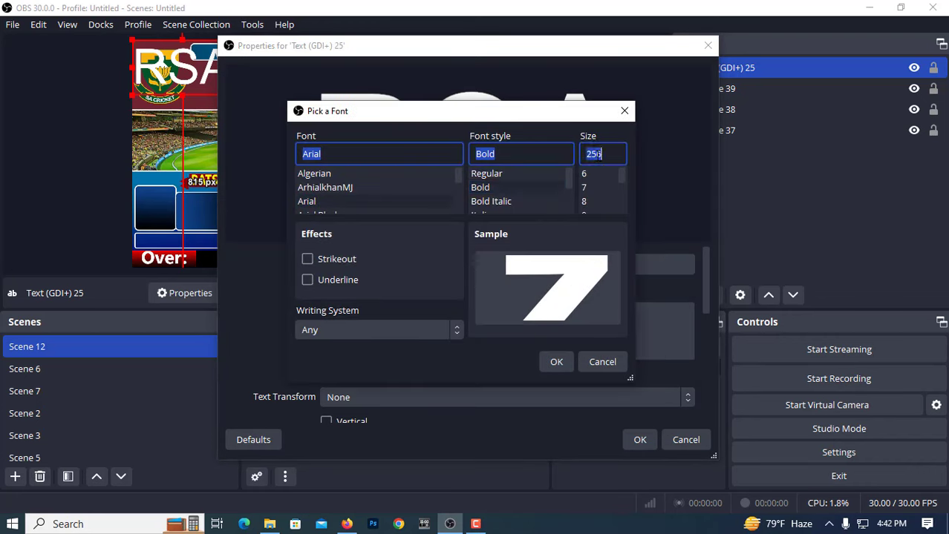
key("BackSpace")
key("BackSpace")
key("BackSpace")
type("0")
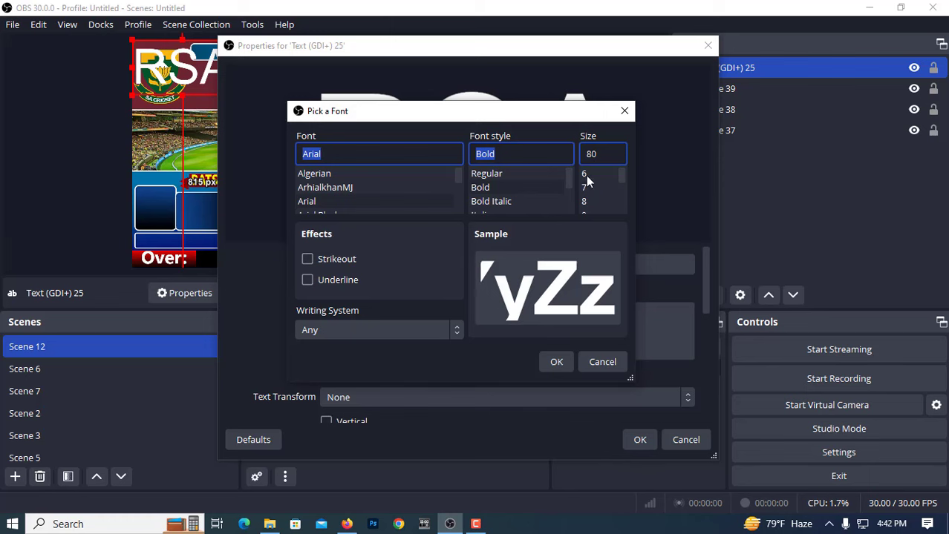
left_click(562, 359)
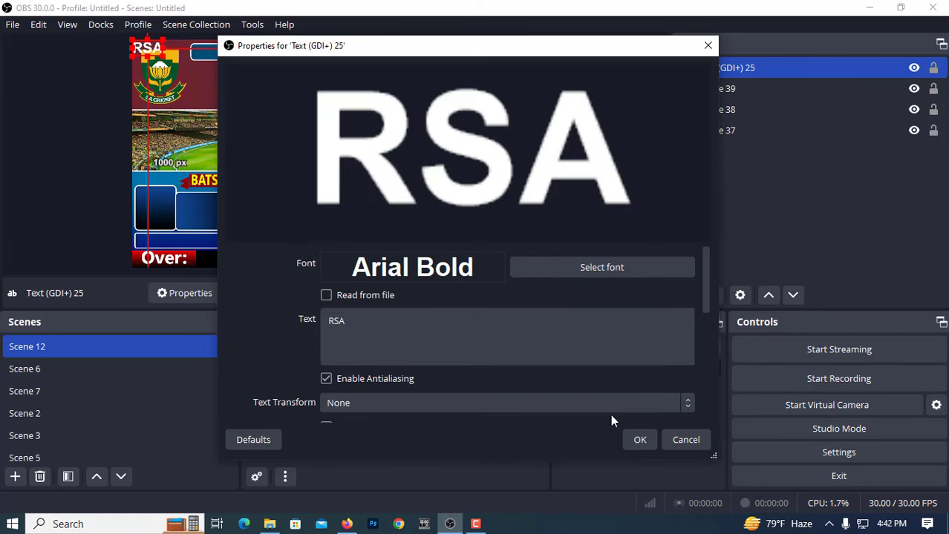
left_click(637, 444)
Step: Place the RSA label in the top-left score box and copy it for duplication
mouse_move(143, 52)
left_mouse_down()
mouse_move(221, 54)
mouse_move(249, 72)
left_mouse_up()
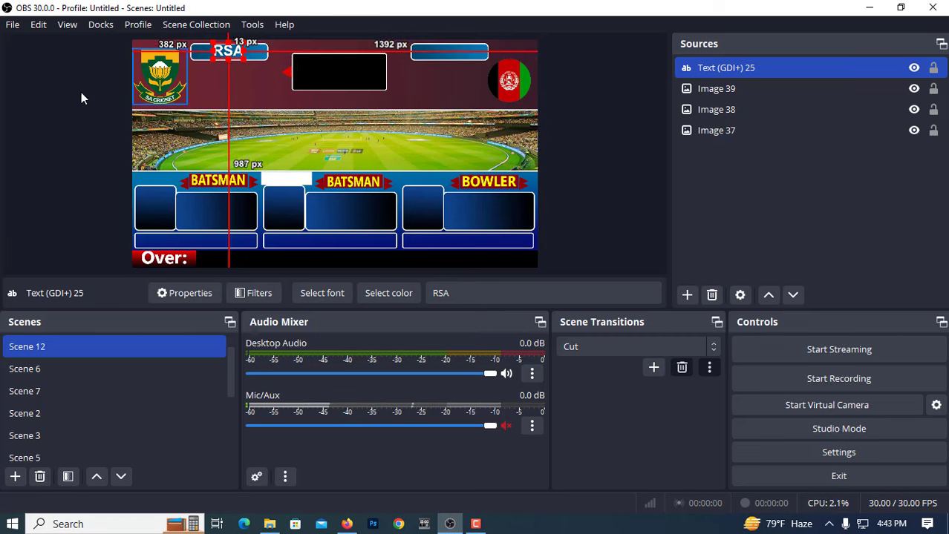
left_click(57, 103)
left_click_drag(224, 56, 265, 59)
left_click(28, 122)
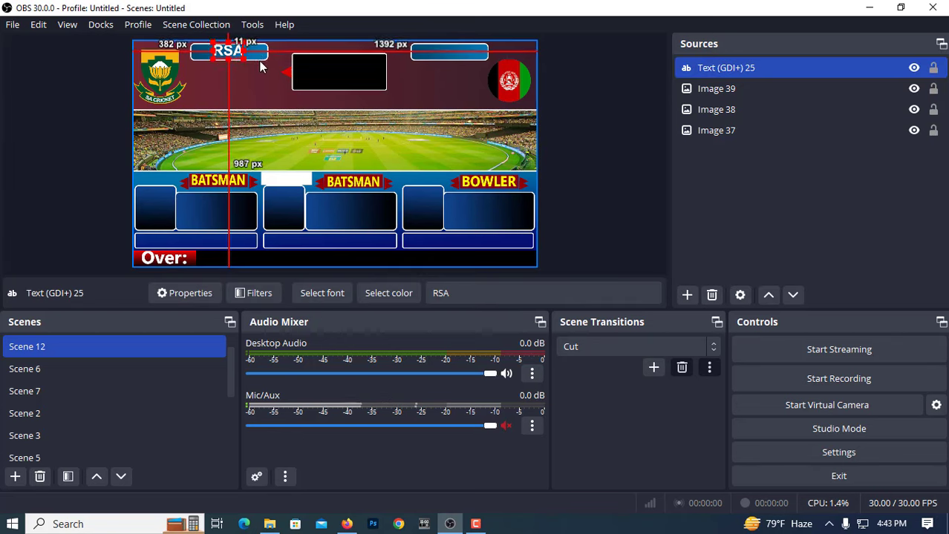
left_click(94, 83)
left_click(225, 52)
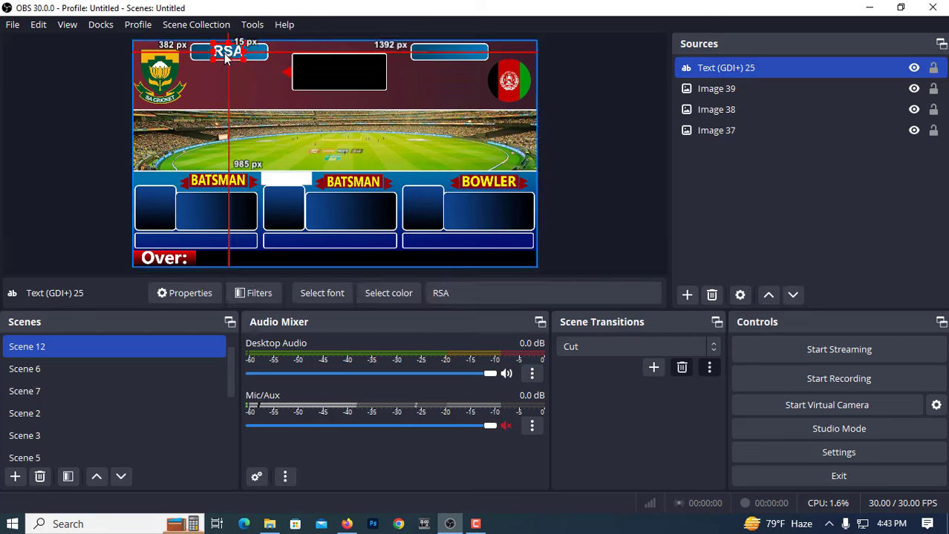
right_click(224, 53)
key("Escape")
right_click(236, 62)
Step: Paste a duplicate RSA label into the top-right box and change its text to 'NZ'
left_click(264, 235)
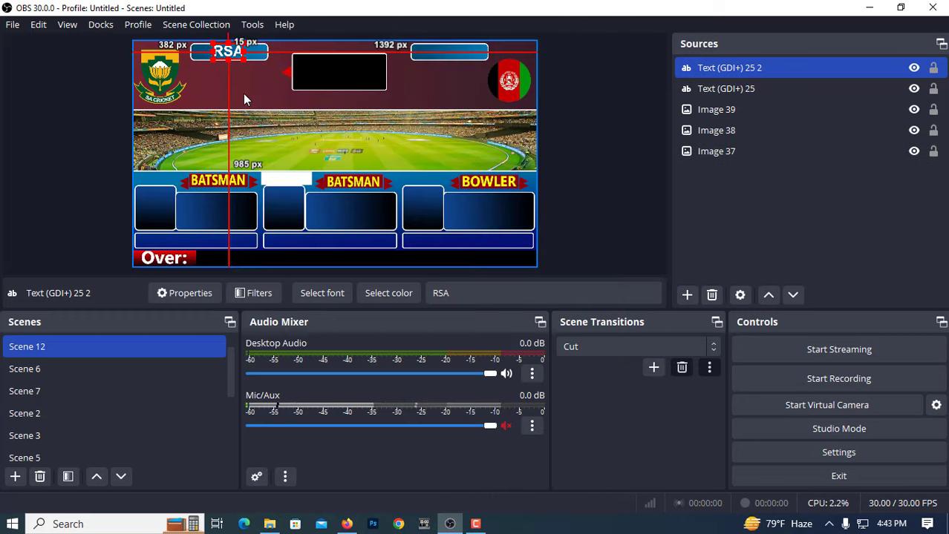
left_click_drag(229, 54, 446, 55)
right_click(446, 55)
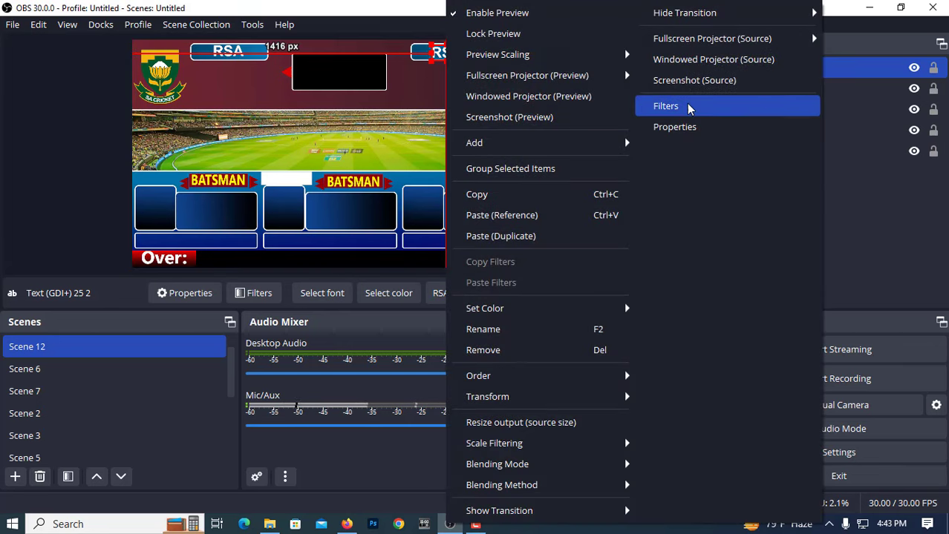
left_click(686, 125)
left_click(356, 317)
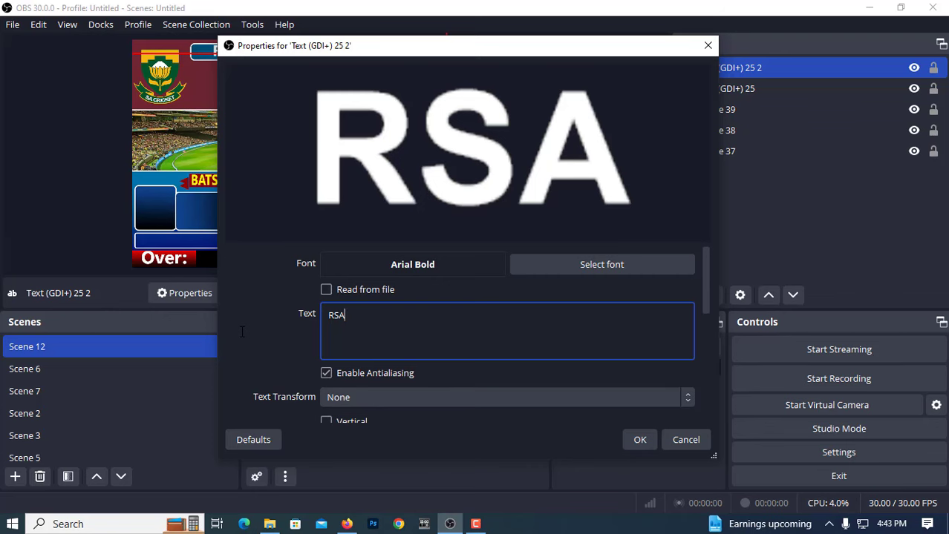
key("BackSpace")
key("BackSpace")
key("BackSpace")
type("NZ")
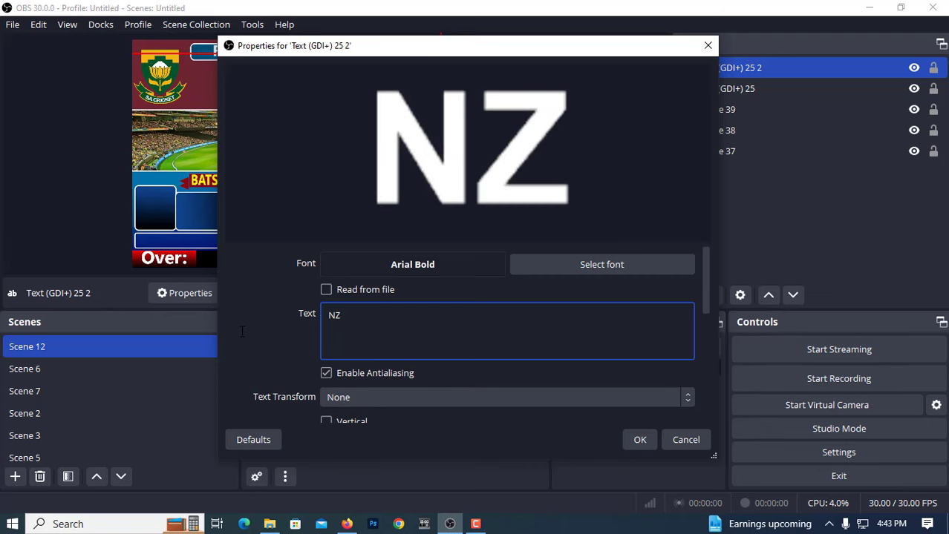
left_click(640, 440)
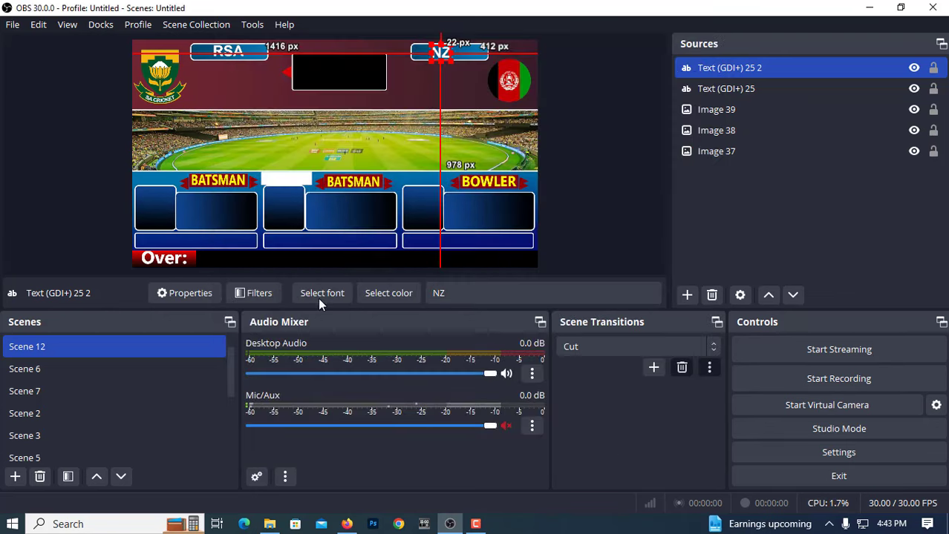
Step: Fine-tune the NZ label's position within the right score box
left_click(55, 181)
left_click_drag(440, 52, 449, 49)
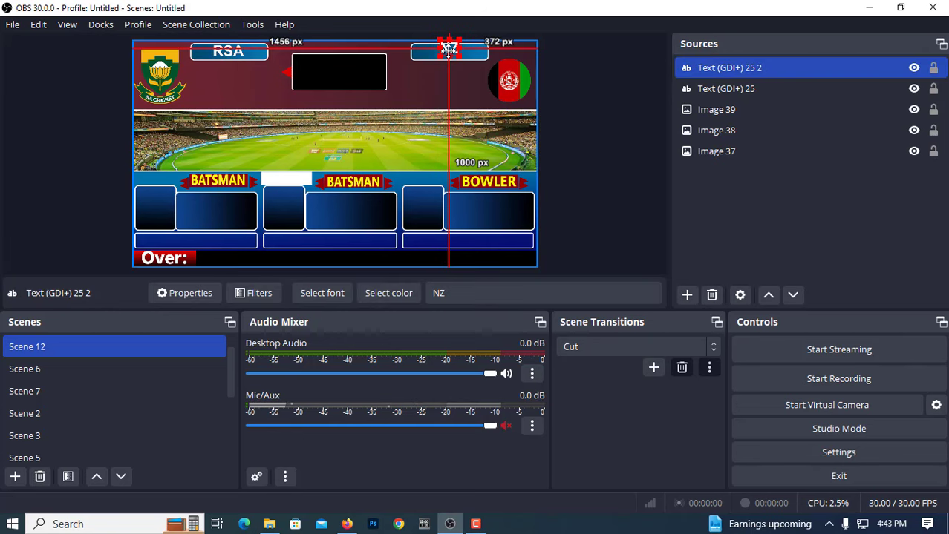
left_click_drag(449, 49, 449, 51)
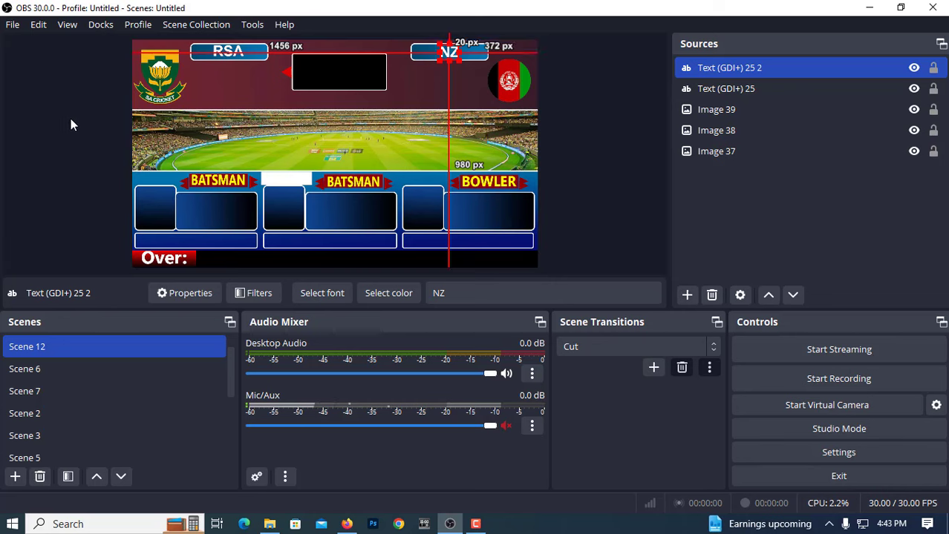
left_click(70, 125)
left_click(483, 525)
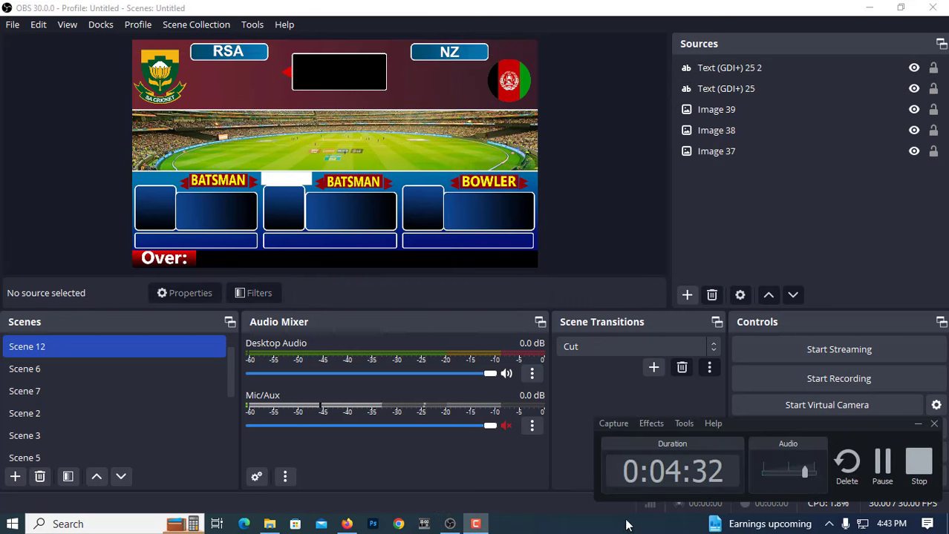
Step: Open css code > part 1 code and copy all of its CSS
left_click(917, 425)
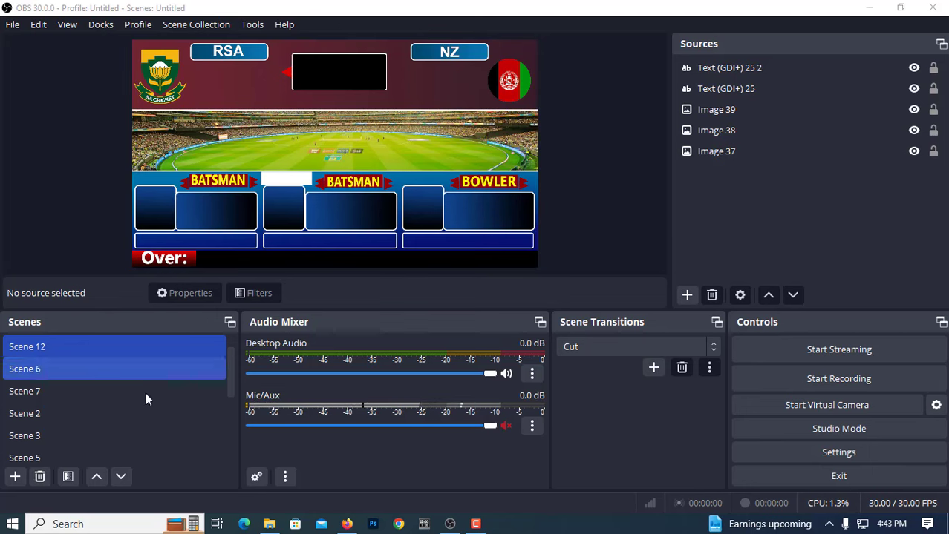
key("alt+Tab")
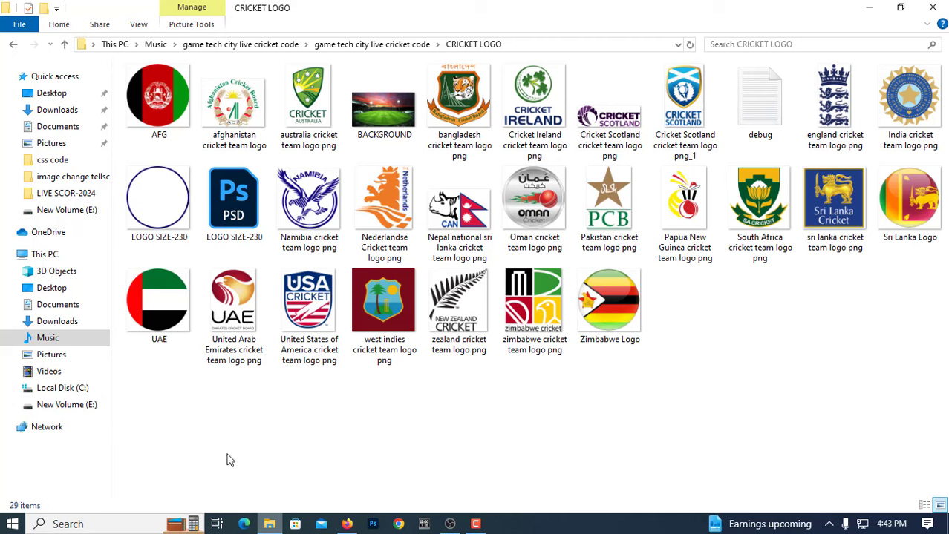
left_click(65, 43)
double_click(152, 100)
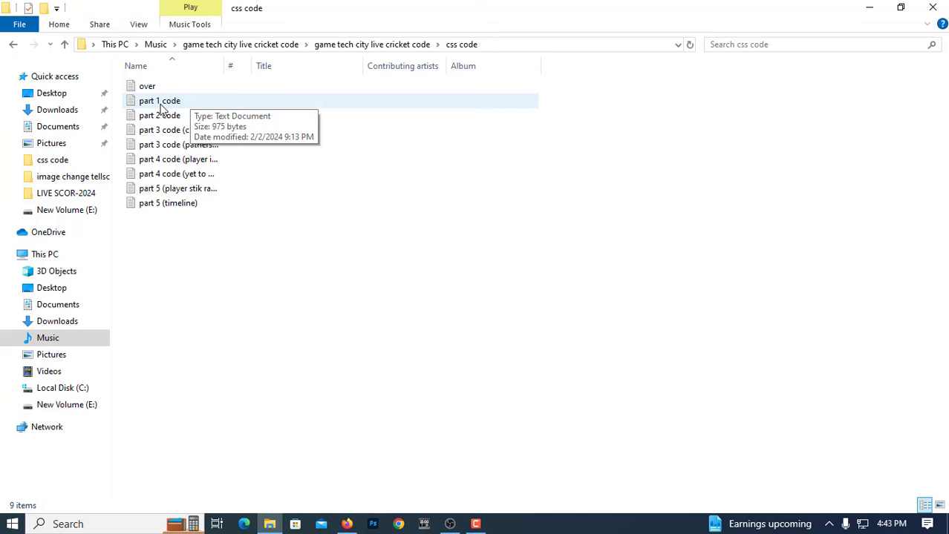
double_click(164, 101)
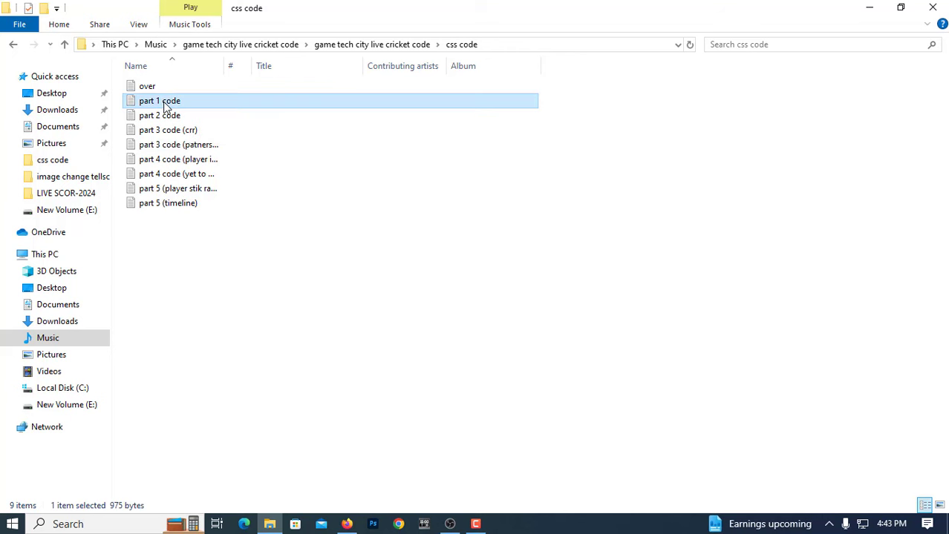
scroll(221, 268, "down", 5)
left_click_drag(161, 421, 111, 60)
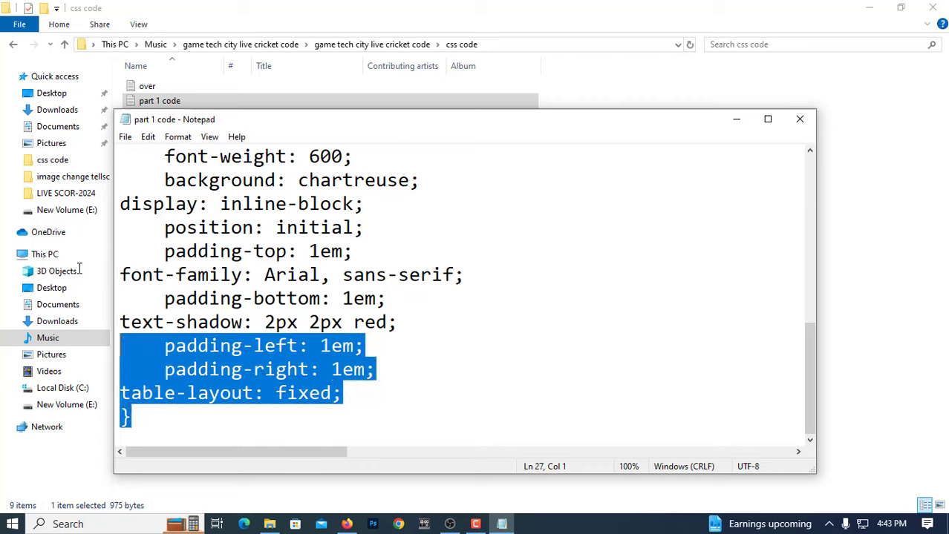
right_click(226, 188)
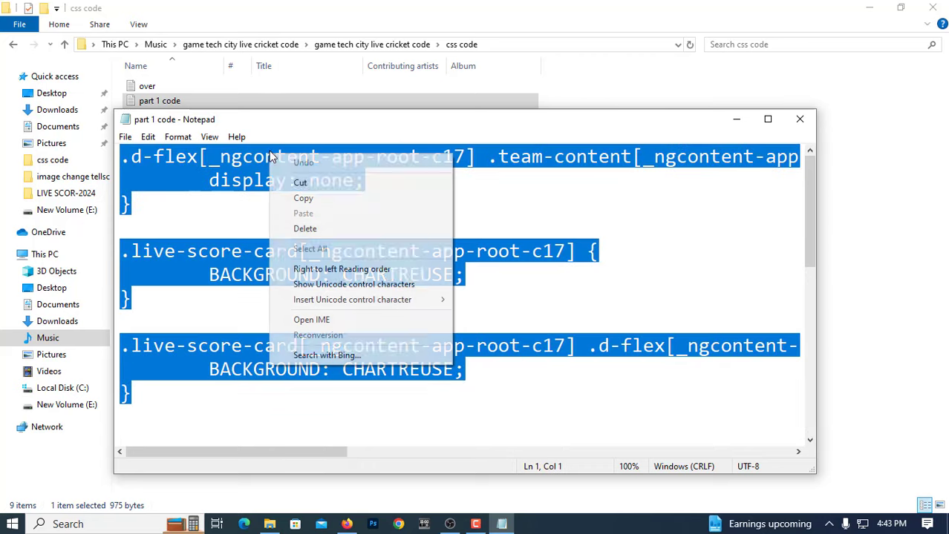
left_click(313, 195)
Step: Copy the crex.live match page URL from Firefox's address bar, then return to OBS
left_click(743, 123)
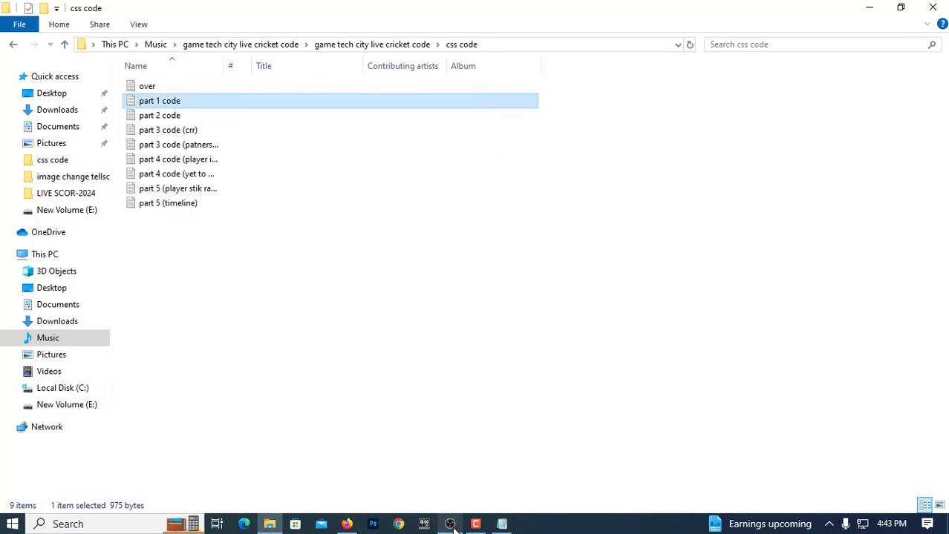
left_click(347, 524)
right_click(350, 45)
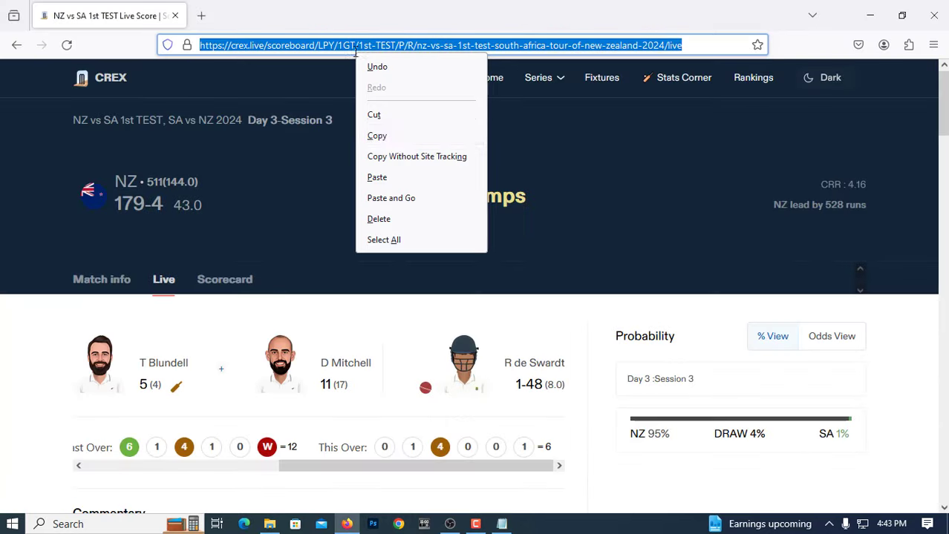
left_click(371, 132)
left_click(449, 524)
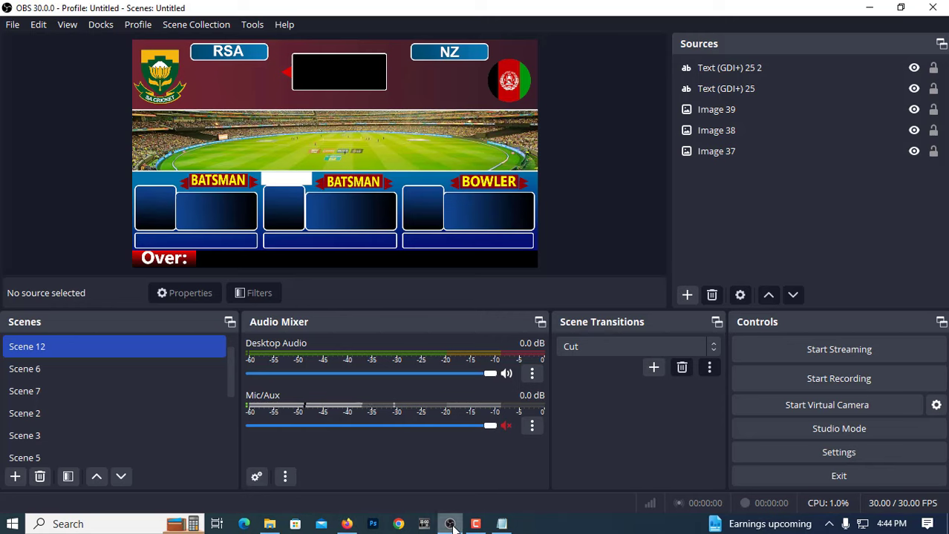
Step: Add a Browser 7 source with the CREX match URL at 1920×1080
left_click(687, 295)
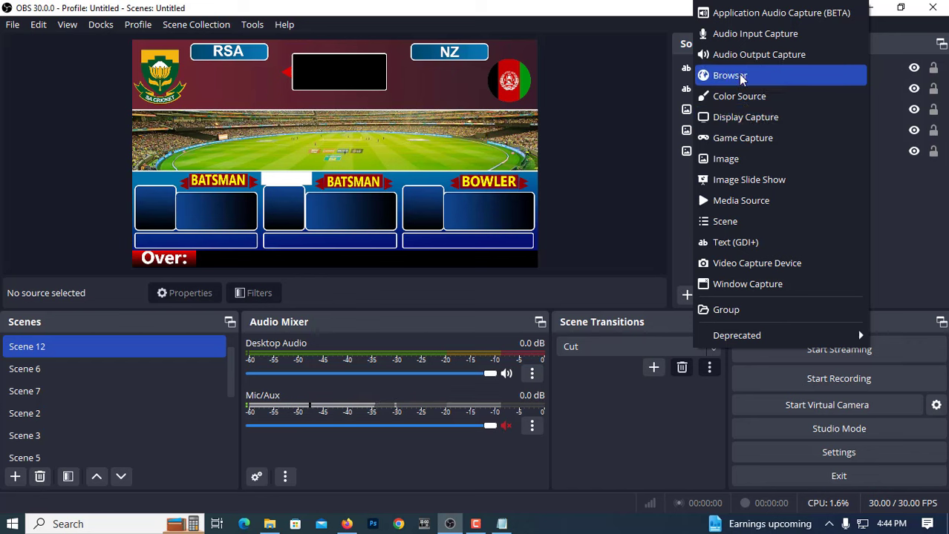
left_click(724, 75)
left_click(513, 349)
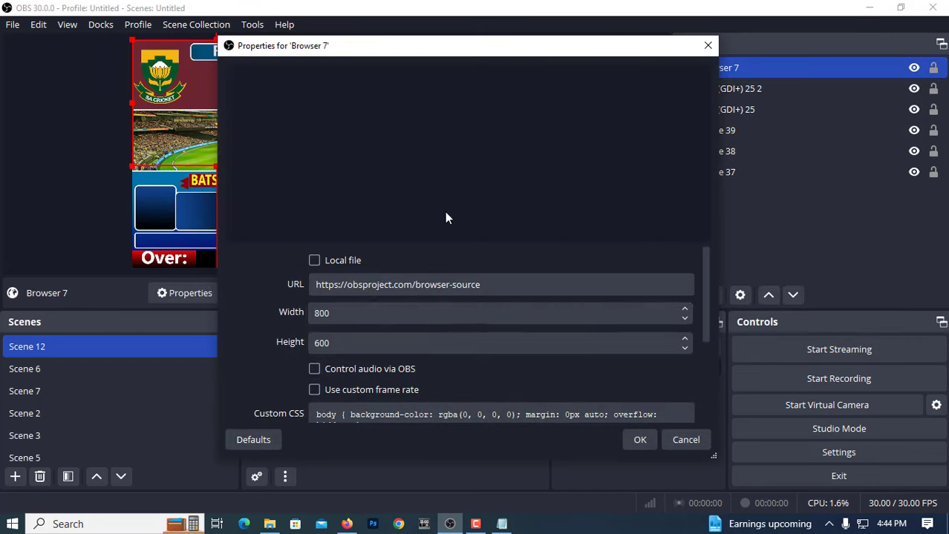
triple_click(354, 286)
right_click(357, 289)
left_click(375, 390)
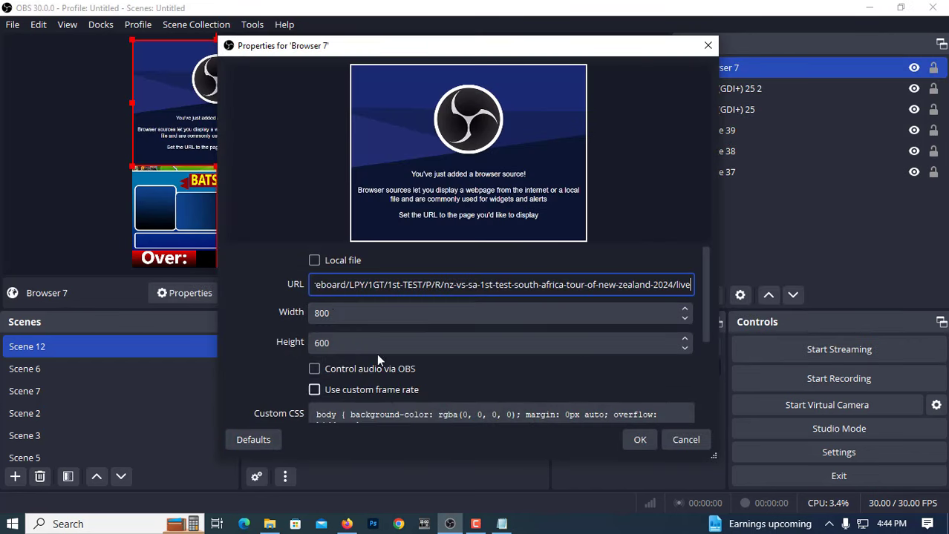
key("Tab")
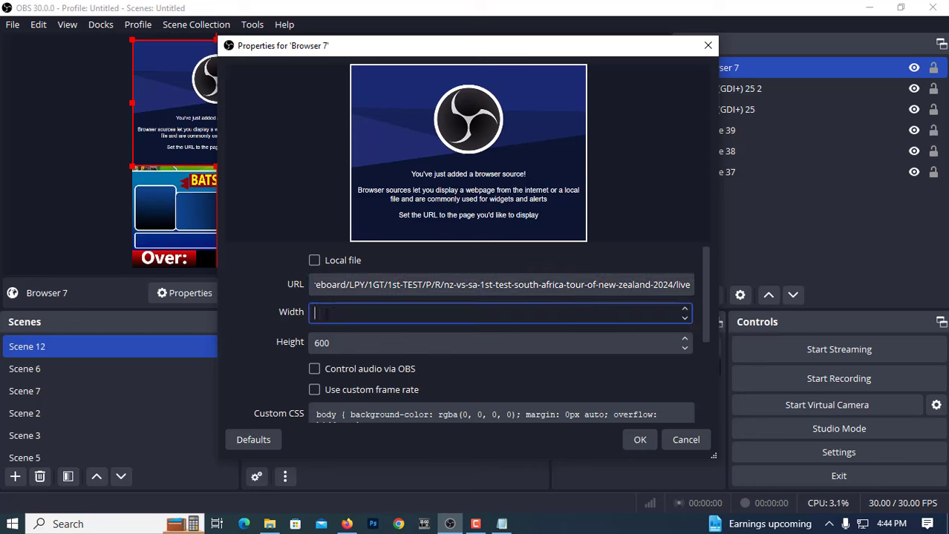
type("1920")
key("Tab")
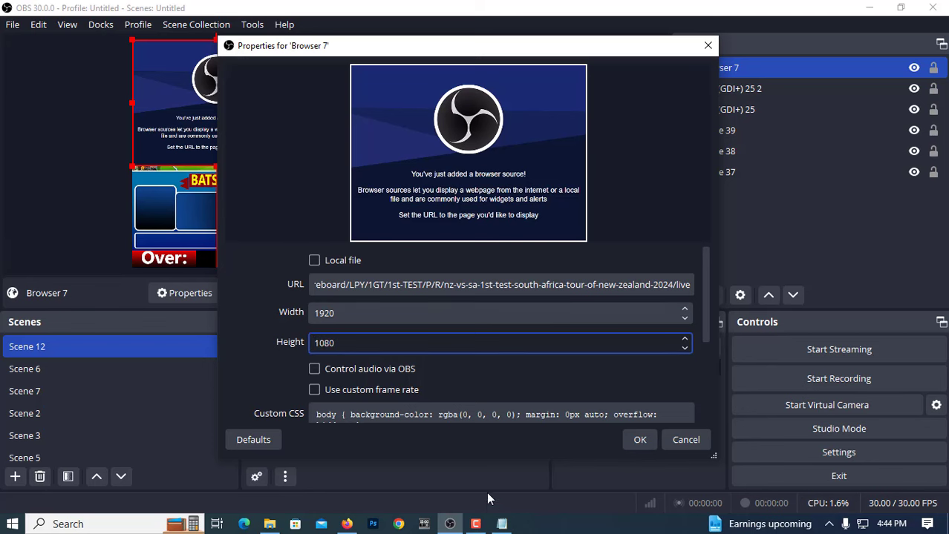
Step: Recopy the part 1 code CSS and paste it into Browser 7's Custom CSS
left_click(502, 525)
right_click(305, 274)
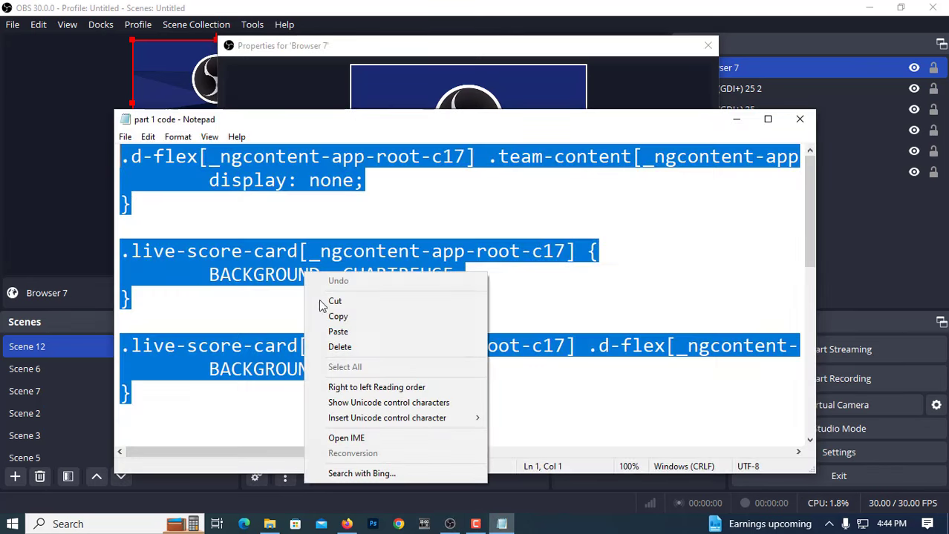
left_click(343, 320)
left_click(736, 120)
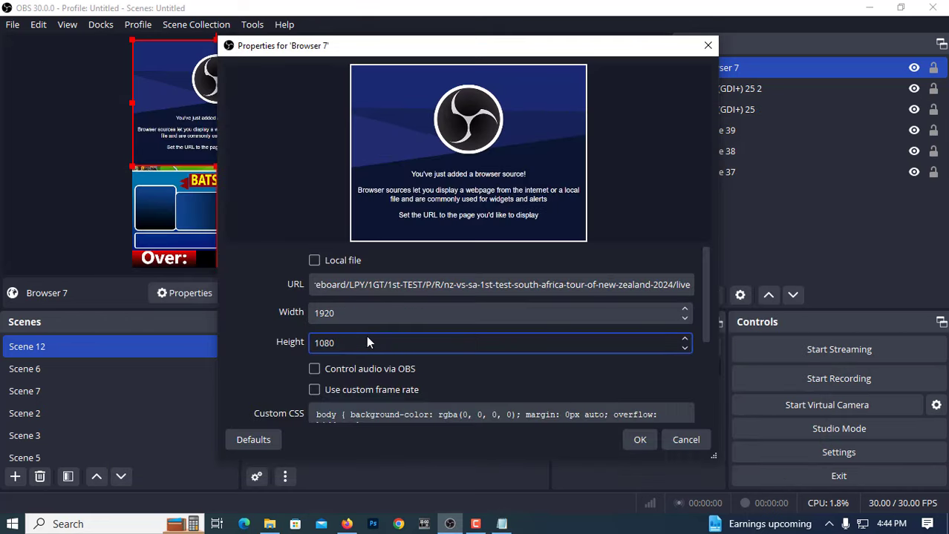
scroll(368, 395, "down", 2)
left_click_drag(361, 343, 318, 332)
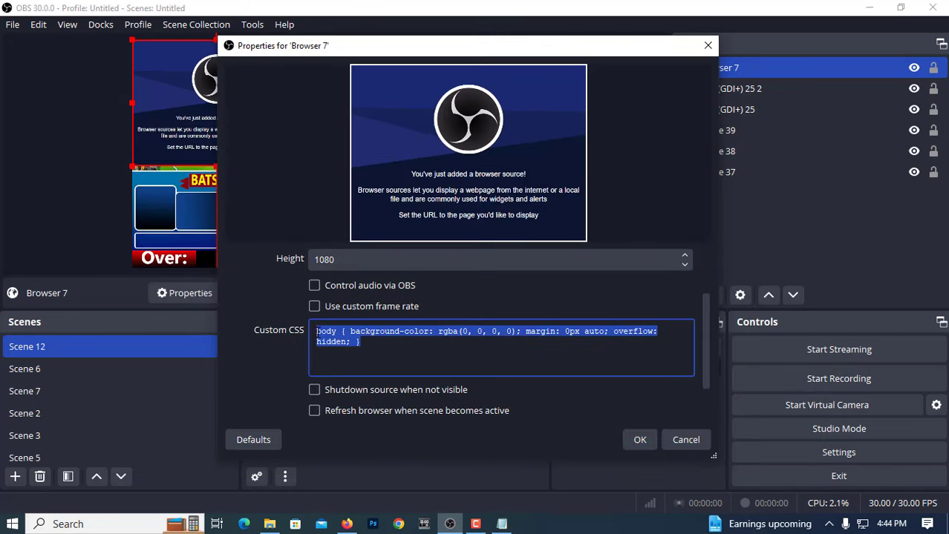
right_click(324, 338)
left_click(352, 422)
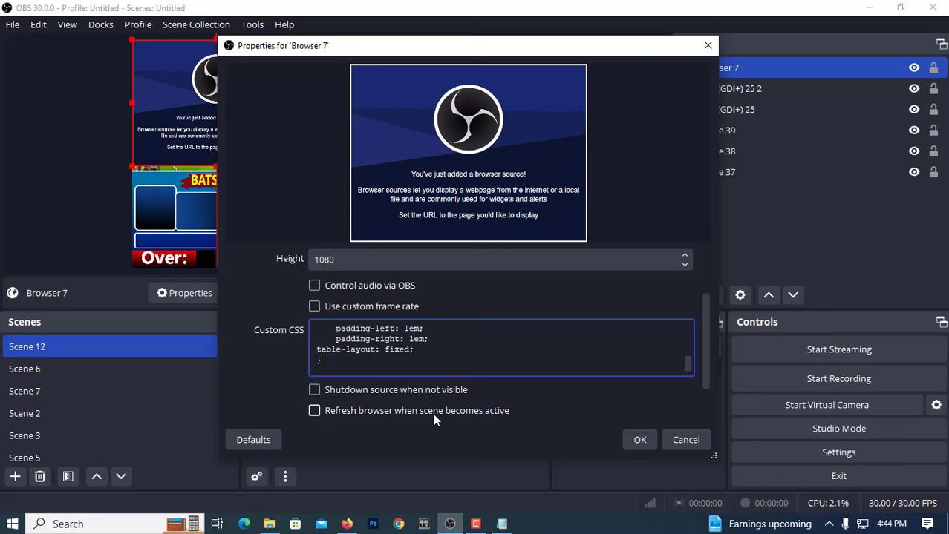
Step: Apply Browser 7's settings, then crop its bottom, right and left edges to the 179-4 score
left_click(640, 440)
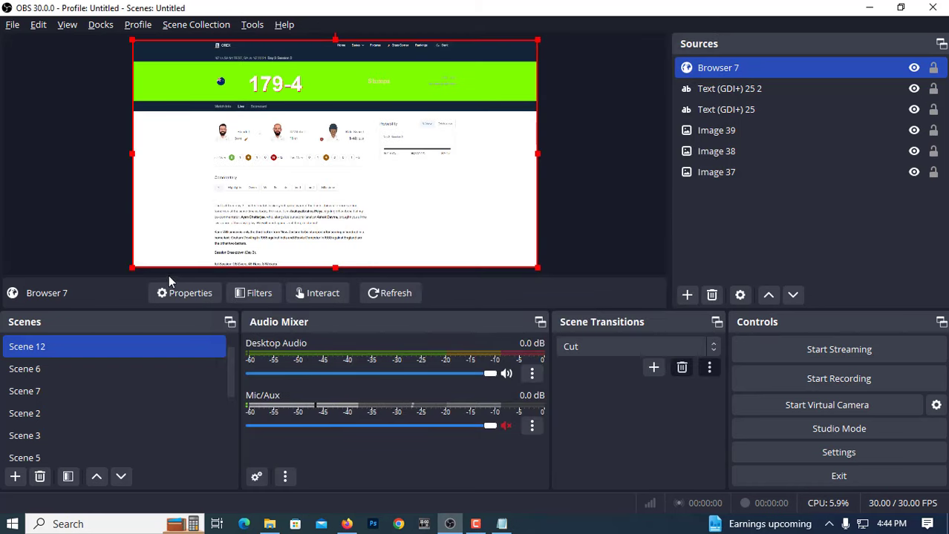
left_click_drag(335, 268, 335, 99)
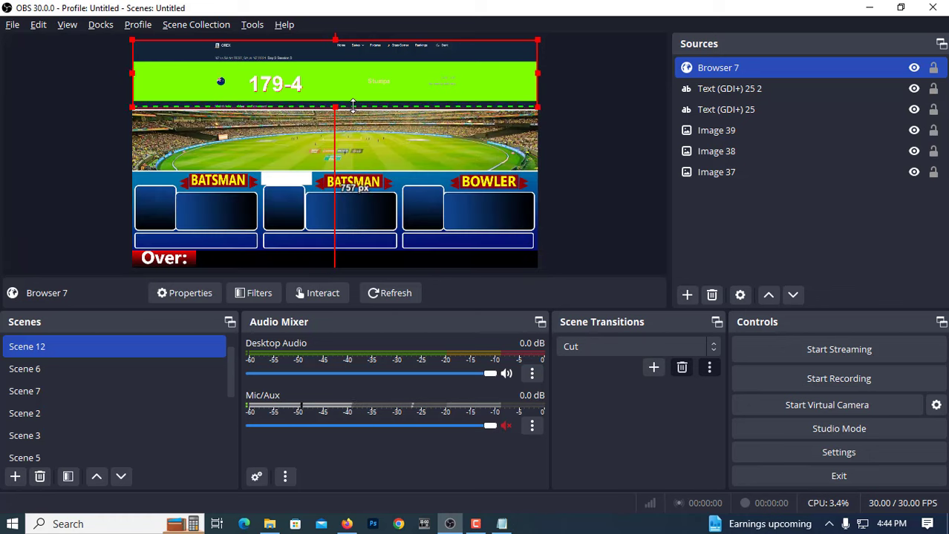
left_click_drag(538, 69, 309, 99)
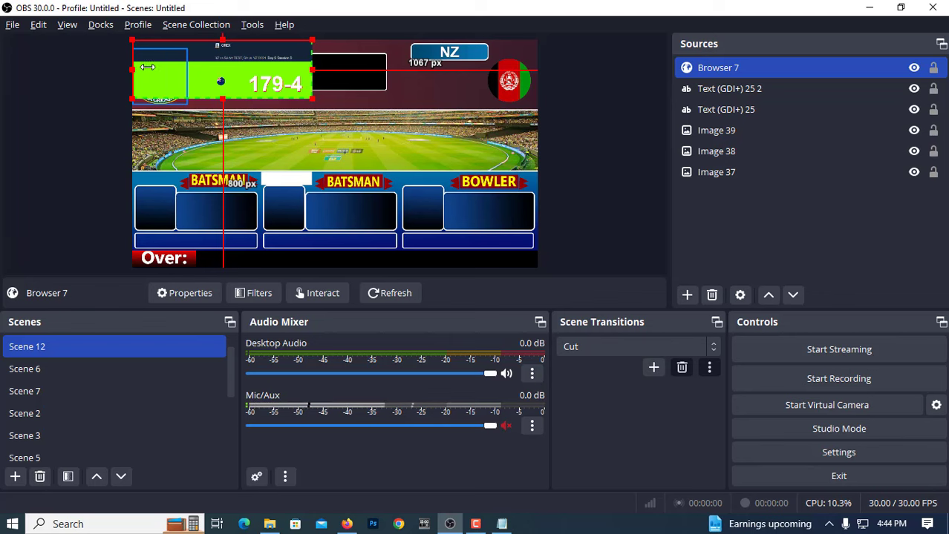
left_click_drag(147, 67, 238, 68)
mouse_move(275, 41)
left_mouse_down()
mouse_move(276, 68)
mouse_move(228, 84)
left_mouse_up()
Step: Add a Chroma Key filter to Browser 7, then enlarge the 179-4 score and nudge it up-left
right_click(236, 85)
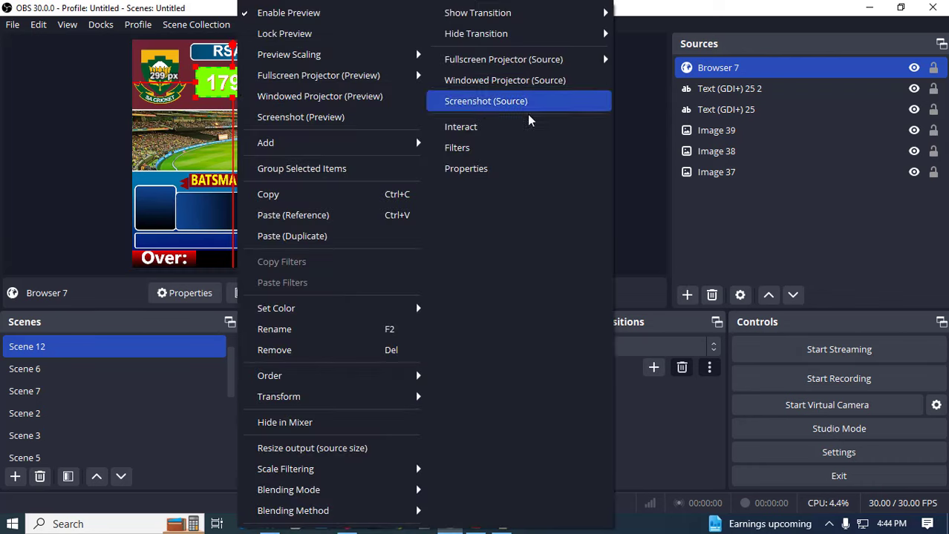
left_click(464, 168)
left_click(707, 45)
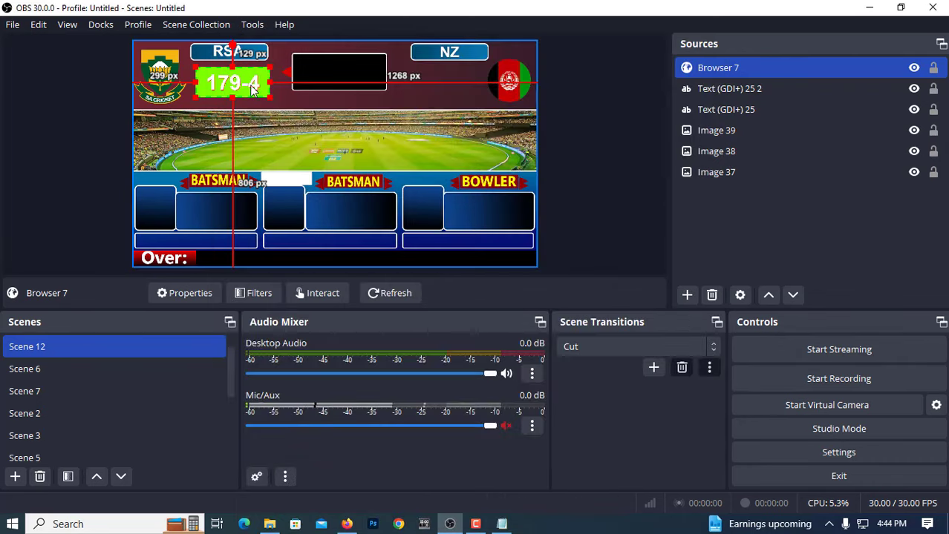
right_click(249, 85)
left_click(475, 148)
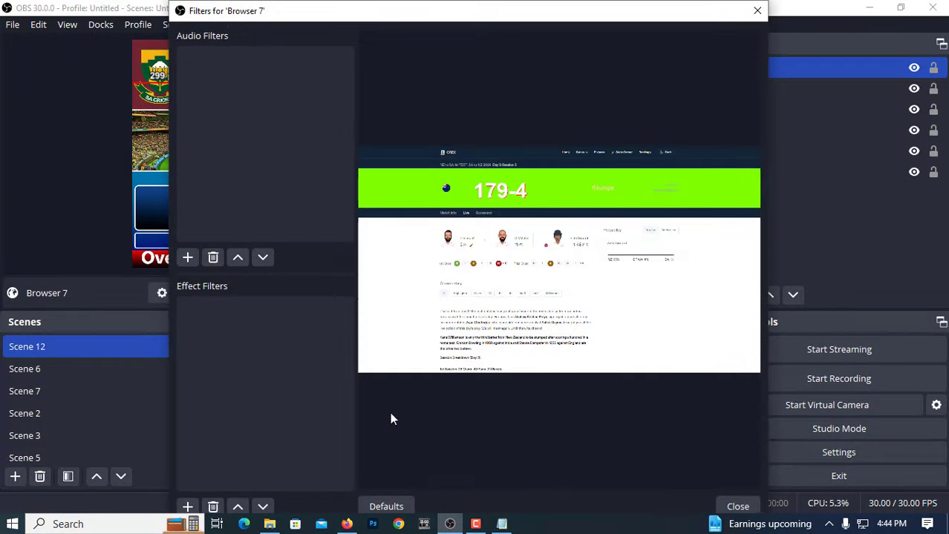
left_click(190, 507)
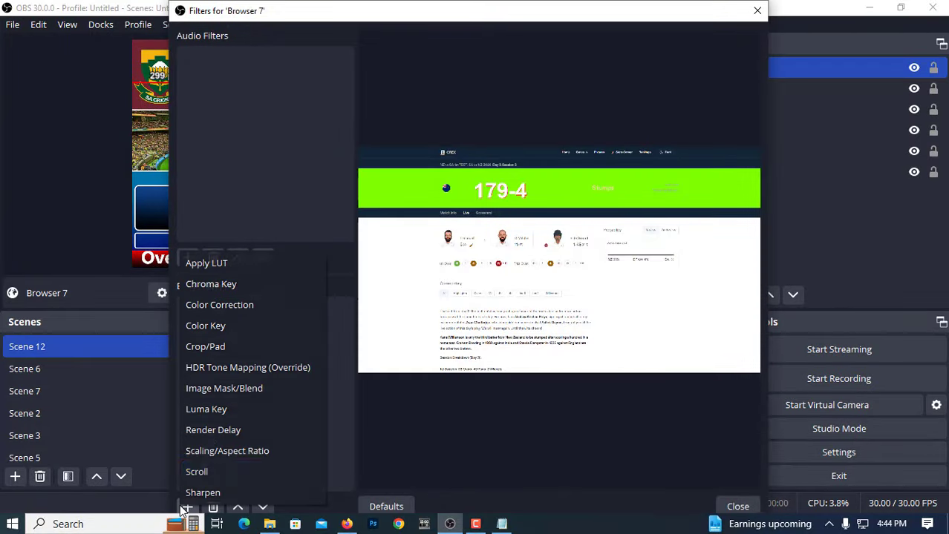
left_click(225, 282)
left_click(424, 292)
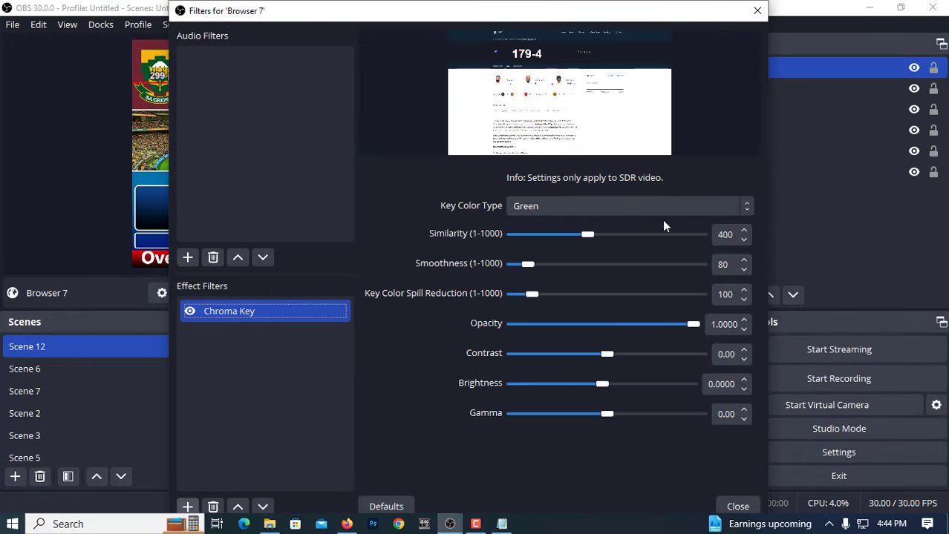
left_click(737, 506)
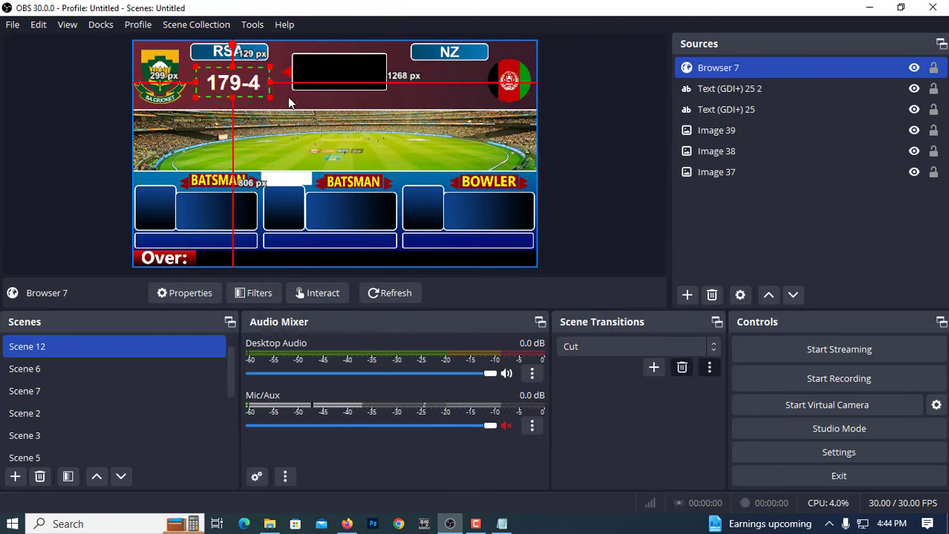
mouse_move(270, 98)
left_mouse_down()
mouse_move(281, 103)
mouse_move(257, 86)
left_mouse_up()
left_click(46, 137)
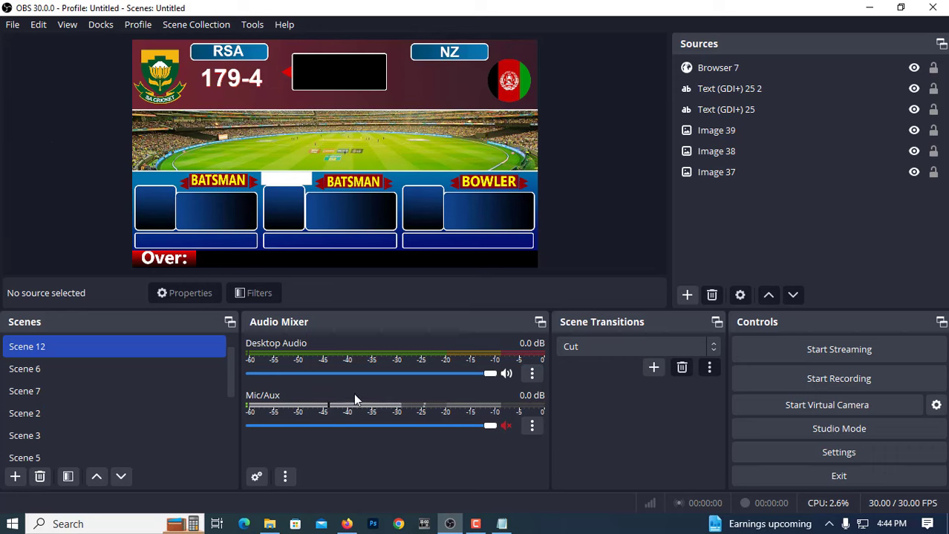
Step: Open the 'over' CSS file in Notepad, copy all its code, and return to OBS
left_click(476, 524)
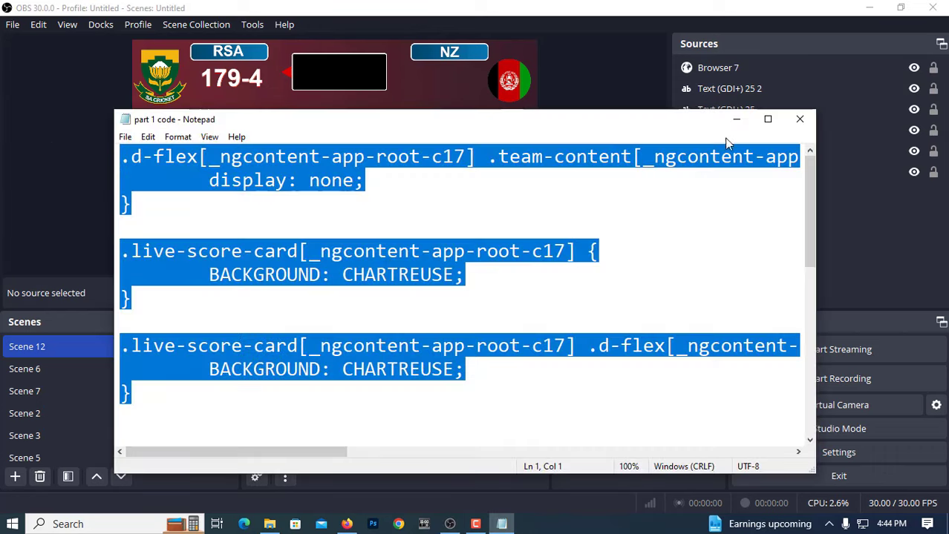
left_click(735, 118)
left_click(270, 524)
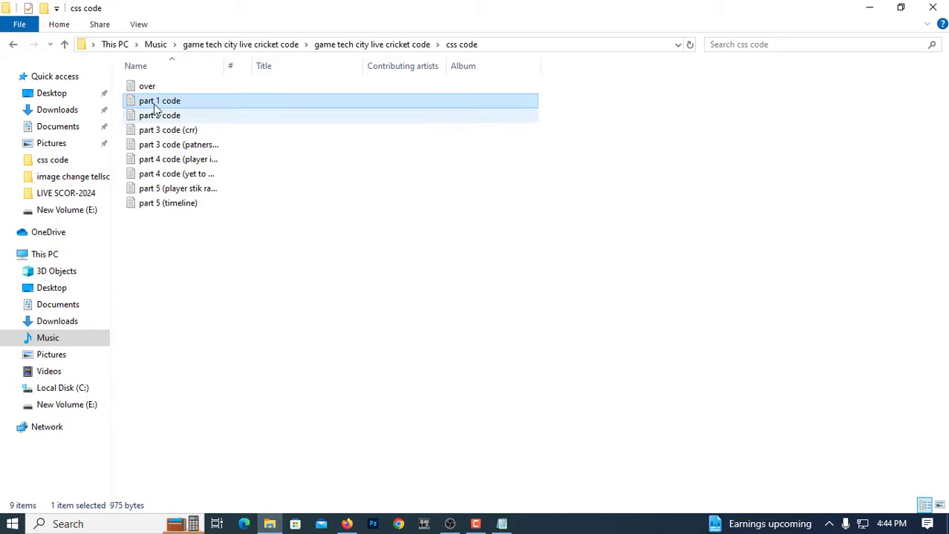
left_click(143, 87)
double_click(144, 87)
scroll(168, 402, "down", 10)
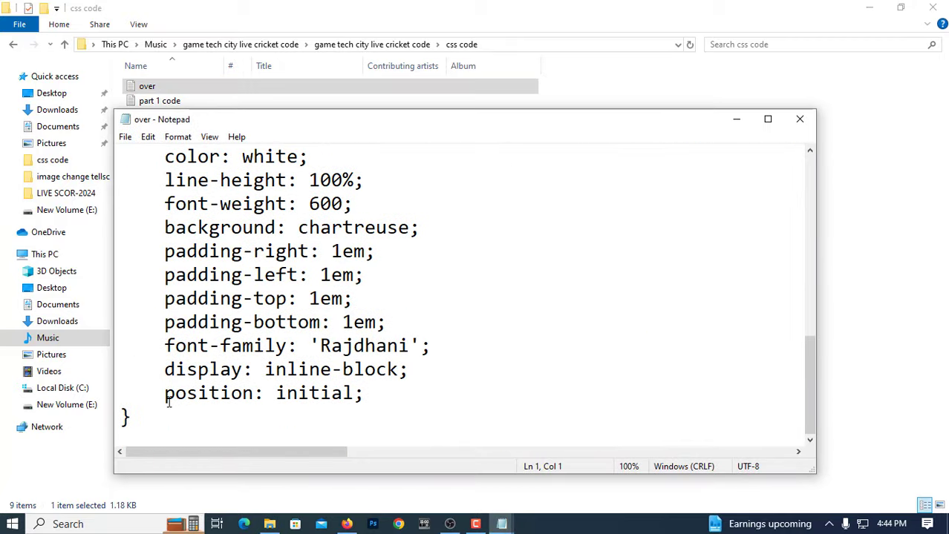
left_click_drag(115, 379, 202, 149)
right_click(201, 160)
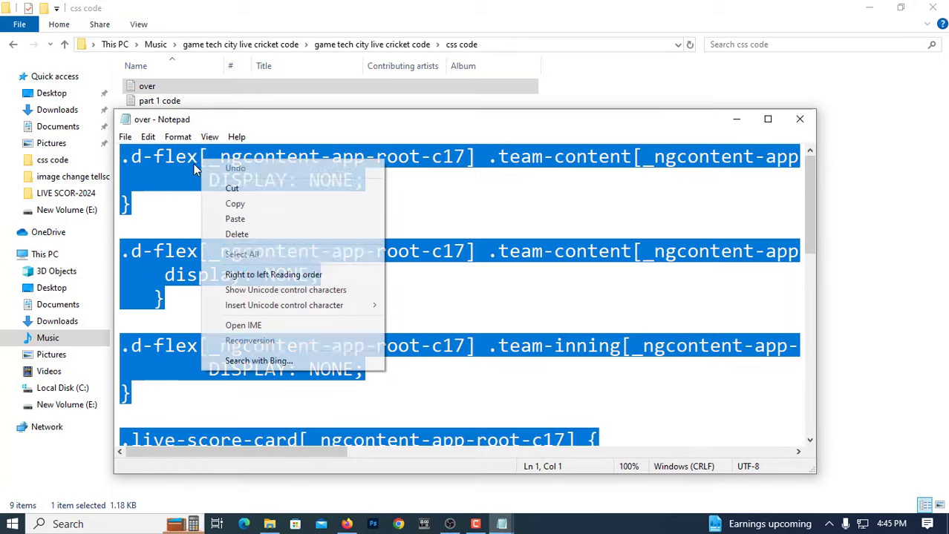
left_click(236, 204)
left_click(736, 119)
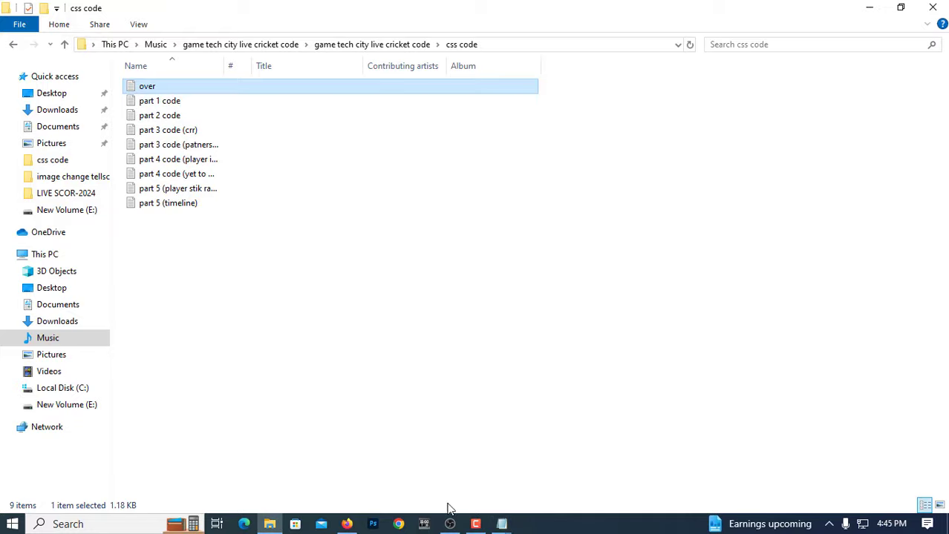
left_click(449, 525)
left_click(686, 294)
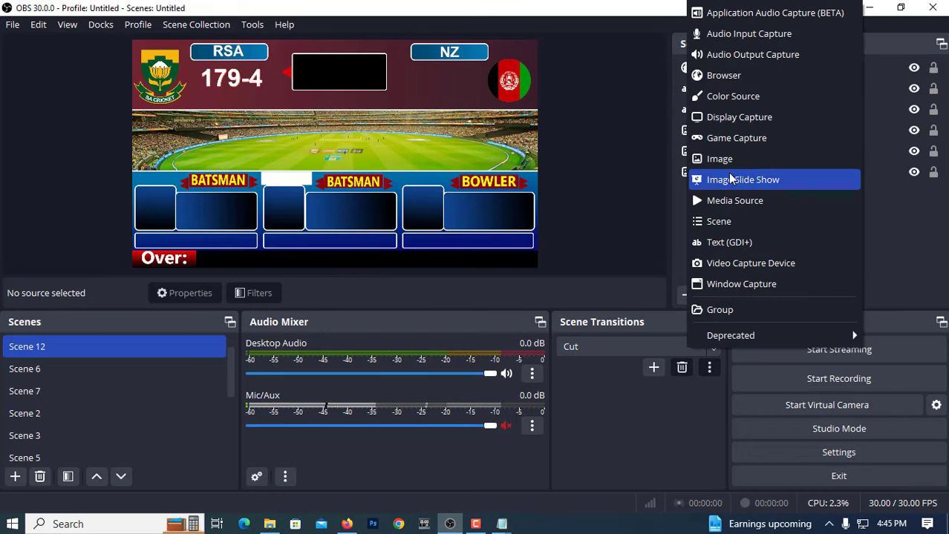
Step: Create a Browser 8 source with the copied CREX live page URL at 1920×1080
left_click(727, 77)
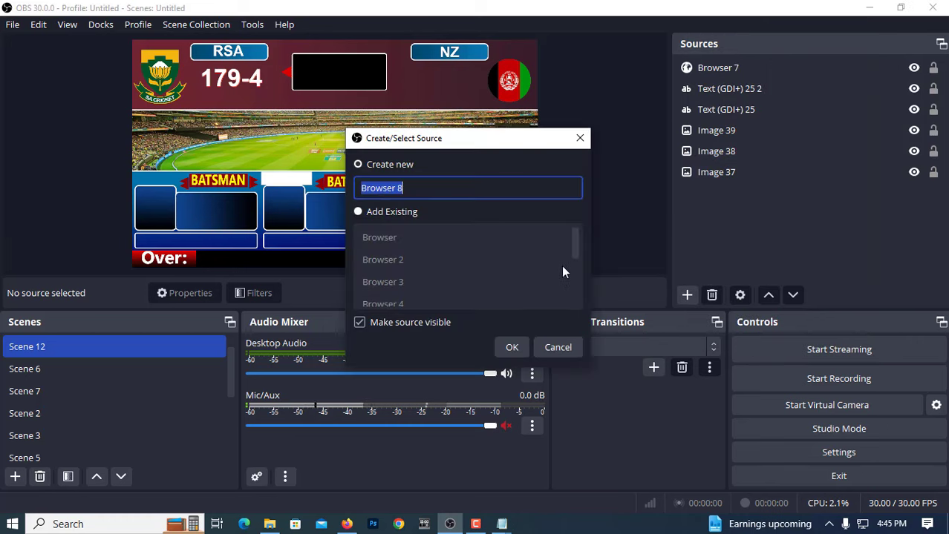
left_click(514, 347)
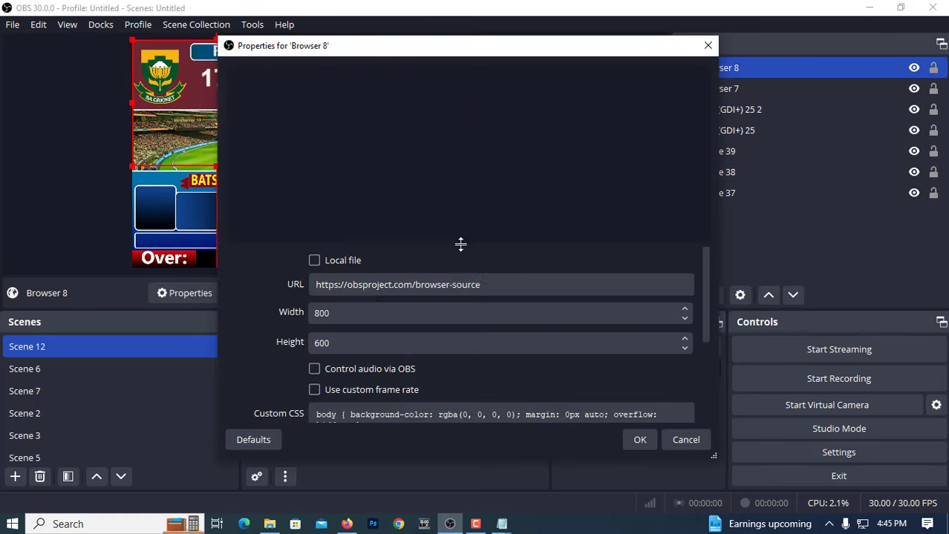
left_click(347, 524)
right_click(323, 47)
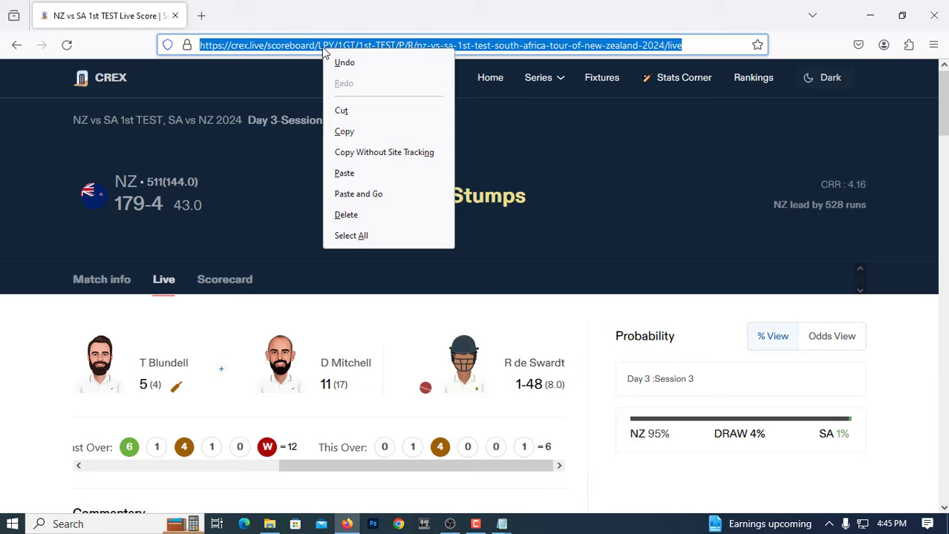
left_click(344, 131)
left_click(450, 524)
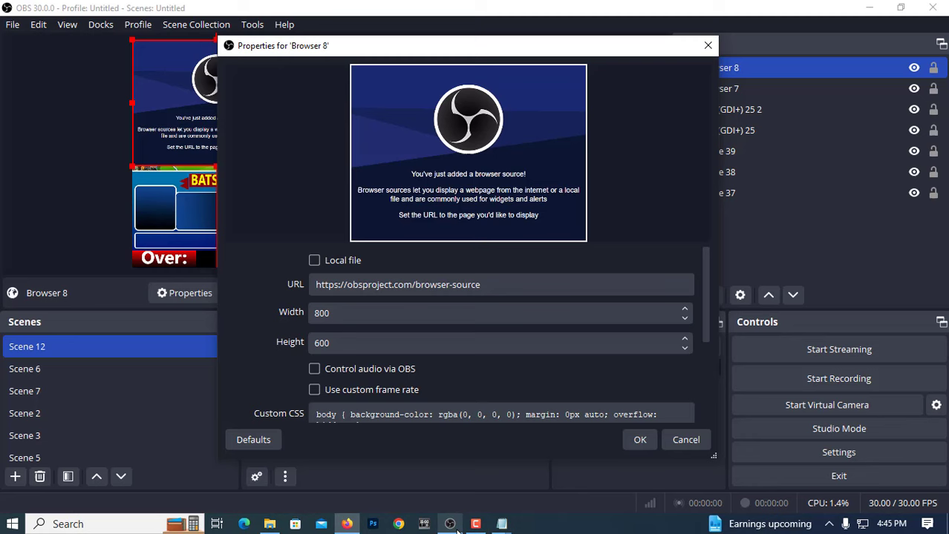
triple_click(427, 282)
right_click(429, 284)
left_click(437, 372)
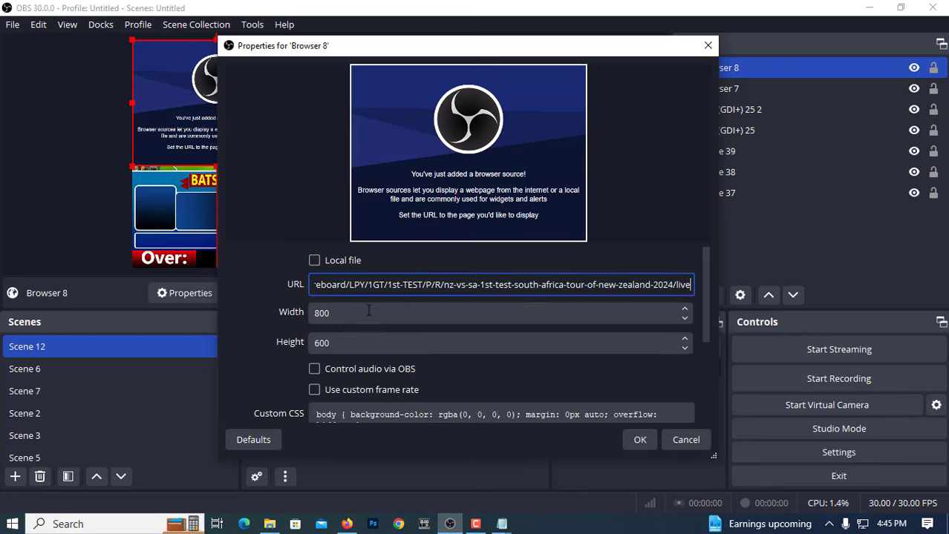
left_click(350, 312)
type("1920")
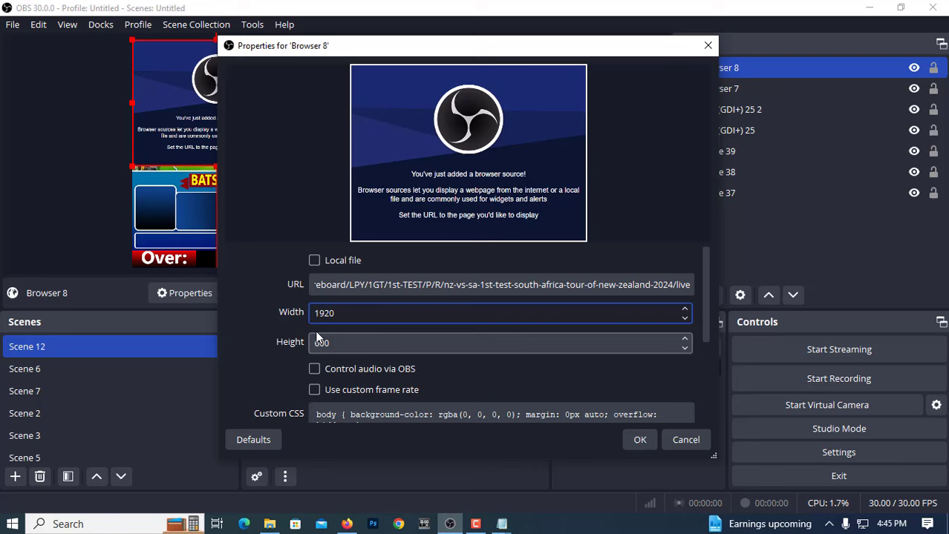
double_click(317, 340)
type("1080")
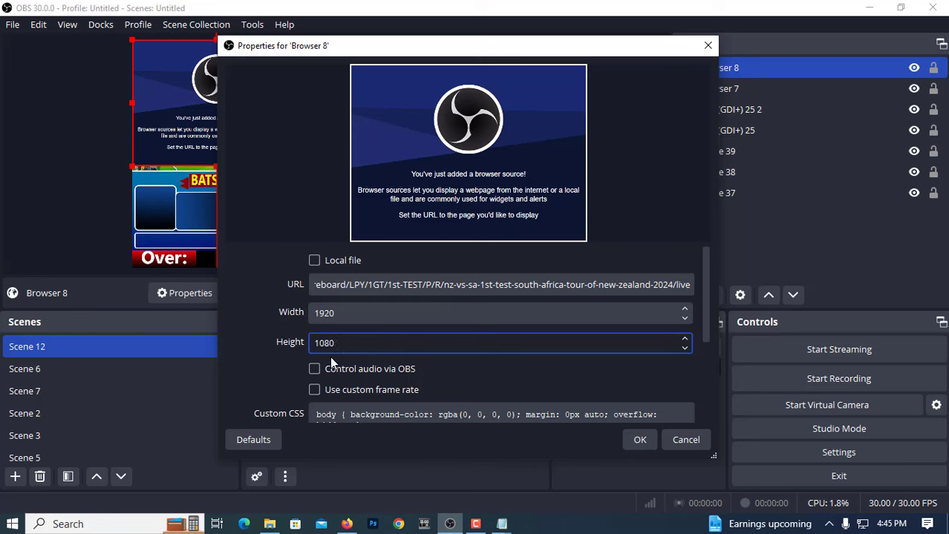
Step: Paste the over CSS into Browser 8's Custom CSS and apply the settings
scroll(353, 358, "down", 2)
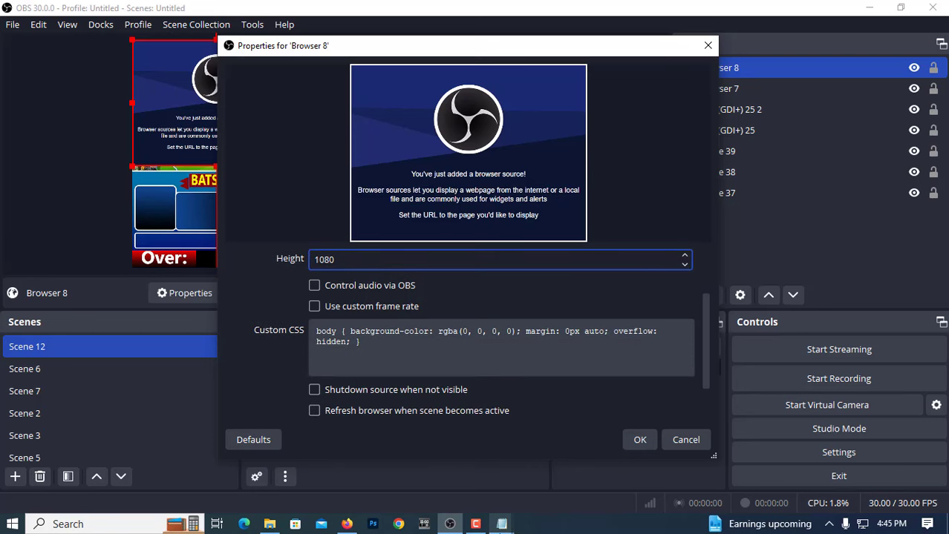
mouse_move(501, 525)
left_click(577, 475)
right_click(403, 261)
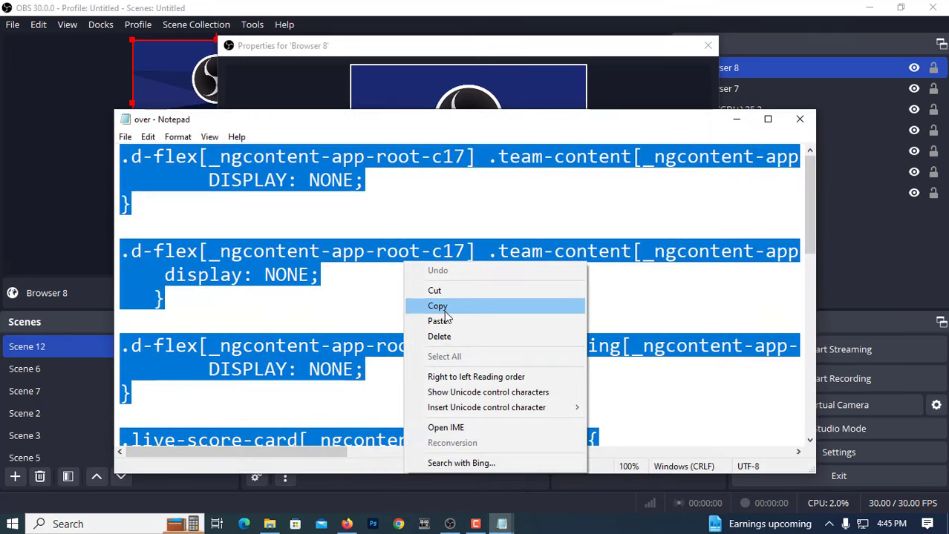
left_click(446, 306)
left_click(733, 122)
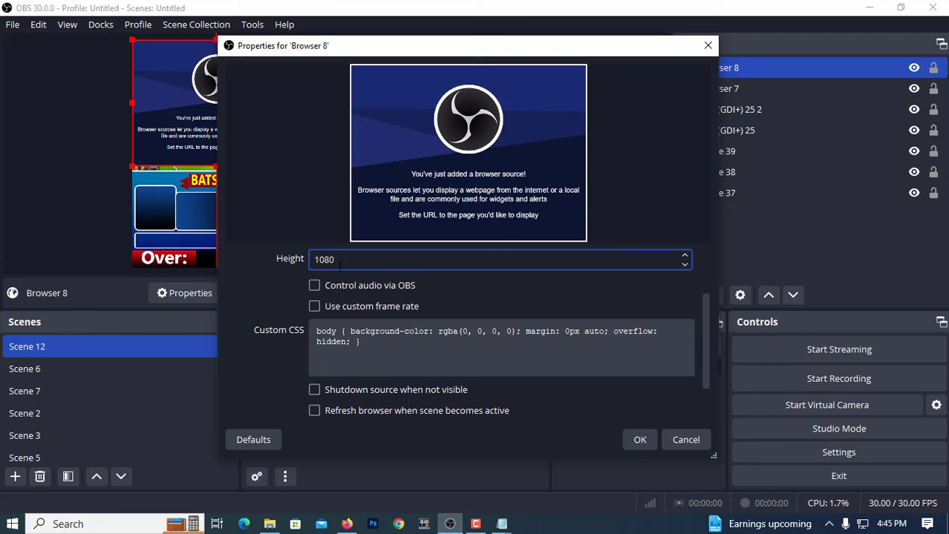
left_click_drag(360, 342, 301, 327)
right_click(319, 343)
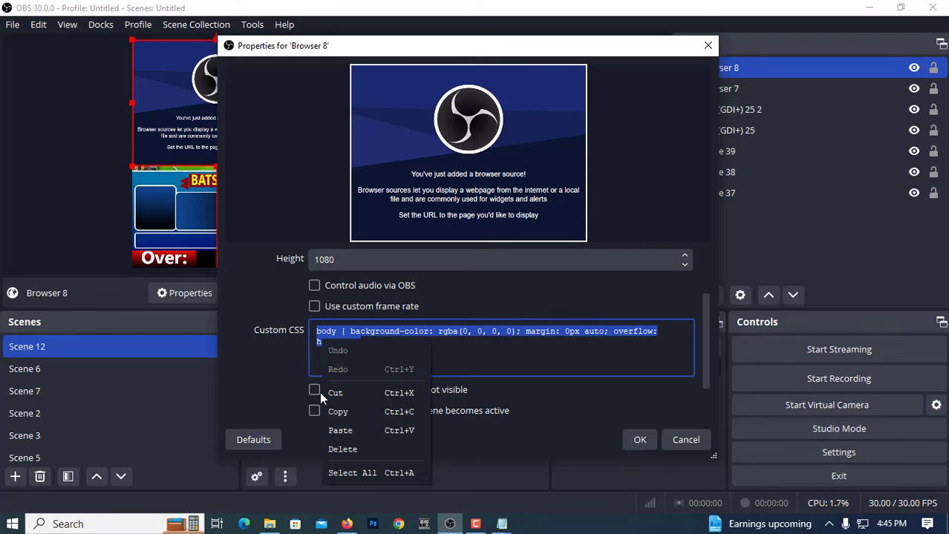
left_click(340, 430)
left_click(640, 439)
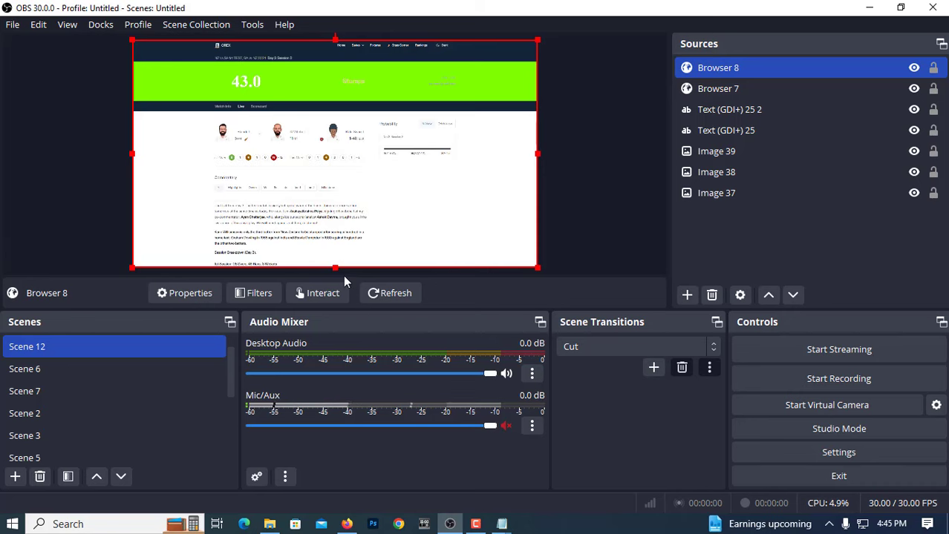
Step: Crop Browser 8 down to the green 43.0 overs box
left_click_drag(334, 268, 385, 95)
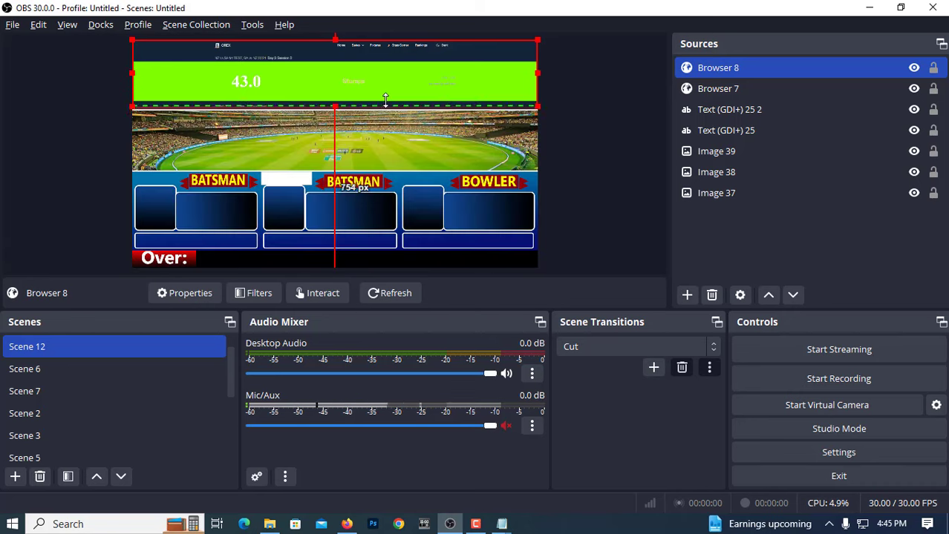
left_click_drag(337, 40, 334, 66)
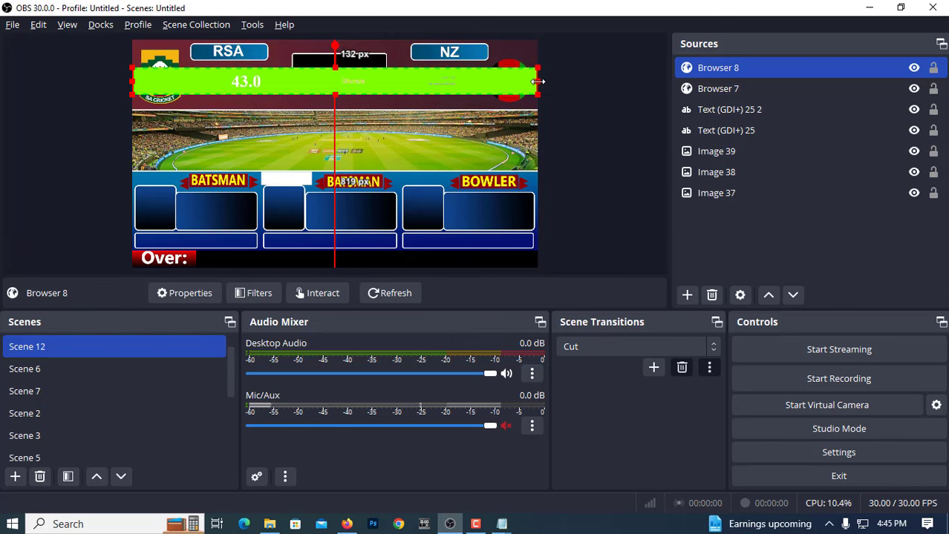
left_click_drag(538, 82, 292, 82)
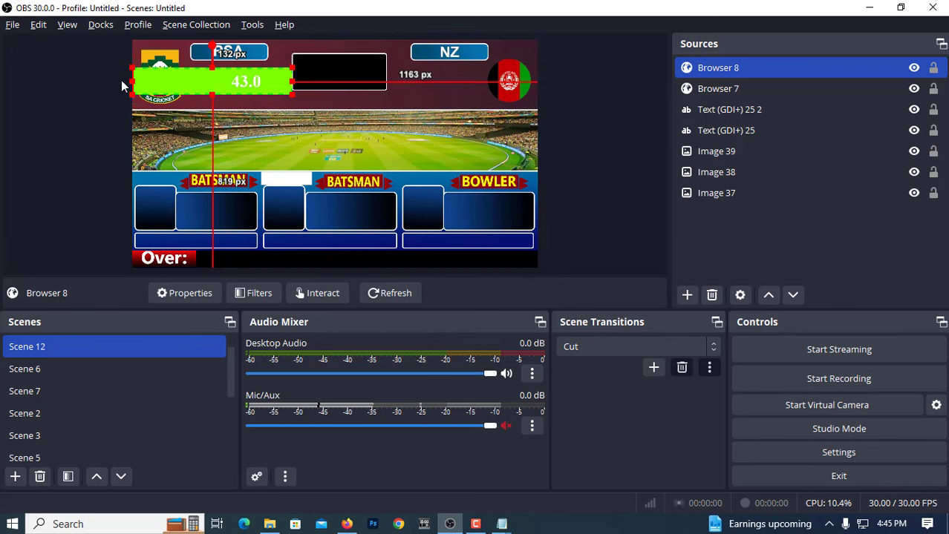
left_click_drag(132, 82, 217, 83)
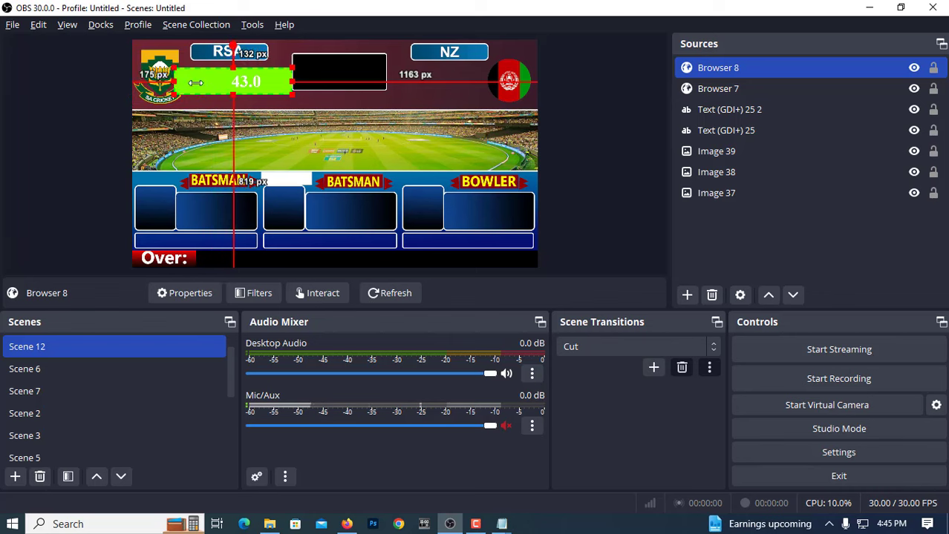
Step: Add a Chroma Key filter to the overs source and move 43.0 below 179-4
right_click(243, 89)
left_click(475, 148)
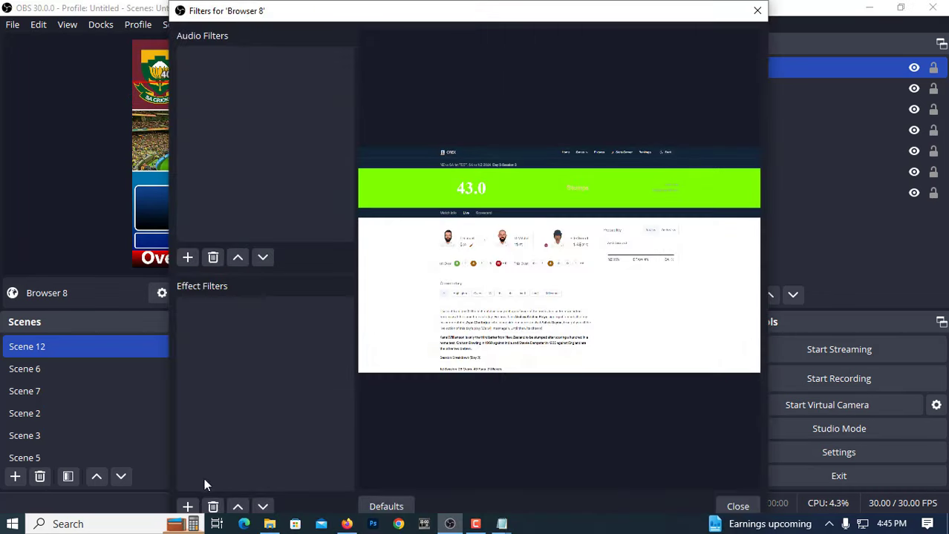
left_click(190, 508)
left_click(231, 280)
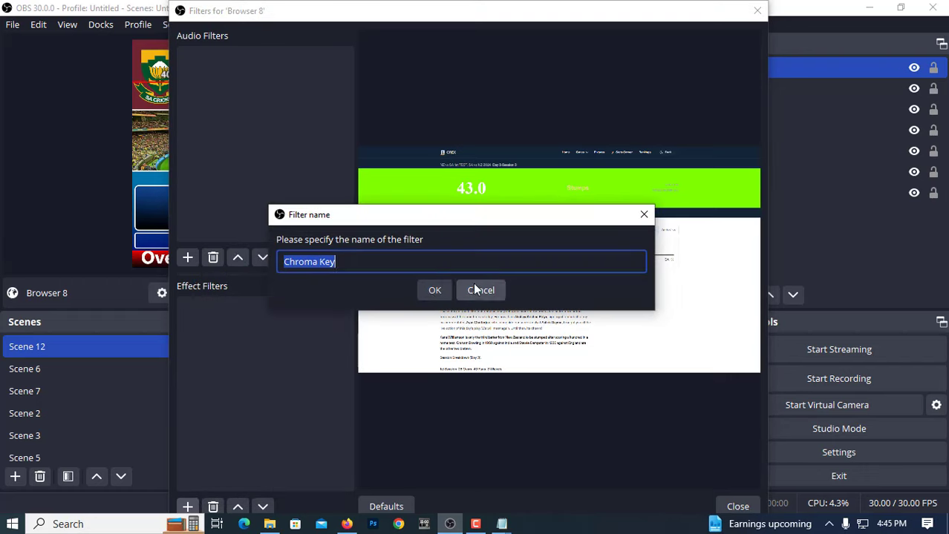
left_click(433, 290)
left_click(737, 507)
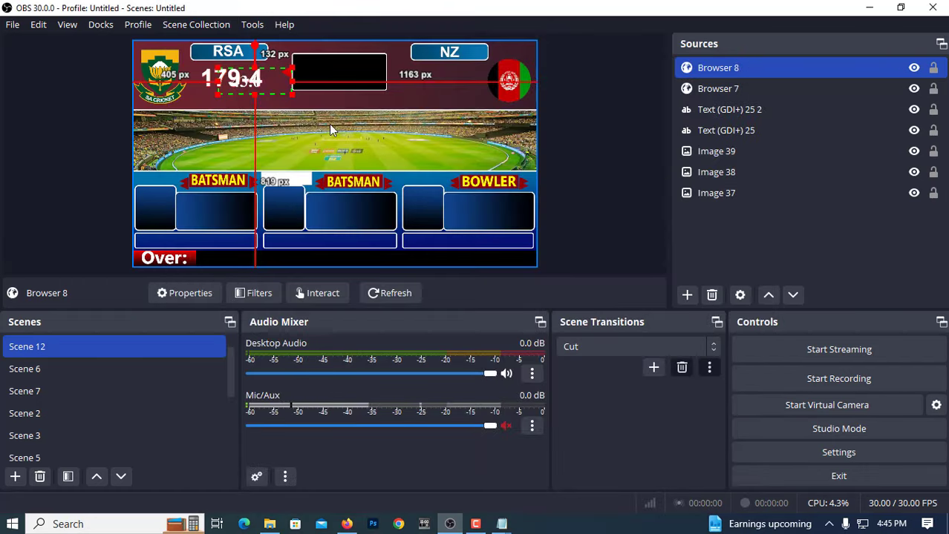
mouse_move(255, 83)
left_mouse_down()
mouse_move(234, 99)
mouse_move(256, 98)
left_mouse_up()
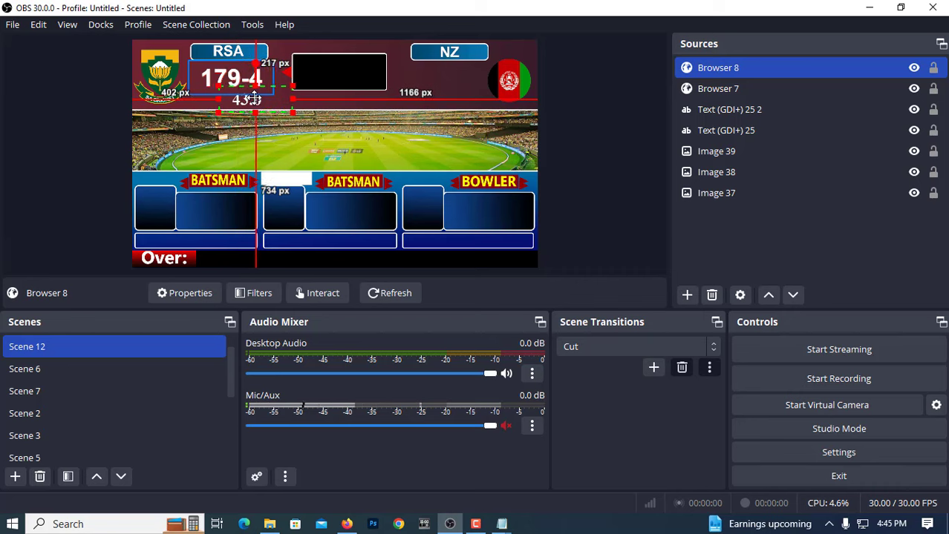
Step: Duplicate the RSA text label and move the copy beside the 43.0 value
left_click(86, 141)
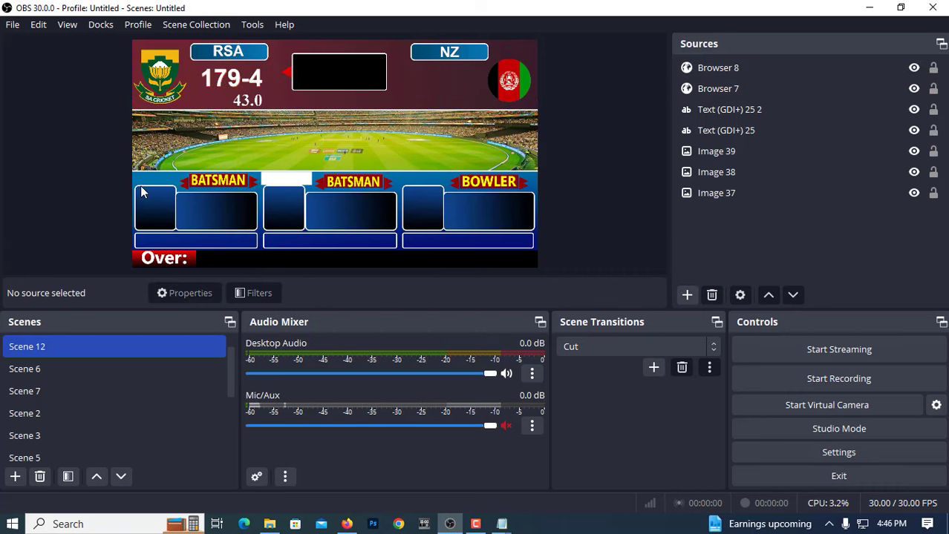
left_click(140, 186)
left_click(742, 222)
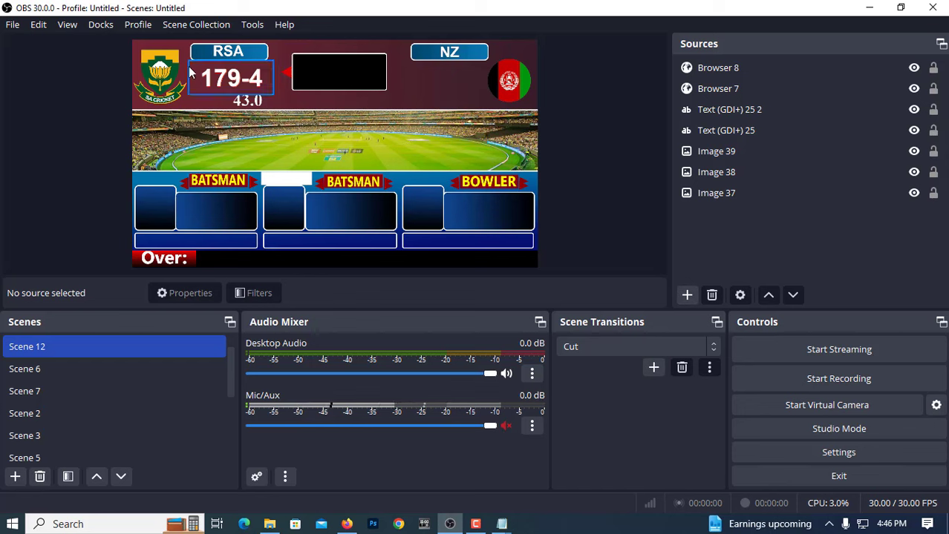
right_click(230, 51)
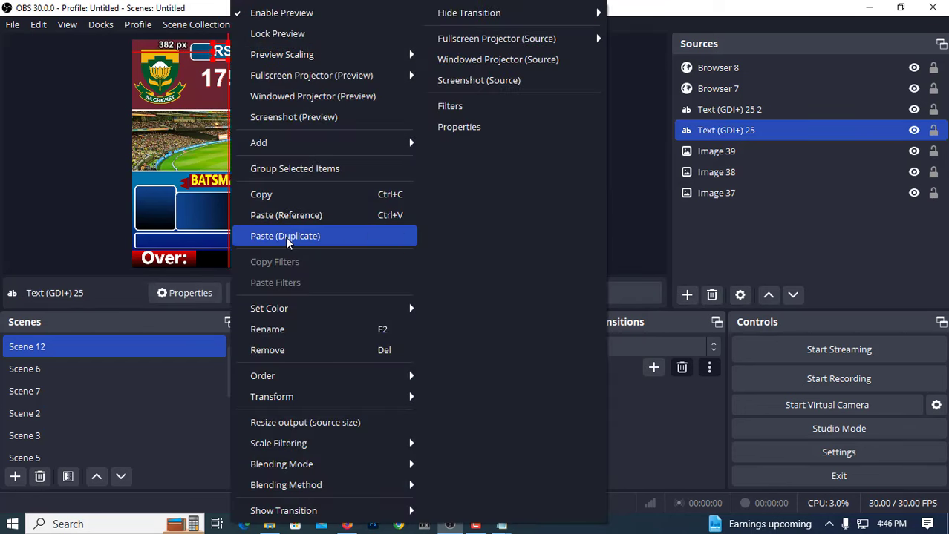
left_click(285, 240)
left_click_drag(227, 52, 210, 103)
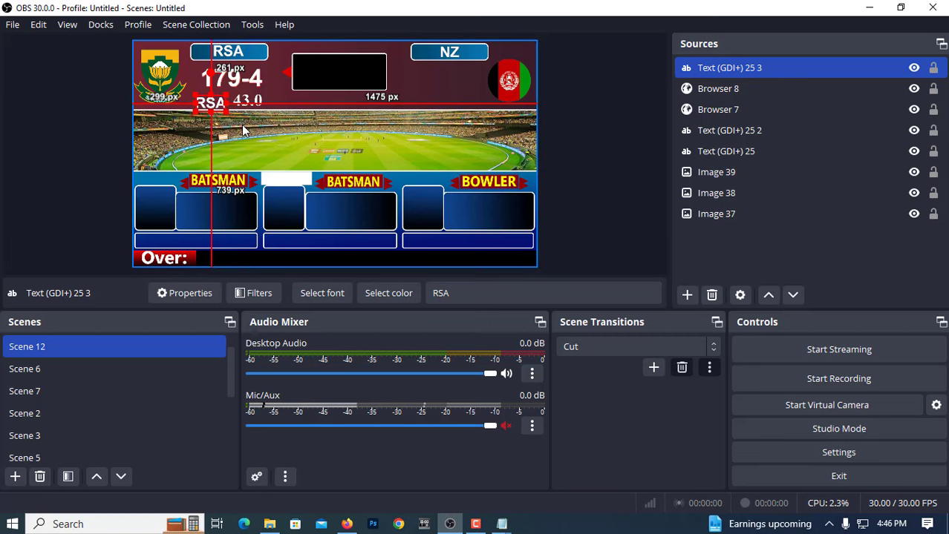
key("Up")
key("Up")
key("Up")
Step: Change the copied label's text to 'OVER:' in light yellow (#ffff7f)
right_click(210, 102)
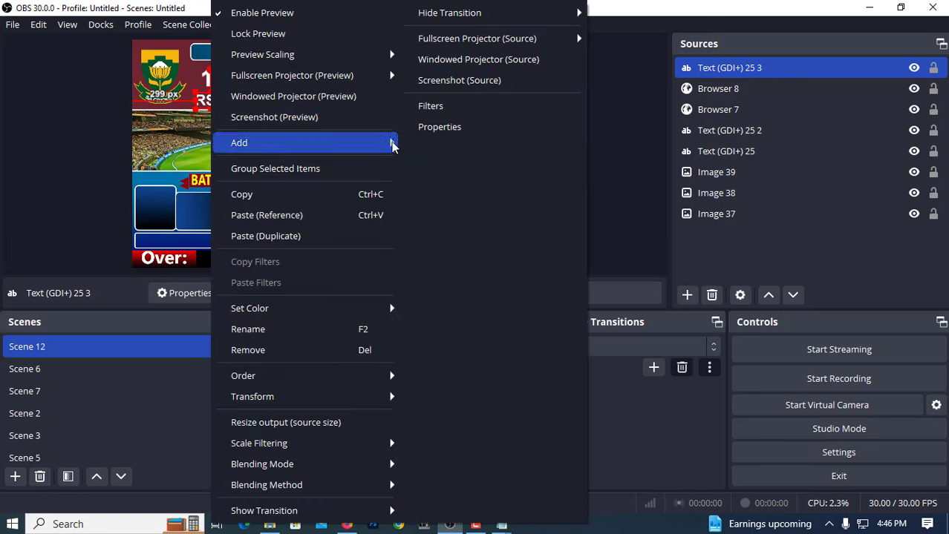
left_click(465, 131)
left_click(369, 310)
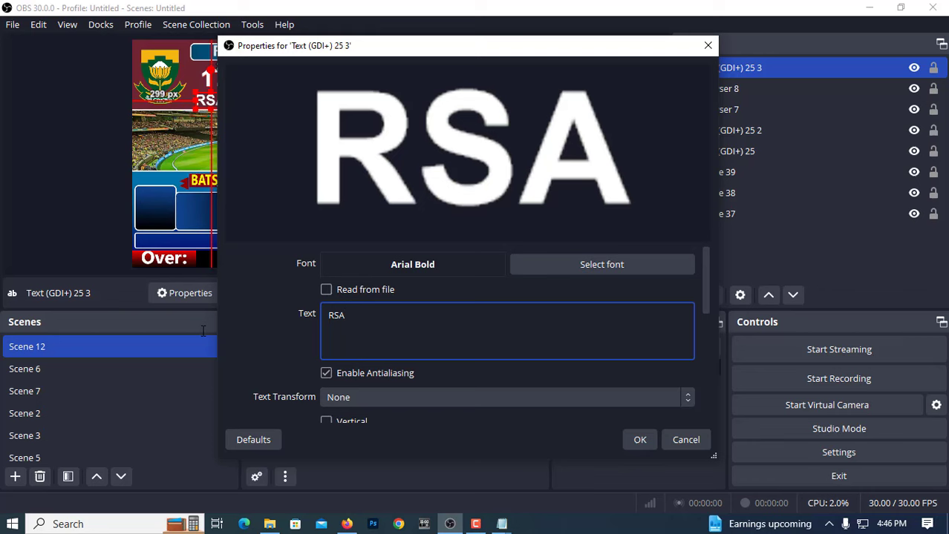
key("BackSpace")
key("BackSpace")
key("BackSpace")
type("o")
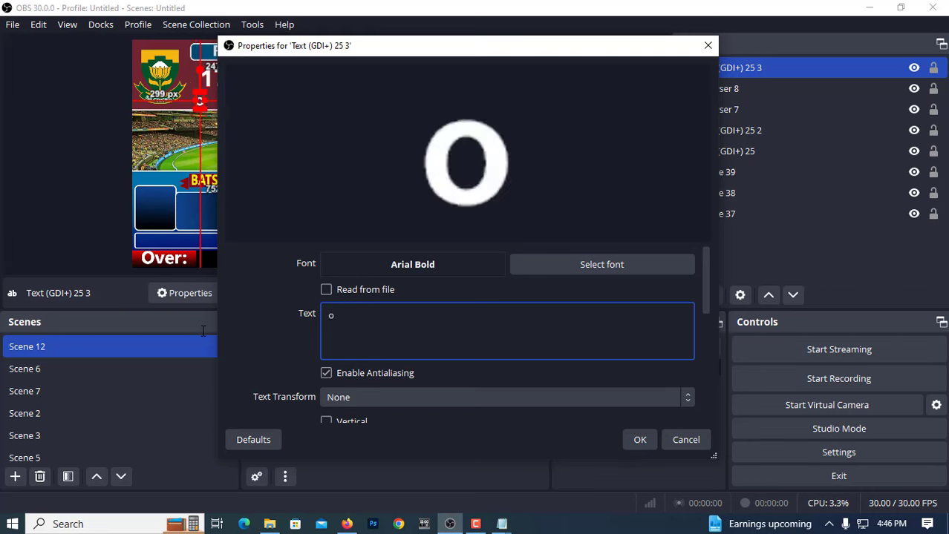
key("BackSpace")
type("OVE")
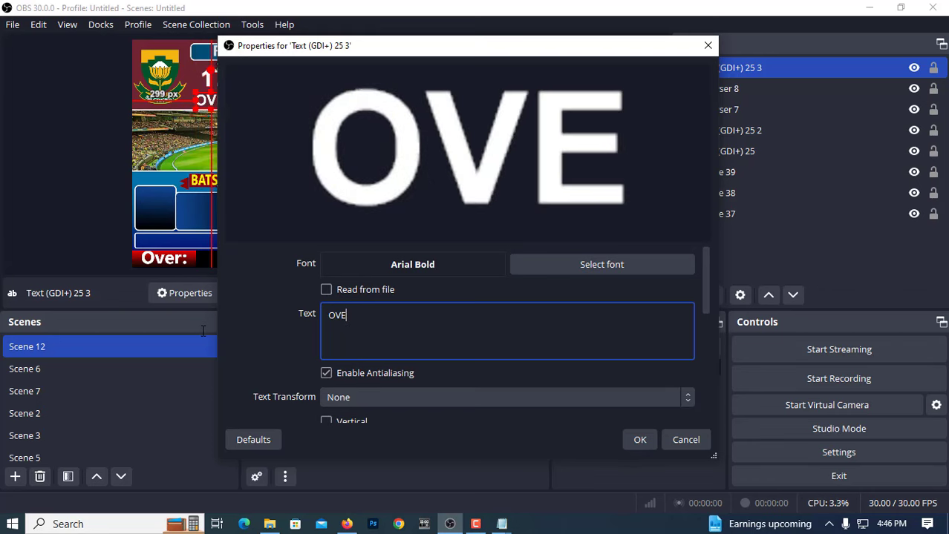
type("R:")
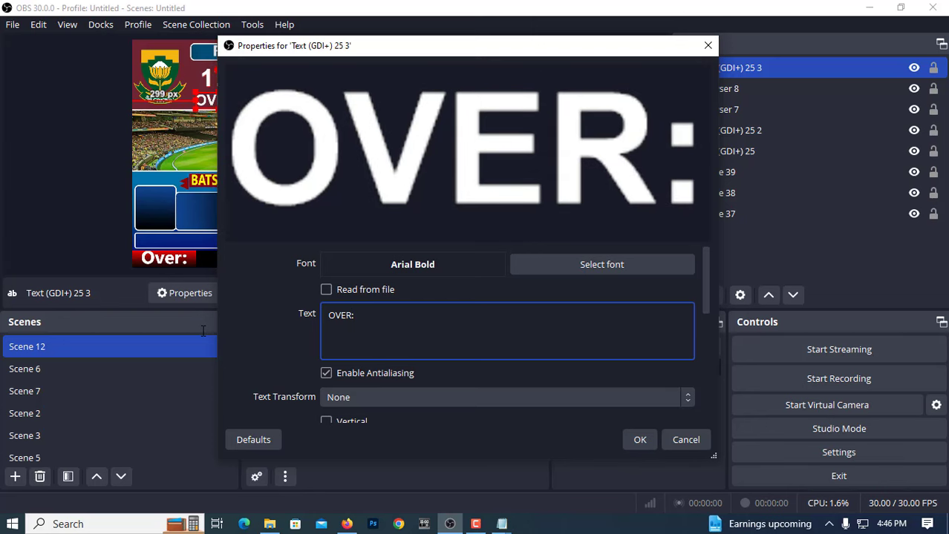
scroll(555, 360, "down", 1)
scroll(558, 369, "down", 1)
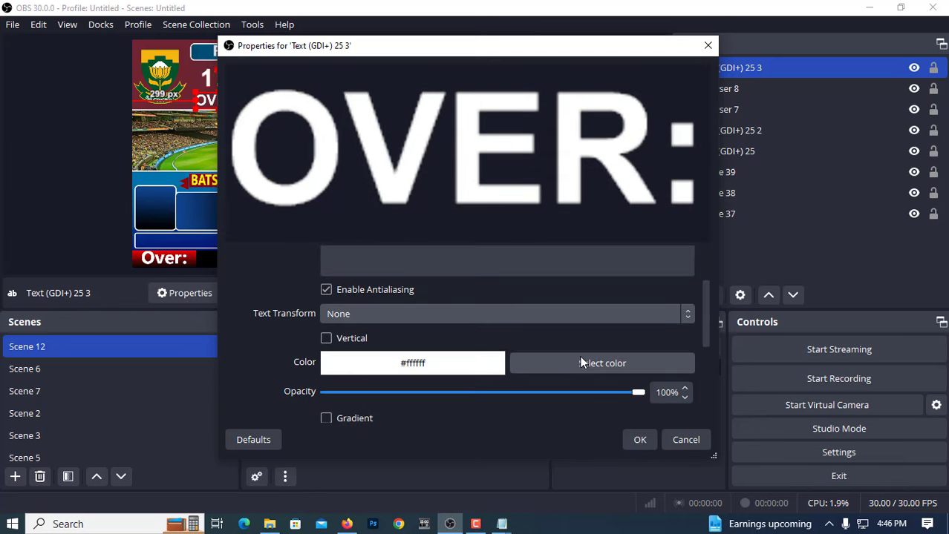
left_click(578, 360)
left_click(429, 187)
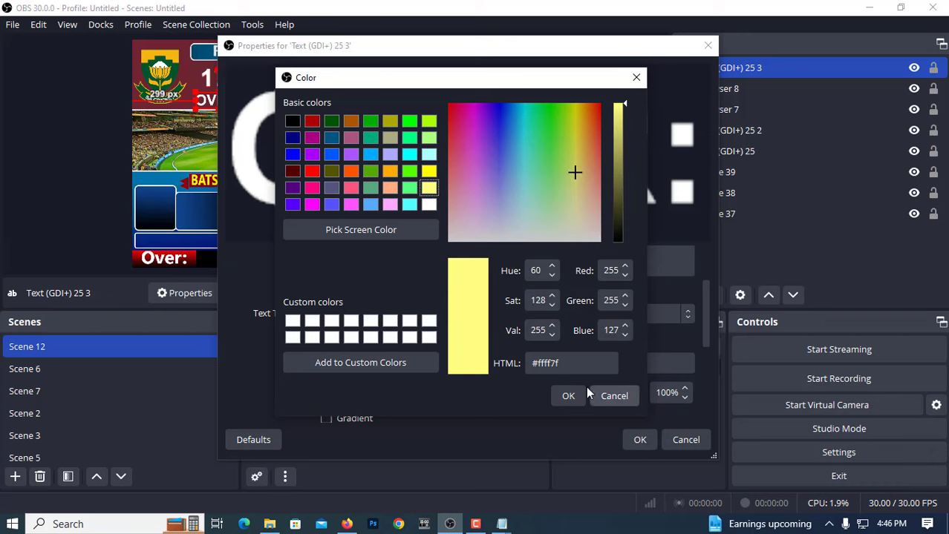
left_click(576, 394)
left_click(635, 440)
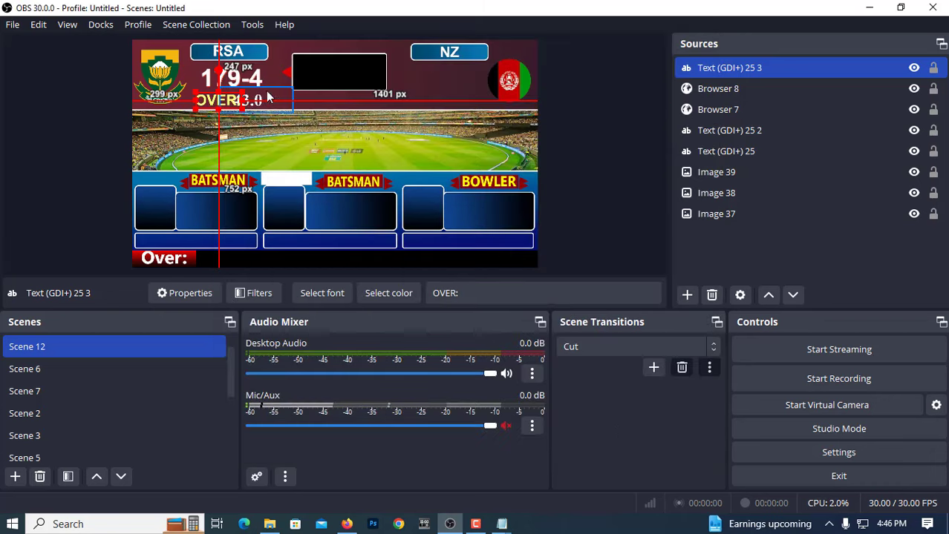
Step: Nudge the OVER: label left so it sits just before 43.0
left_click(65, 126)
left_click(215, 104)
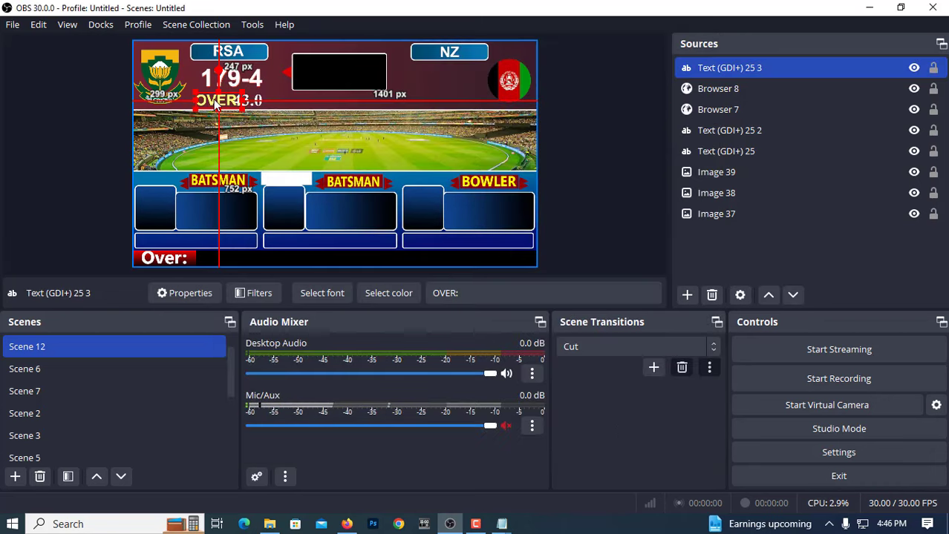
left_click_drag(216, 104, 209, 104)
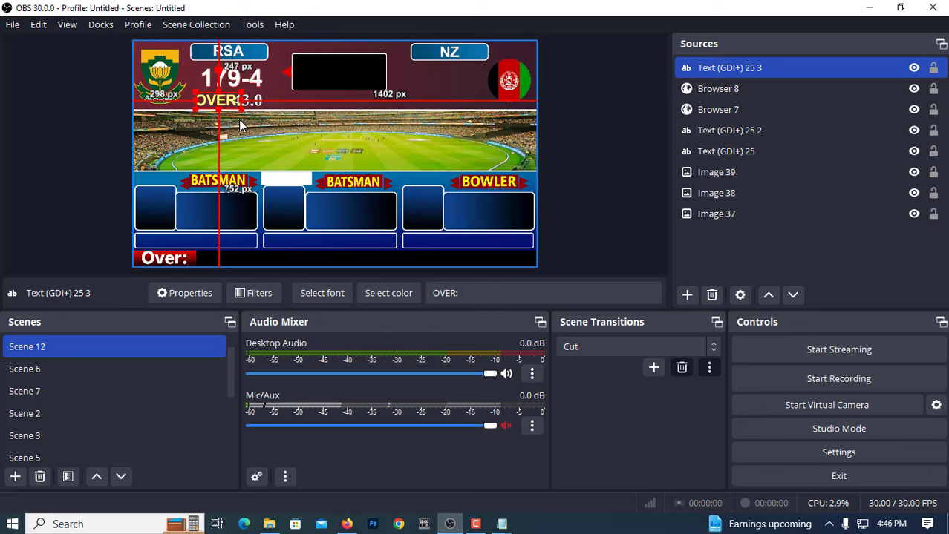
left_click(72, 141)
left_click_drag(218, 106, 216, 107)
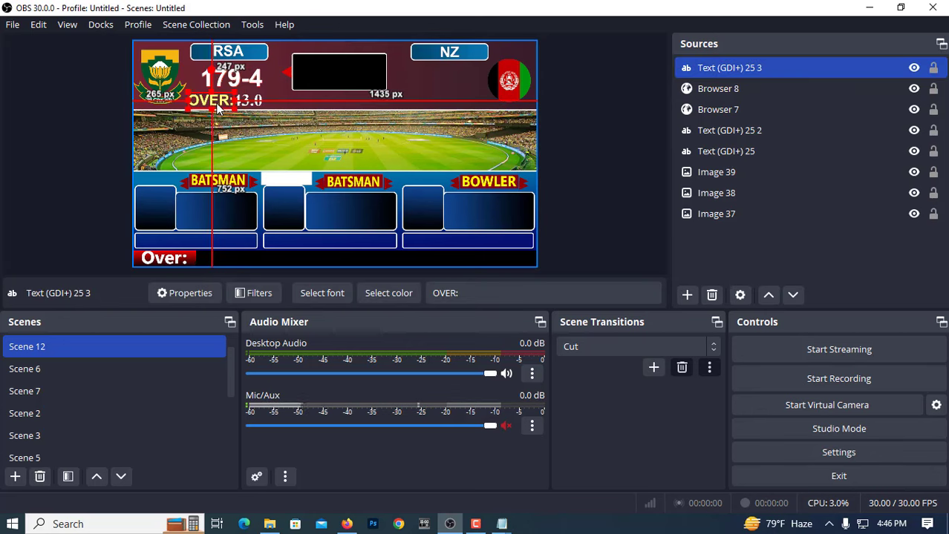
left_click(95, 146)
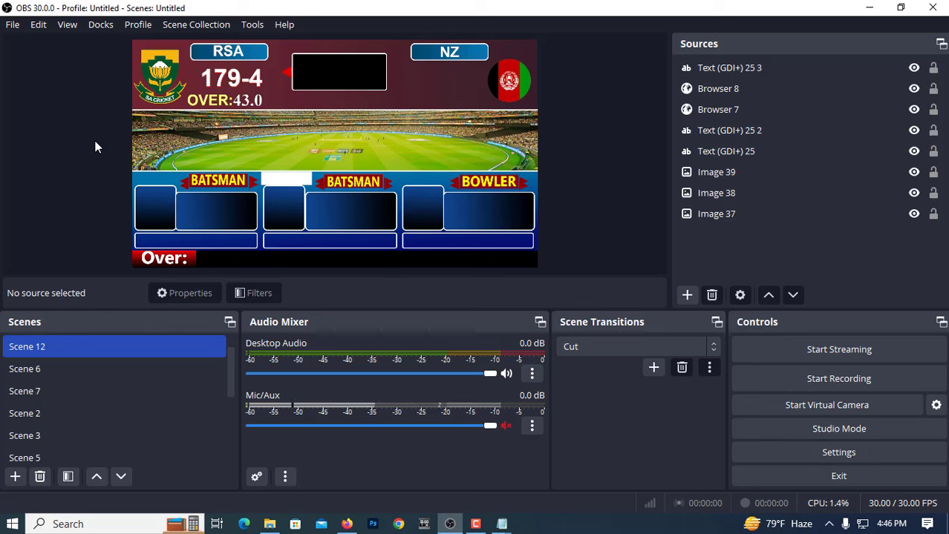
Step: Open part 2 code, close the over file, and copy all the part 2 CSS
left_click(270, 524)
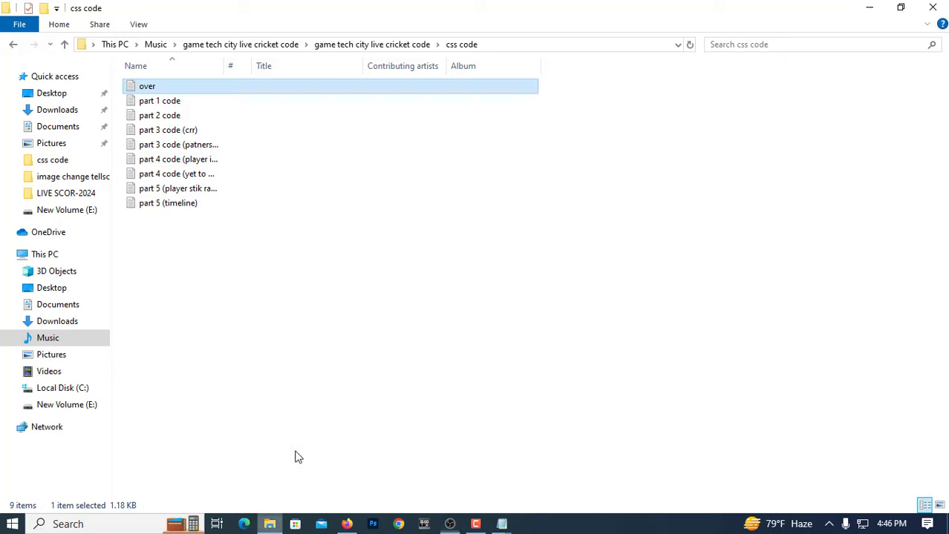
left_click(172, 117)
double_click(175, 119)
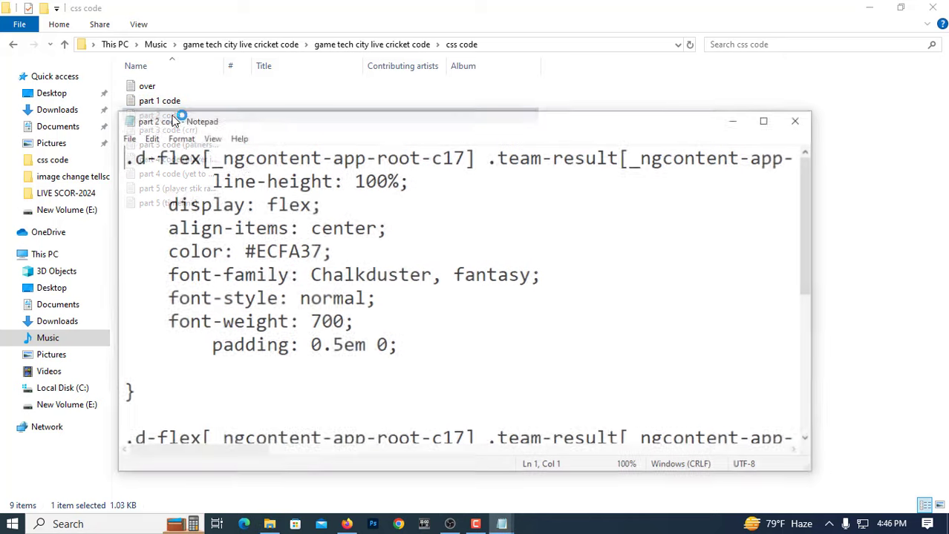
left_click(502, 524)
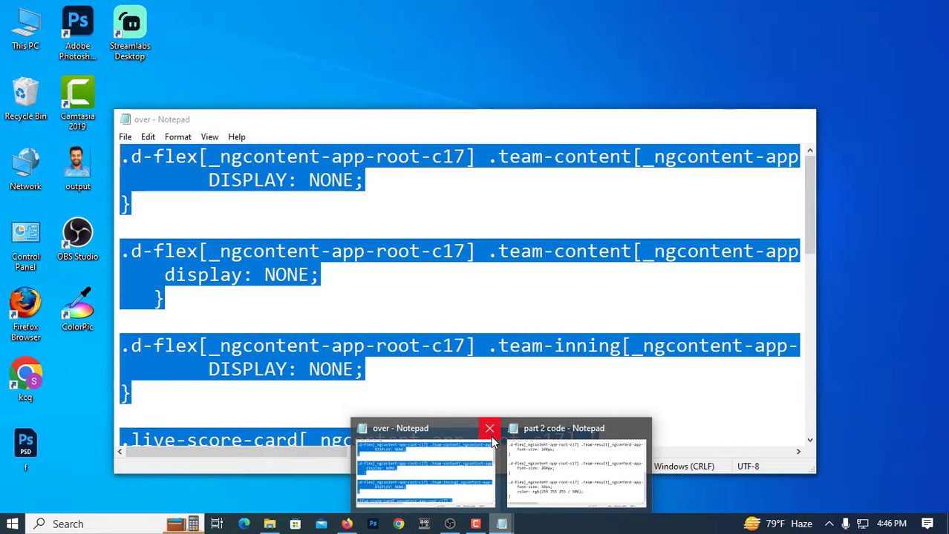
left_click(492, 428)
left_click(298, 386)
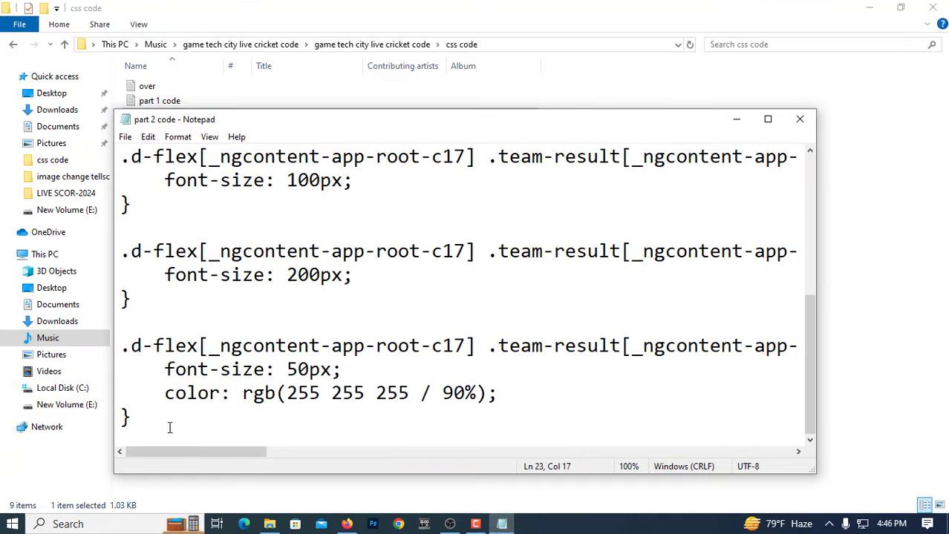
left_click_drag(169, 428, 91, 78)
right_click(243, 169)
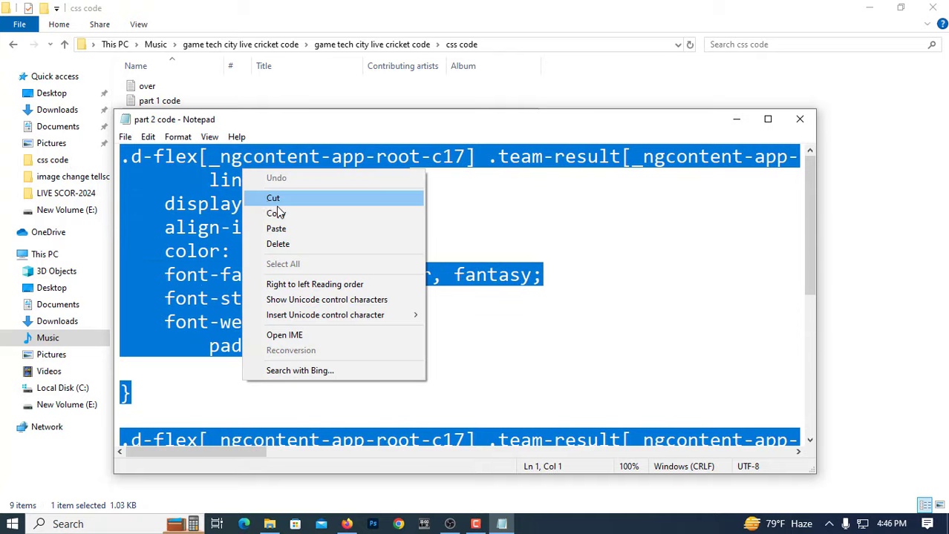
left_click(256, 213)
left_click(737, 119)
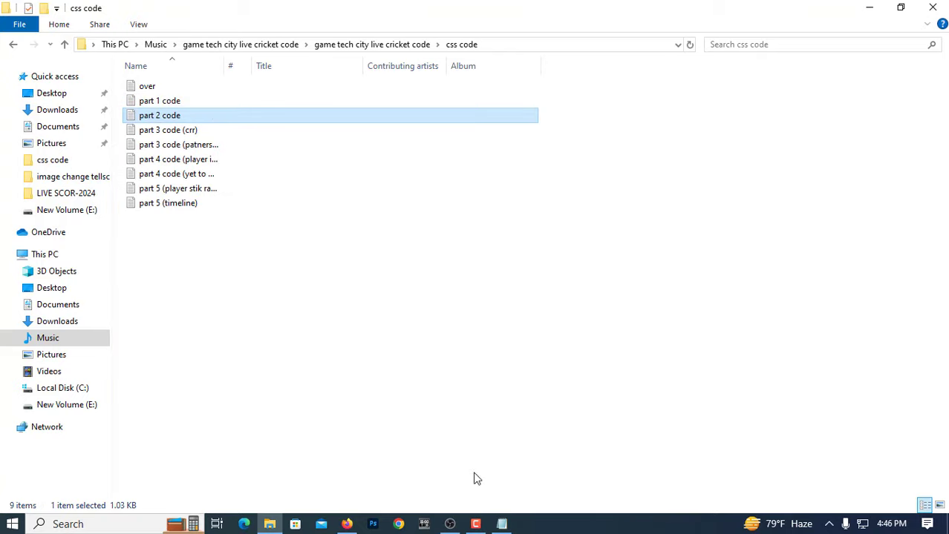
left_click(451, 525)
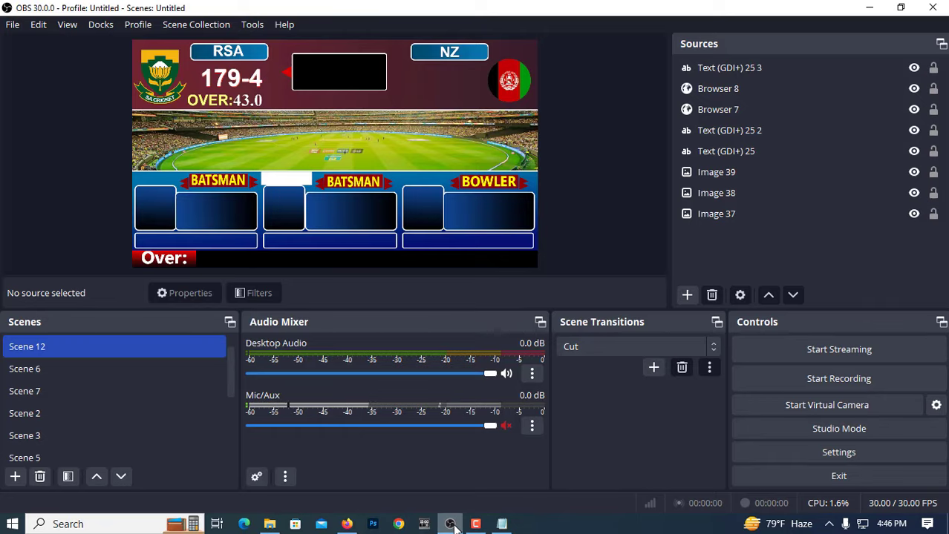
Step: Copy the crex.live match page address from Firefox and return to OBS
left_click(347, 524)
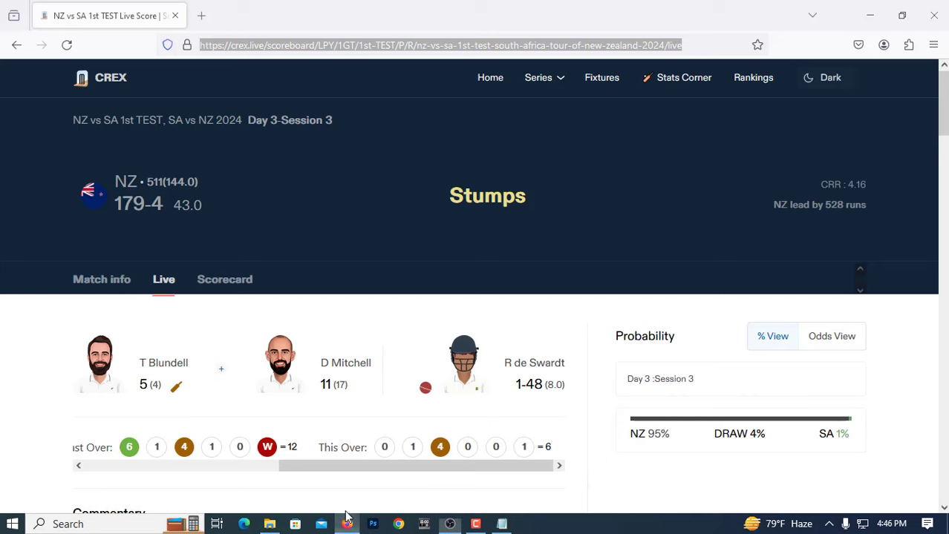
left_click(335, 46)
right_click(338, 43)
left_click(380, 123)
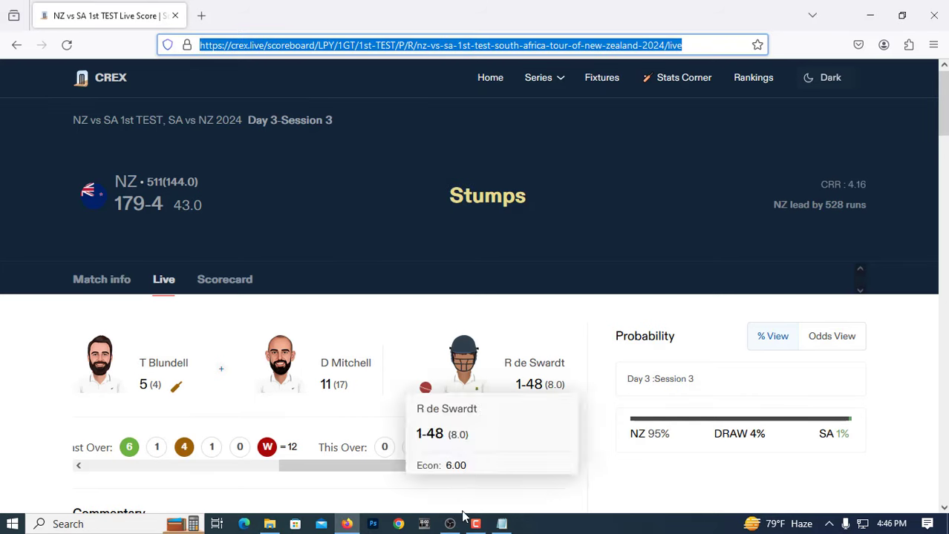
key("alt+Tab")
Step: Add a Browser 9 source with the crex.live match URL at 1920×1080
left_click(684, 296)
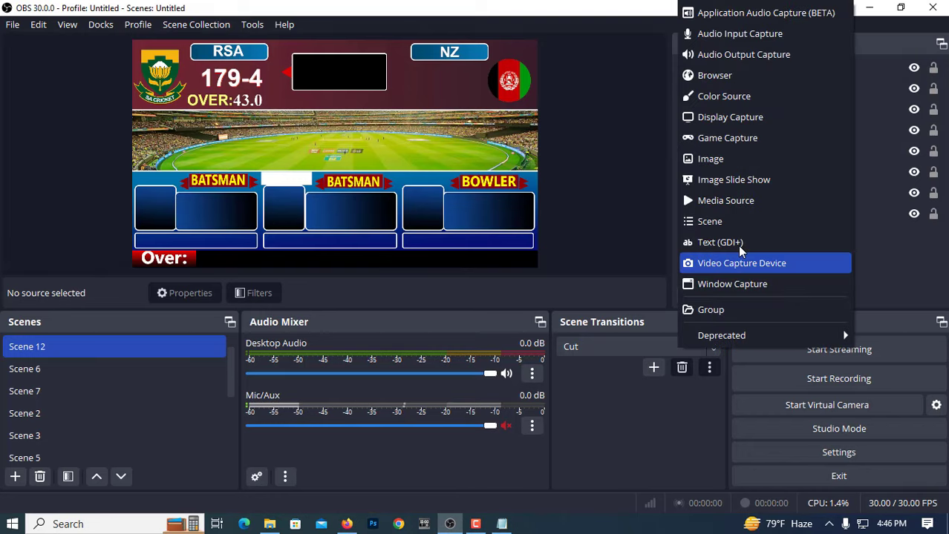
left_click(760, 95)
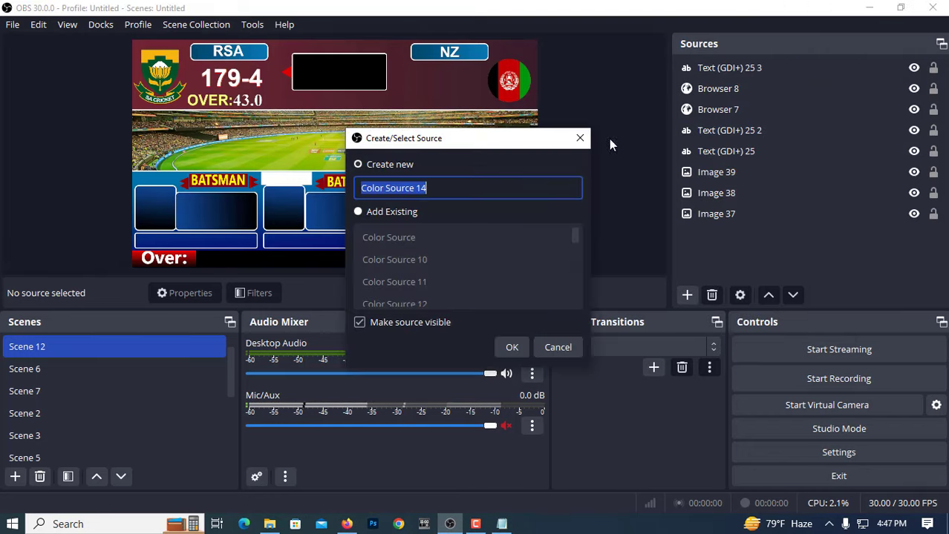
key("Escape")
left_click(687, 296)
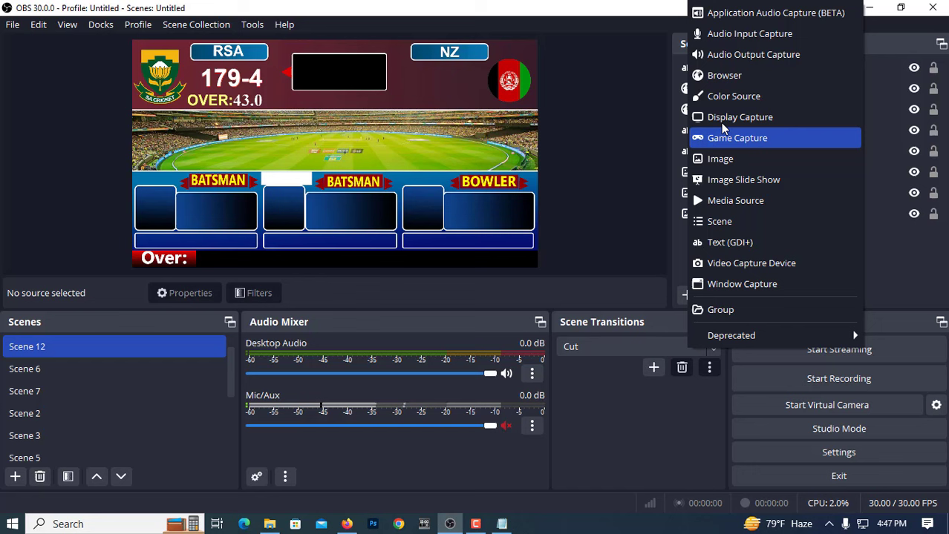
left_click(720, 74)
left_click(511, 347)
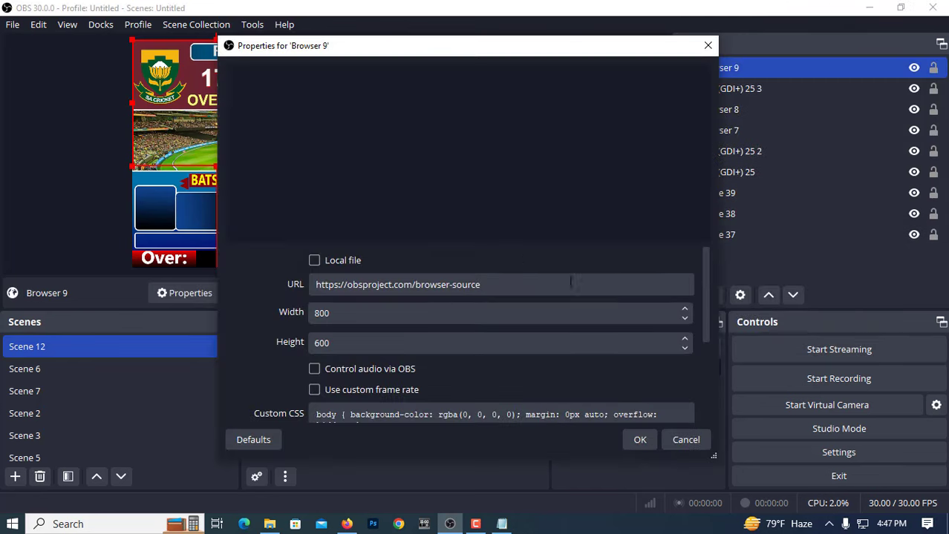
triple_click(415, 285)
right_click(415, 289)
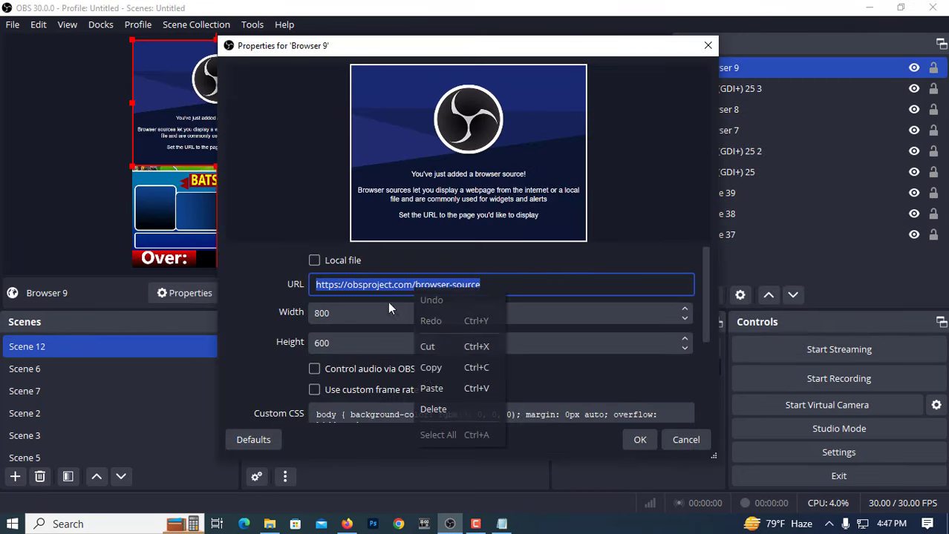
left_click(431, 388)
left_click(325, 321)
type("1920")
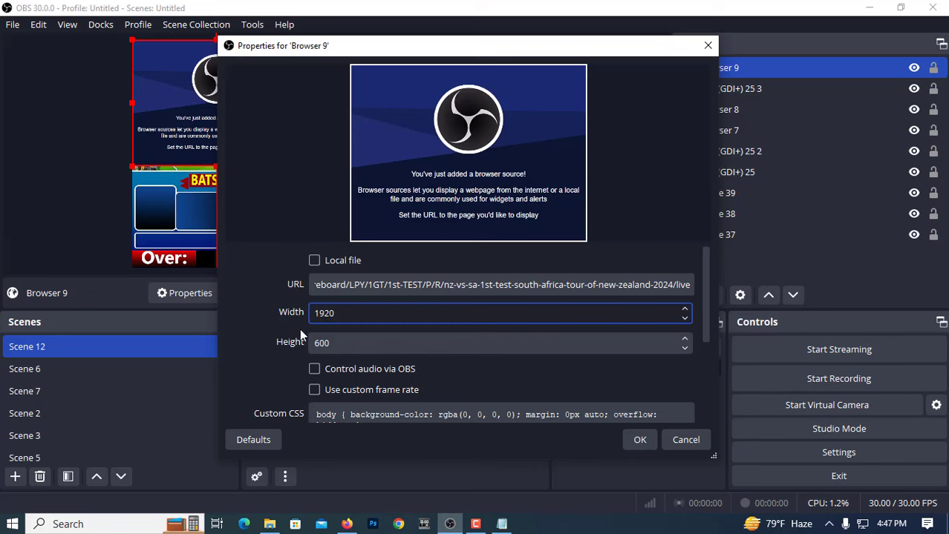
left_click(325, 343)
type("1080")
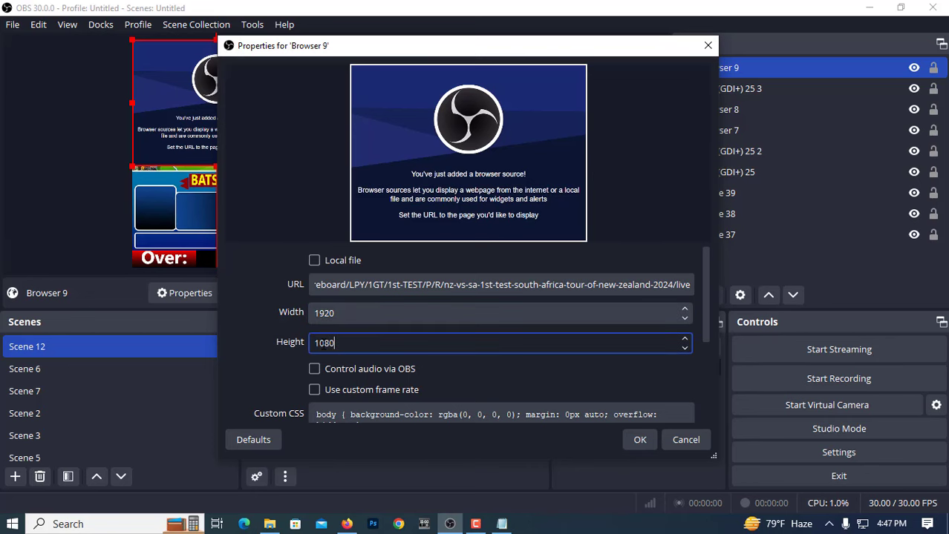
Step: Paste the part 2 code CSS into Browser 9's Custom CSS and apply
scroll(475, 341, "down", 1)
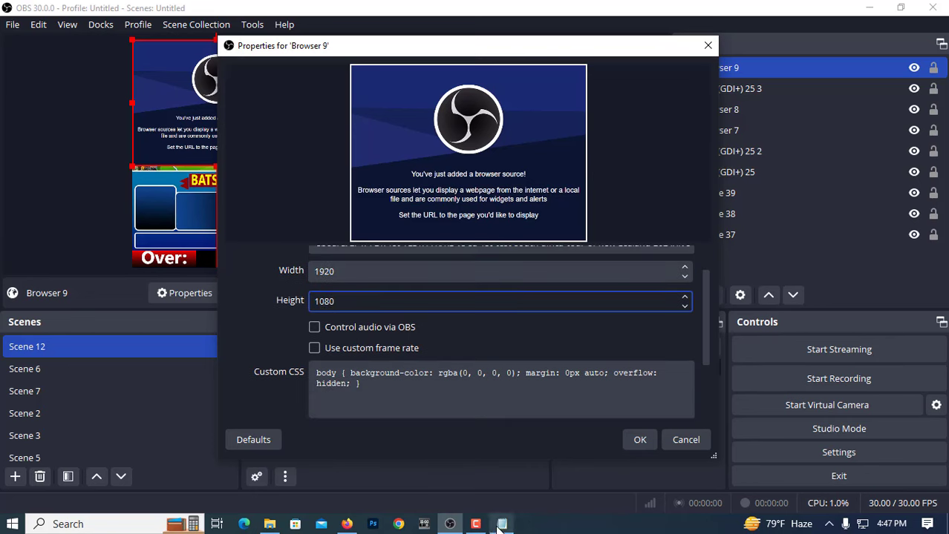
left_click(501, 524)
right_click(359, 300)
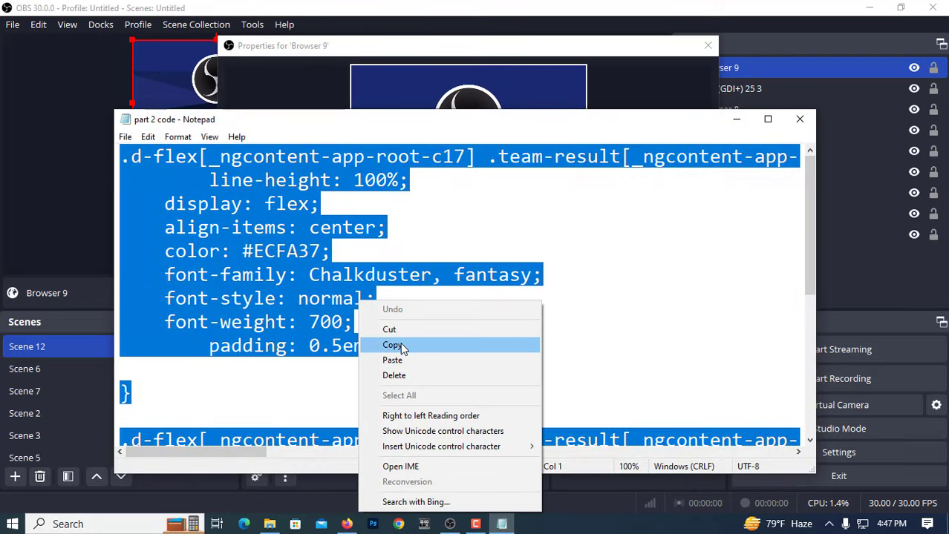
left_click(392, 345)
key("alt+Tab")
scroll(357, 327, "down", 1)
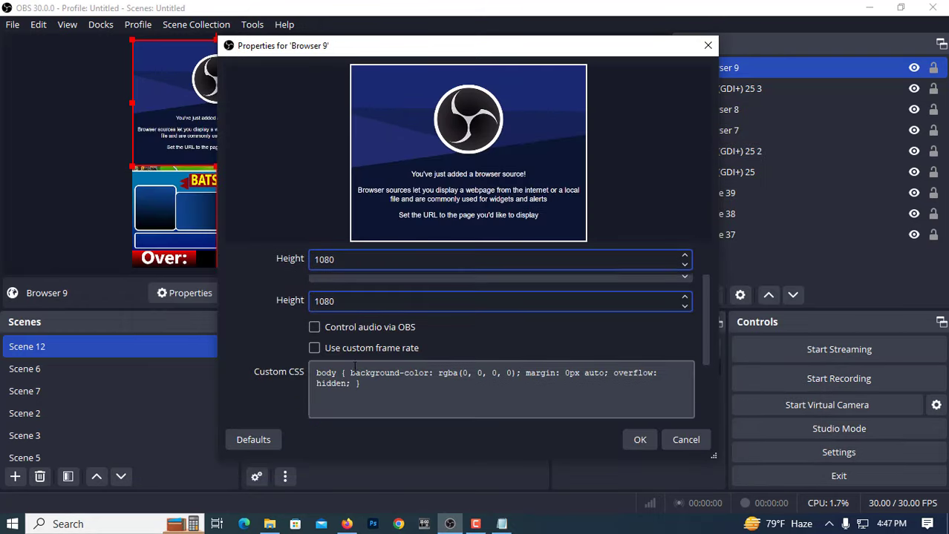
triple_click(336, 332)
right_click(326, 364)
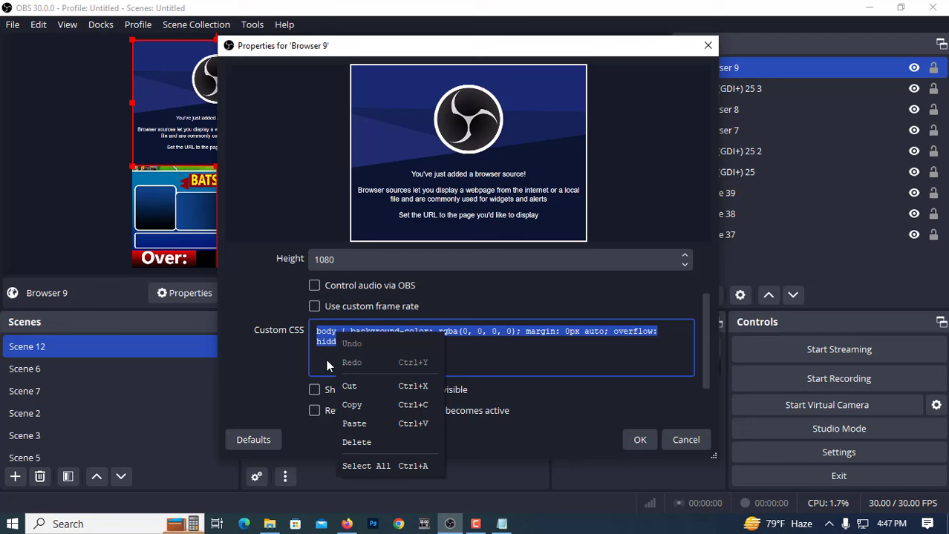
left_click(367, 419)
left_click(652, 438)
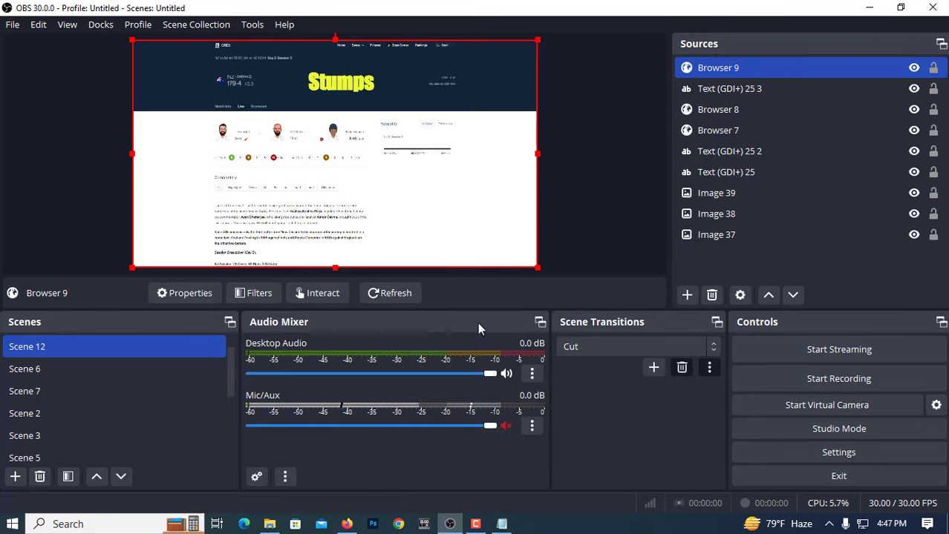
Step: Crop Browser 9 from the bottom, left, top and right so only the Stumps status remains
left_click_drag(334, 271, 138, 77)
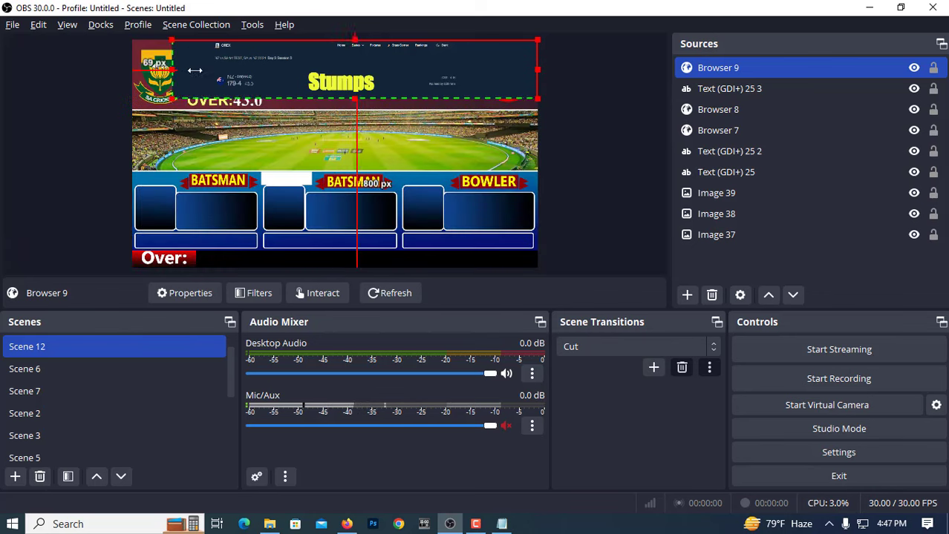
left_click_drag(138, 77, 290, 71)
left_click_drag(414, 41, 416, 64)
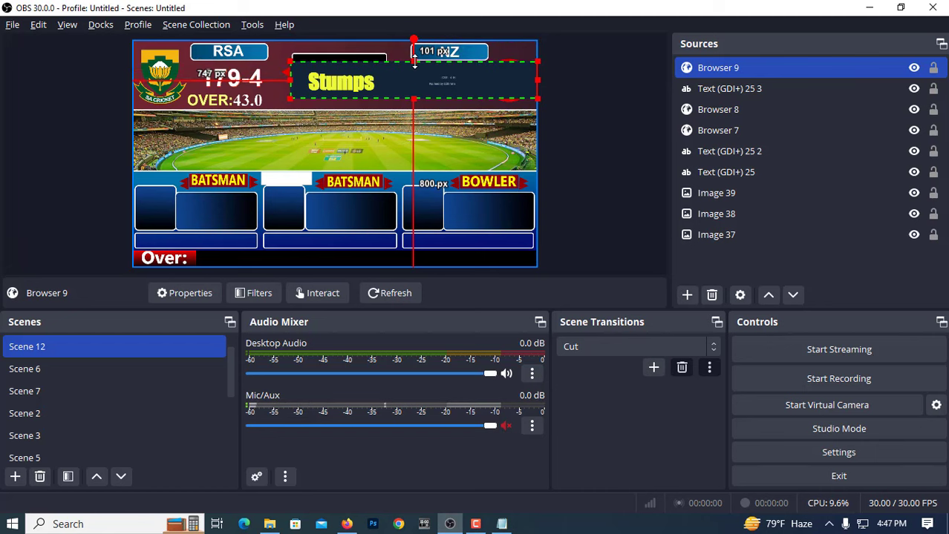
left_click_drag(538, 80, 351, 76)
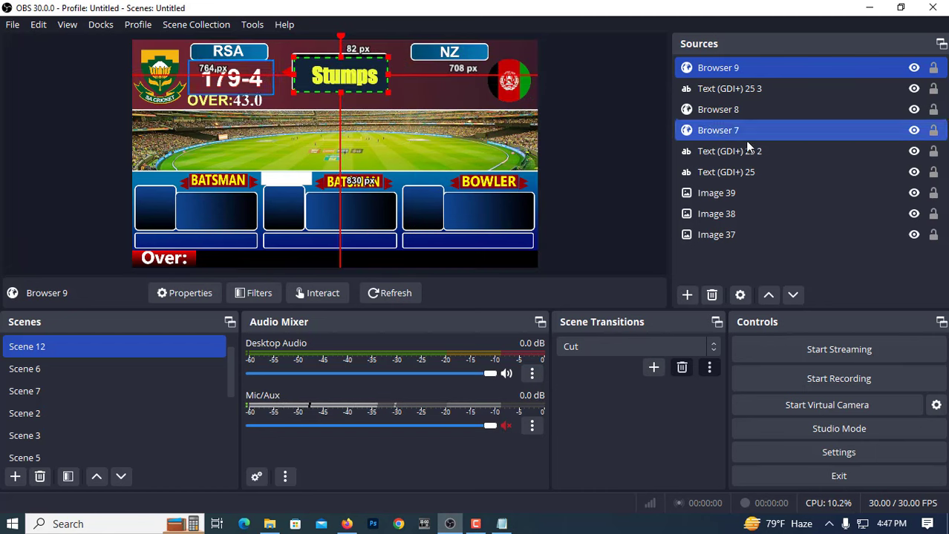
Step: Open the Stumps browser source's properties, close them unchanged, and reopen its options menu
right_click(720, 74)
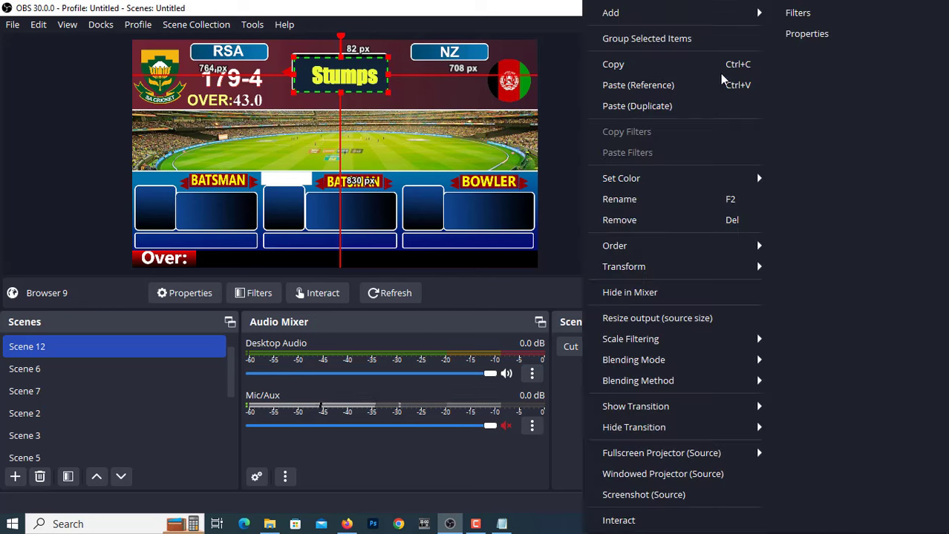
left_click(817, 34)
left_click(708, 46)
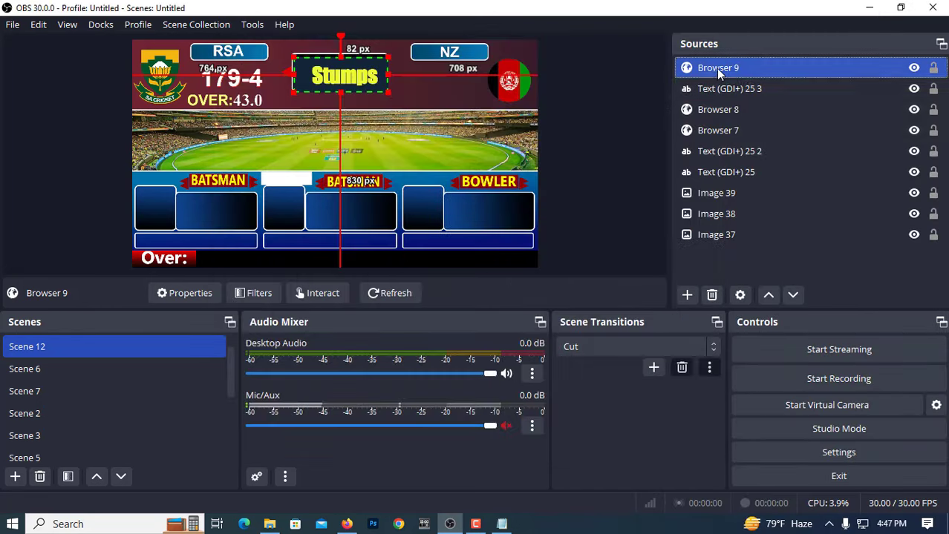
right_click(715, 69)
Step: Add a Color Key filter to Browser 9 with a custom key colour #122638 sampled from the navy background
left_click(809, 18)
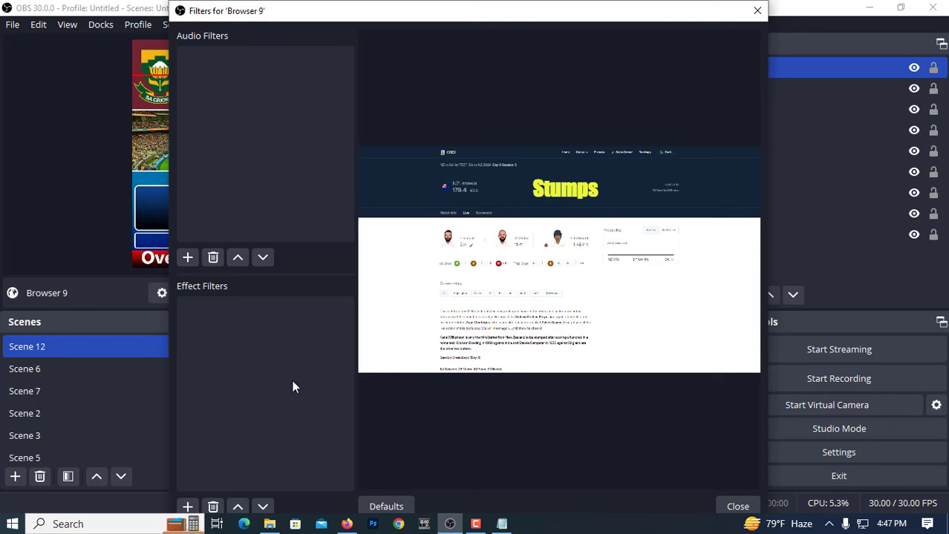
left_click(189, 509)
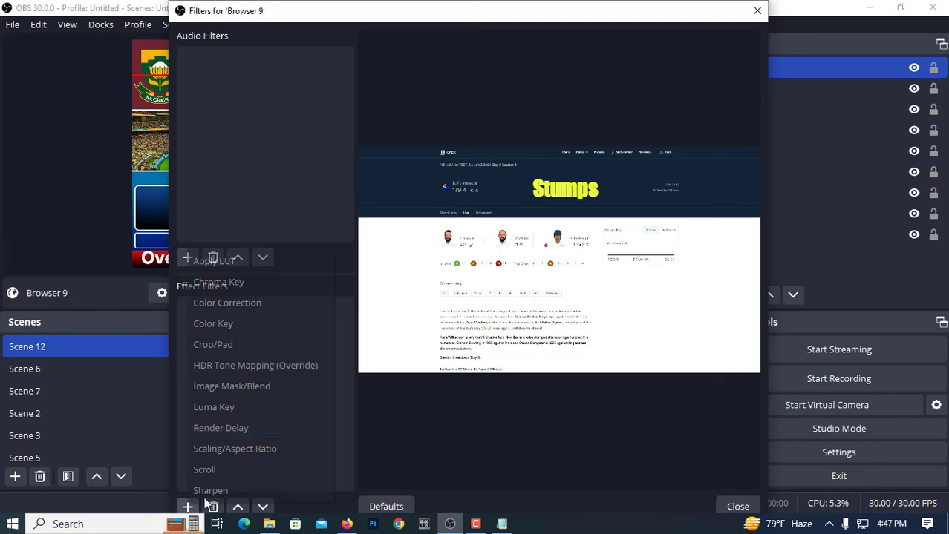
left_click(221, 329)
left_click(435, 289)
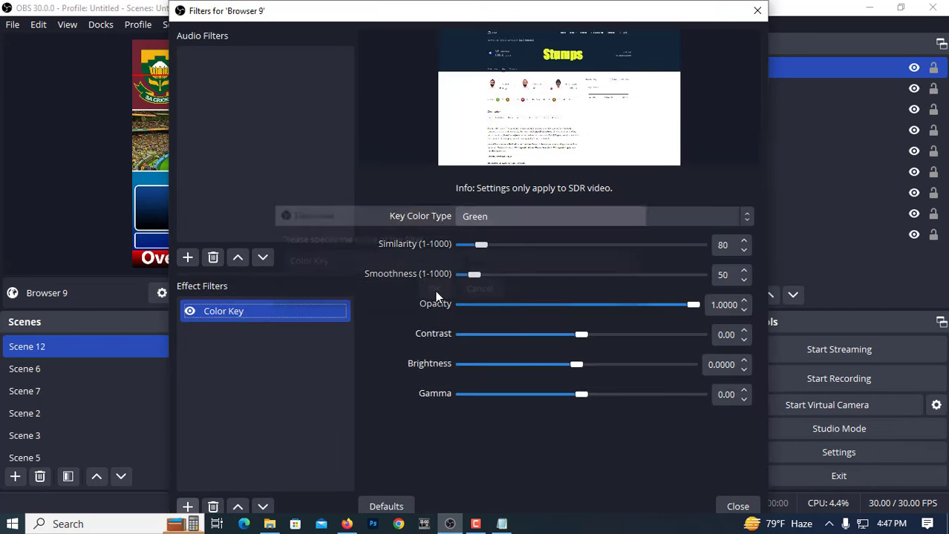
left_click(512, 216)
left_click(489, 291)
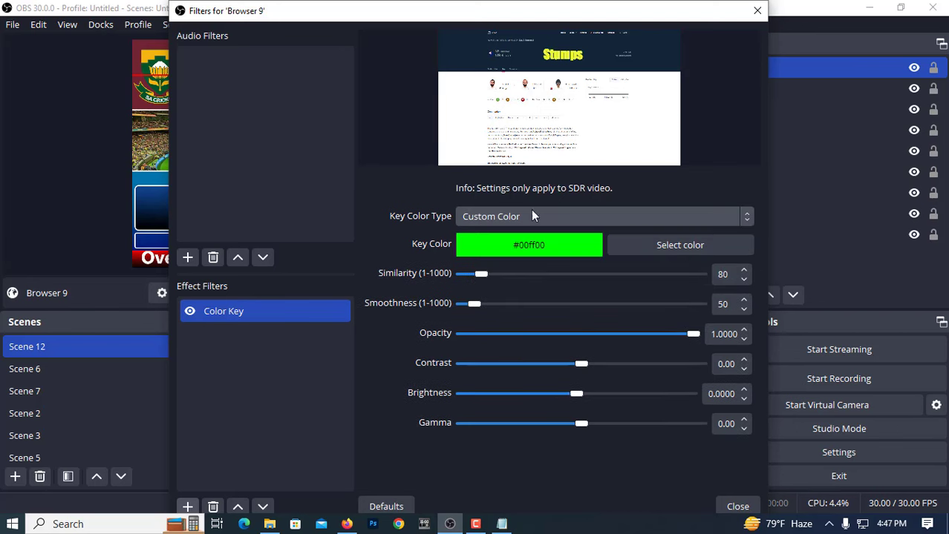
left_click(663, 245)
left_click_drag(500, 90, 600, 161)
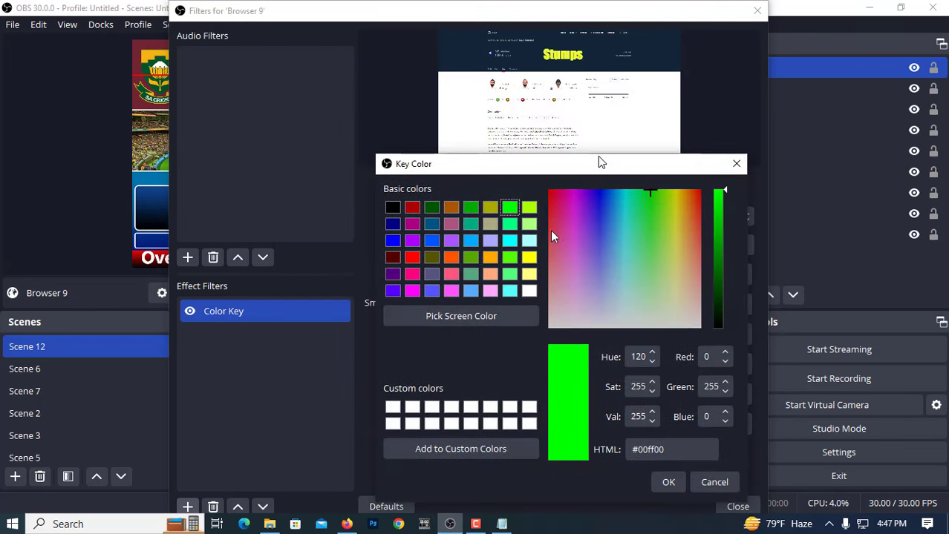
left_click(474, 317)
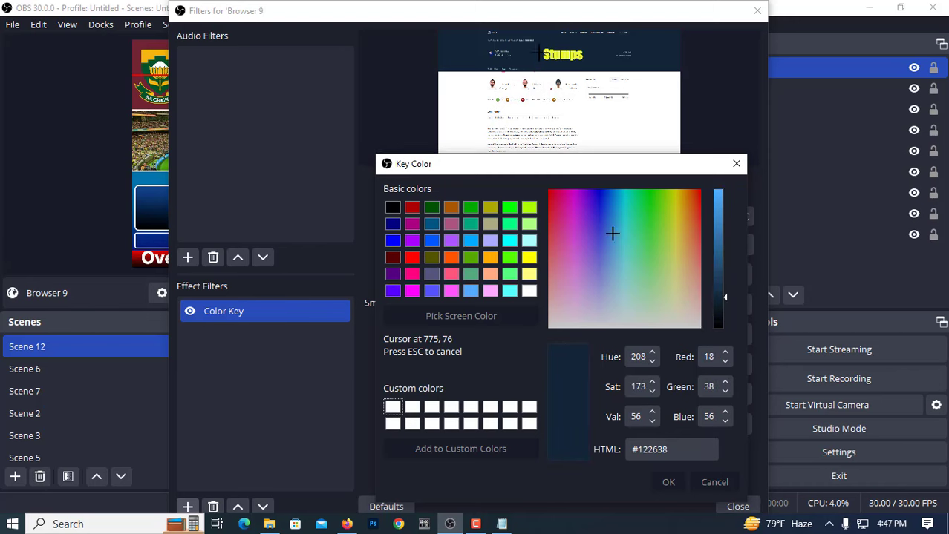
left_click(532, 55)
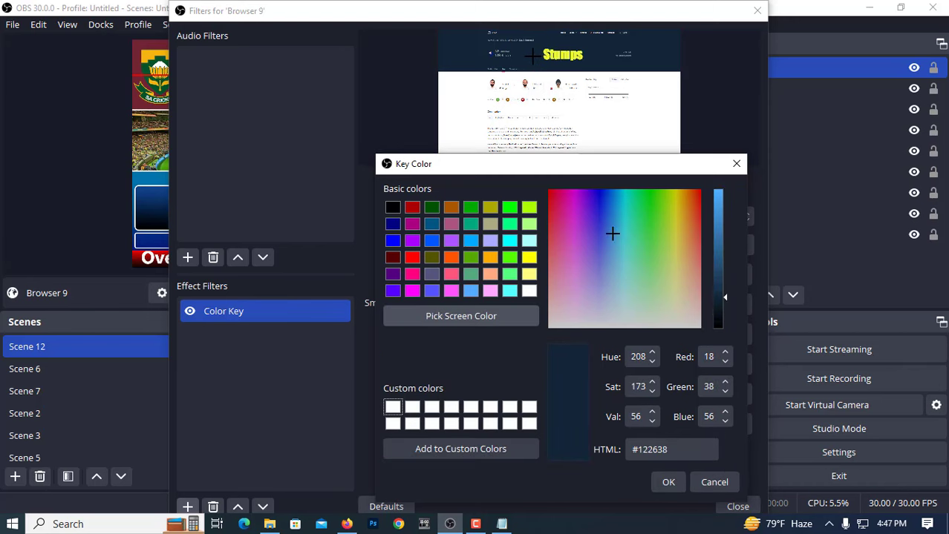
left_click(668, 484)
left_click(735, 505)
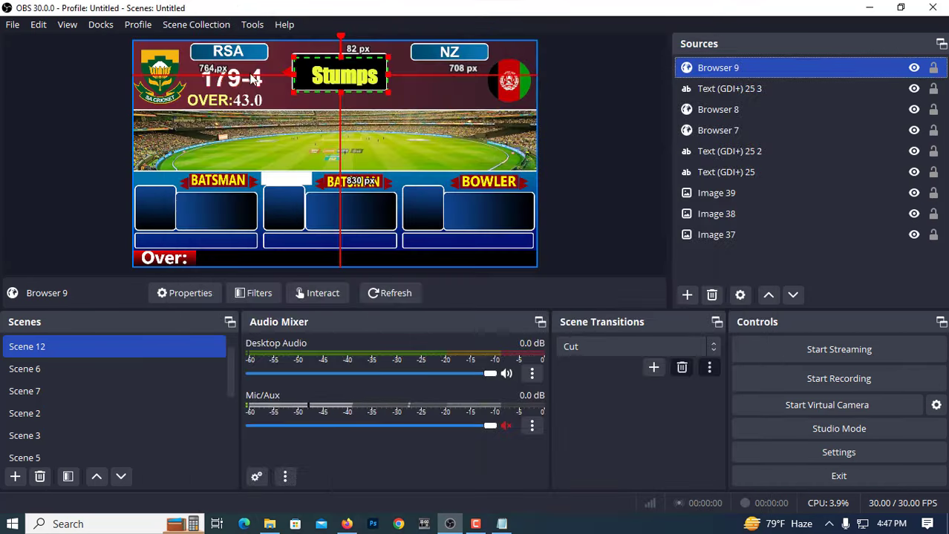
Step: Nudge the keyed Stumps box up and left so it's centred in the black box between RSA and NZ
left_click(57, 78)
left_click_drag(332, 77, 326, 74)
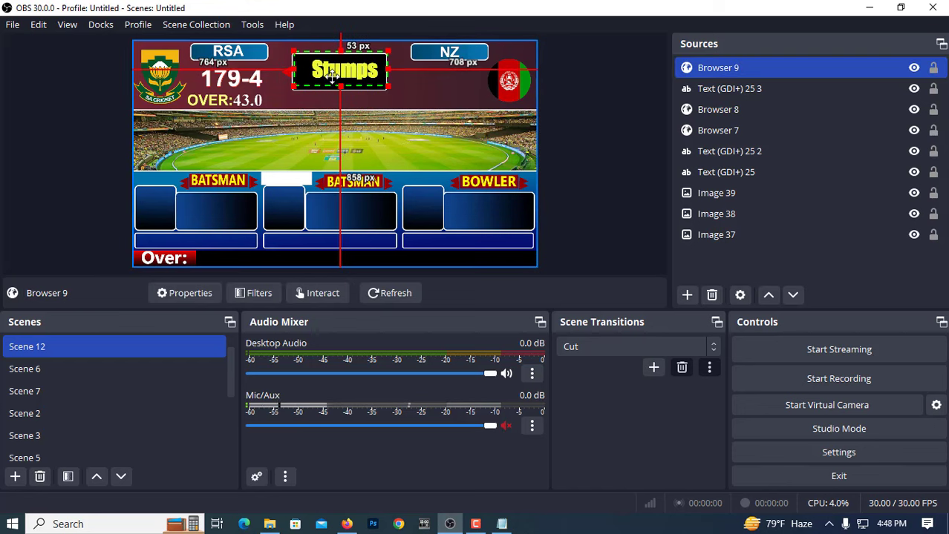
left_click_drag(325, 74, 328, 74)
left_click(79, 102)
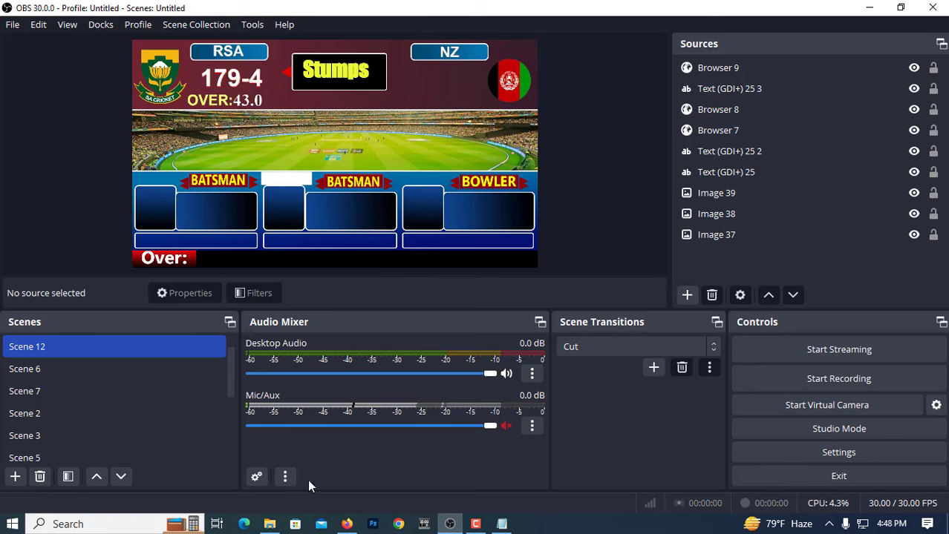
Step: Open CREX's SA 1st Innings scorecard in Firefox and copy the 162-10 total
left_click(347, 524)
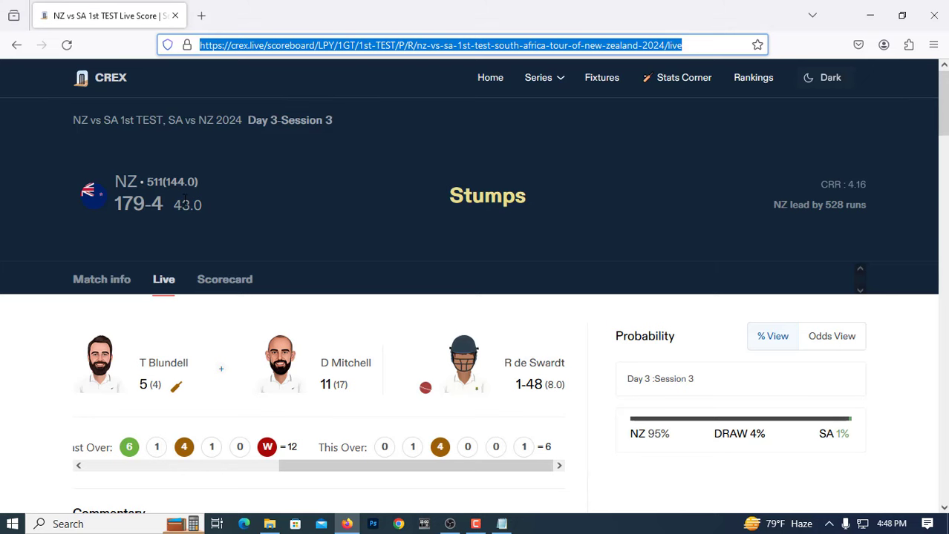
left_click(222, 282)
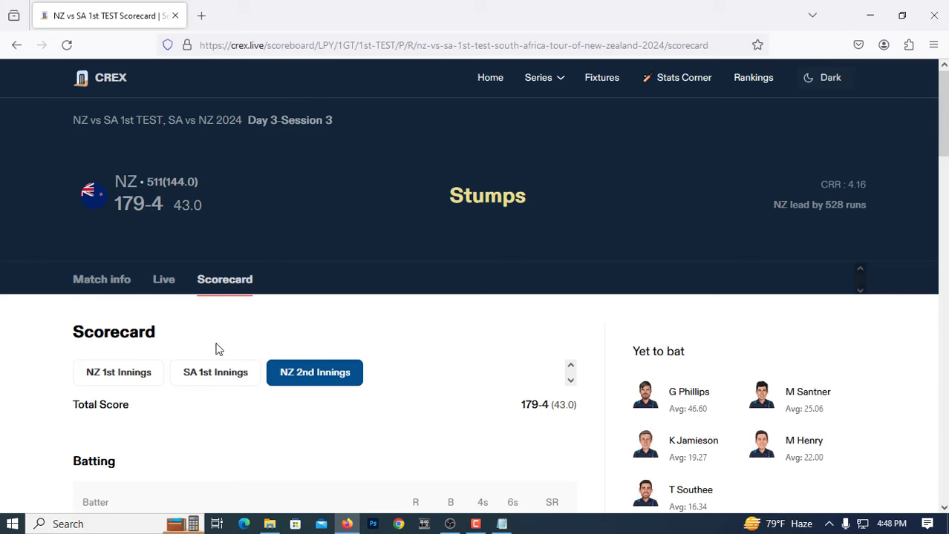
left_click(217, 383)
scroll(379, 371, "down", 3)
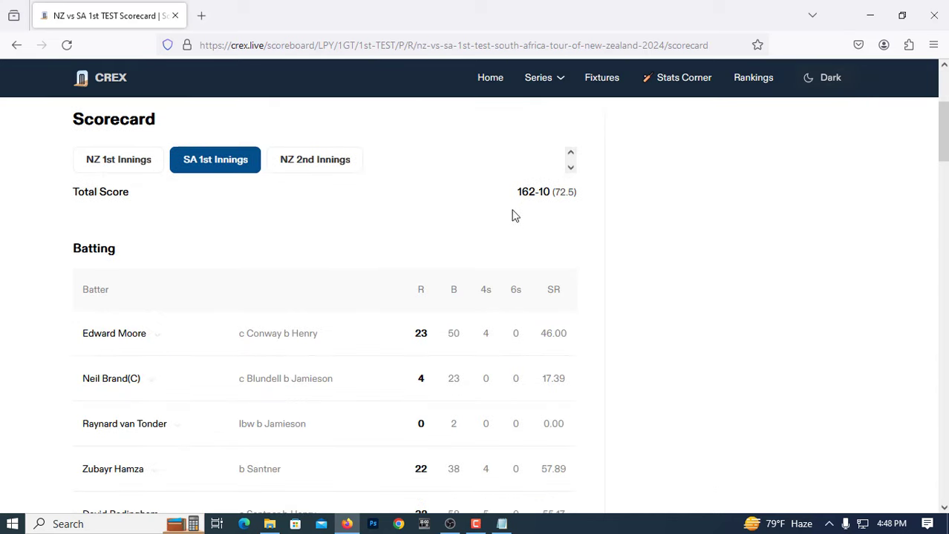
left_click_drag(545, 192, 552, 192)
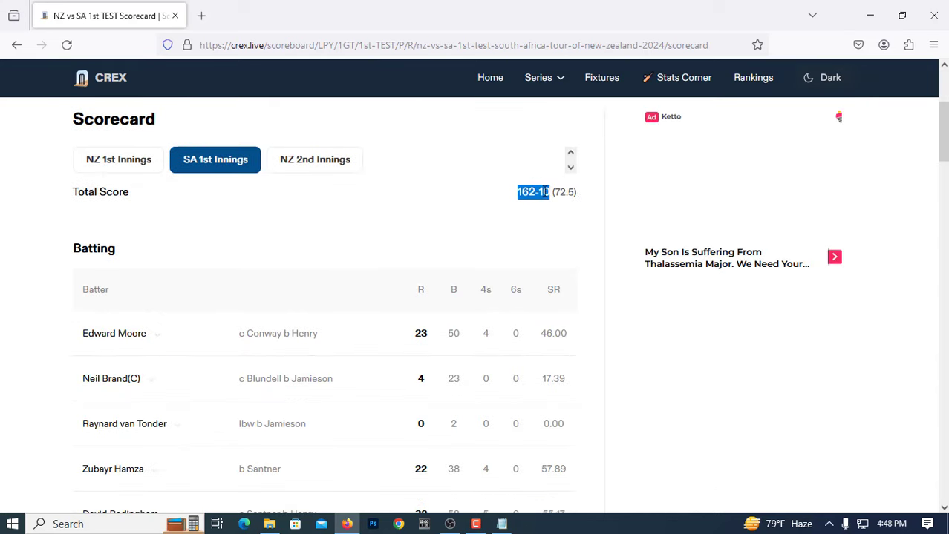
right_click(532, 196)
left_click(551, 208)
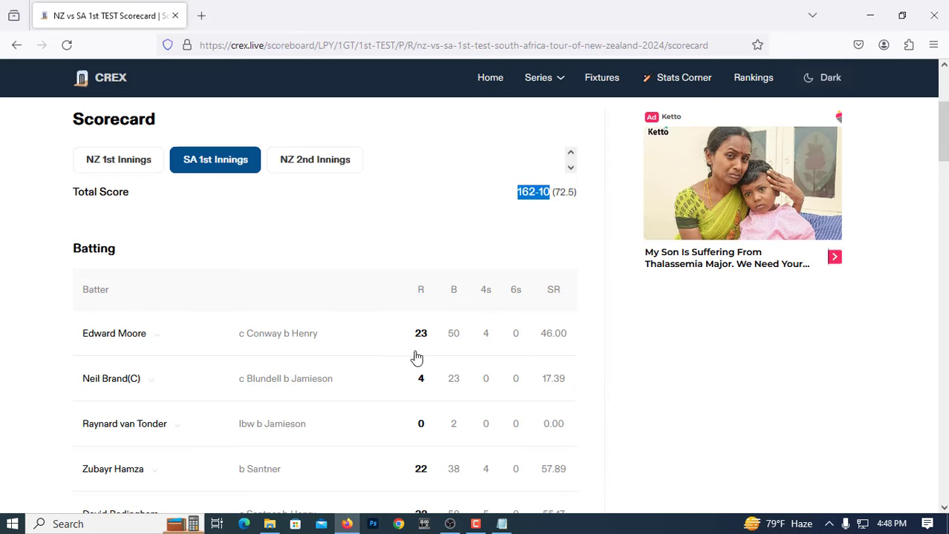
Step: Add a new Text (GDI+) source in OBS containing the pasted score 162-10
left_click(450, 524)
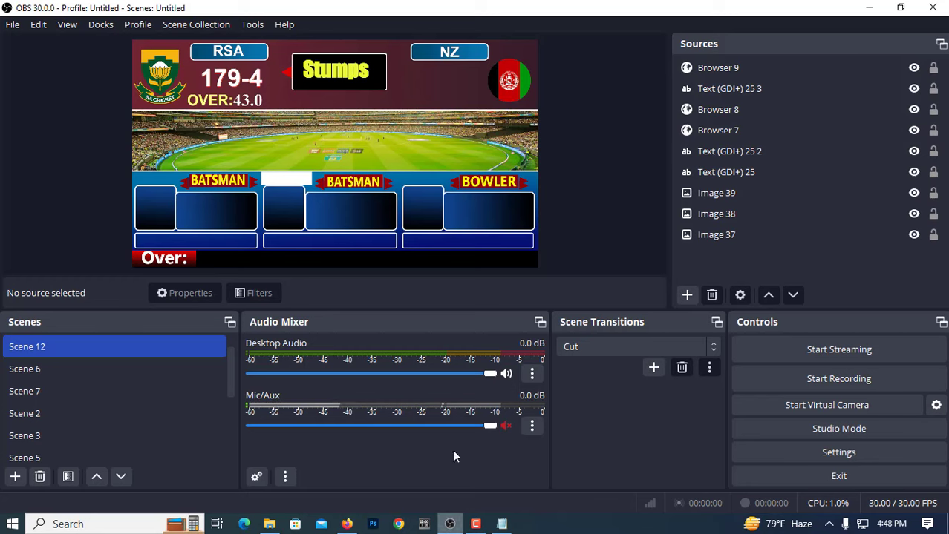
left_click(692, 303)
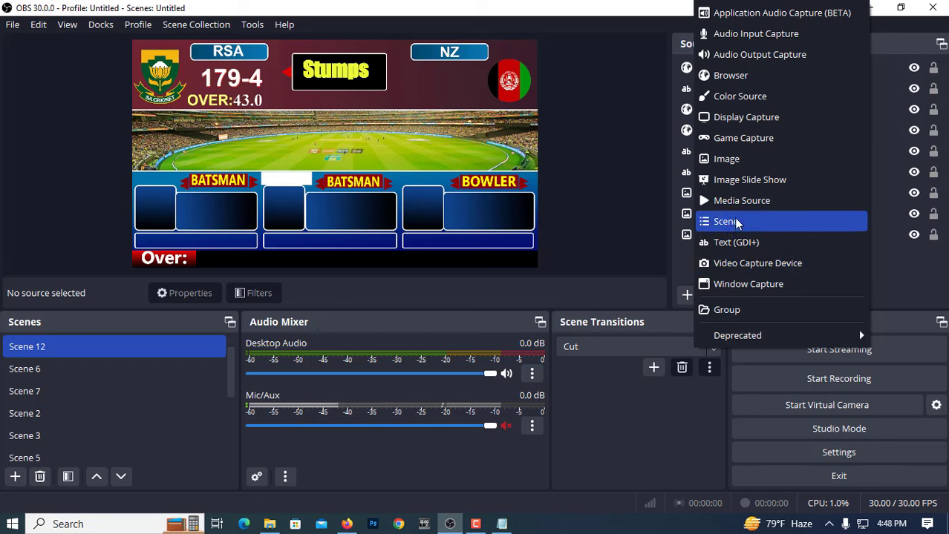
left_click(742, 241)
left_click(505, 349)
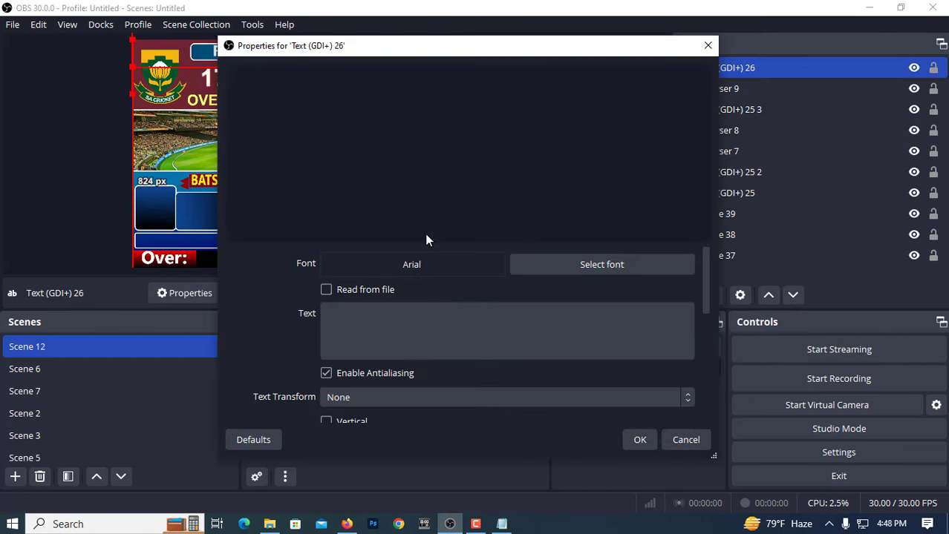
left_click(360, 328)
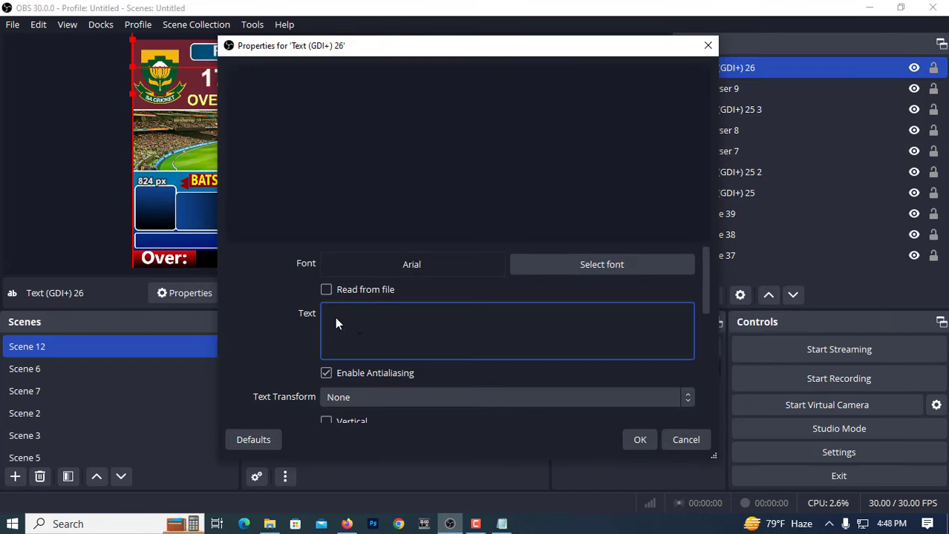
right_click(335, 317)
left_click(355, 418)
Step: Set the score text's font to Arial Bold Italic, size 80, and apply it
left_click(615, 264)
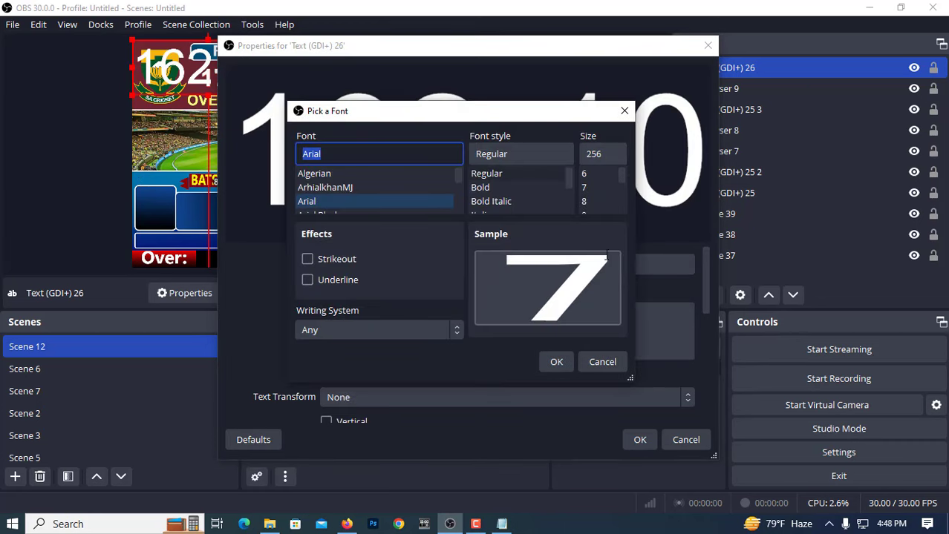
left_click(502, 186)
left_click(491, 200)
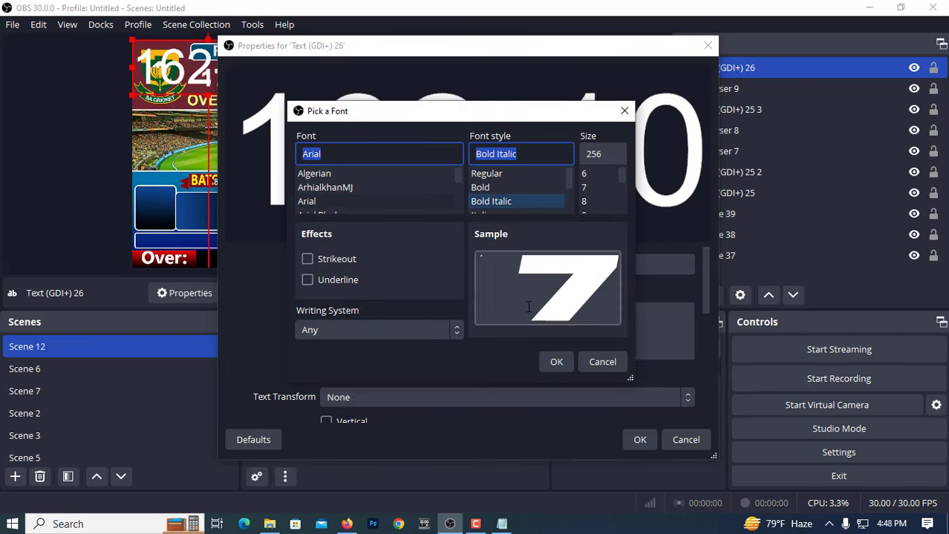
double_click(597, 159)
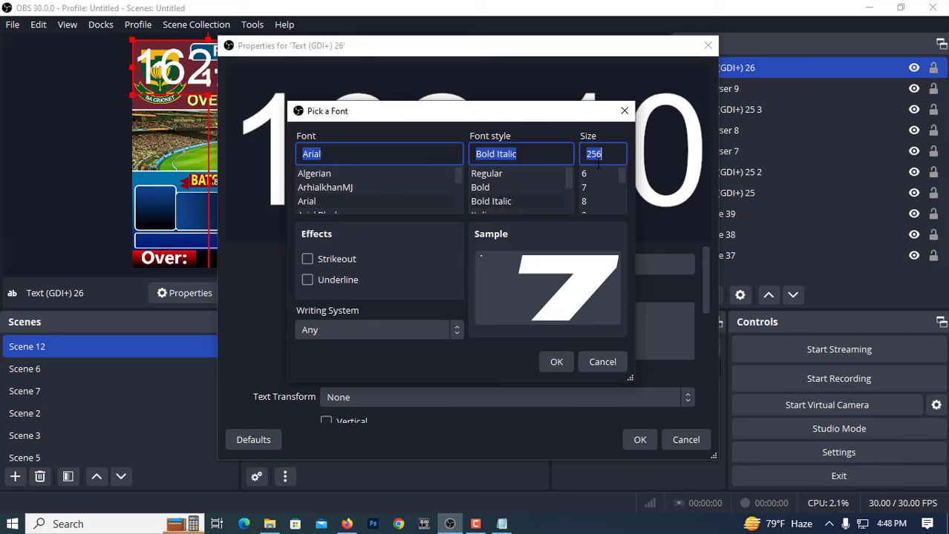
key("BackSpace")
type("0")
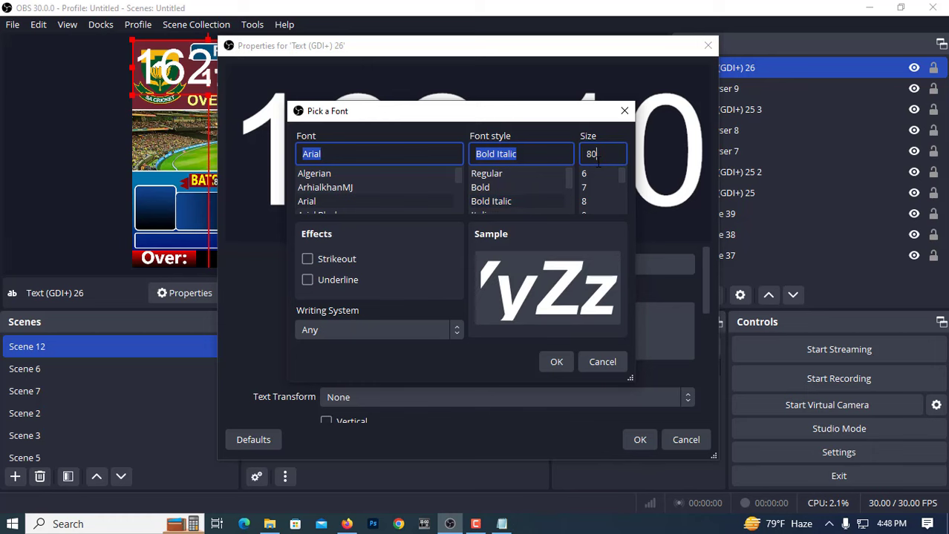
left_click(549, 361)
left_click(627, 441)
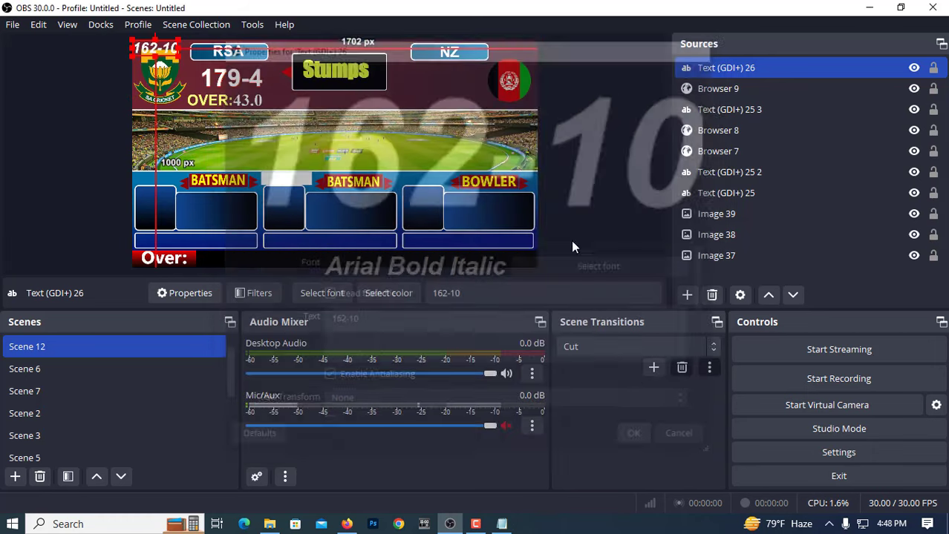
Step: Position the 162-10 score just beneath the NZ label
mouse_move(168, 51)
left_mouse_down()
mouse_move(456, 77)
mouse_move(501, 98)
mouse_move(472, 73)
left_mouse_up()
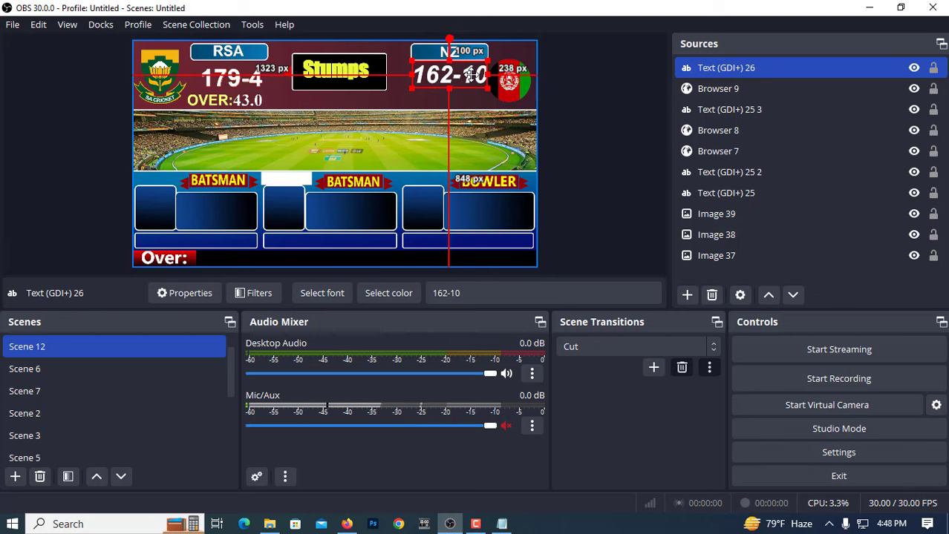
left_click(59, 135)
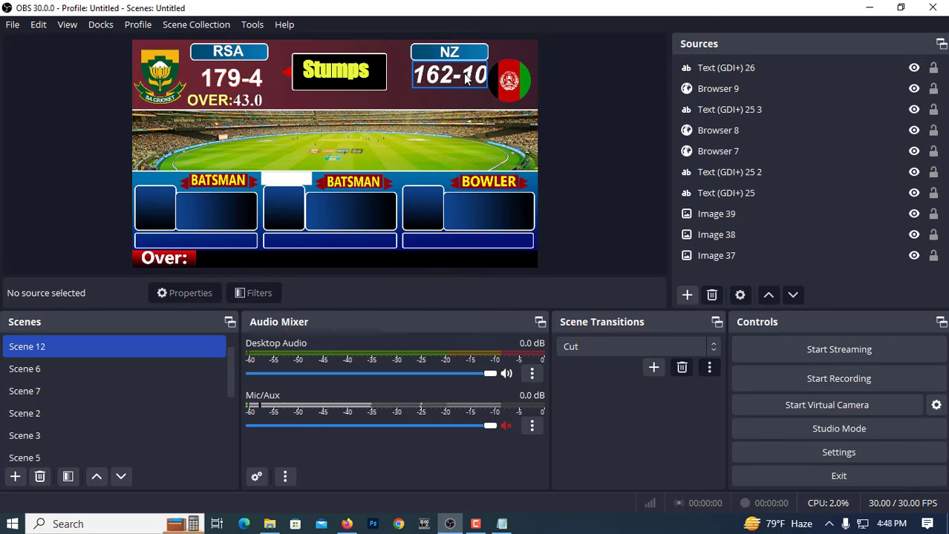
left_click(467, 79)
left_click_drag(466, 77, 466, 78)
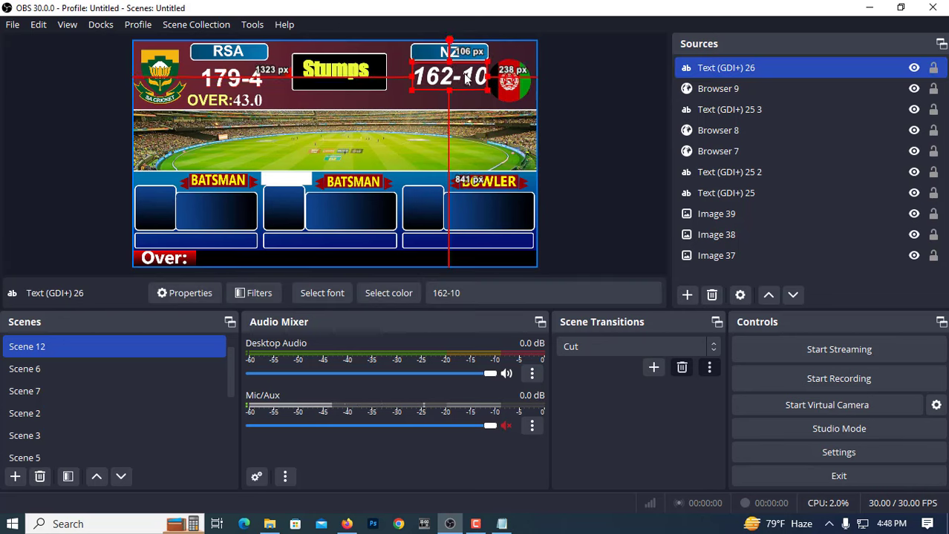
left_click(72, 131)
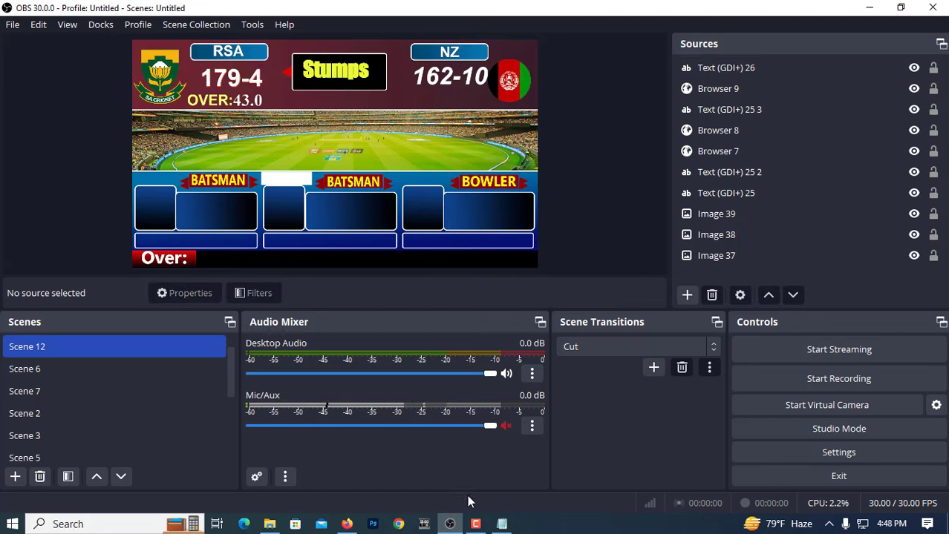
Step: Search Google Images in Chrome for 'live gif'
left_click(400, 524)
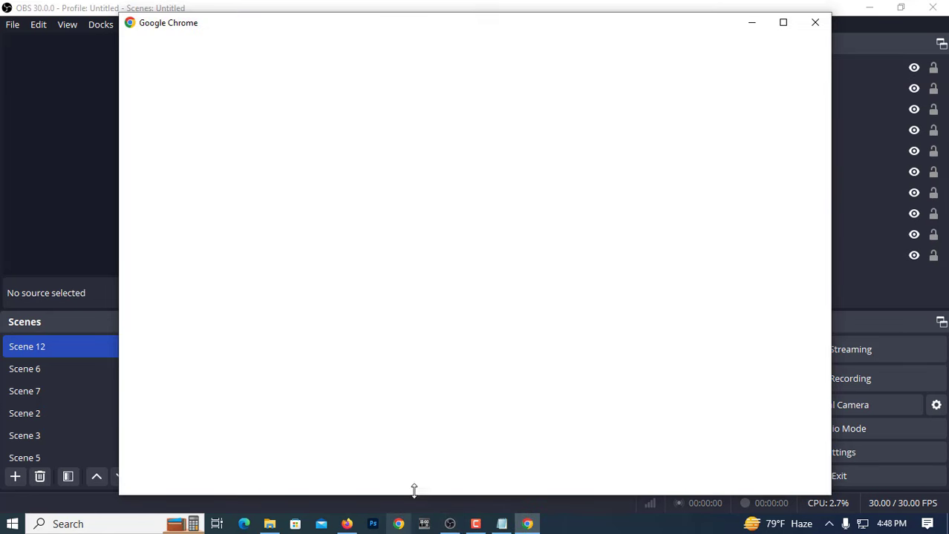
left_click(551, 225)
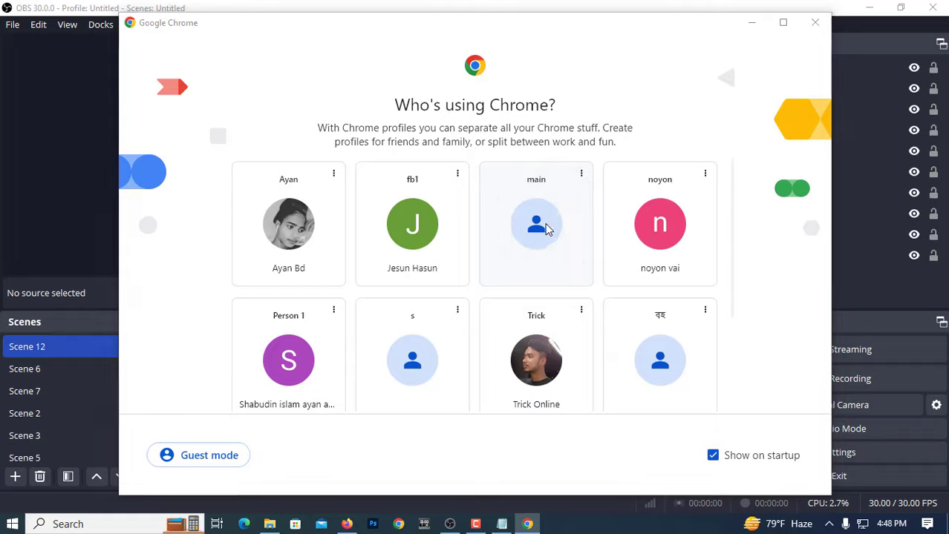
left_click(221, 41)
type("l")
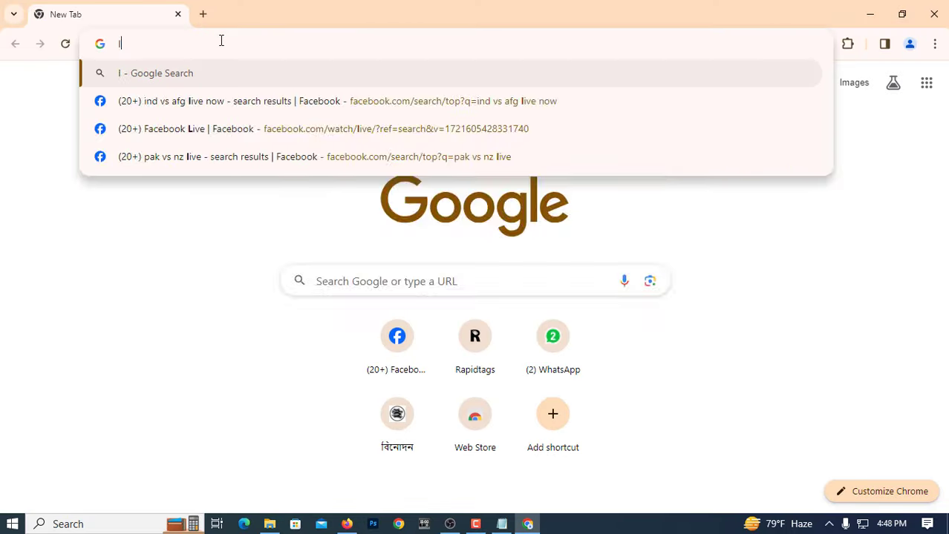
type("o")
key("BackSpace")
type("iv")
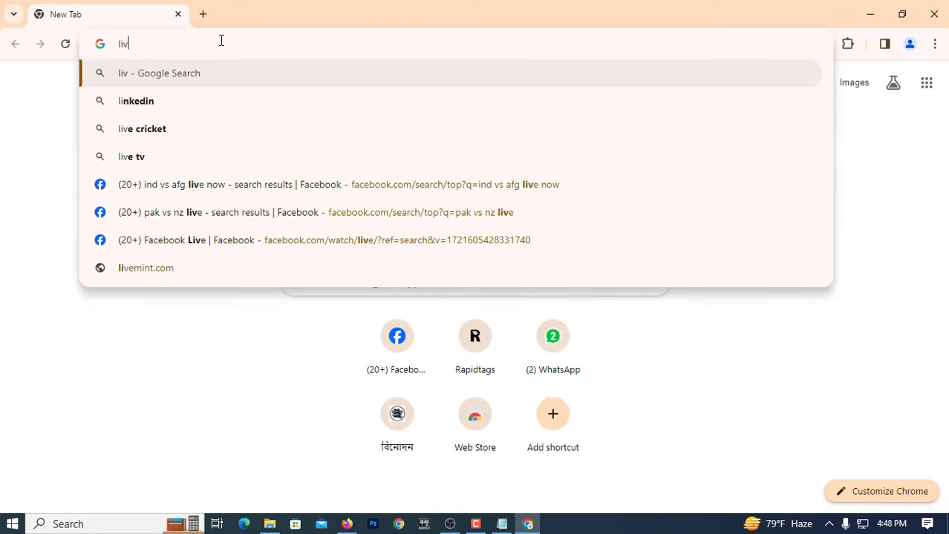
type("e ")
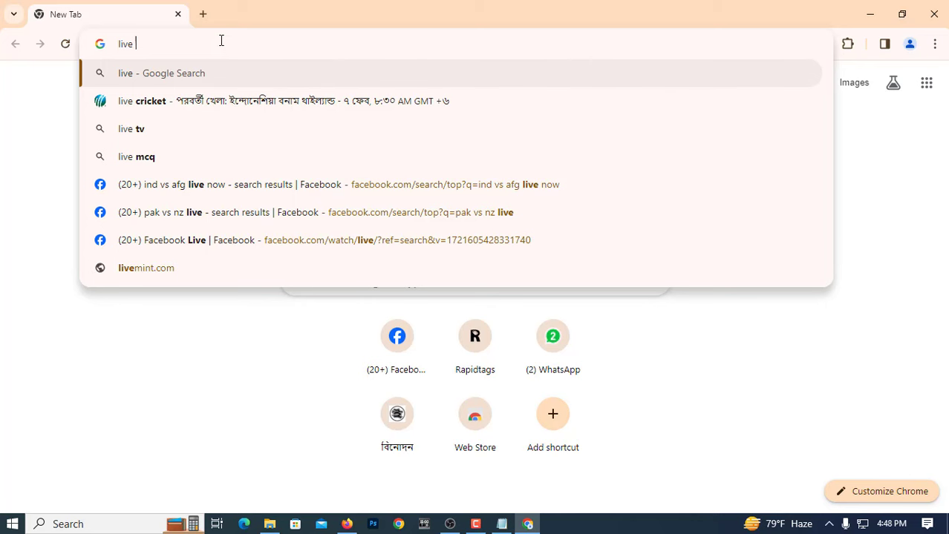
type("animation")
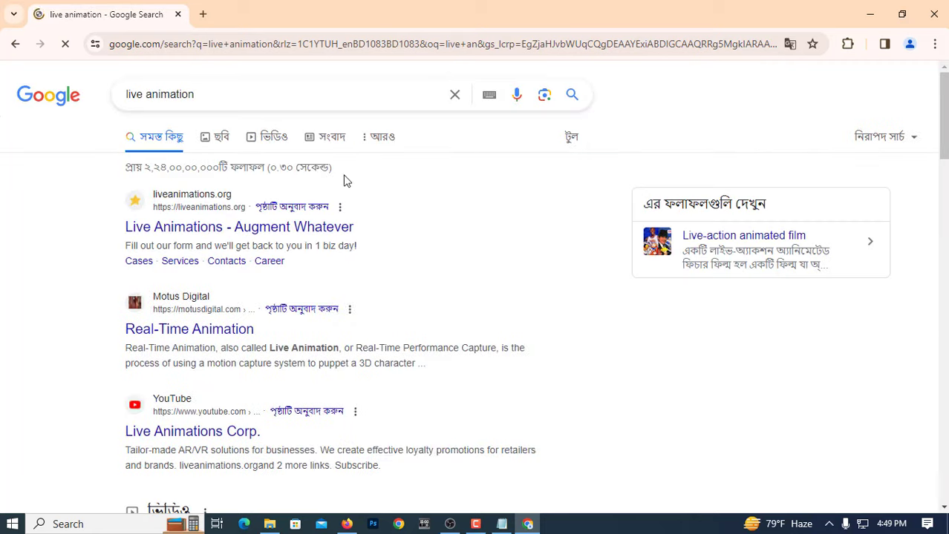
left_click(215, 139)
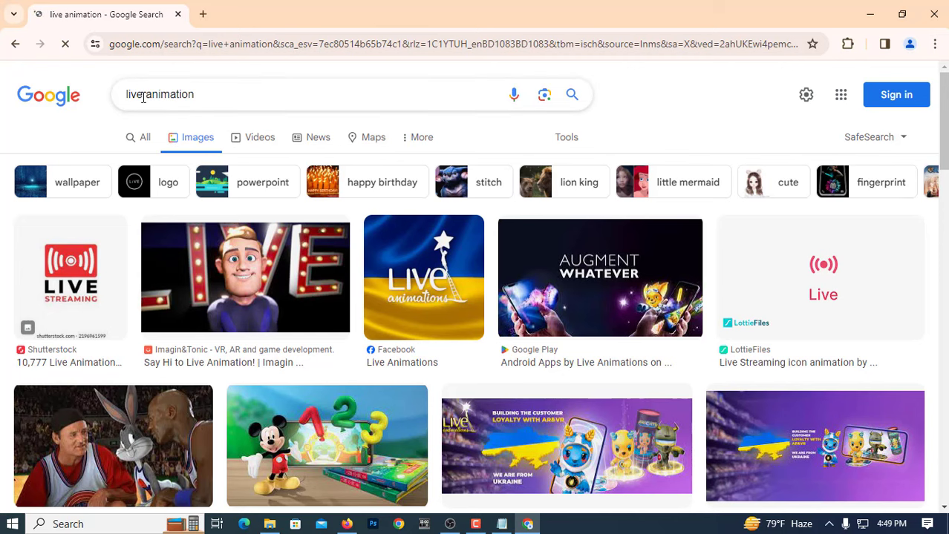
left_click_drag(146, 95, 213, 99)
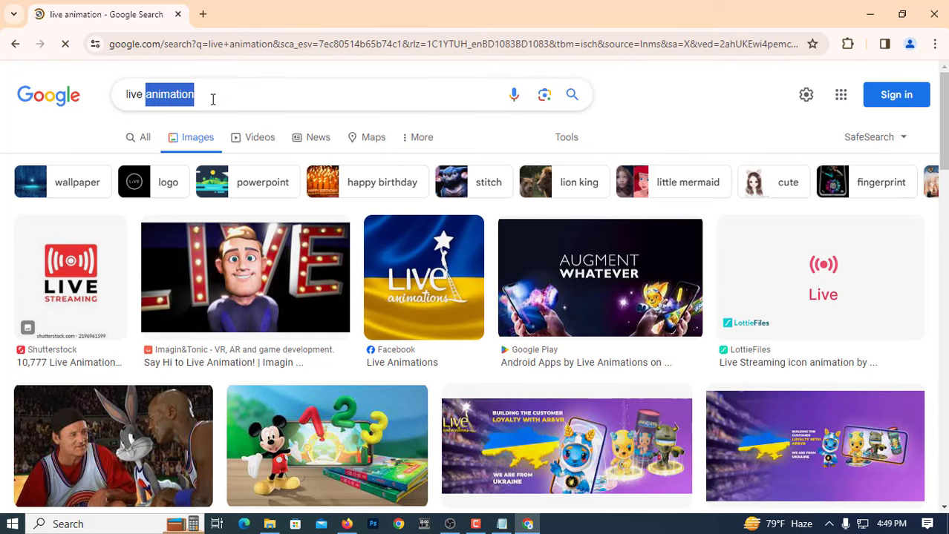
key("BackSpace")
type("gif")
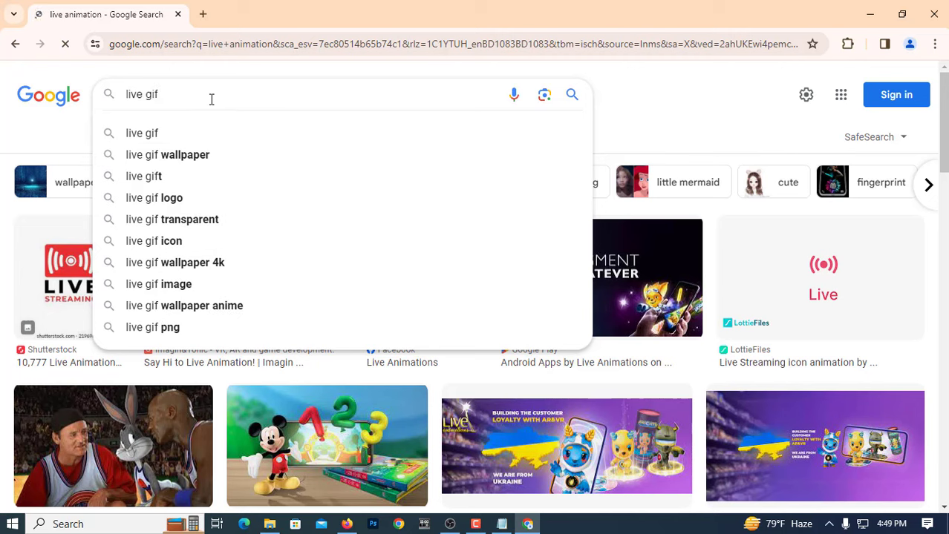
left_click(580, 104)
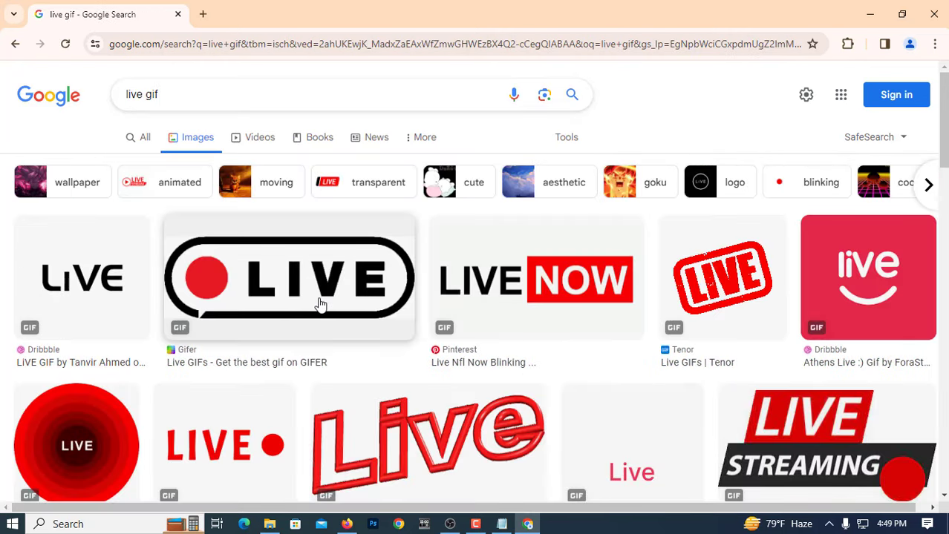
Step: Save the red LIVE GIF from Giphy as 'giphy' in Downloads' New folder
scroll(321, 304, "down", 2)
scroll(257, 308, "down", 2)
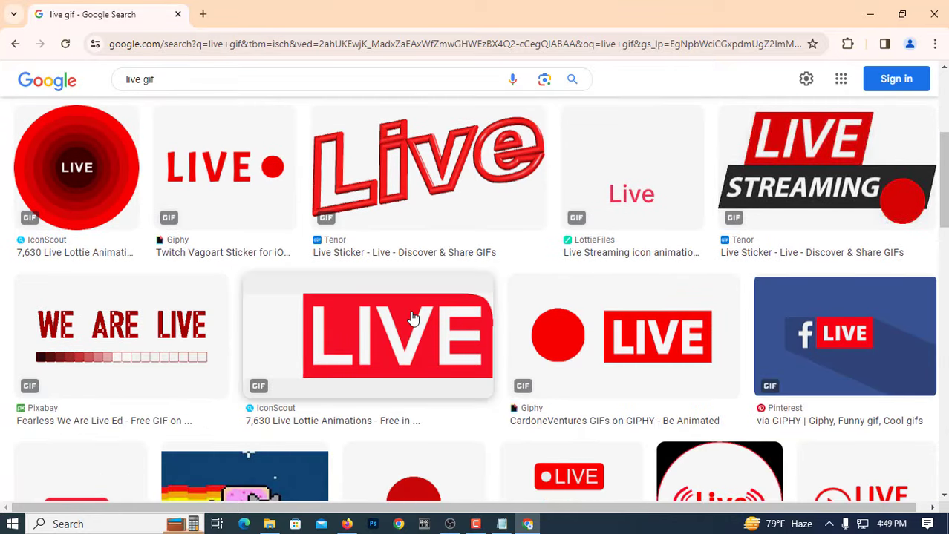
left_click(707, 363)
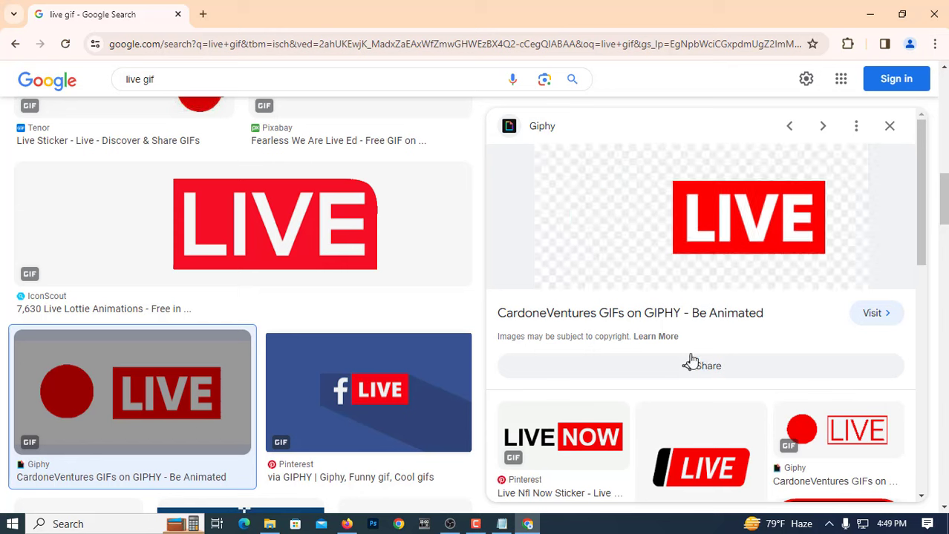
right_click(732, 220)
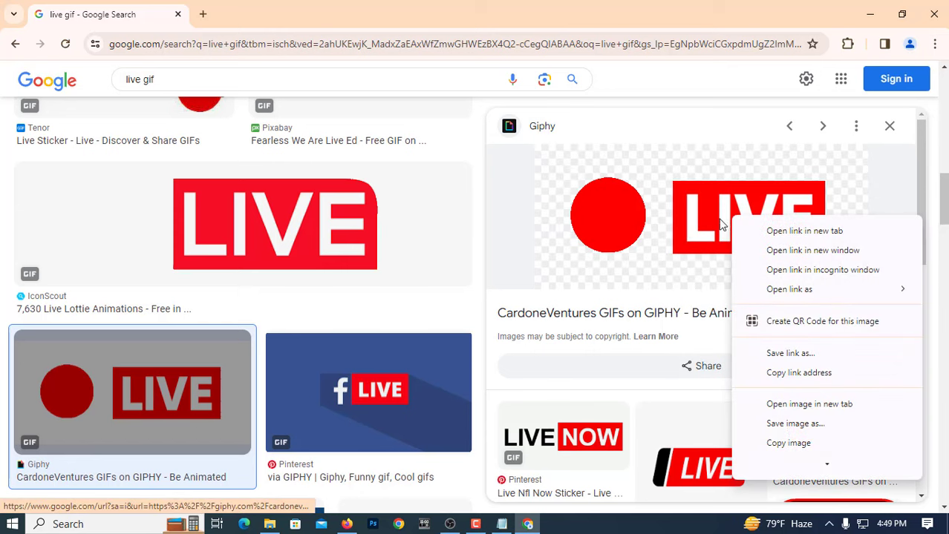
left_click(805, 423)
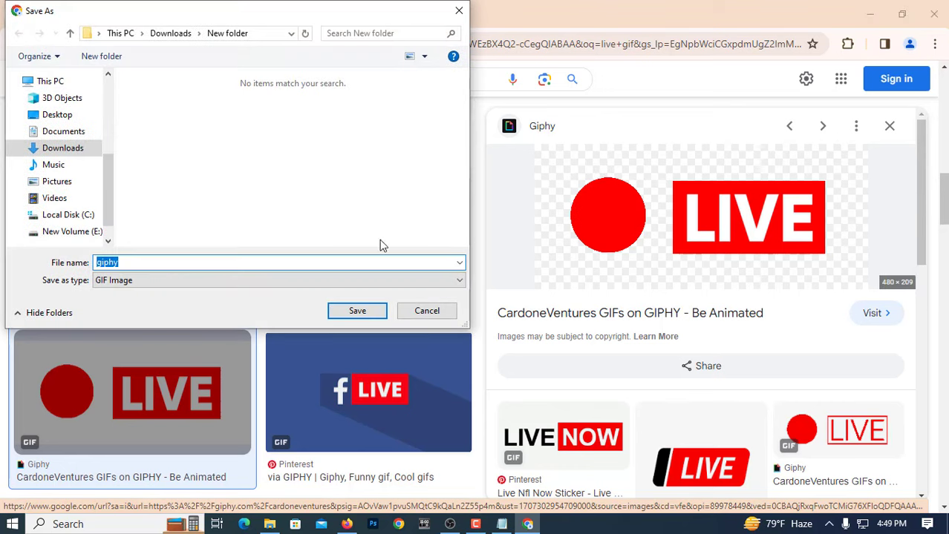
left_click(355, 310)
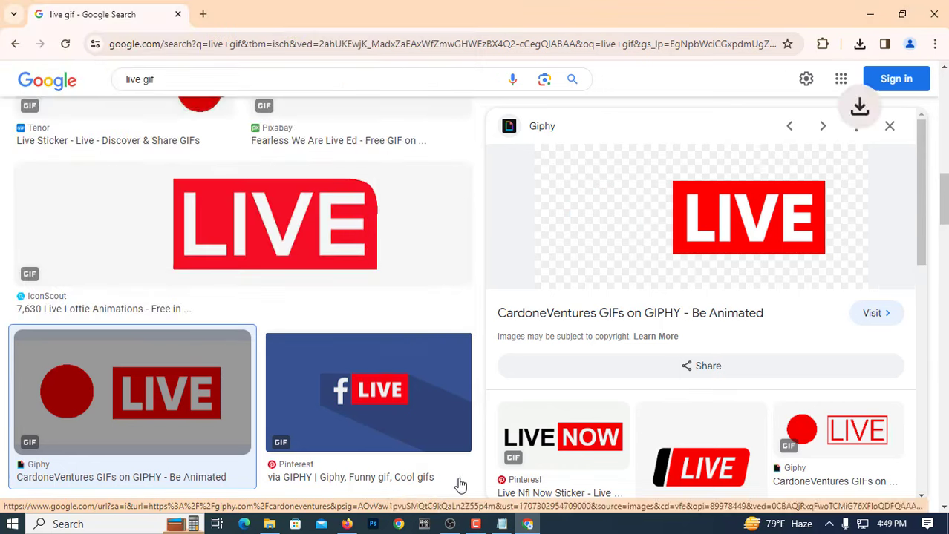
left_click(449, 524)
Step: Add an Image source showing Downloads\New folder\giphy.gif
left_click(690, 300)
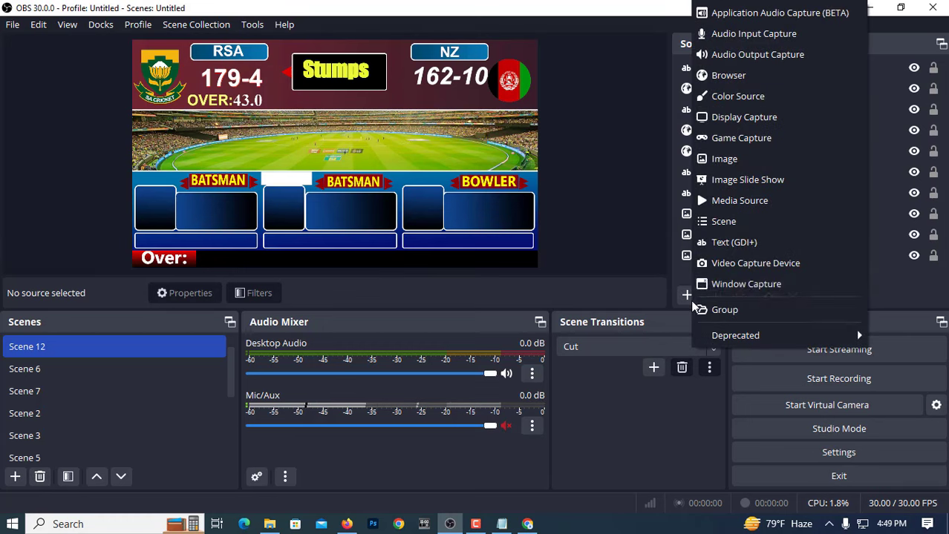
left_click(731, 159)
left_click(522, 347)
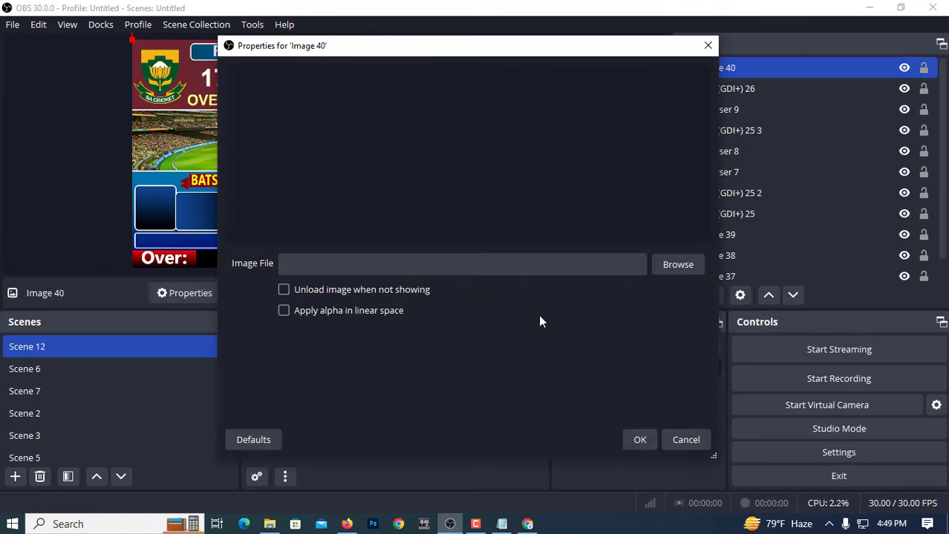
left_click(682, 260)
left_click(281, 310)
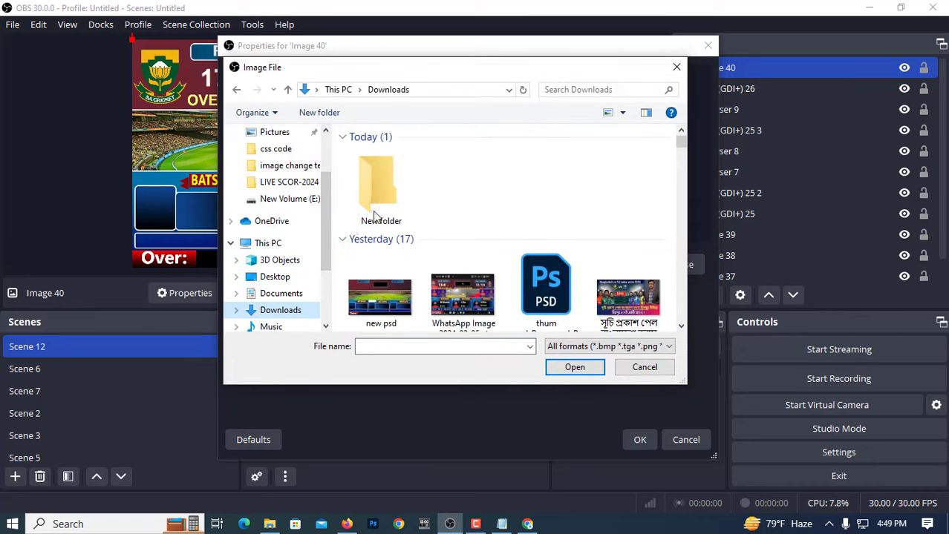
double_click(378, 199)
left_click(463, 272)
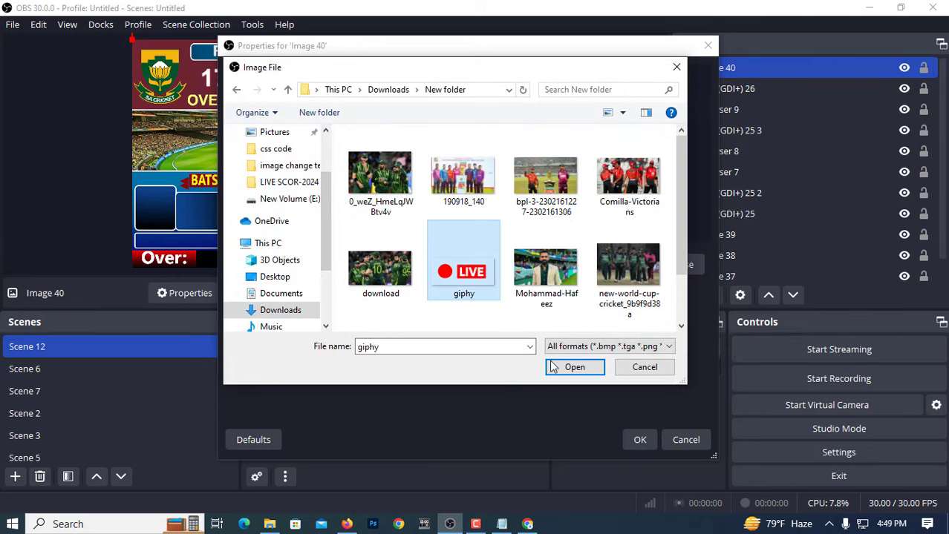
left_click(573, 367)
left_click(639, 440)
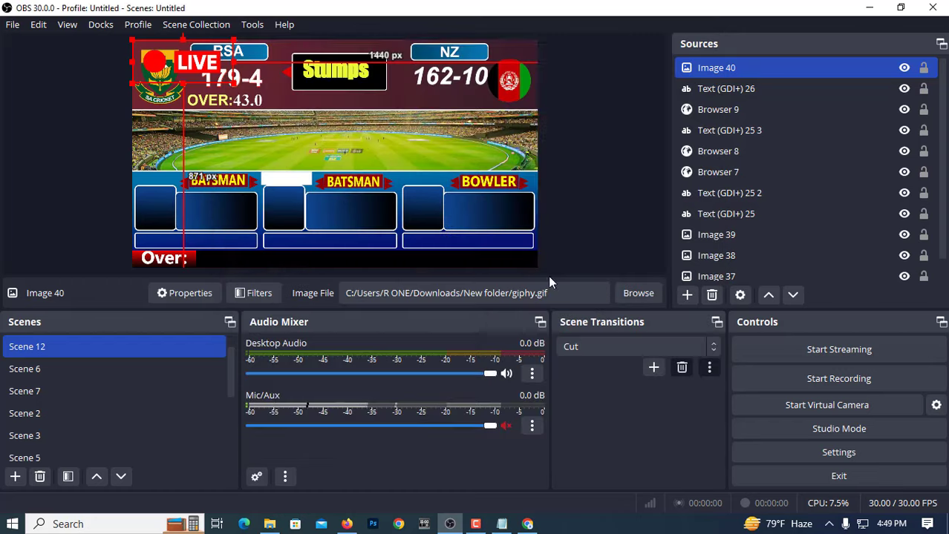
Step: Place the LIVE badge under the 162-10 NZ score beside the flag
mouse_move(189, 71)
left_mouse_down()
mouse_move(493, 82)
mouse_move(439, 99)
left_mouse_up()
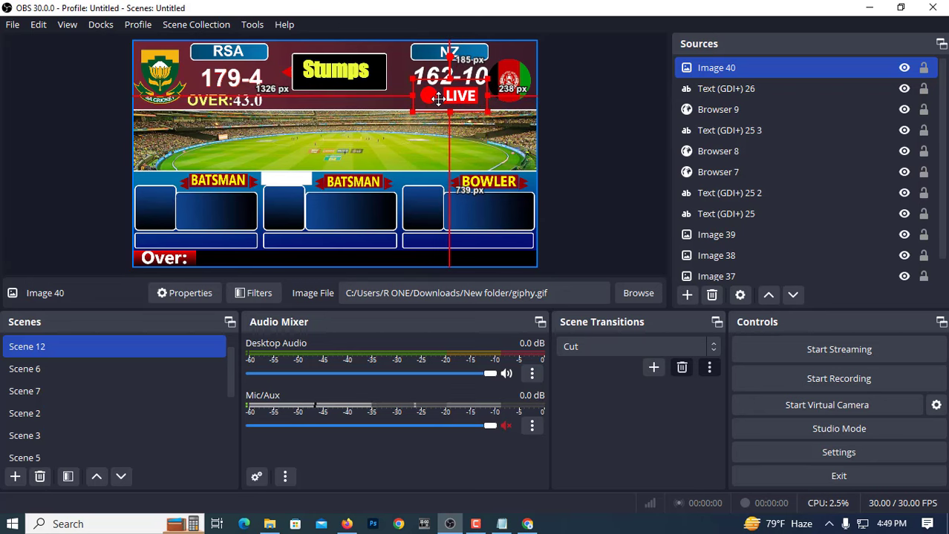
left_click(600, 146)
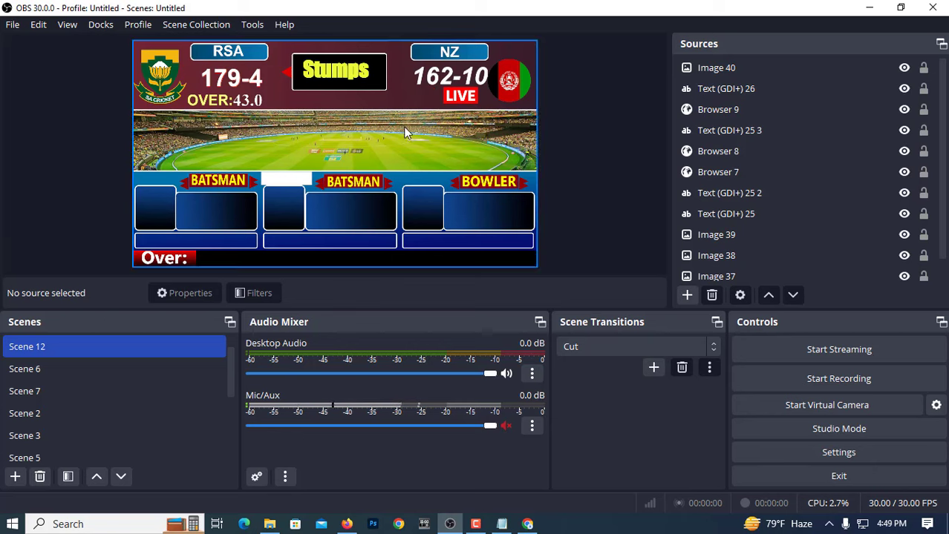
left_click(444, 98)
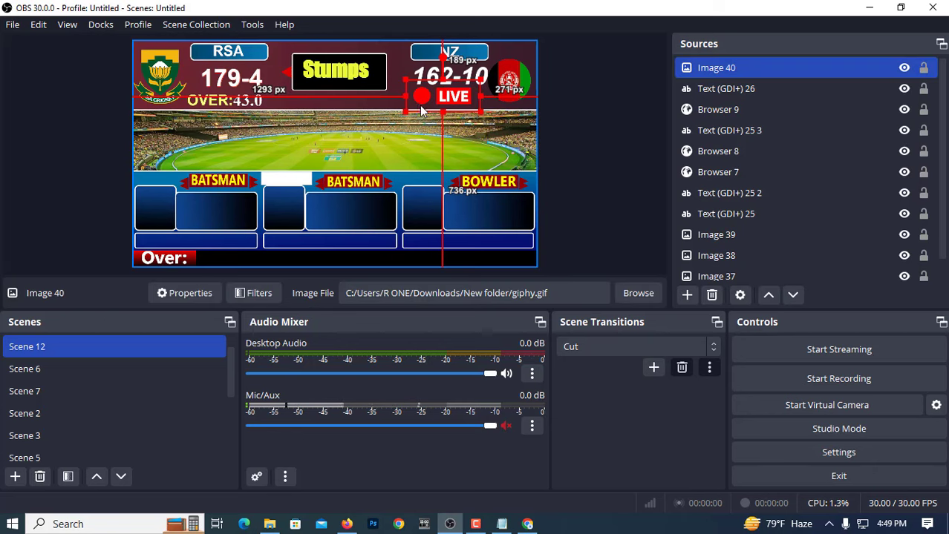
left_click(57, 179)
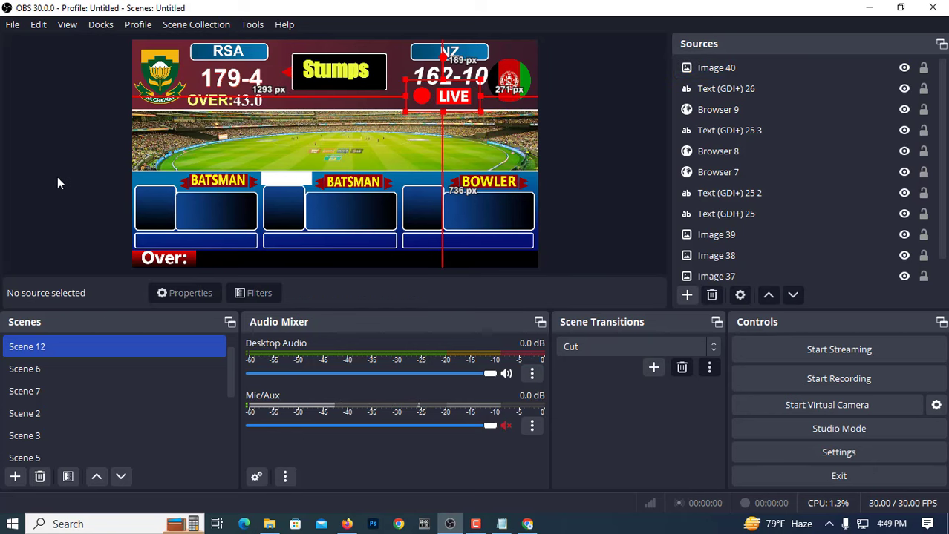
left_click(271, 524)
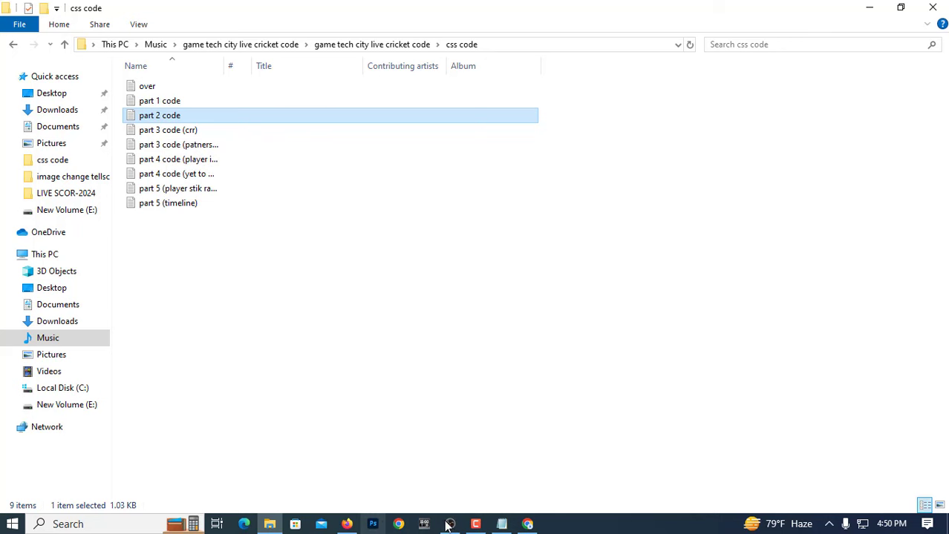
Step: Go back to the CREX live NZ vs SA page in Firefox and copy its URL
left_click(346, 524)
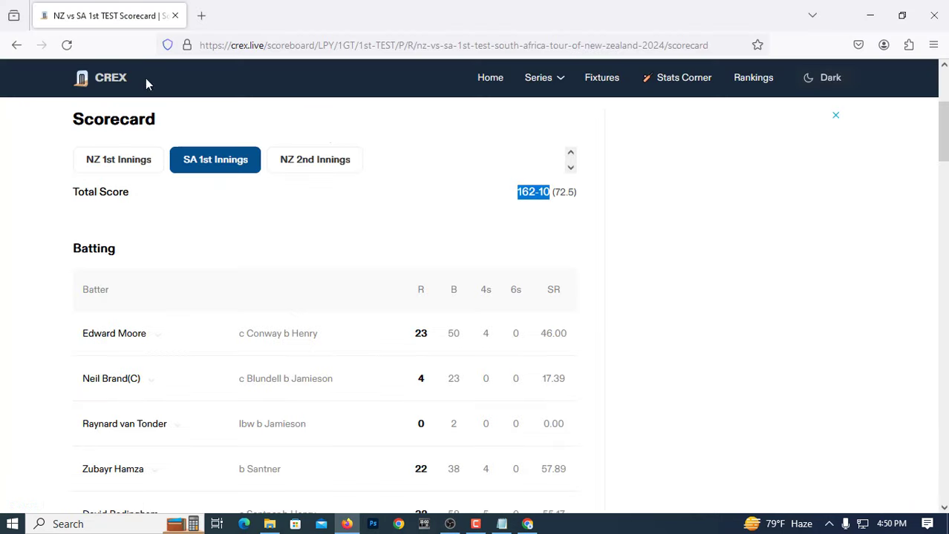
left_click(16, 45)
left_click(250, 43)
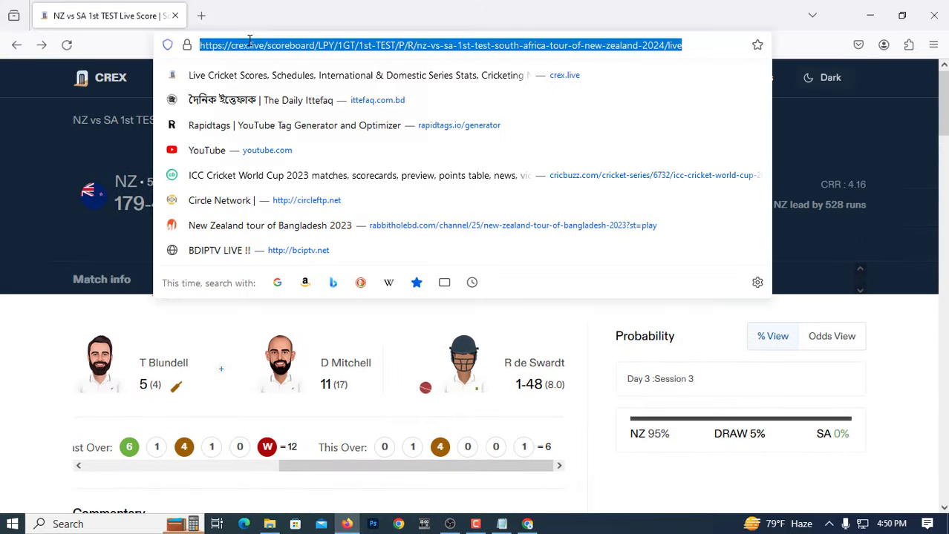
right_click(249, 43)
left_click(260, 124)
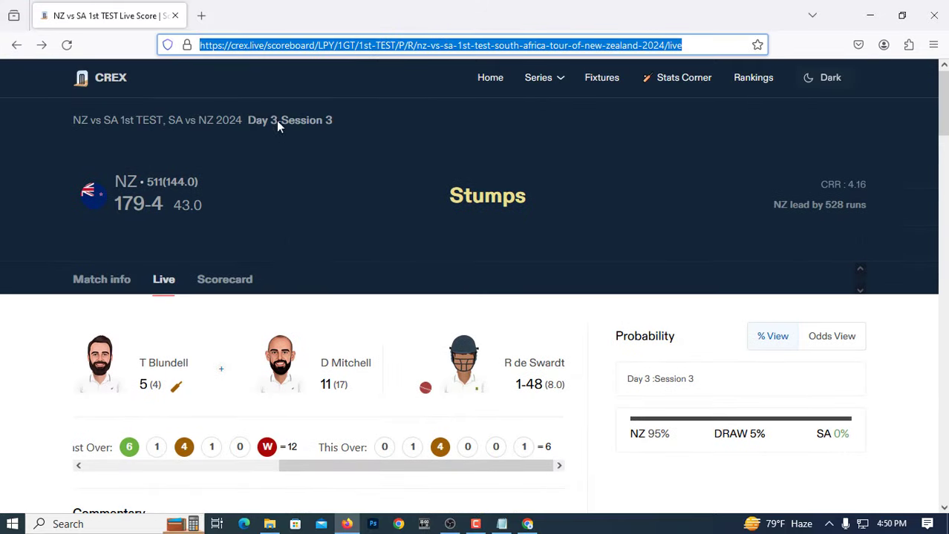
left_click(450, 524)
left_click(682, 295)
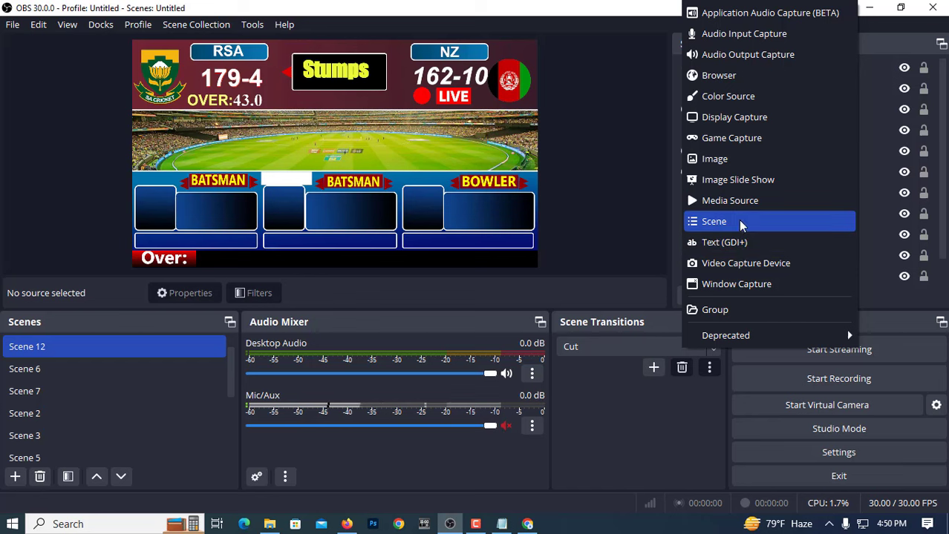
Step: Add Browser 10 using the pasted CREX live match URL at width 1920 and height 1080
left_click(722, 79)
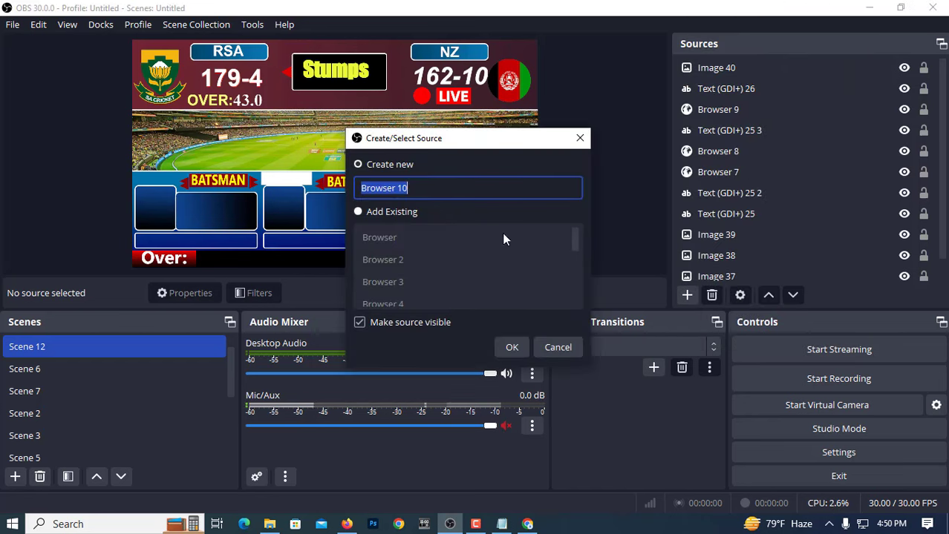
left_click(512, 347)
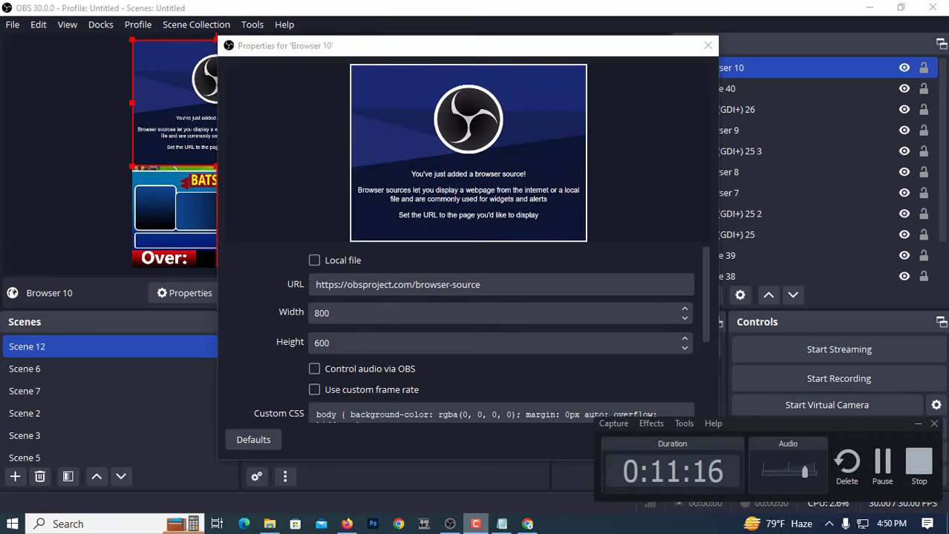
triple_click(386, 285)
right_click(386, 284)
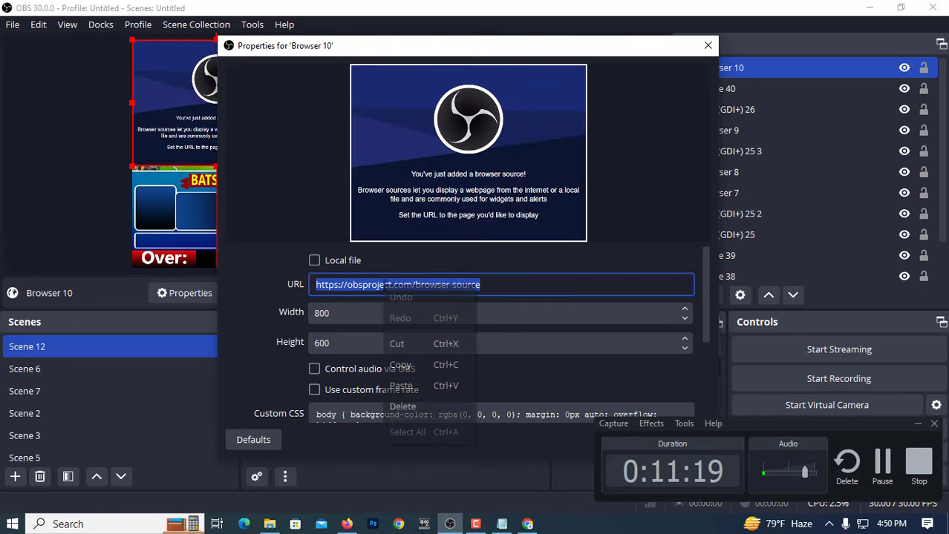
left_click(404, 383)
double_click(321, 313)
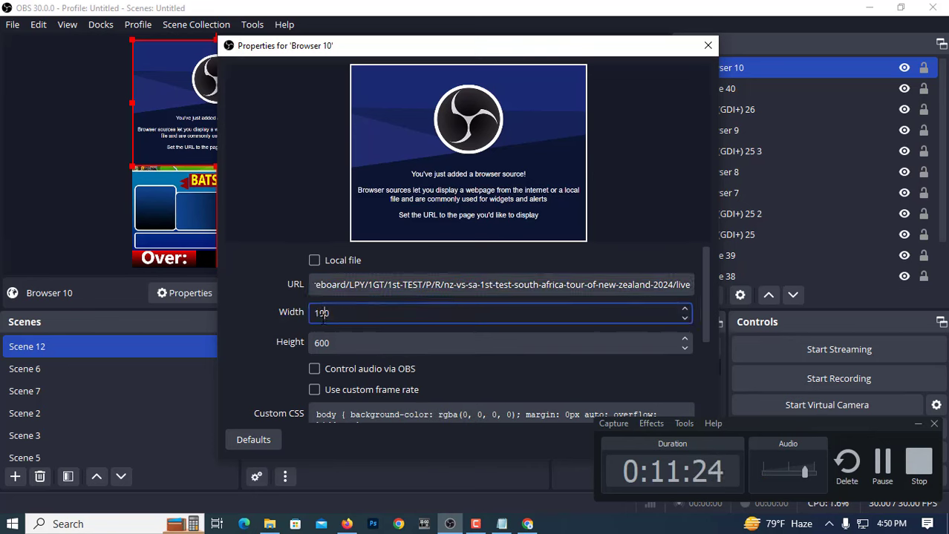
double_click(312, 344)
type("1080")
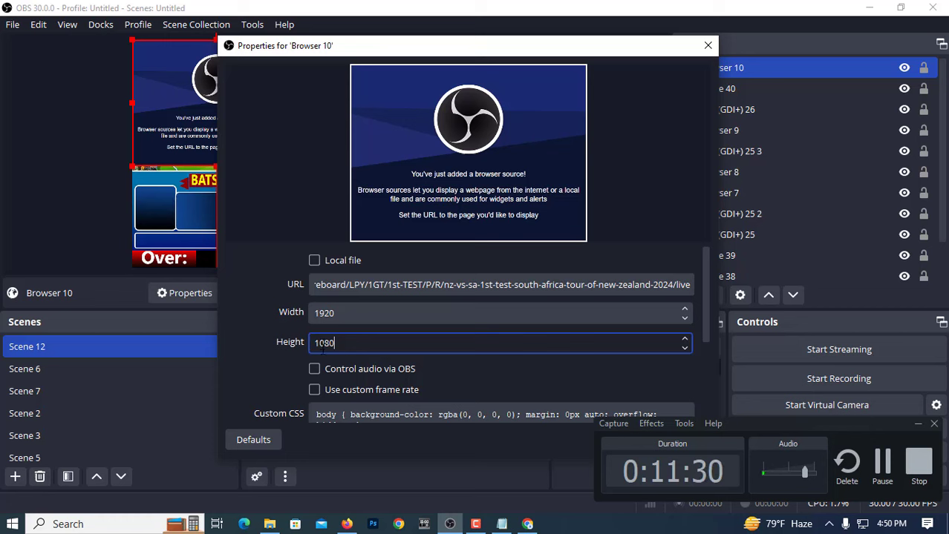
left_click(918, 424)
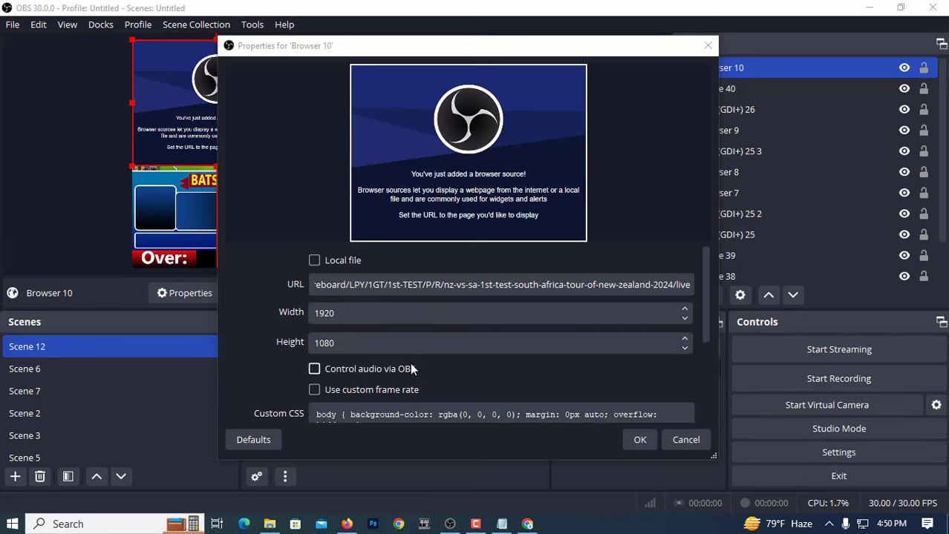
Step: Copy all the CSS text from the part 3 code (crr) file in Notepad
left_click(269, 524)
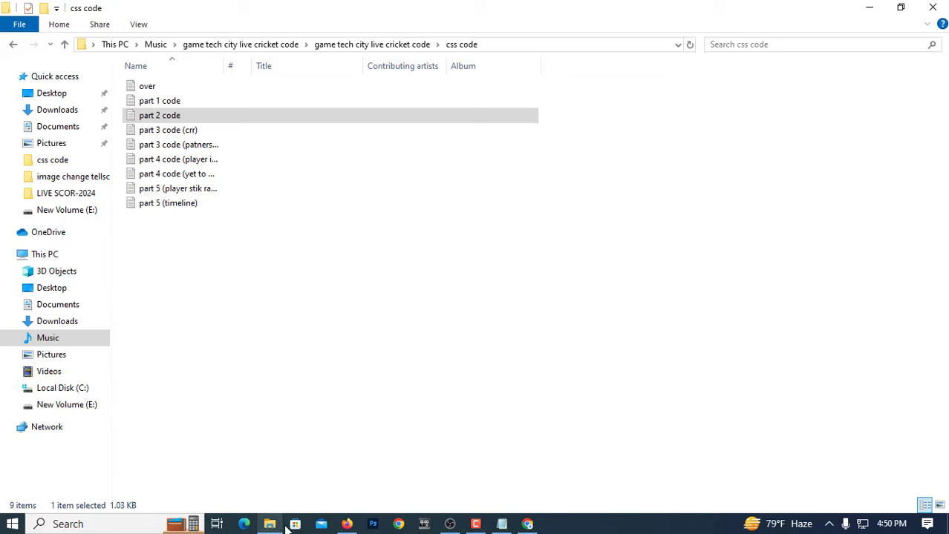
double_click(177, 130)
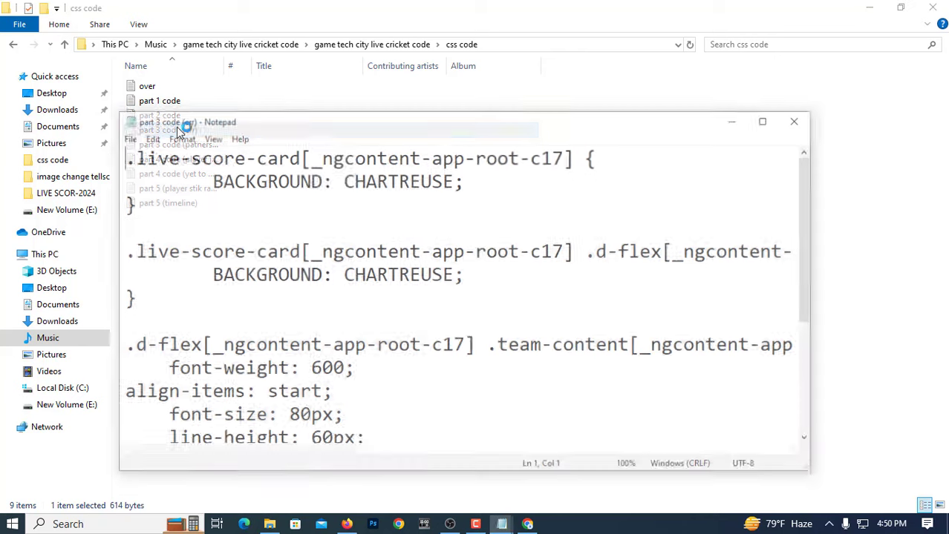
scroll(260, 286, "down", 3)
left_click_drag(141, 431, 88, 85)
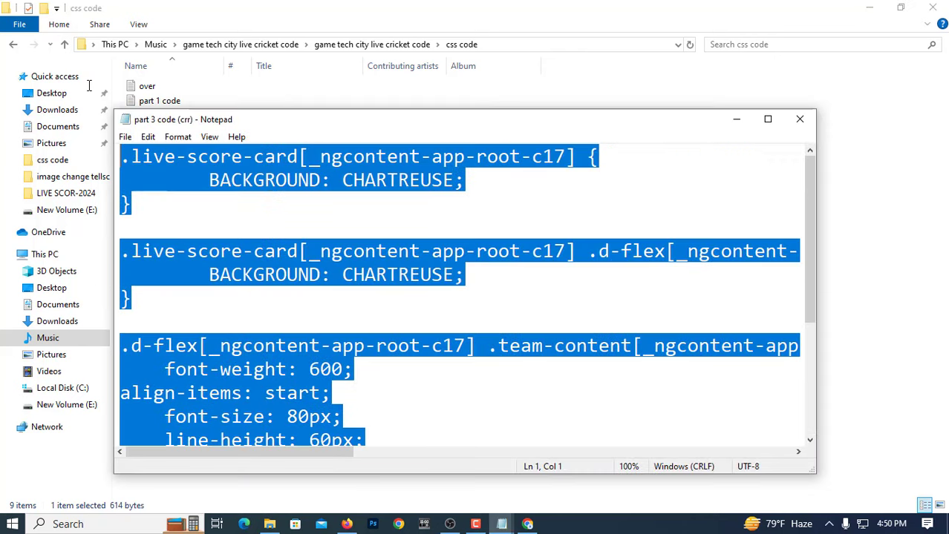
right_click(210, 178)
left_click(248, 220)
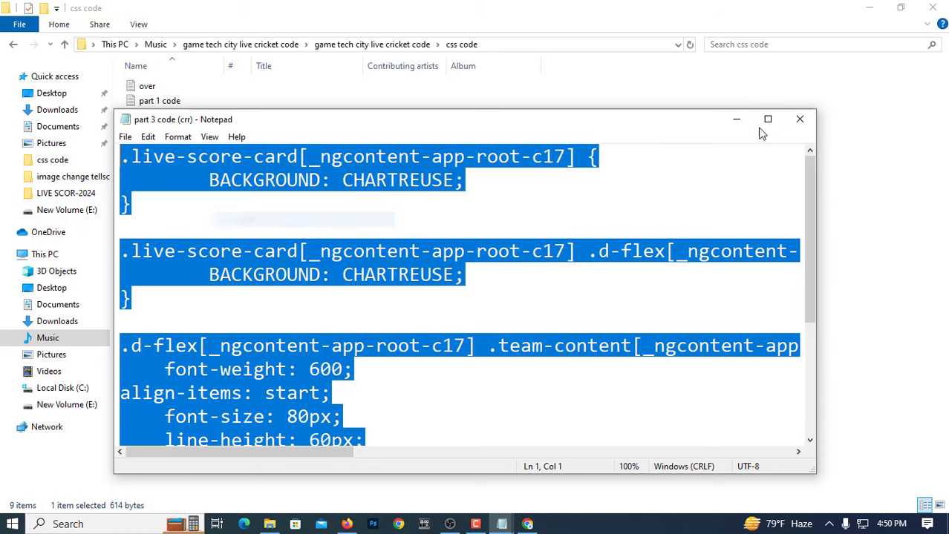
left_click(735, 120)
Step: Replace Browser 10's custom CSS with the copied CSS and confirm the properties
left_click(450, 524)
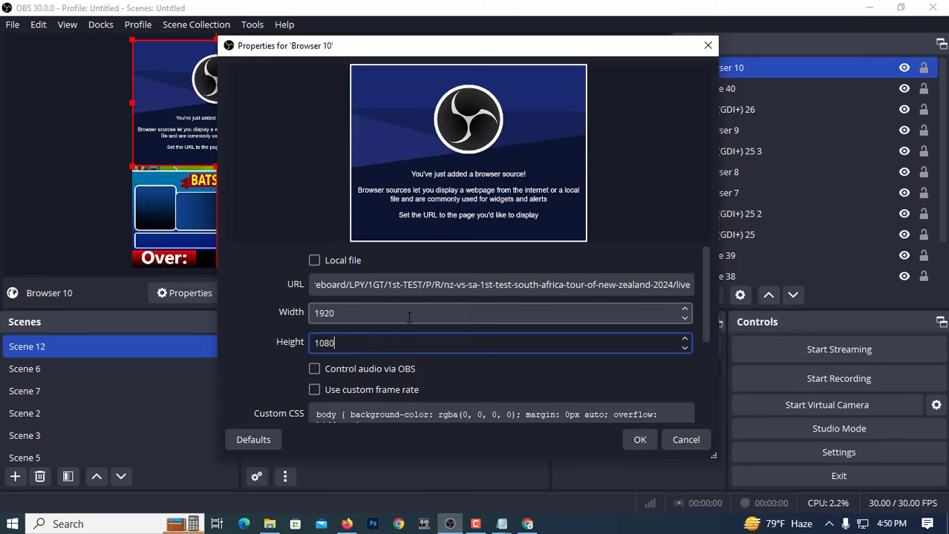
scroll(360, 392, "down", 2)
left_click_drag(362, 343, 336, 331)
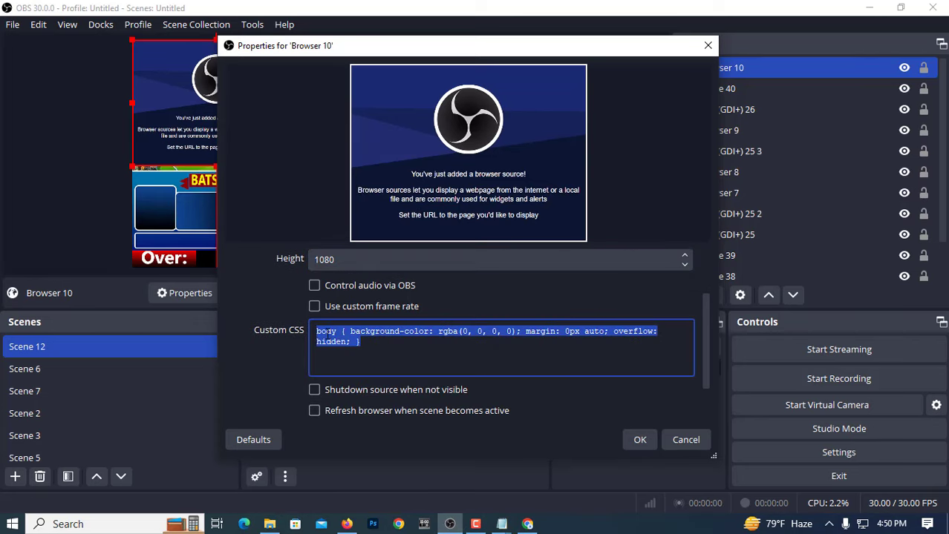
right_click(325, 335)
left_click(346, 422)
left_click(640, 437)
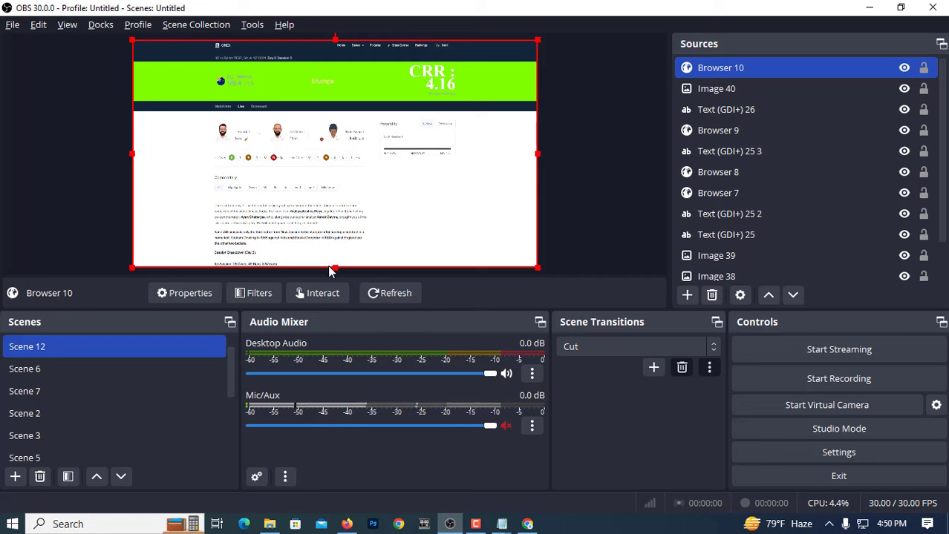
Step: Crop the CREX page down to the green strip showing the 4.16 CRR value
left_click_drag(334, 268, 381, 96)
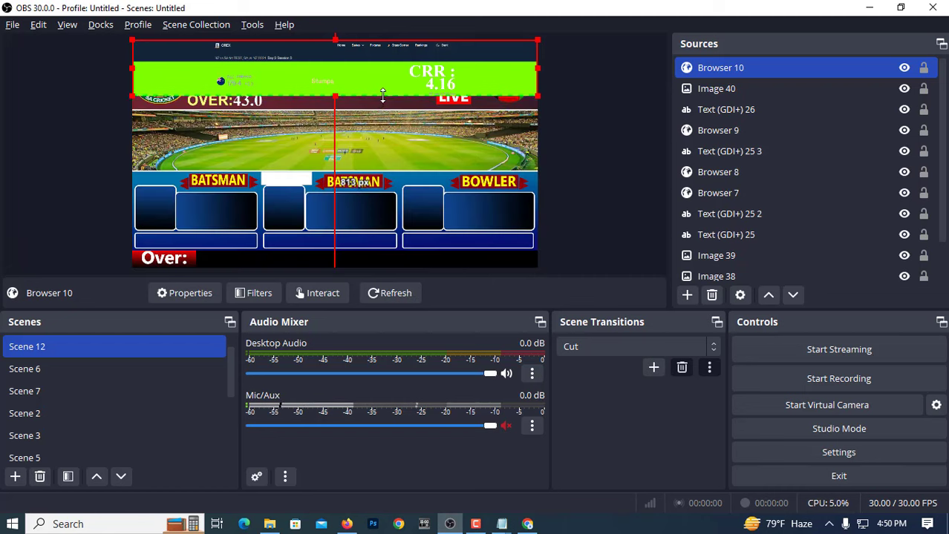
left_click_drag(132, 67, 418, 67)
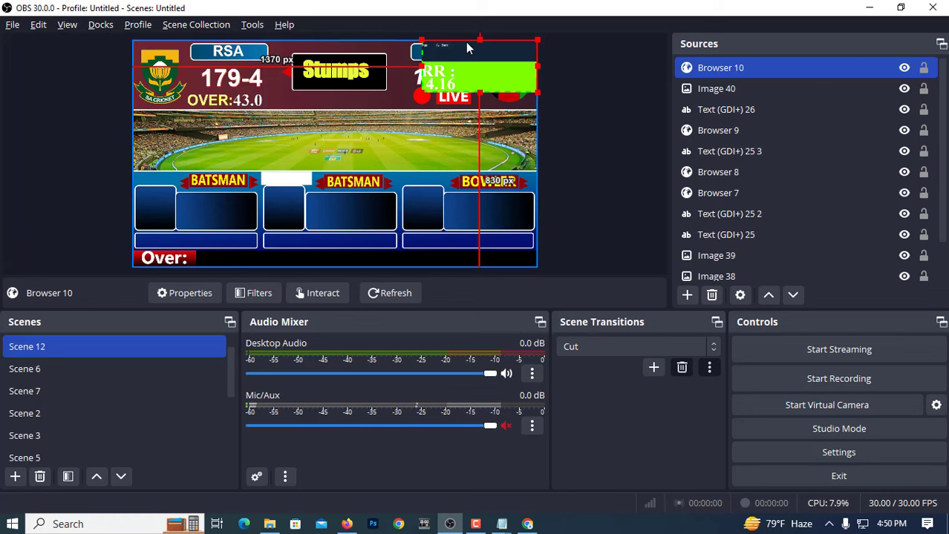
left_click_drag(478, 41, 479, 78)
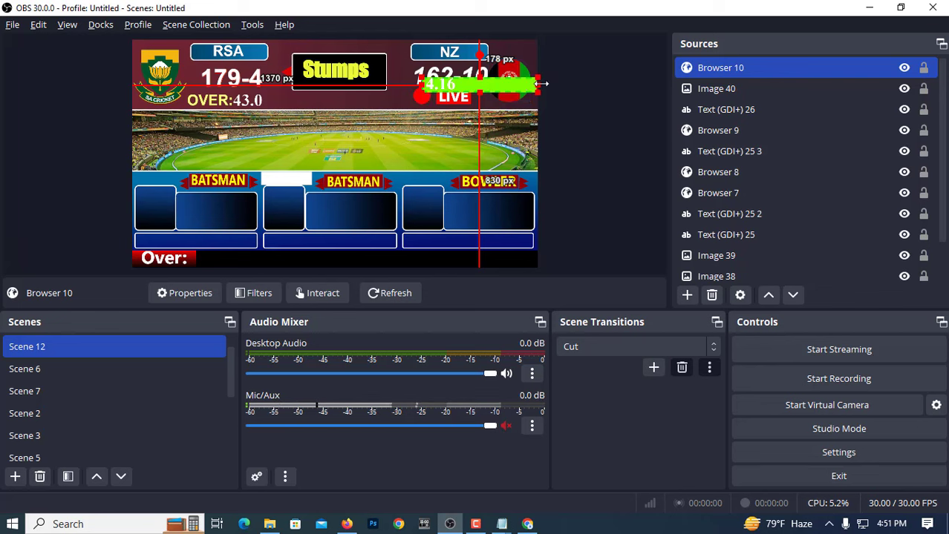
left_click_drag(536, 84, 314, 101)
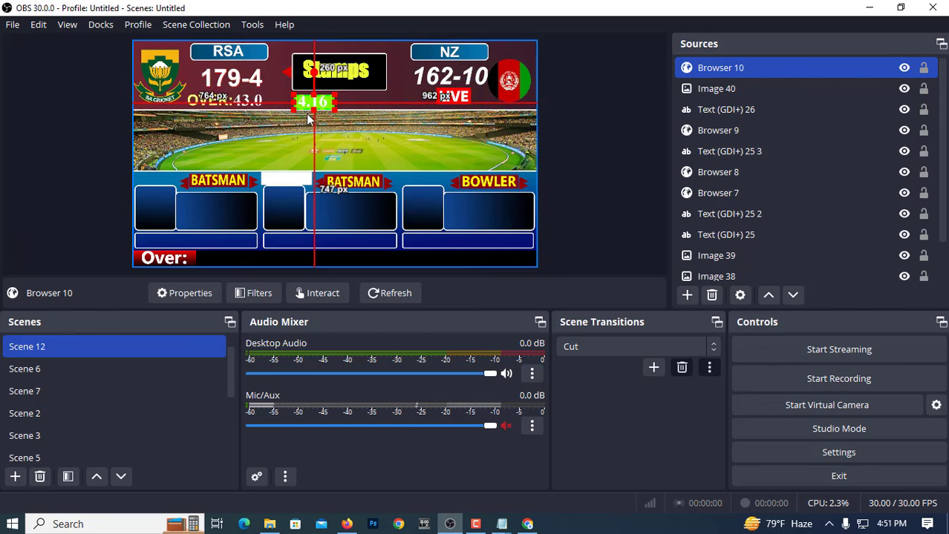
Step: Nudge the 4.16 box up and left to sit below the Stumps panel
key("Up")
key("Up")
key("Up")
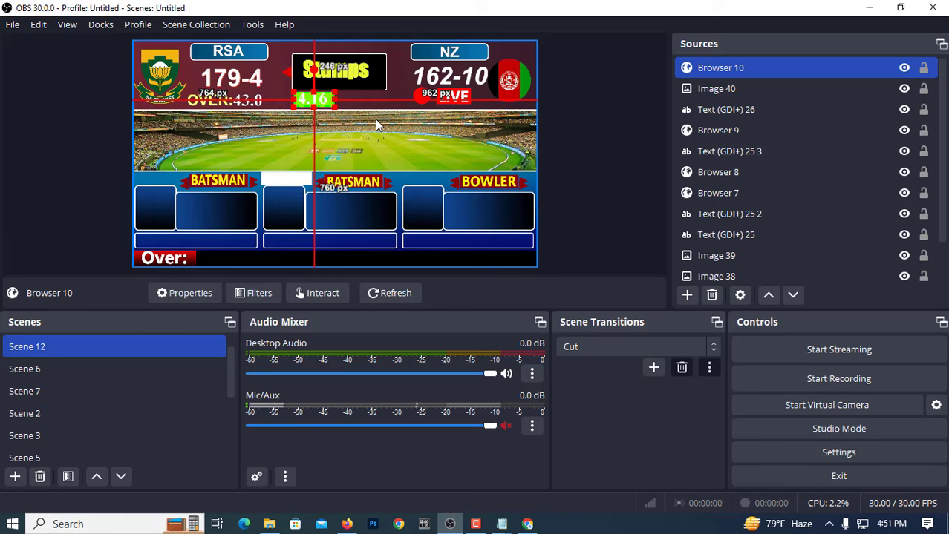
key("Left")
key("Left")
key("Left")
key("Left")
key("Left")
key("Left")
key("Left")
key("Left")
key("Left")
key("Left")
key("Left")
key("Left")
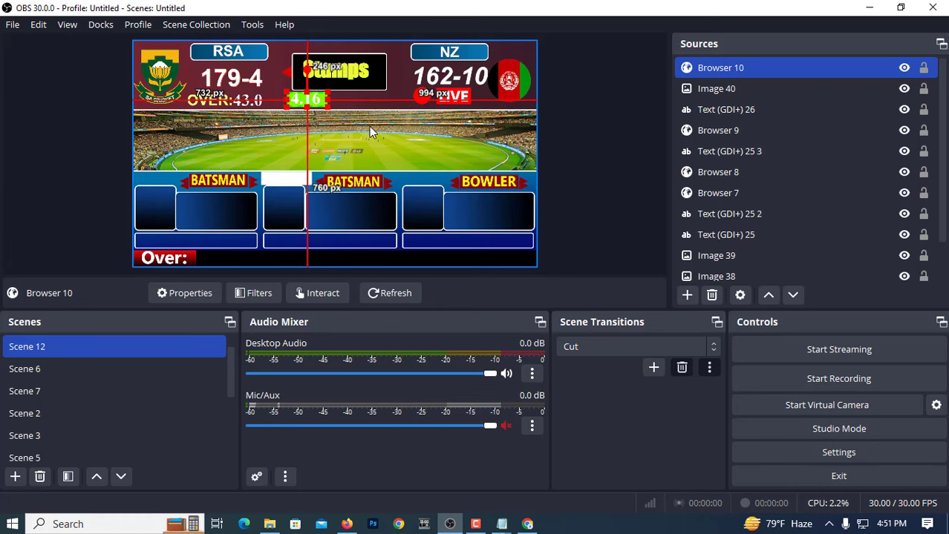
key("Left")
key("Left")
key("Left")
Step: Add a default green Chroma Key filter to Browser 10 so only 4.16 shows
right_click(727, 67)
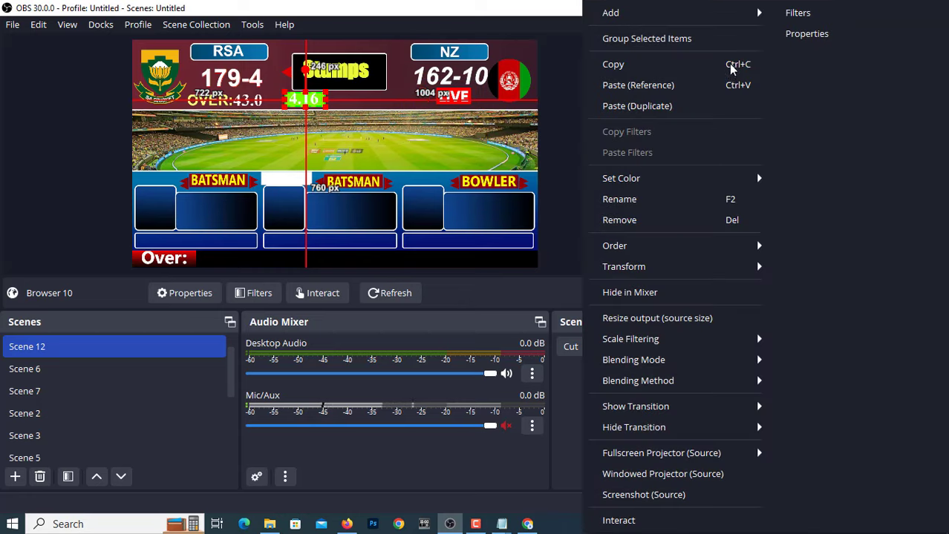
left_click(800, 14)
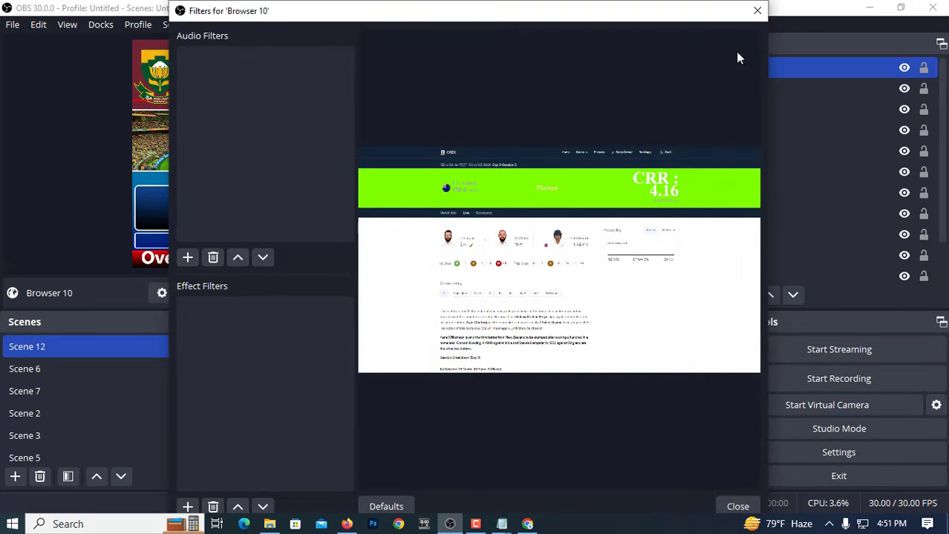
left_click(188, 509)
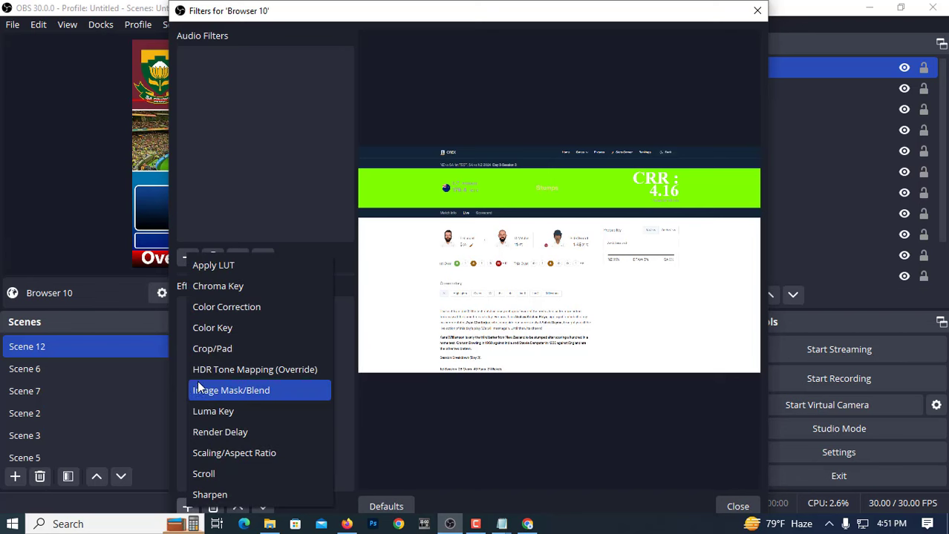
left_click(236, 290)
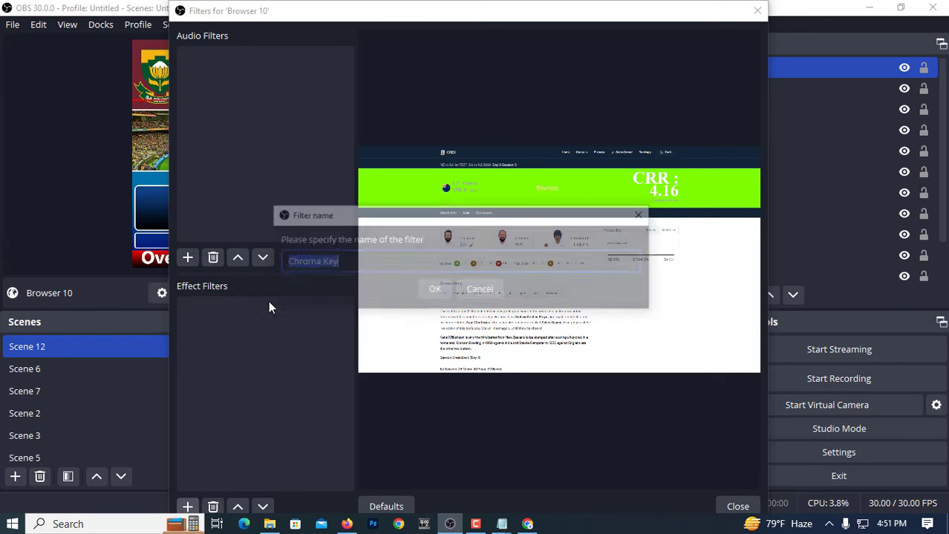
left_click(440, 290)
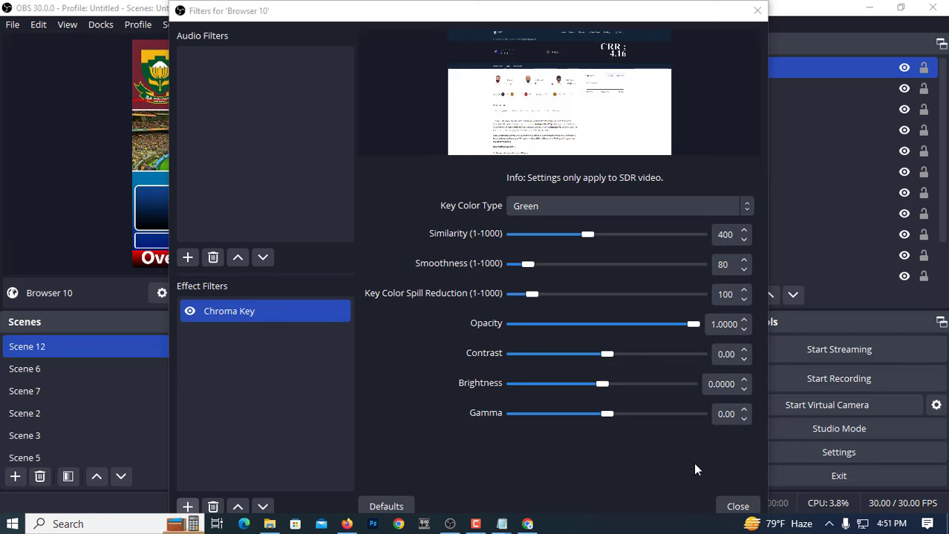
left_click(737, 506)
left_click(206, 127)
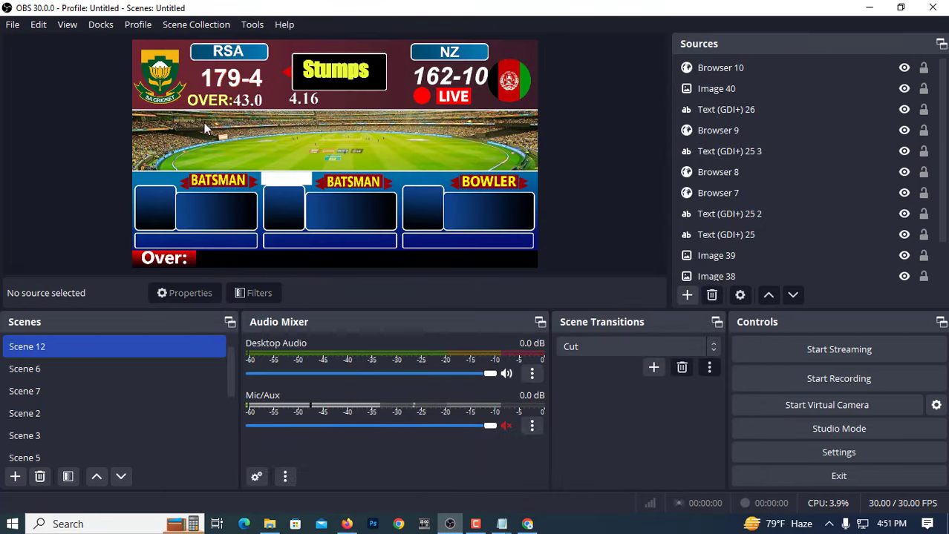
Step: Shift 4.16 right and place a duplicate of the OVER text label beside it
left_click_drag(297, 99, 317, 102)
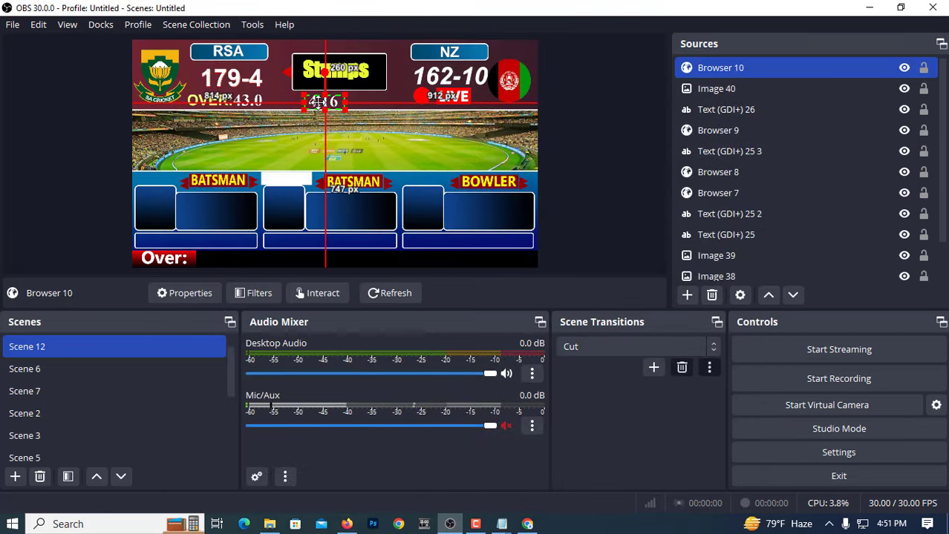
left_click(56, 178)
right_click(196, 102)
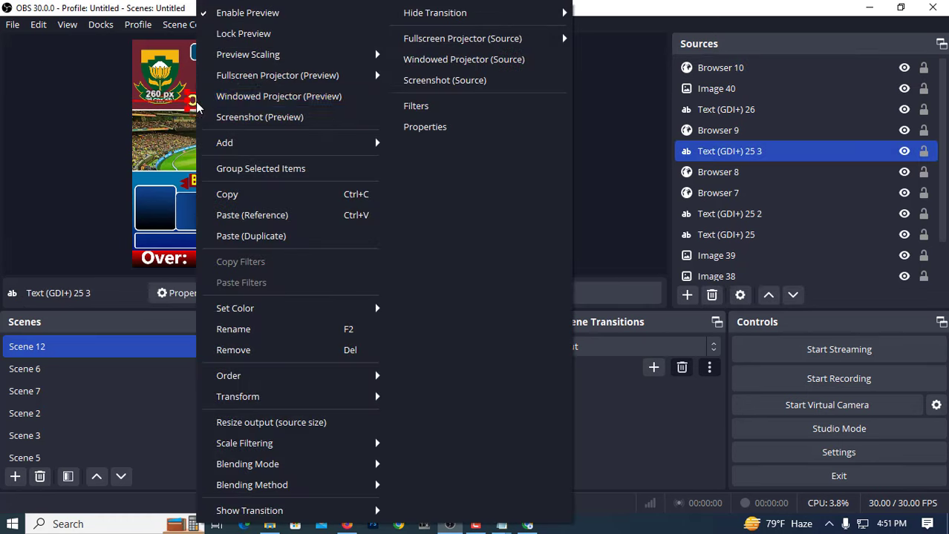
left_click(245, 194)
right_click(213, 186)
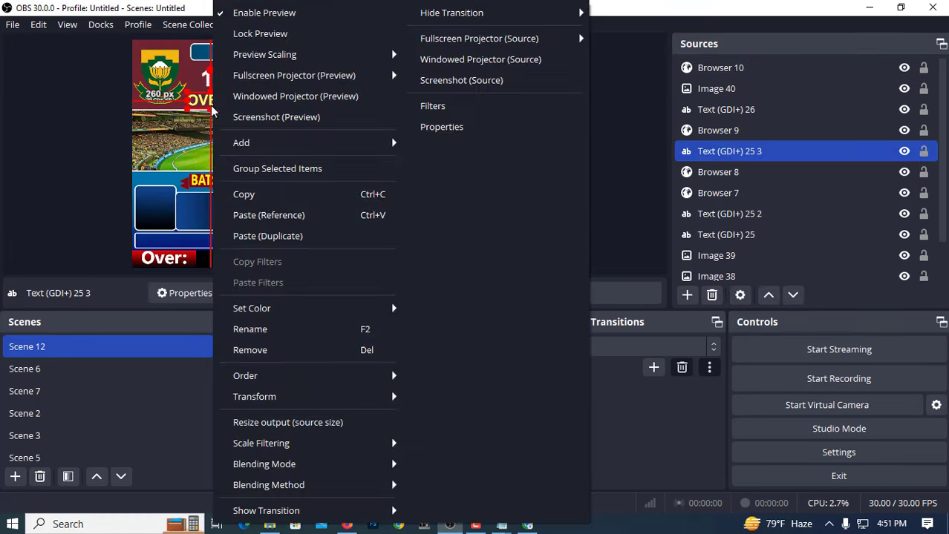
left_click(253, 236)
left_click_drag(204, 105, 288, 98)
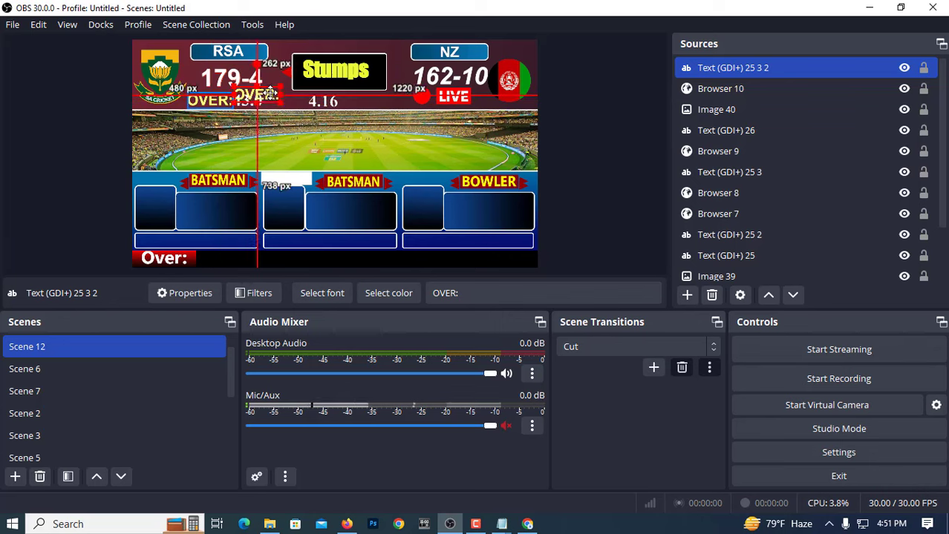
Step: Change the duplicated label's text from OVER: to 'CRR:'
right_click(294, 101)
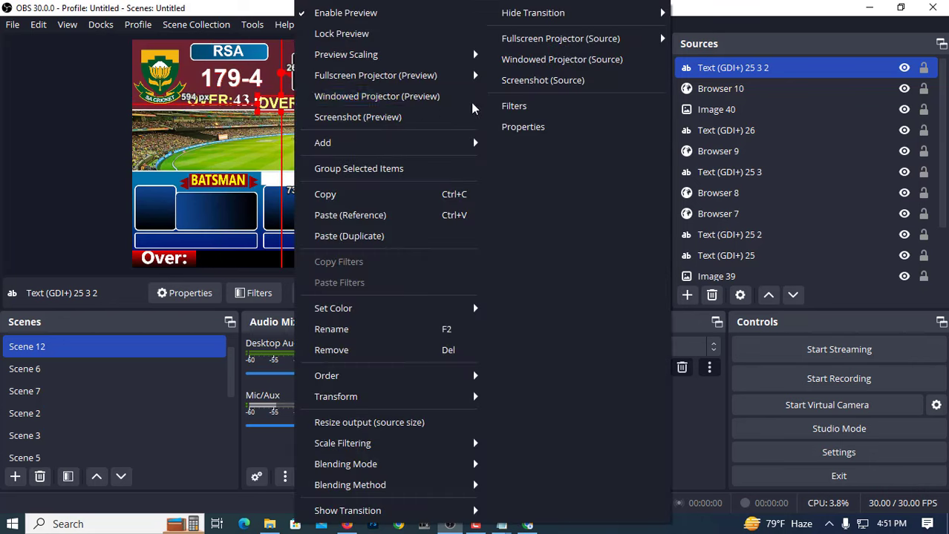
left_click(526, 127)
key("ctrl+a")
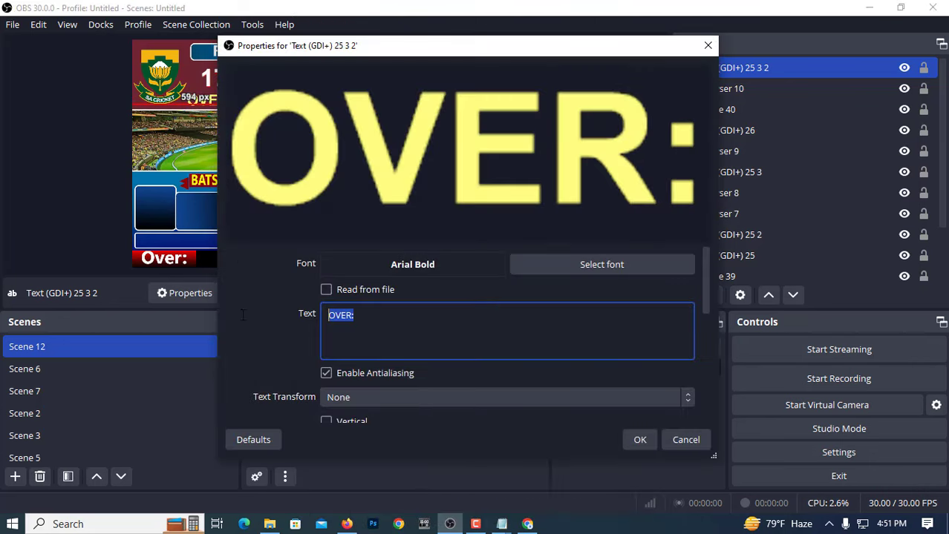
key("BackSpace")
type("CR")
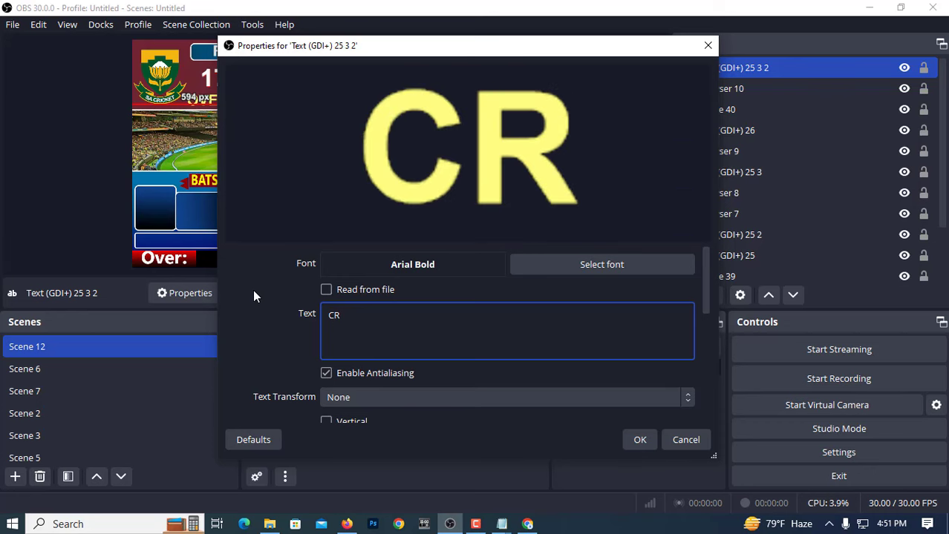
type("R:")
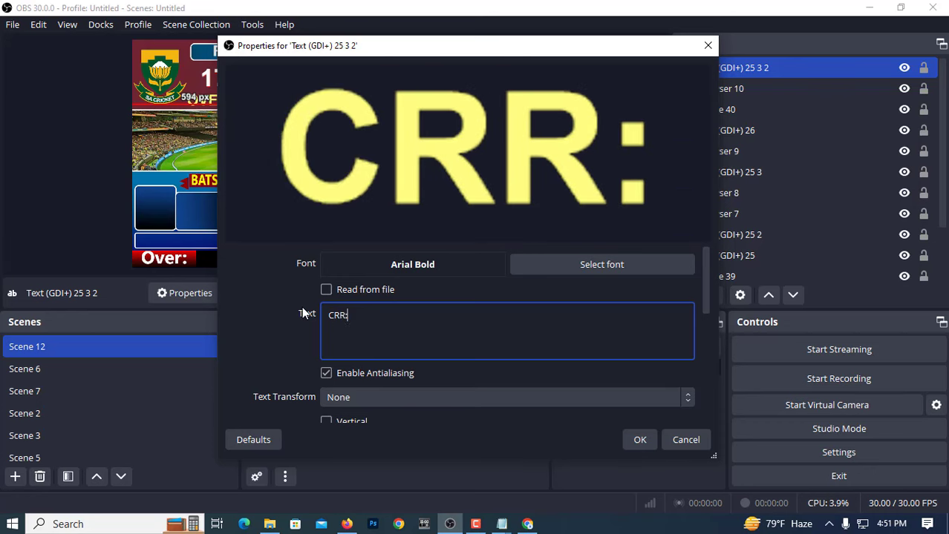
left_click(640, 440)
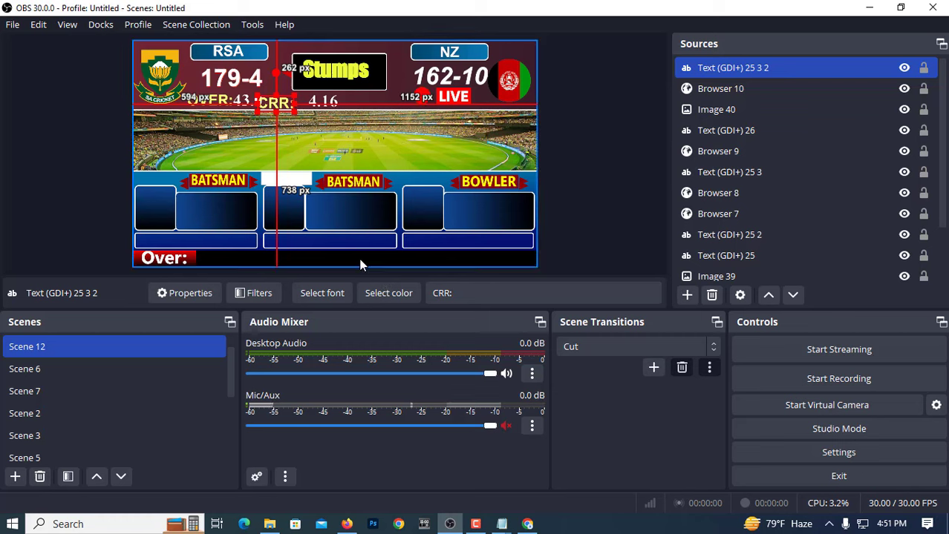
Step: Nudge the CRR: label up and right so it sits just left of 4.16
key("Up")
key("Up")
key("Up")
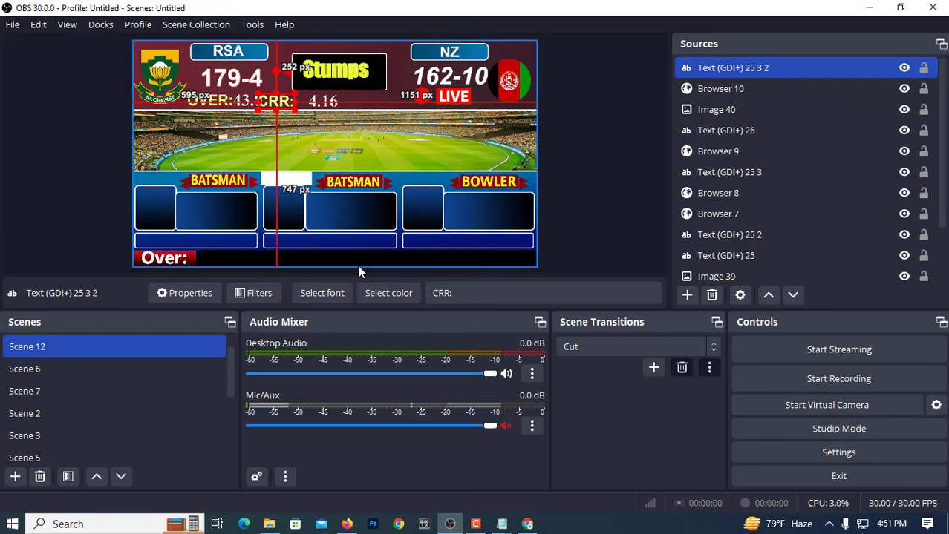
key("Right")
key("Right")
key("Right")
key("Right")
key("Right")
key("Right")
key("Right")
key("Right")
key("Right")
key("Right")
key("Right")
key("Right")
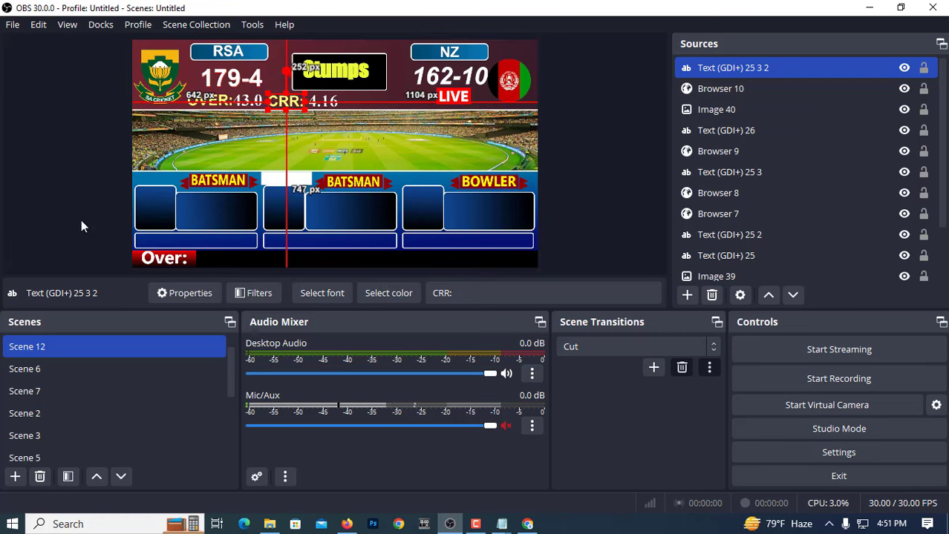
left_click(29, 191)
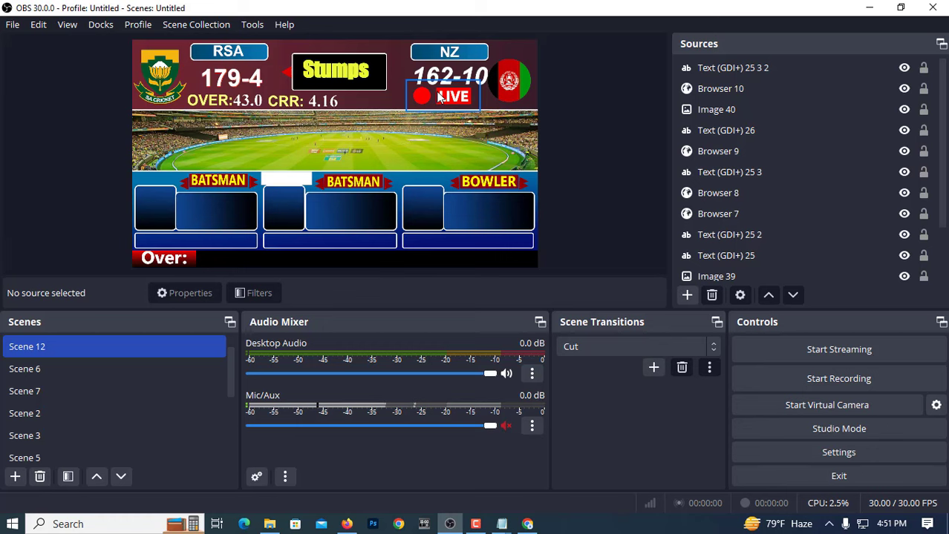
Step: Move the red LIVE badge to the scoreboard's bottom-right corner and switch to the css code folder
mouse_move(410, 97)
left_mouse_down()
mouse_move(388, 148)
mouse_move(263, 183)
left_mouse_up()
left_click_drag(409, 207, 517, 256)
left_click(90, 154)
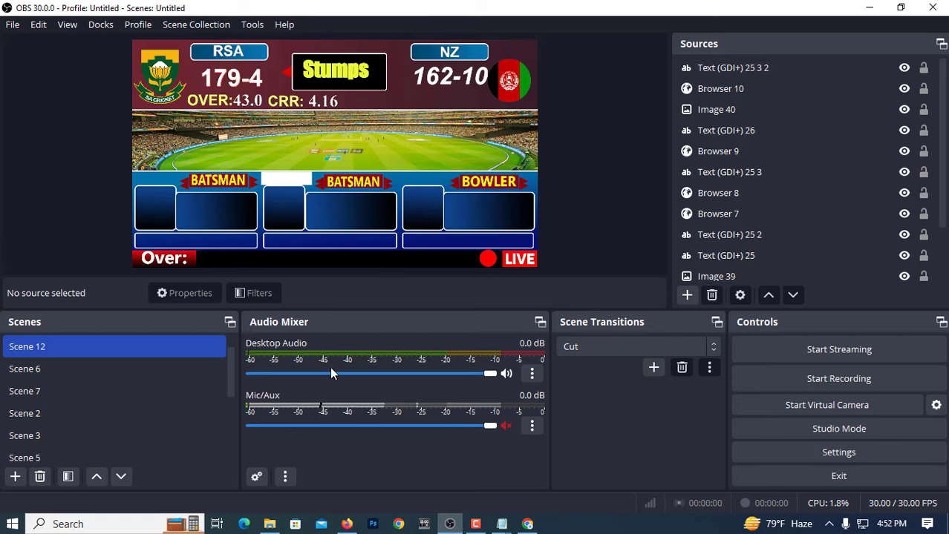
left_click(270, 524)
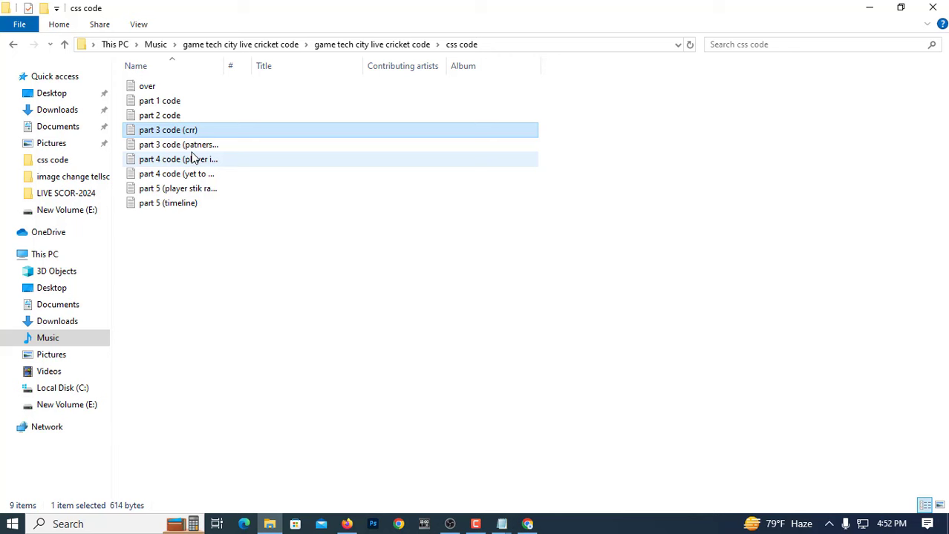
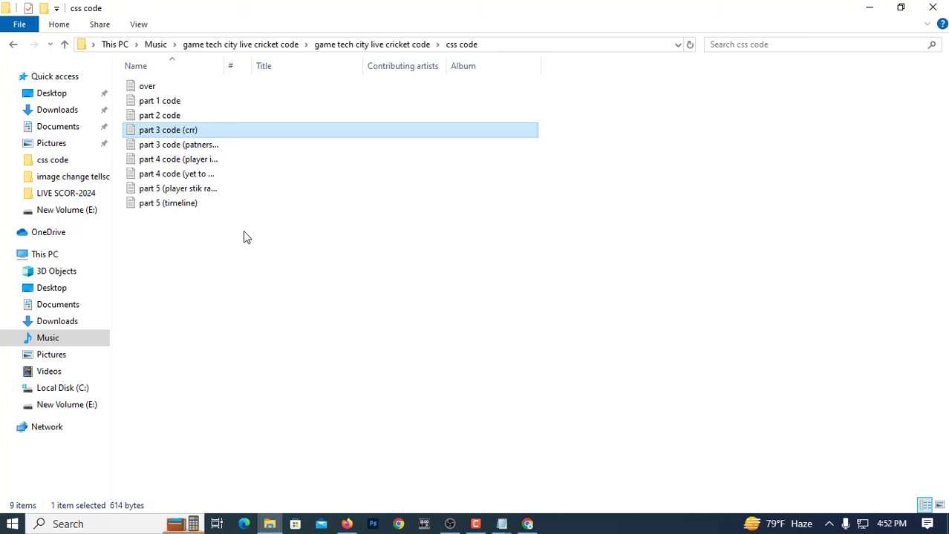
Step: Open 'part 4 code (yet to bat)' in Notepad and copy all of its CSS
double_click(197, 177)
scroll(159, 388, "down", 6)
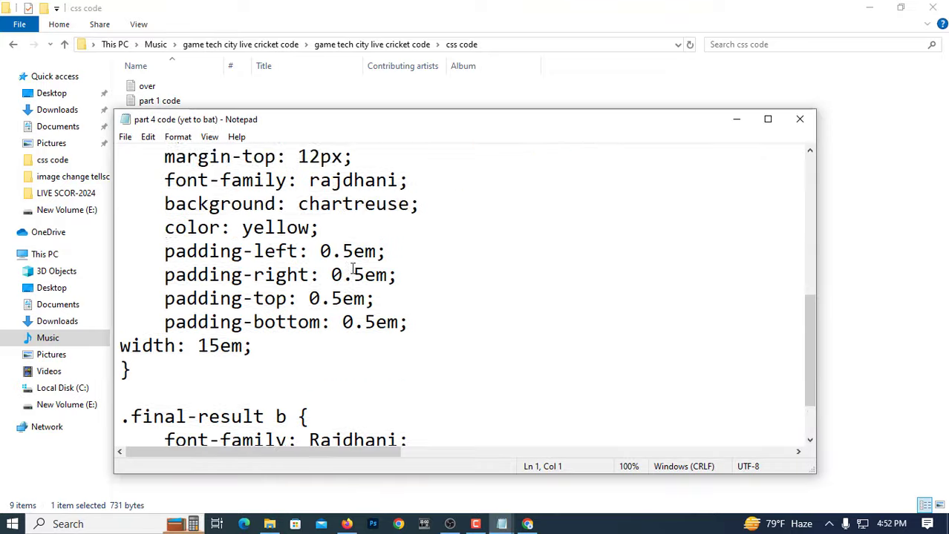
scroll(158, 387, "down", 1)
key("ctrl+a")
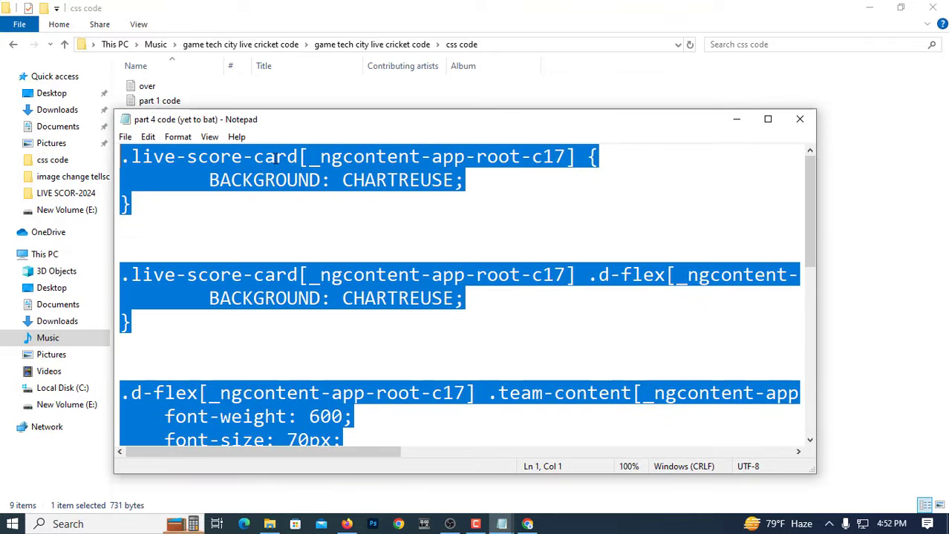
right_click(275, 158)
left_click(310, 205)
left_click(736, 120)
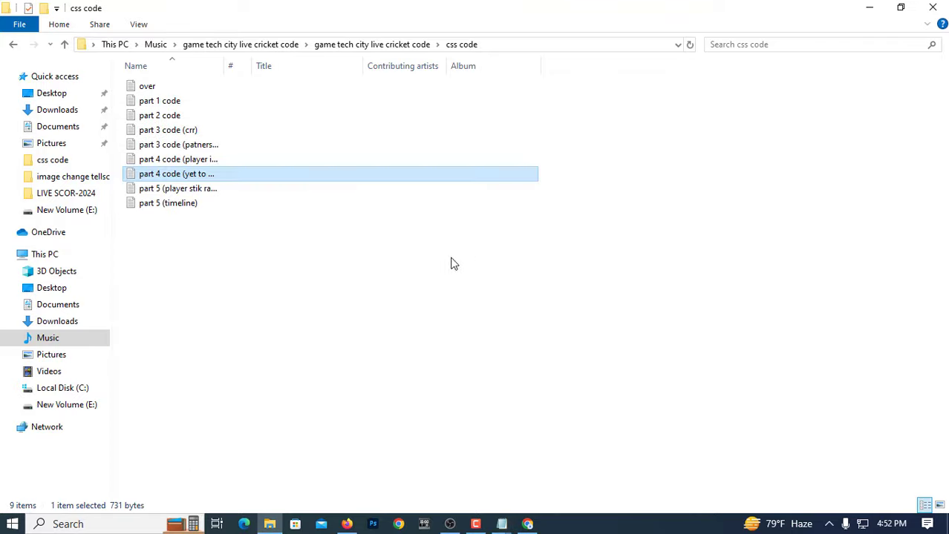
Step: Copy the crex.live match page address from Firefox and return to OBS
left_click(355, 522)
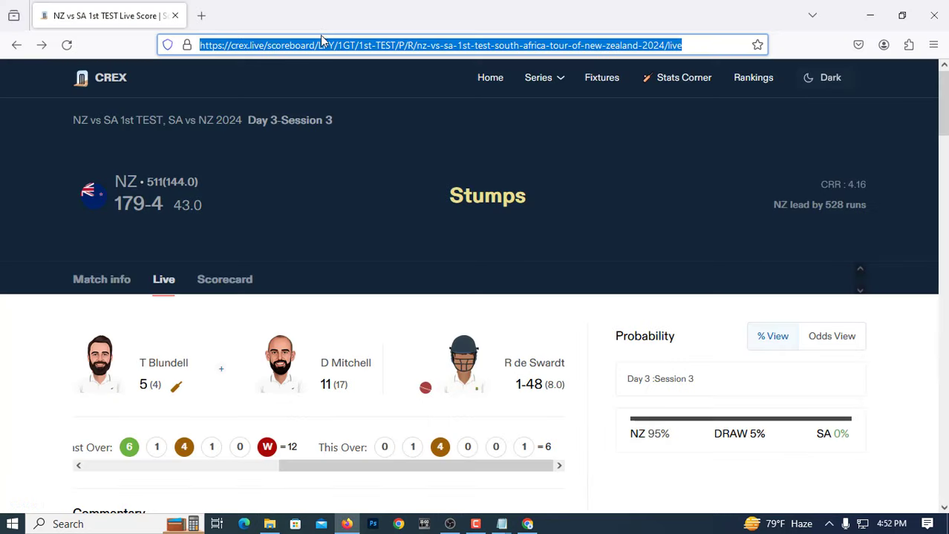
right_click(322, 41)
left_click(343, 123)
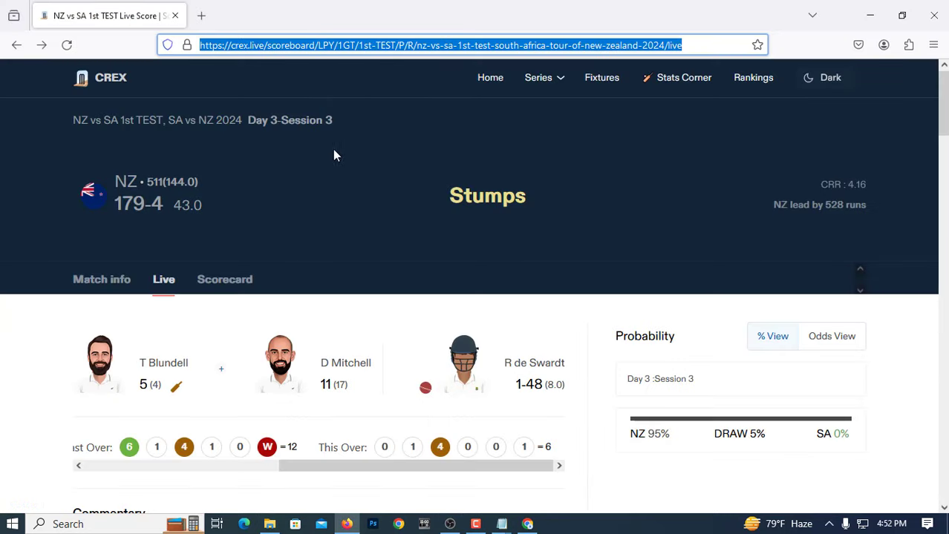
left_click(450, 524)
Step: Add a Browser 11 source using the crex.live match URL at 1920×1080
left_click(686, 296)
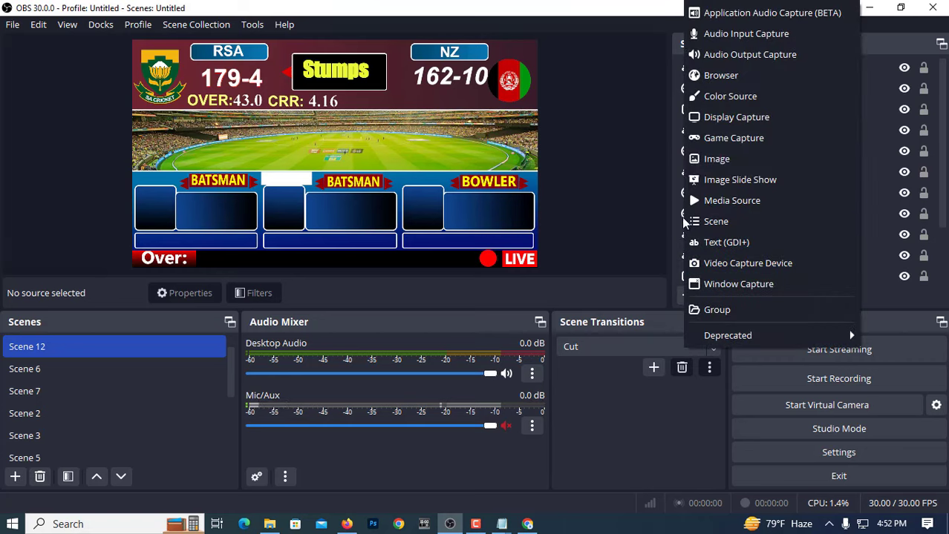
left_click(722, 80)
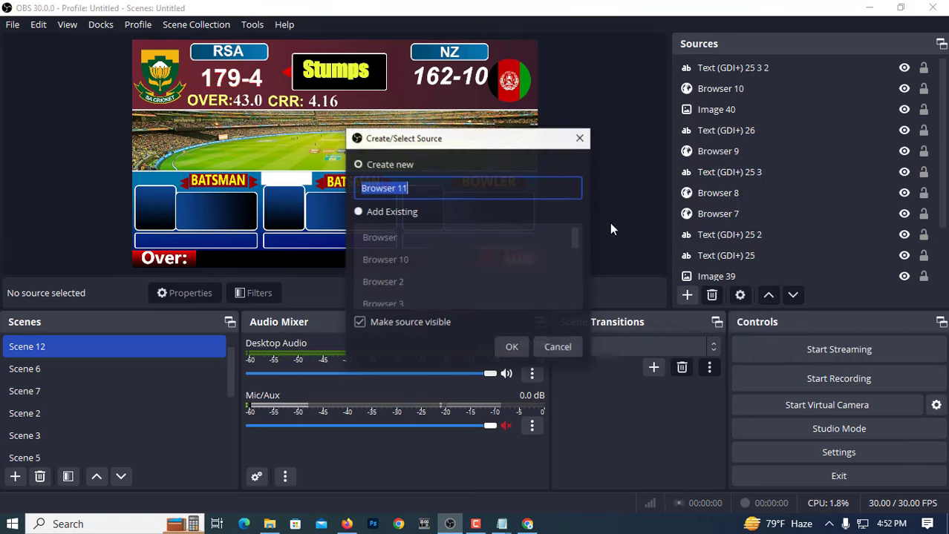
left_click(508, 346)
triple_click(393, 292)
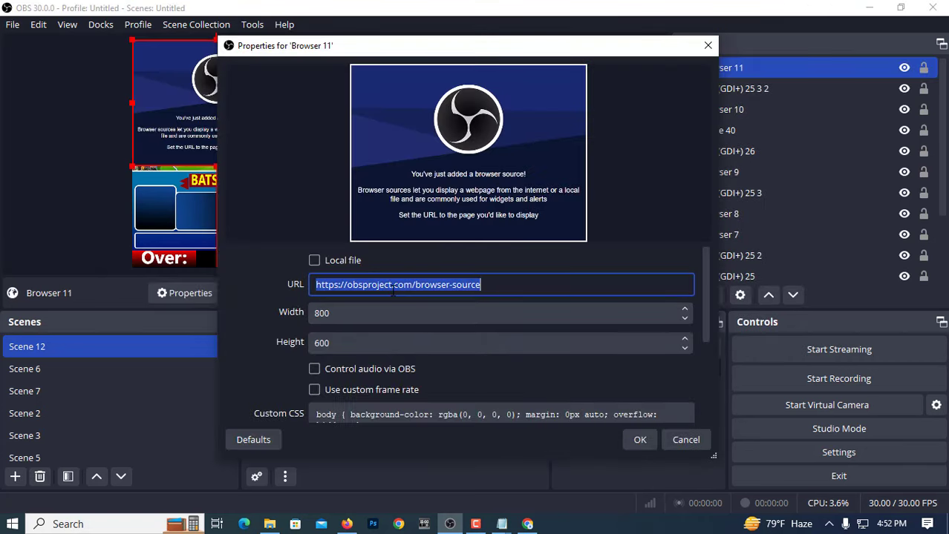
right_click(393, 292)
left_click(408, 390)
double_click(323, 312)
type("1920")
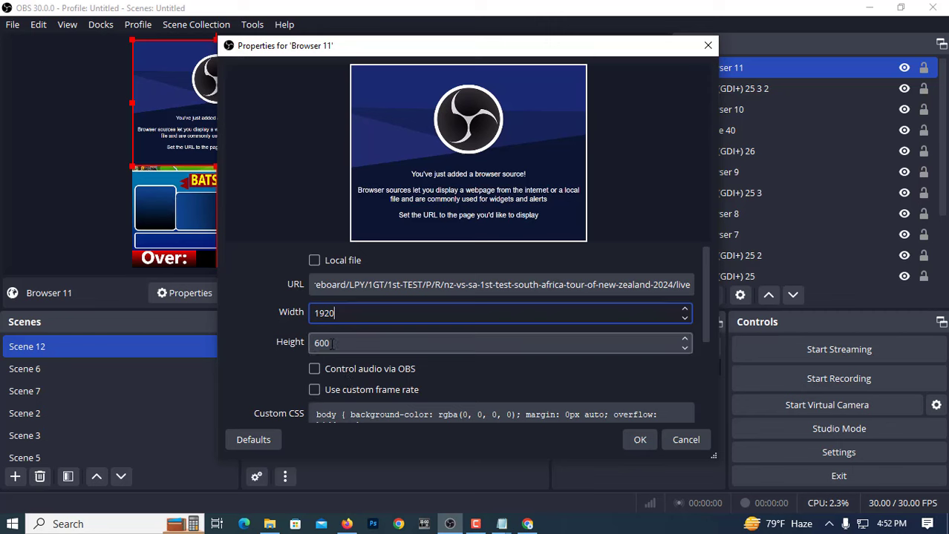
double_click(322, 342)
type("1080")
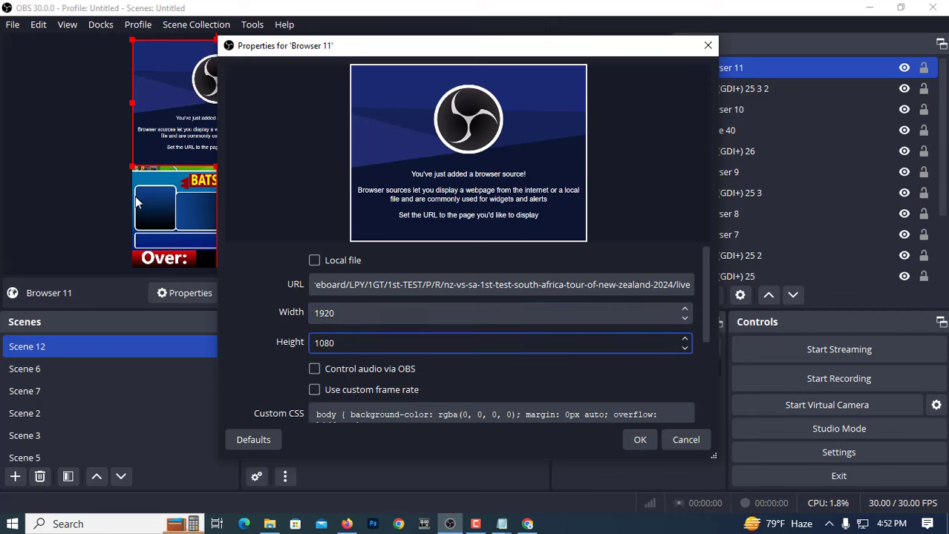
scroll(483, 386, "down", 2)
Step: Recopy the whole yet-to-bat CSS from the Notepad file
left_click(507, 517)
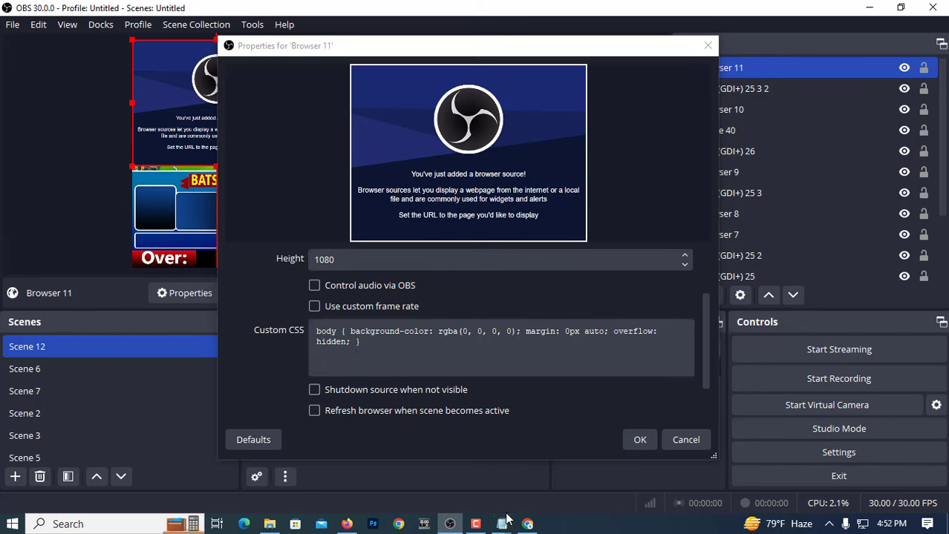
left_click(636, 479)
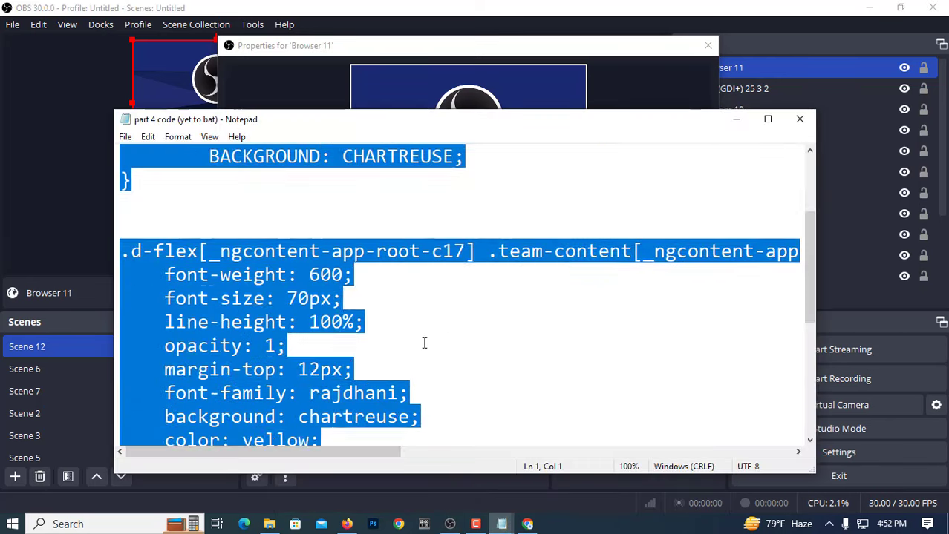
left_click_drag(174, 413, 86, 49)
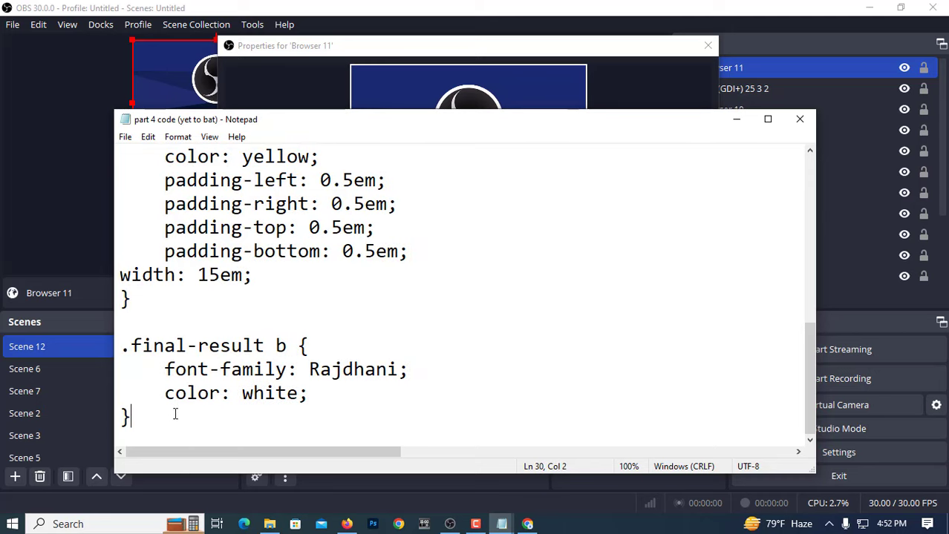
right_click(261, 157)
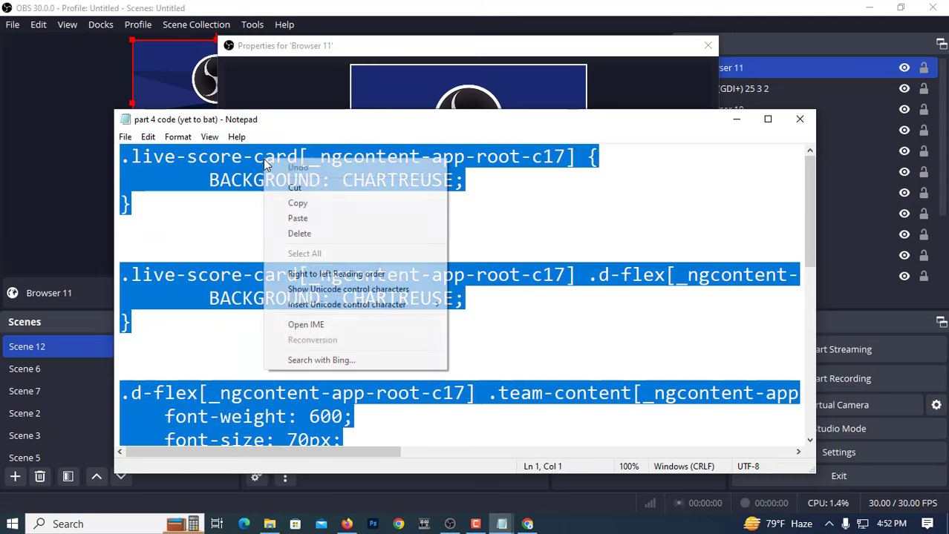
left_click(298, 202)
left_click(736, 120)
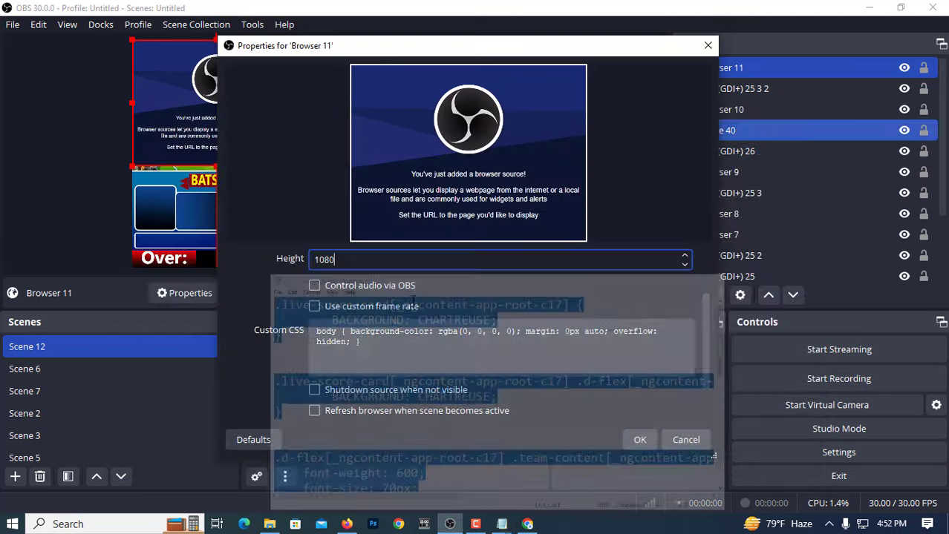
Step: Replace Browser 11's default custom CSS with the yet-to-bat CSS and confirm
left_click(332, 340)
key("ctrl+a")
right_click(332, 340)
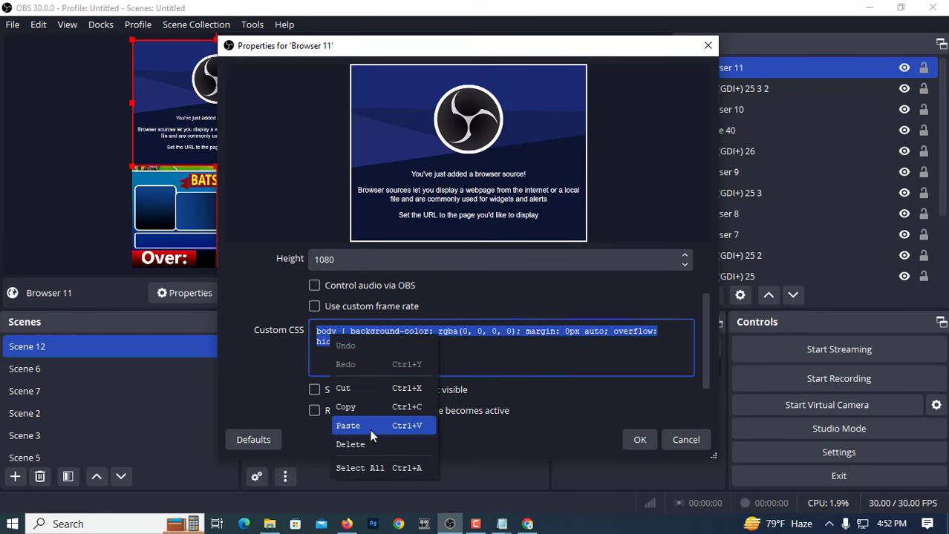
left_click(369, 429)
left_click(643, 441)
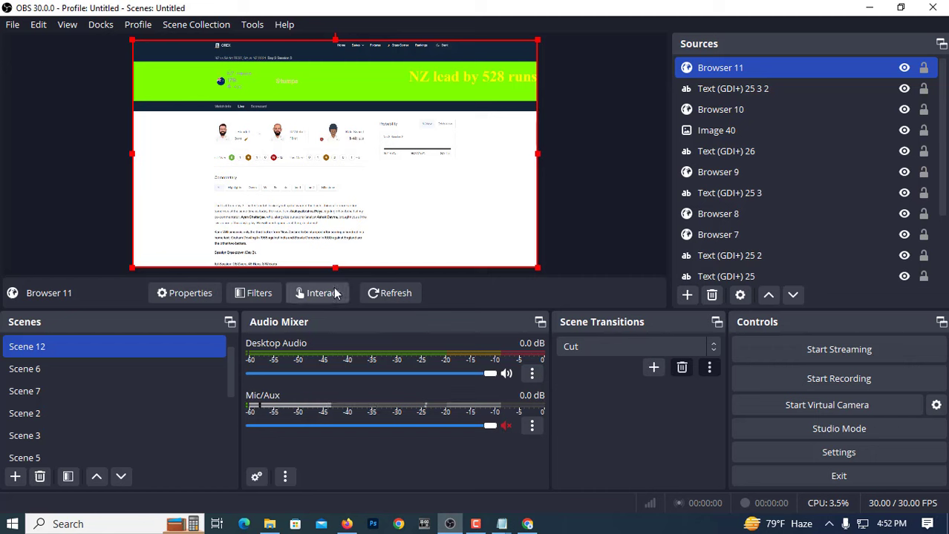
Step: Crop Browser 11's bottom, top and left down to the green 'NZ lead by 528 runs' banner
left_click_drag(335, 267, 367, 87)
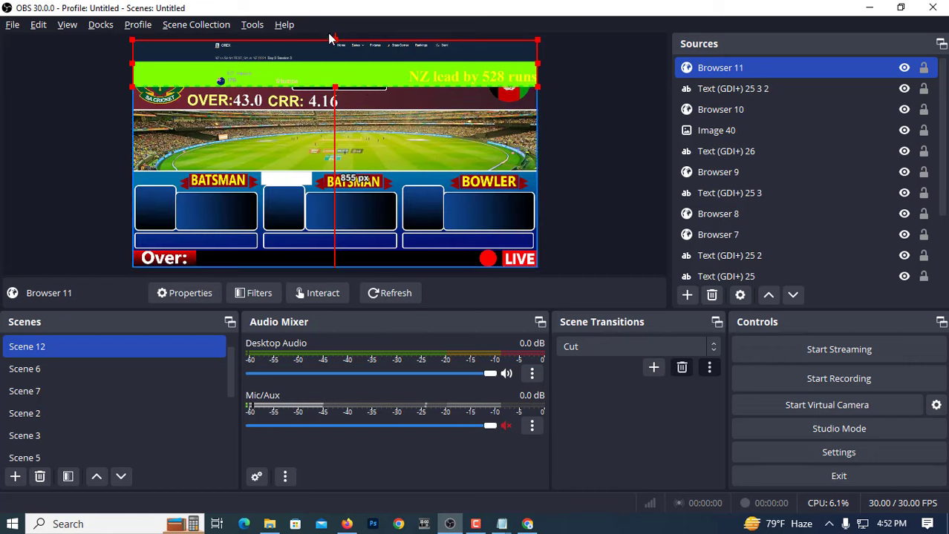
left_click_drag(335, 39, 338, 69)
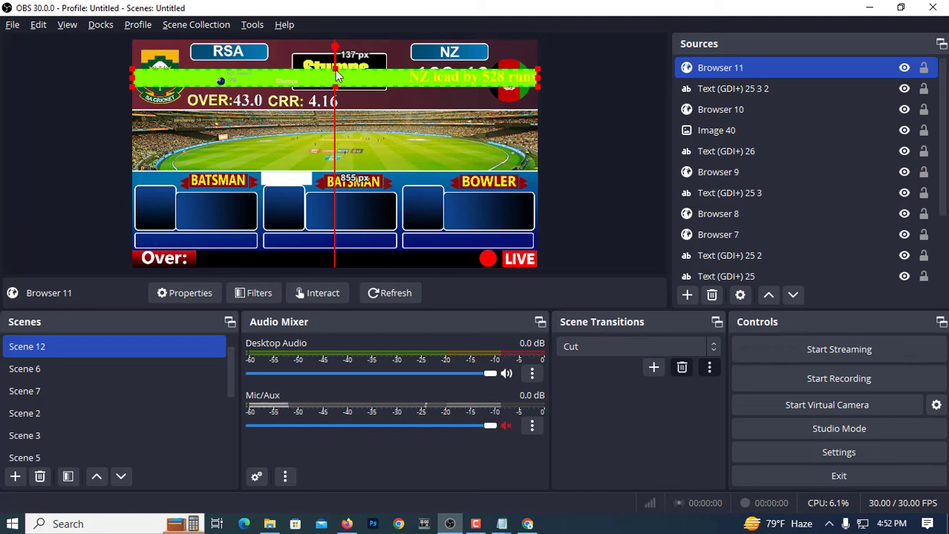
mouse_move(133, 77)
left_mouse_down()
mouse_move(405, 75)
mouse_move(402, 96)
left_mouse_up()
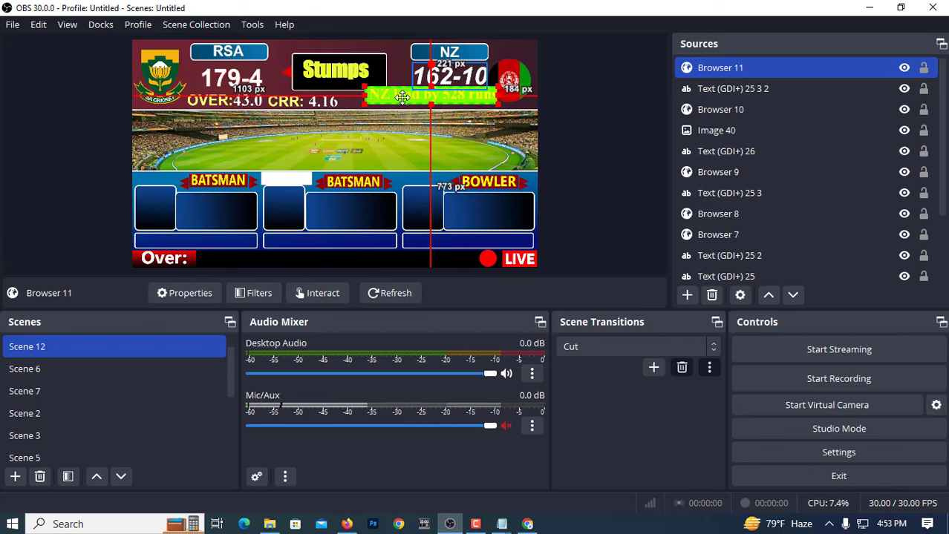
Step: Add a Color Key filter to Browser 11
right_click(403, 95)
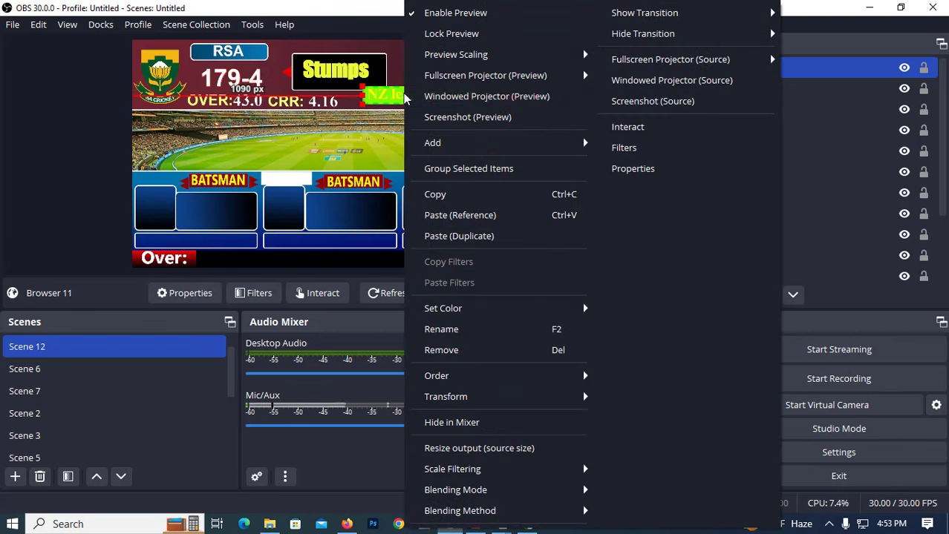
left_click(627, 147)
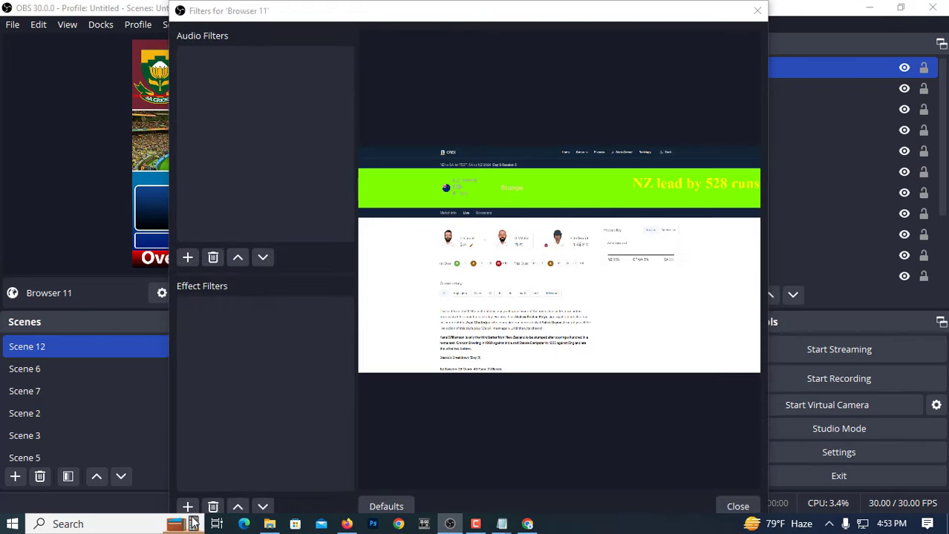
left_click(187, 506)
left_click(220, 331)
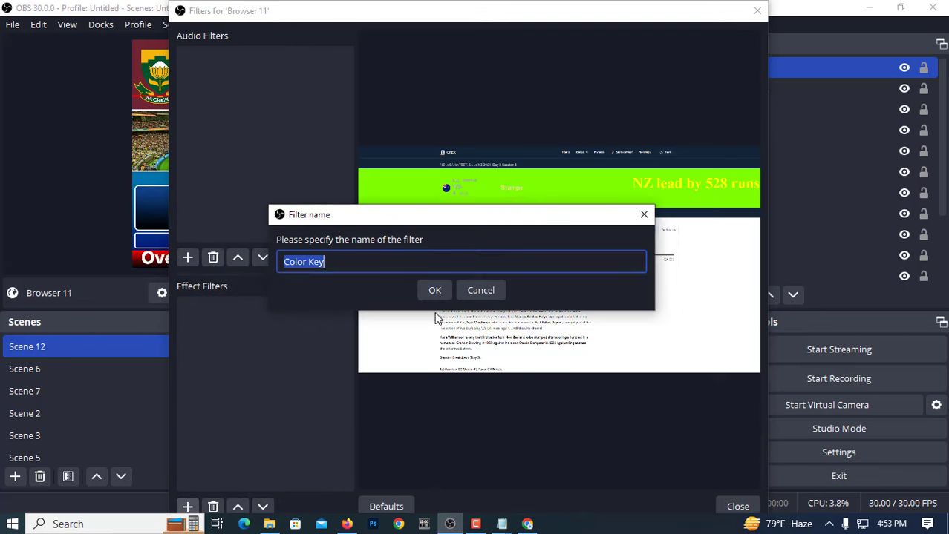
left_click(443, 287)
Step: Set the Color Key to a custom colour, #7fff00, sampled from the banner's green
left_click(530, 214)
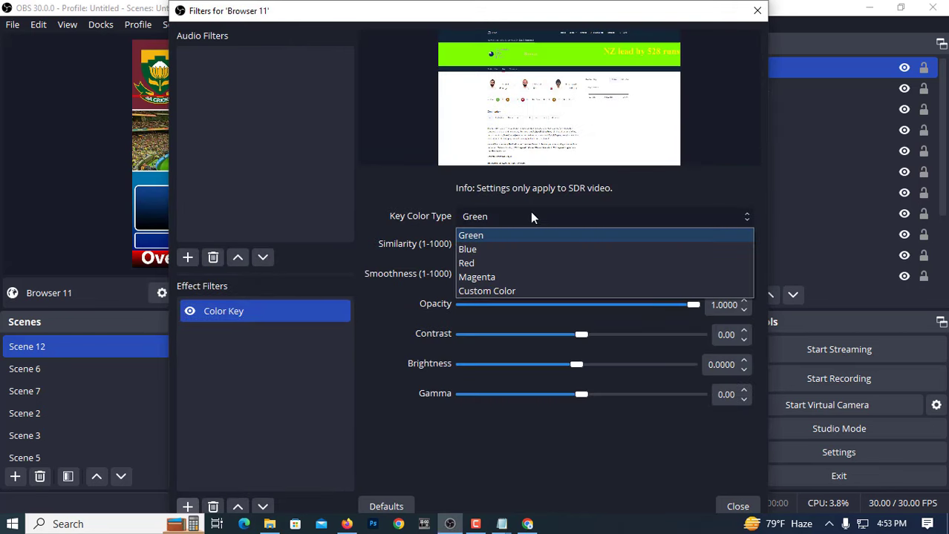
left_click(496, 293)
left_click(673, 248)
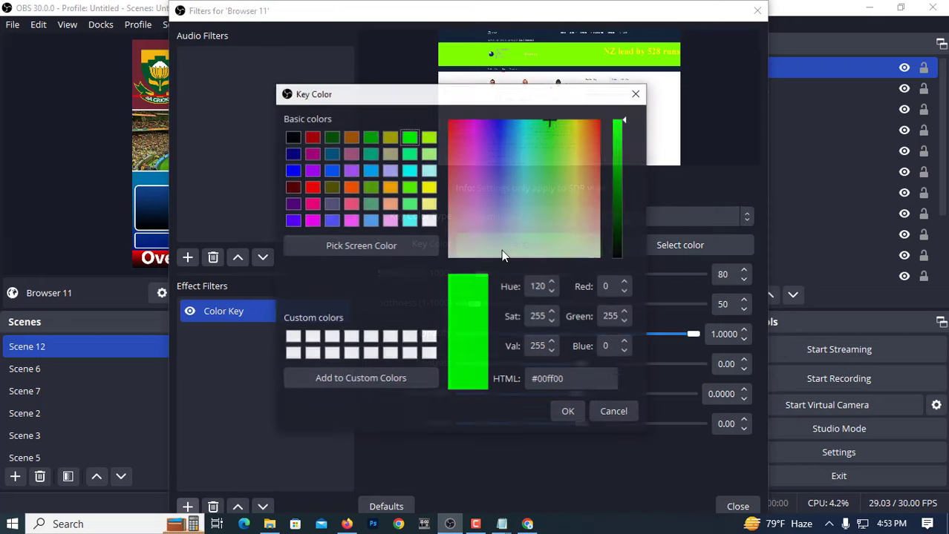
left_click(385, 255)
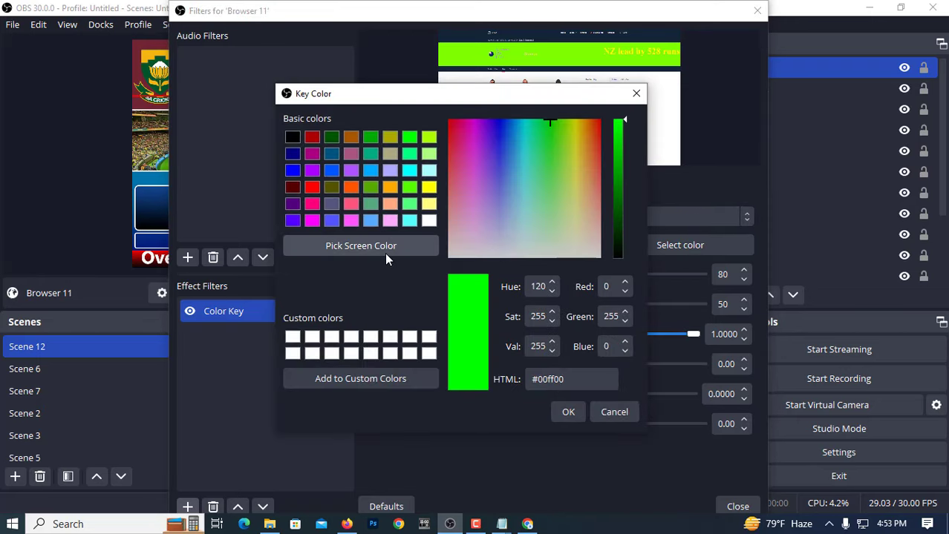
left_click(566, 57)
left_click(327, 248)
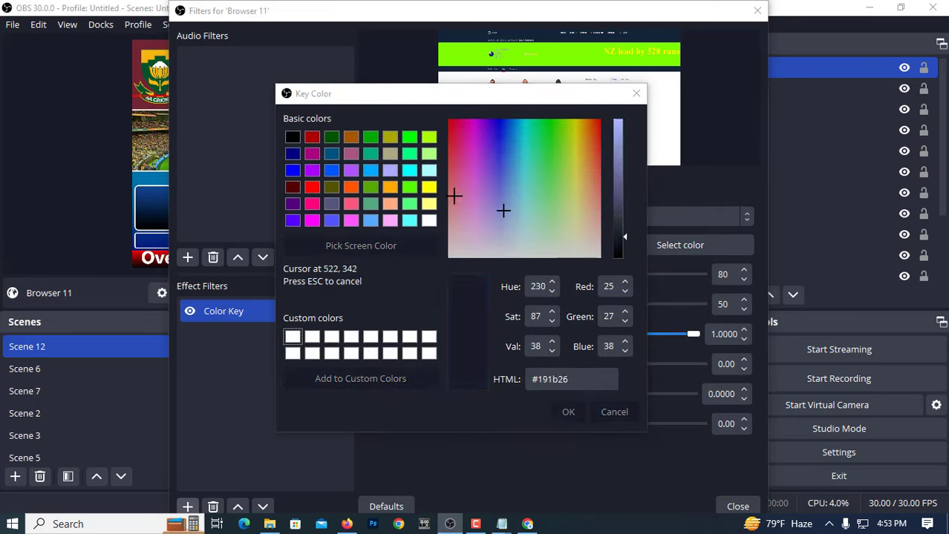
left_click(576, 59)
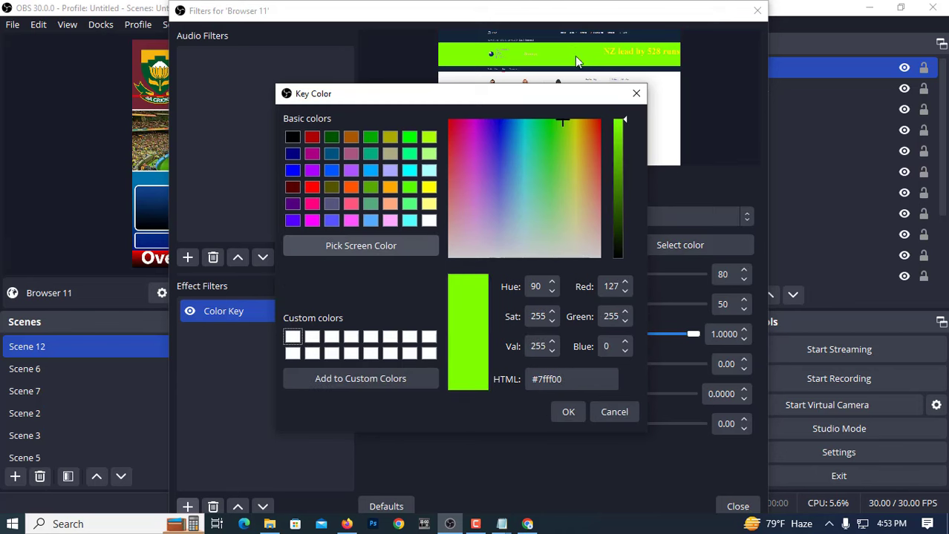
left_click(567, 412)
left_click(737, 506)
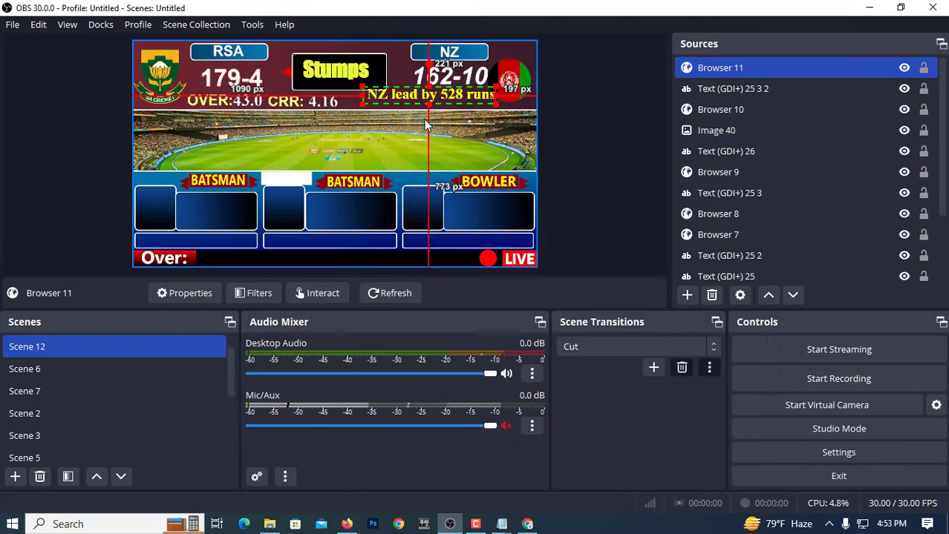
Step: Nudge the 'NZ lead by 528 runs' text into line with the CRR readout
left_click(57, 134)
left_click_drag(406, 97, 401, 98)
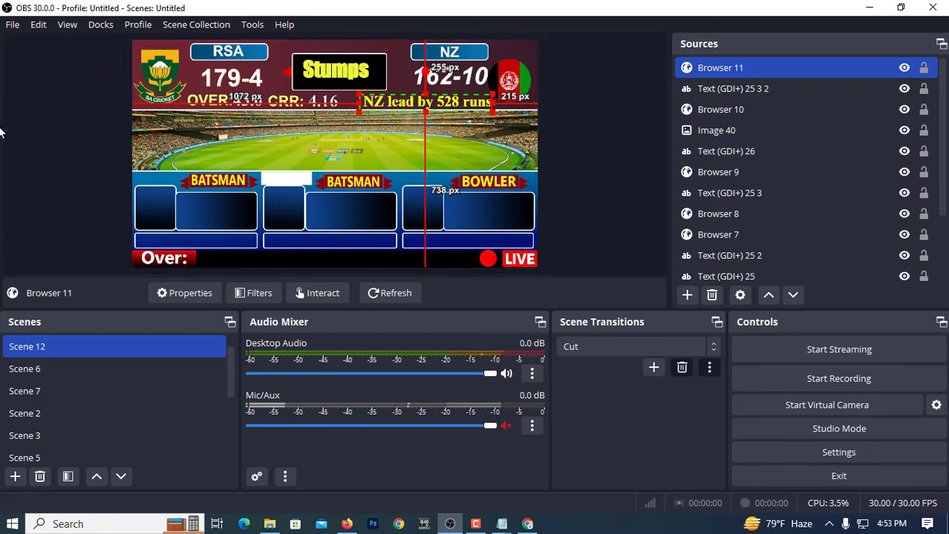
left_click(70, 132)
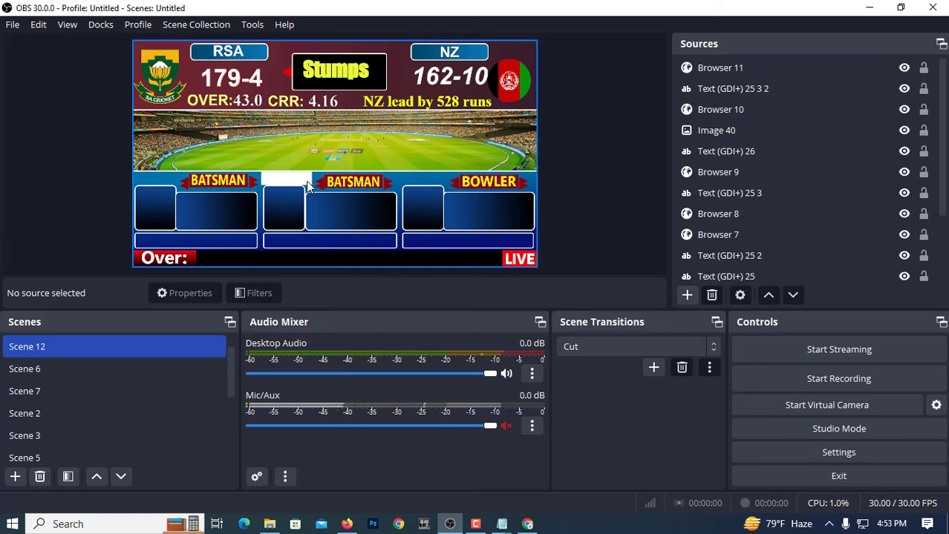
Step: Open 'part 3 code (patnership)' in Notepad and close the crr code file
left_click(278, 526)
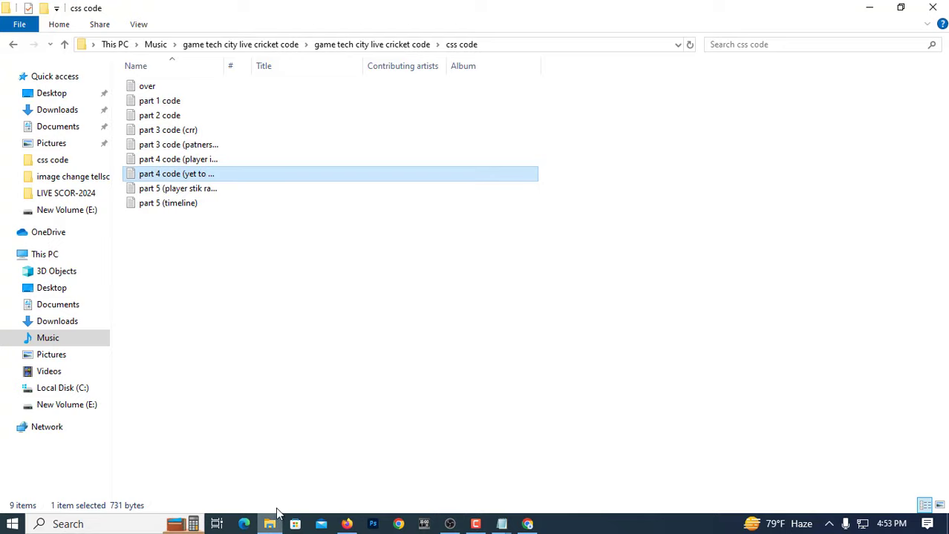
double_click(184, 146)
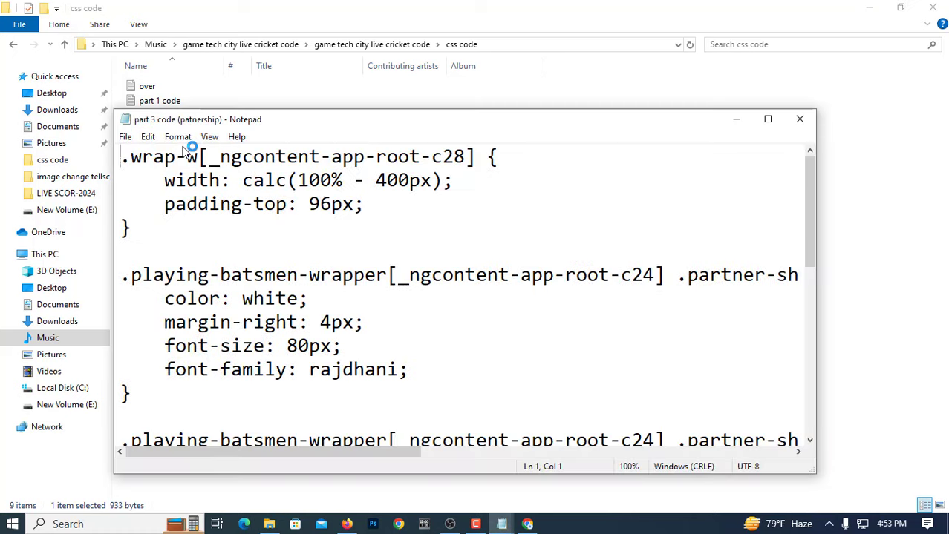
scroll(297, 297, "down", 3)
scroll(296, 296, "down", 1)
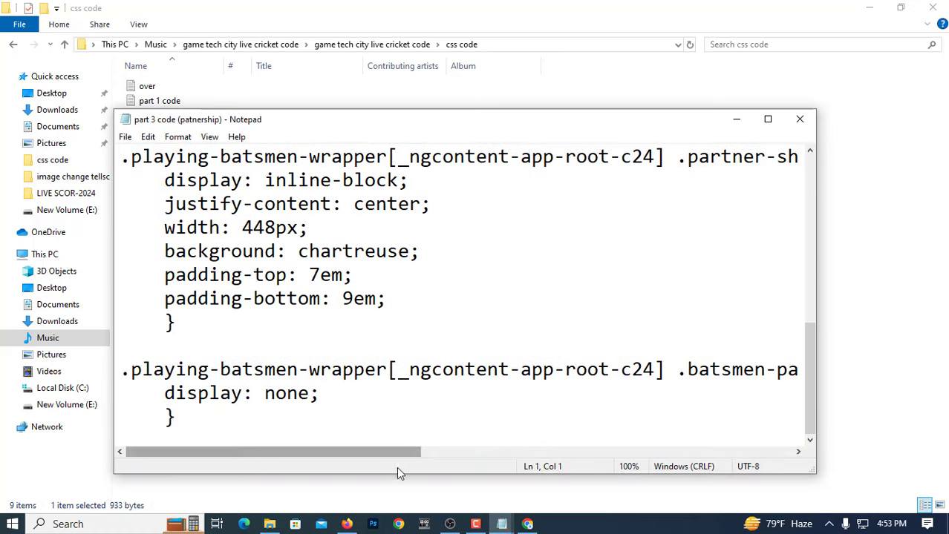
mouse_move(502, 524)
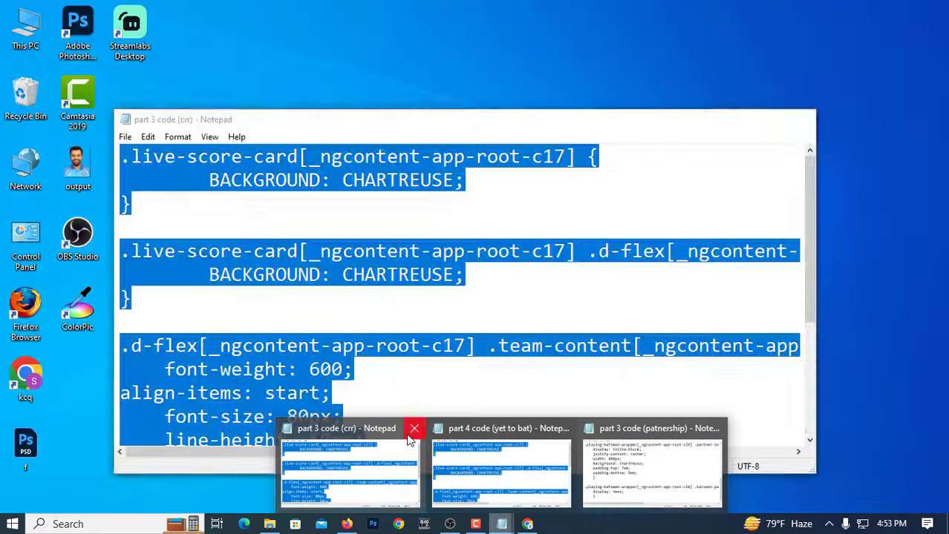
left_click(413, 429)
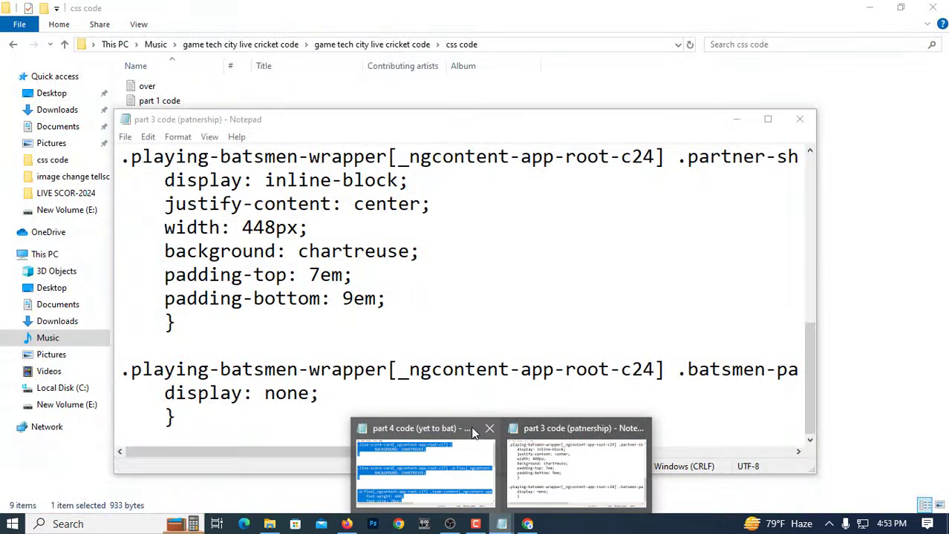
left_click(446, 460)
Step: Copy the CREX live-score page address and return to OBS
left_click(347, 524)
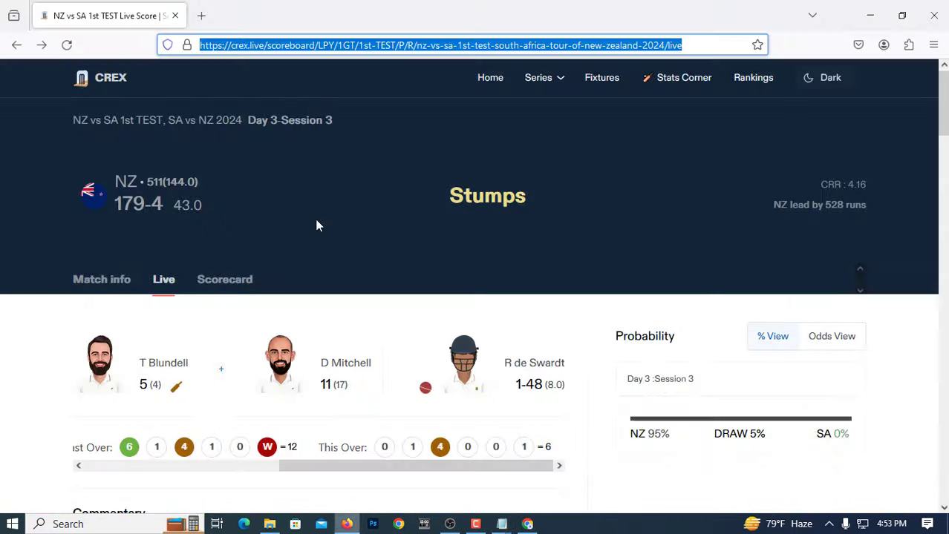
right_click(360, 46)
left_click(386, 128)
left_click(449, 524)
Step: Add a Browser 12 source with the CREX live page URL at 1920×1080
left_click(684, 295)
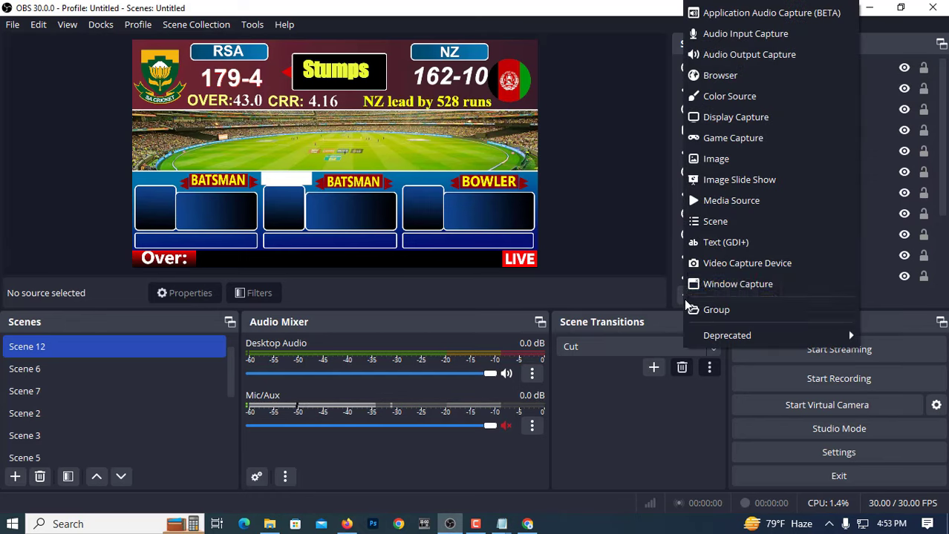
left_click(727, 77)
left_click(512, 348)
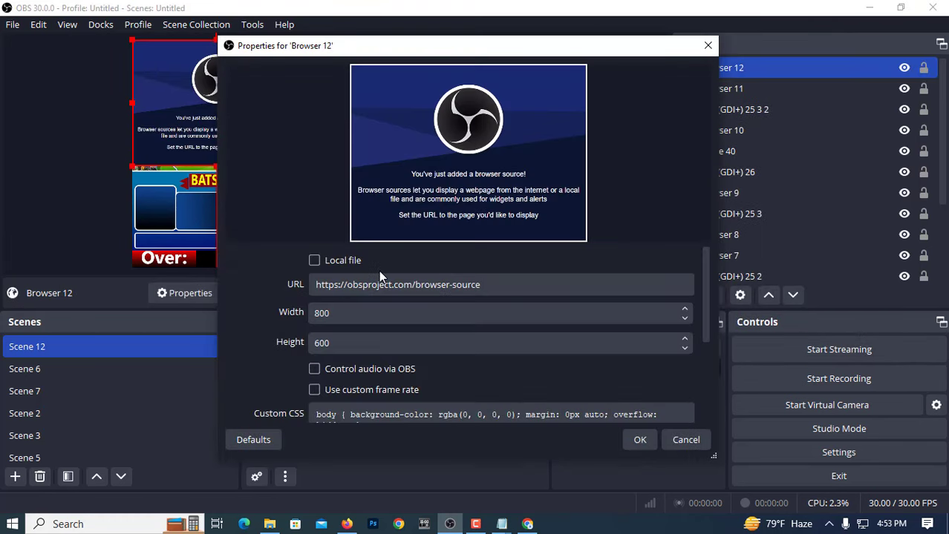
triple_click(381, 284)
right_click(380, 284)
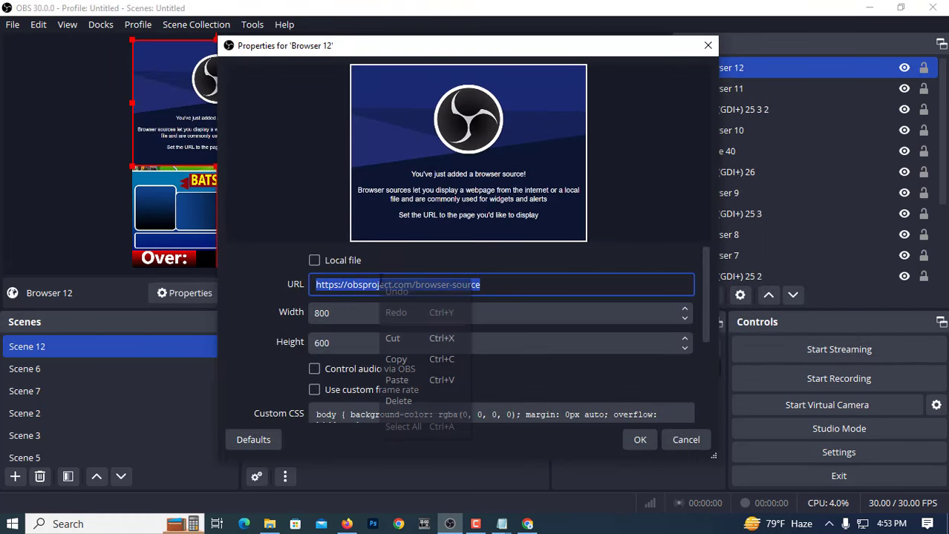
left_click(401, 379)
double_click(329, 312)
type("1920")
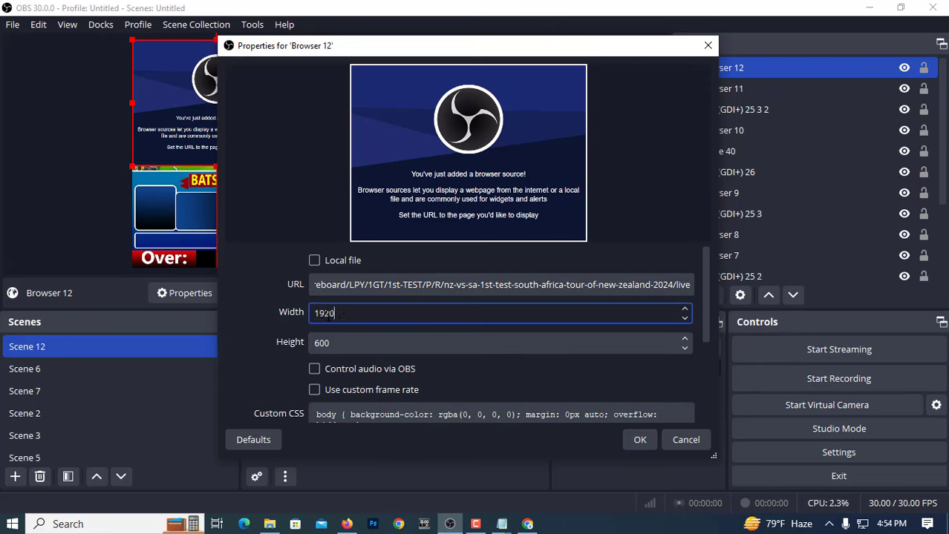
double_click(330, 343)
type("1080")
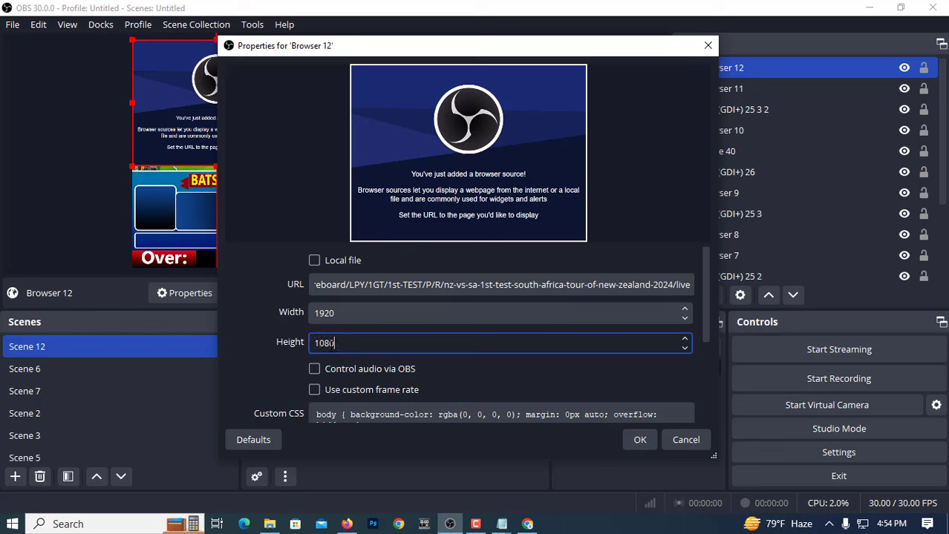
scroll(386, 367, "down", 2)
Step: Close the part 4 code window and copy all the partnership CSS
mouse_move(501, 524)
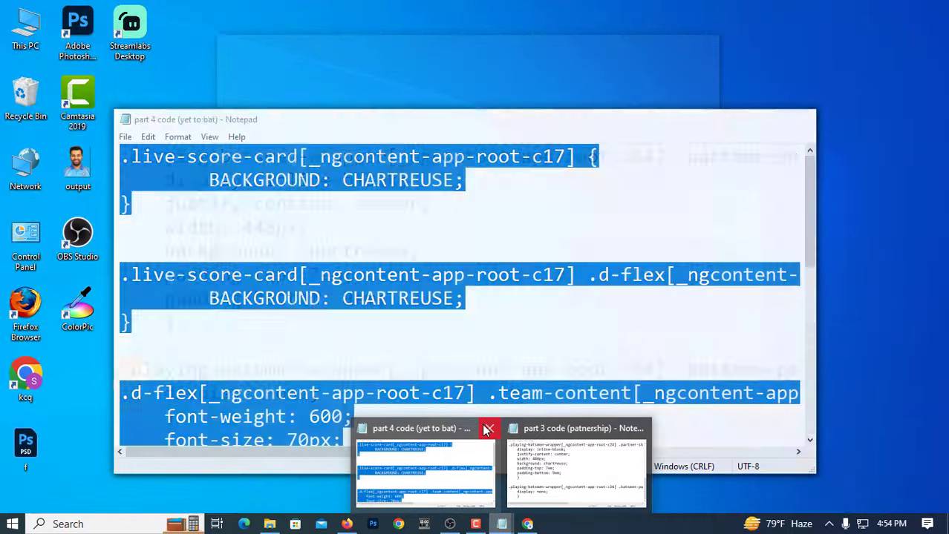
left_click(487, 429)
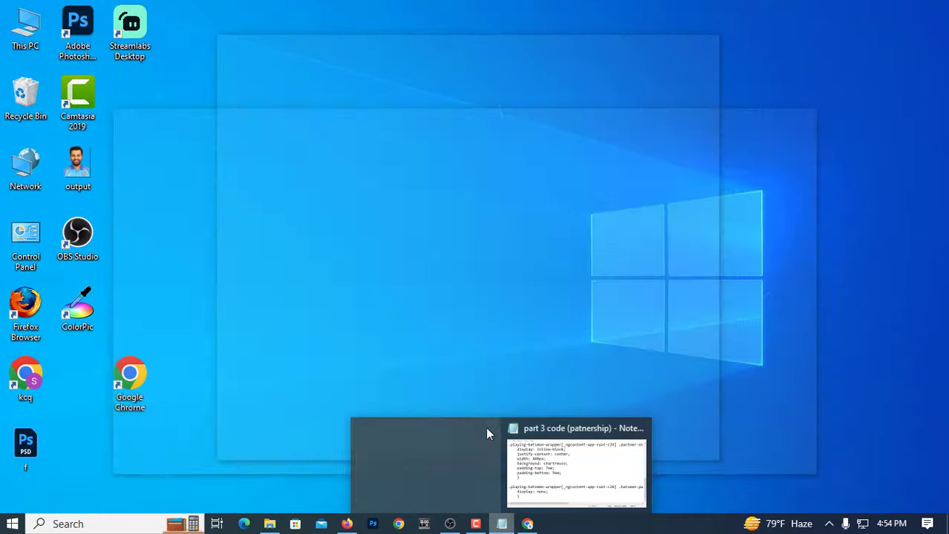
left_click(512, 445)
left_click_drag(186, 417, 6, 24)
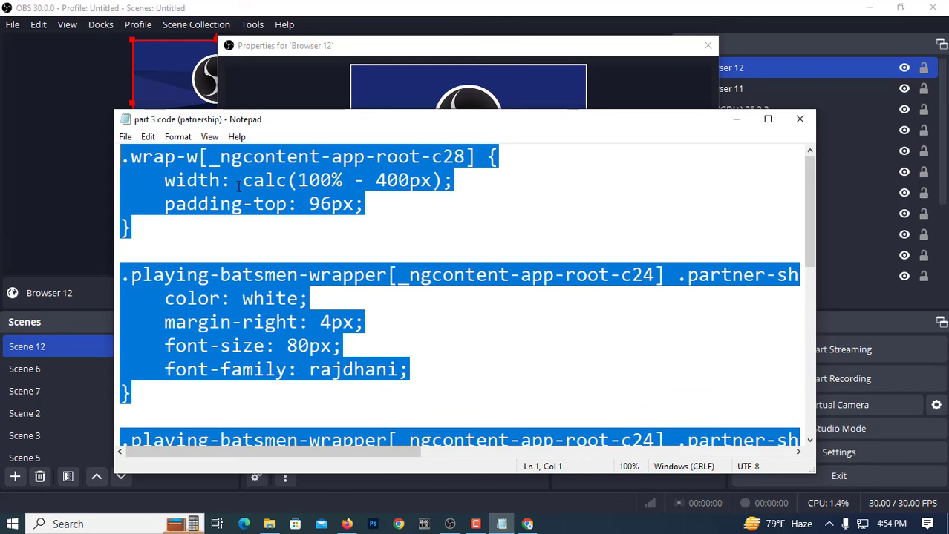
right_click(230, 178)
left_click(351, 224)
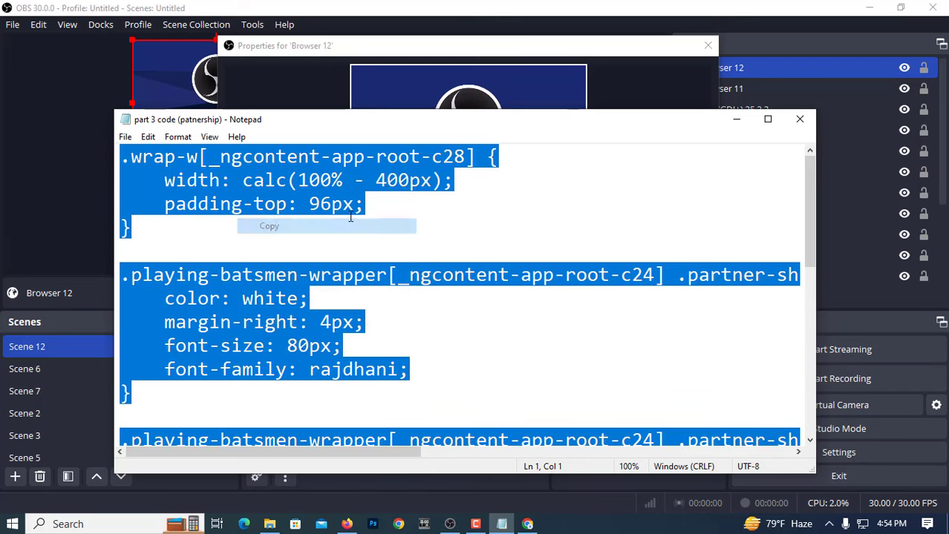
left_click(737, 119)
Step: Replace Browser 12's custom CSS with the partnership CSS and apply
scroll(375, 315, "down", 1)
triple_click(375, 316)
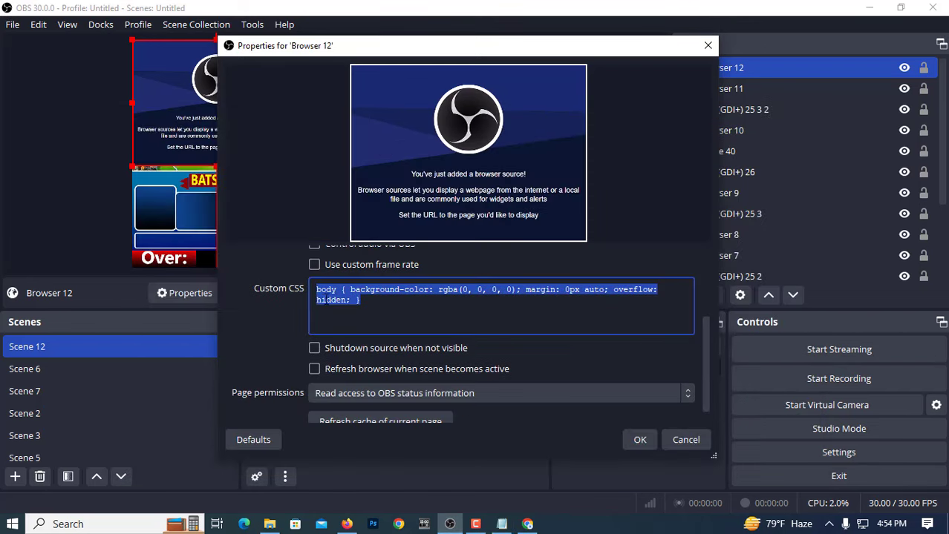
right_click(318, 298)
left_click(346, 387)
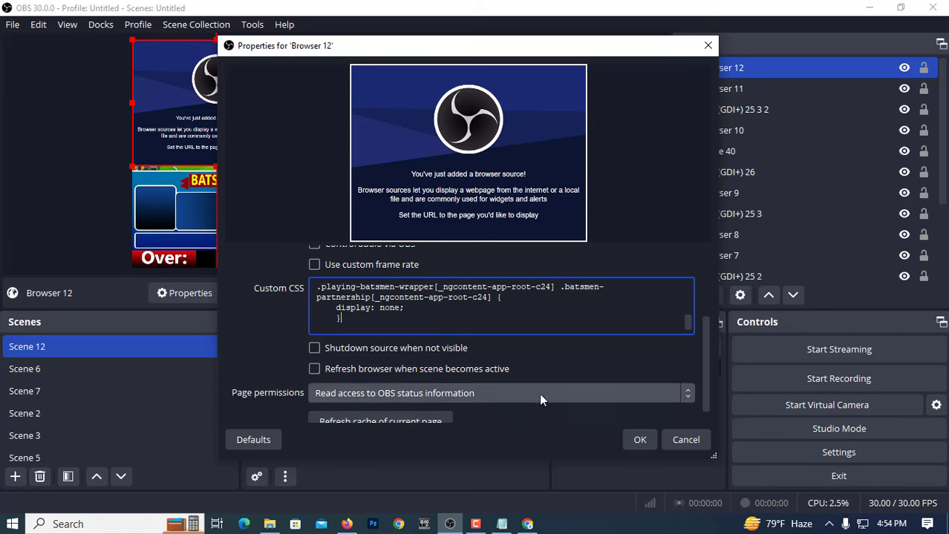
left_click(648, 443)
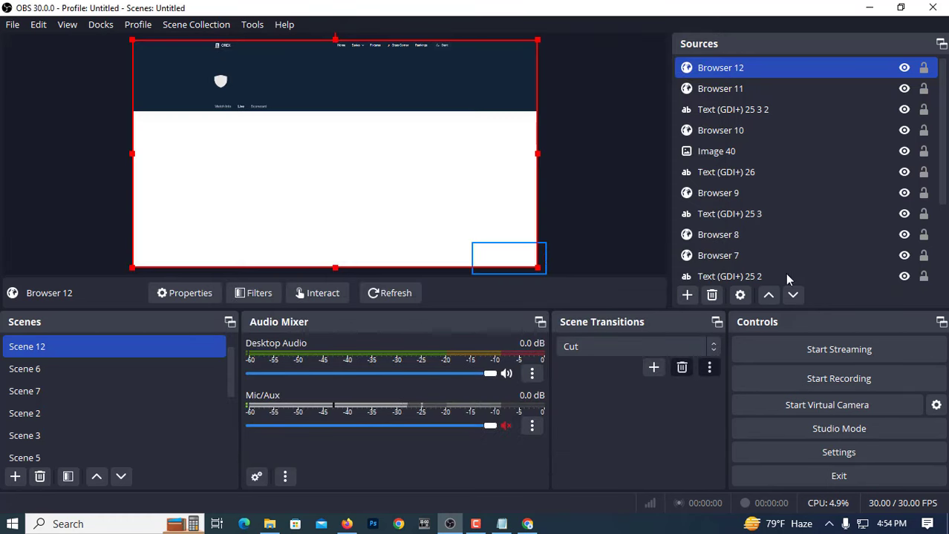
Step: Reopen Browser 12's properties and refresh the cached page
right_click(738, 67)
left_click(808, 35)
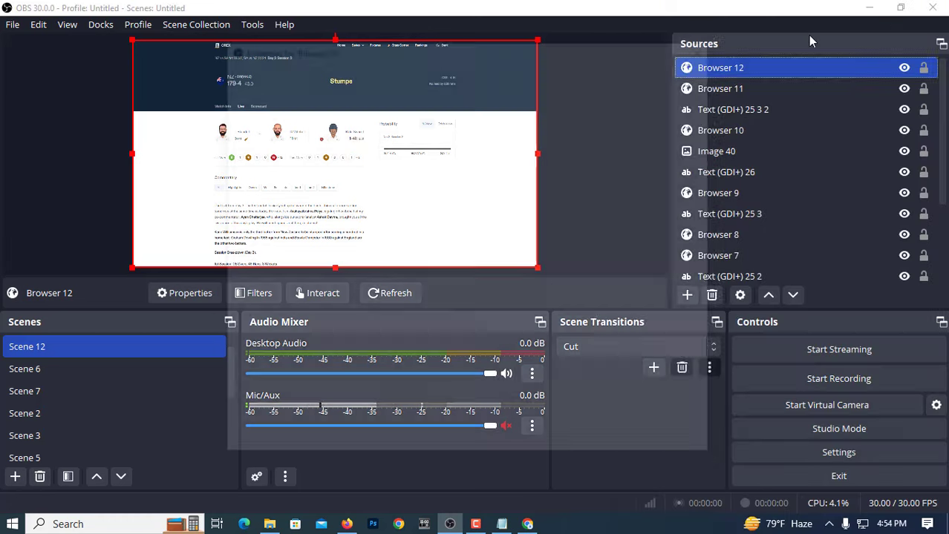
left_click_drag(705, 289, 700, 405)
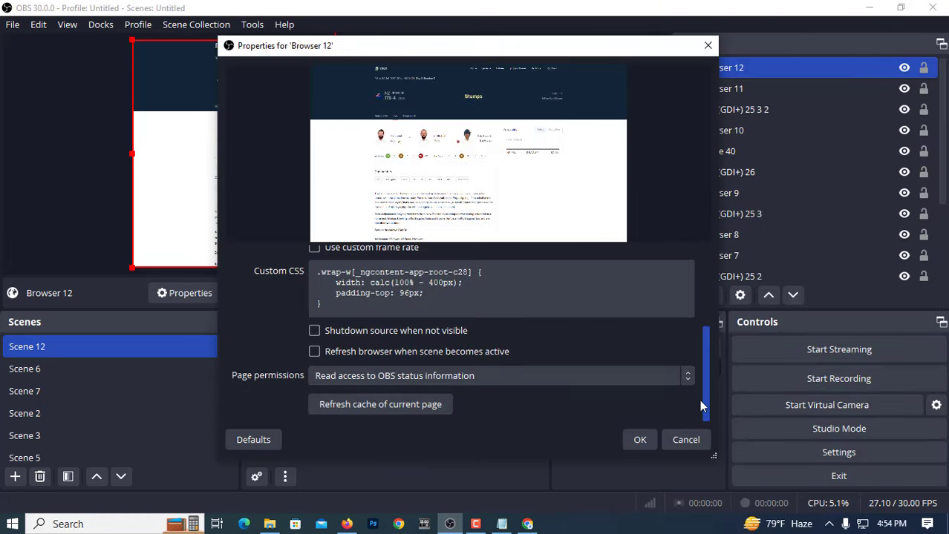
left_click(364, 403)
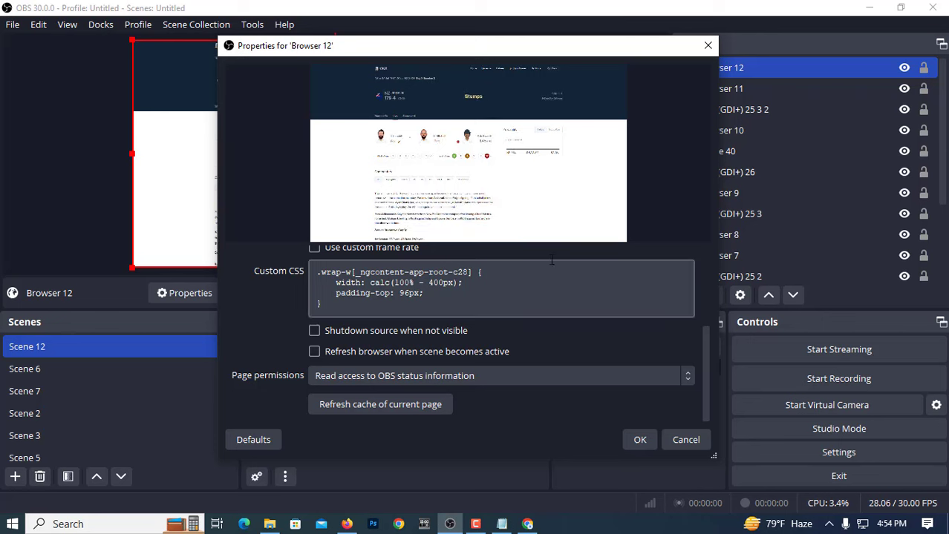
left_click(634, 442)
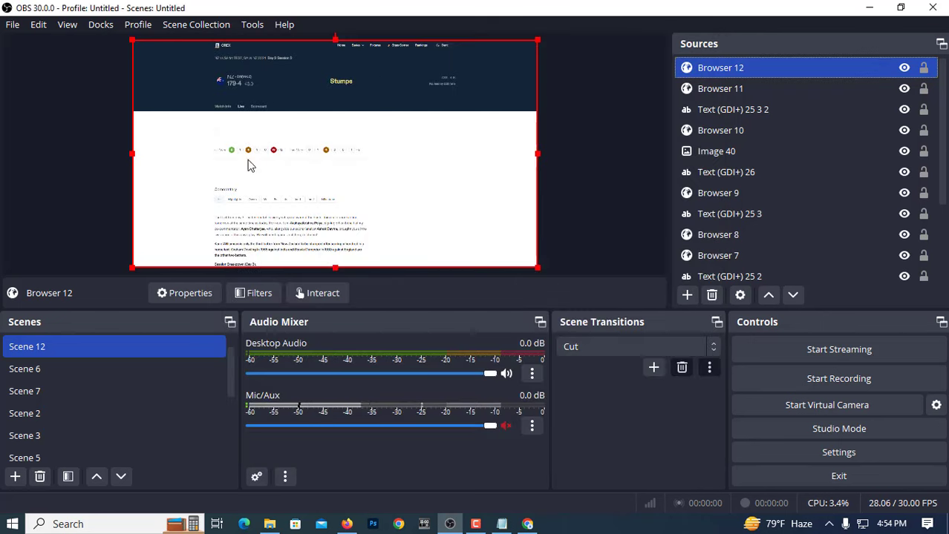
Step: Check Browser 12's live page in its Interact window, then close it
right_click(228, 134)
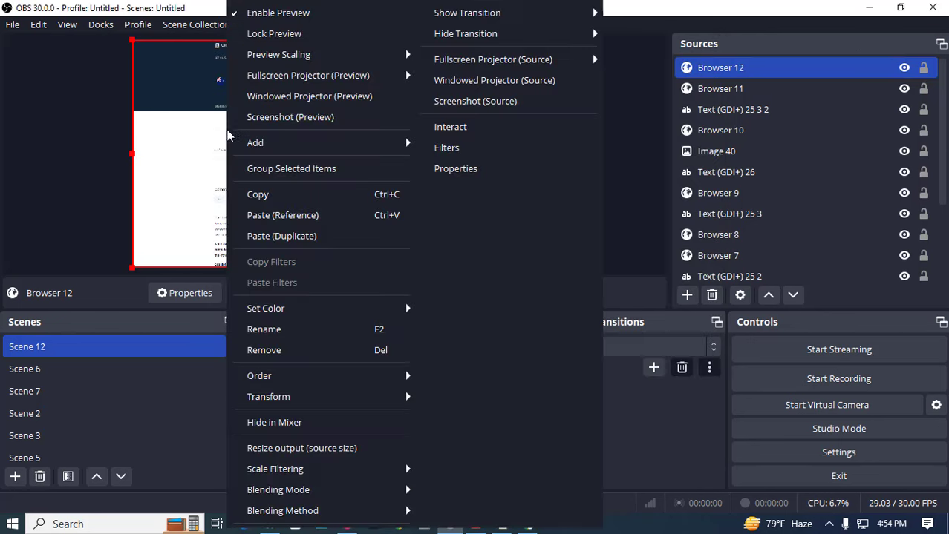
left_click(450, 127)
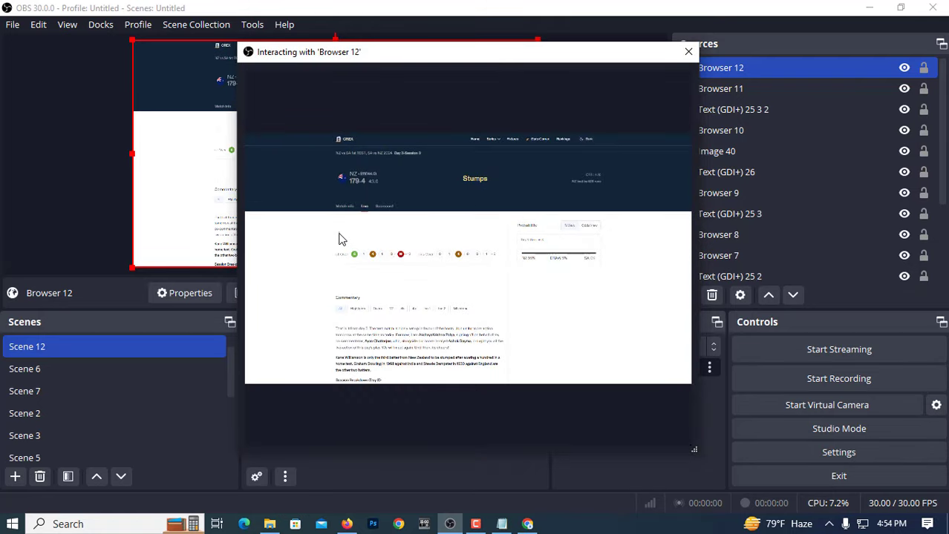
left_click(689, 53)
Step: Add a default Chroma Key filter to Browser 12
right_click(710, 69)
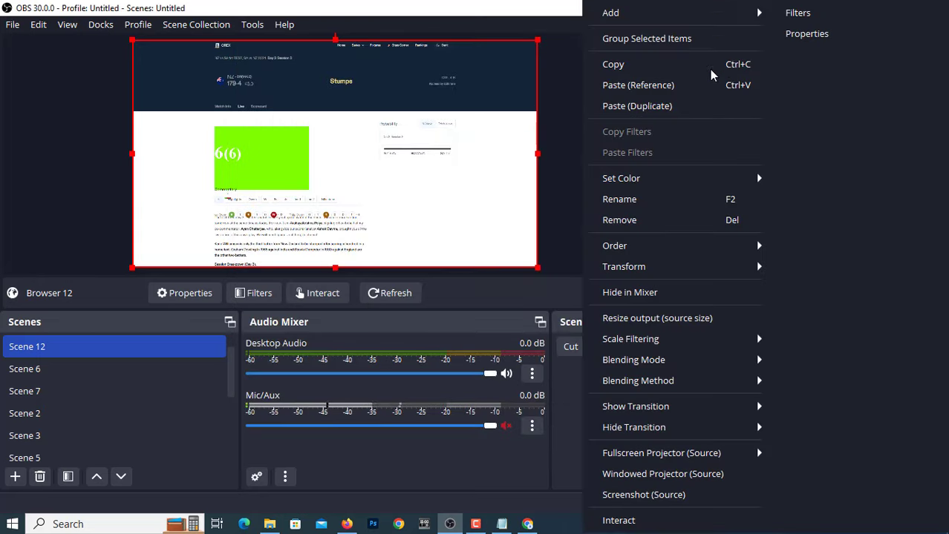
left_click(798, 12)
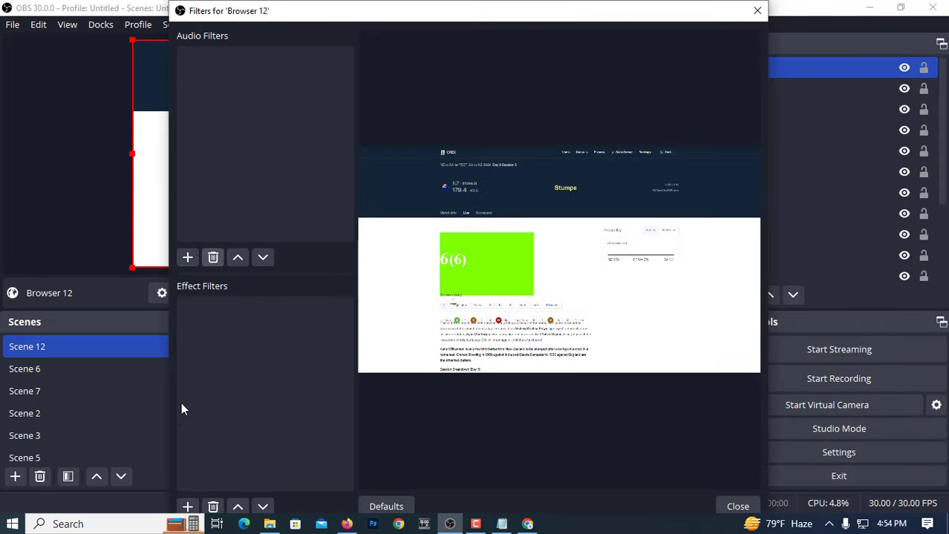
left_click(187, 507)
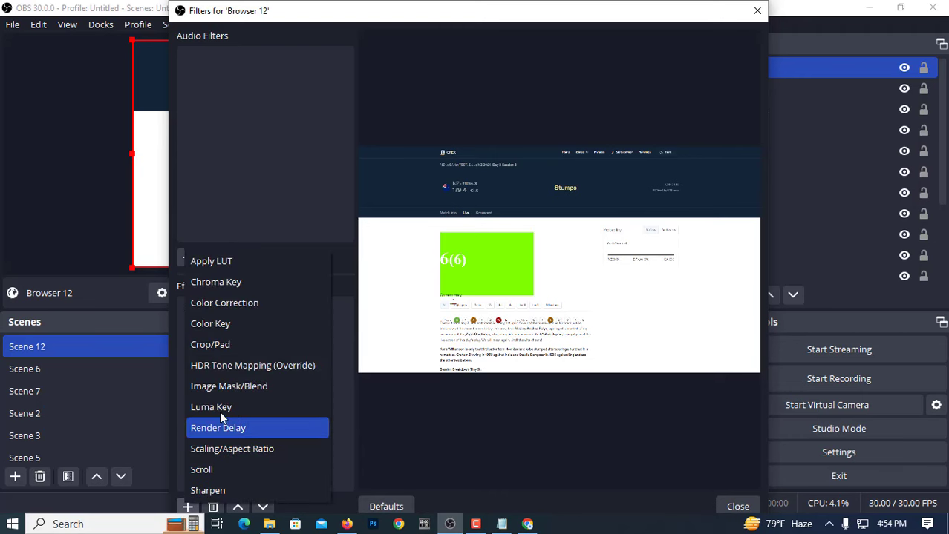
left_click(230, 283)
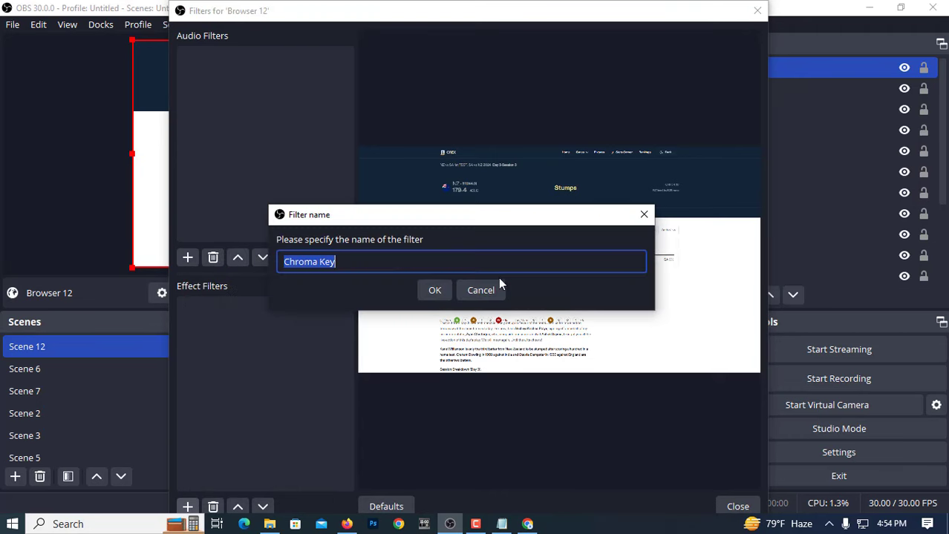
left_click(432, 290)
left_click(758, 11)
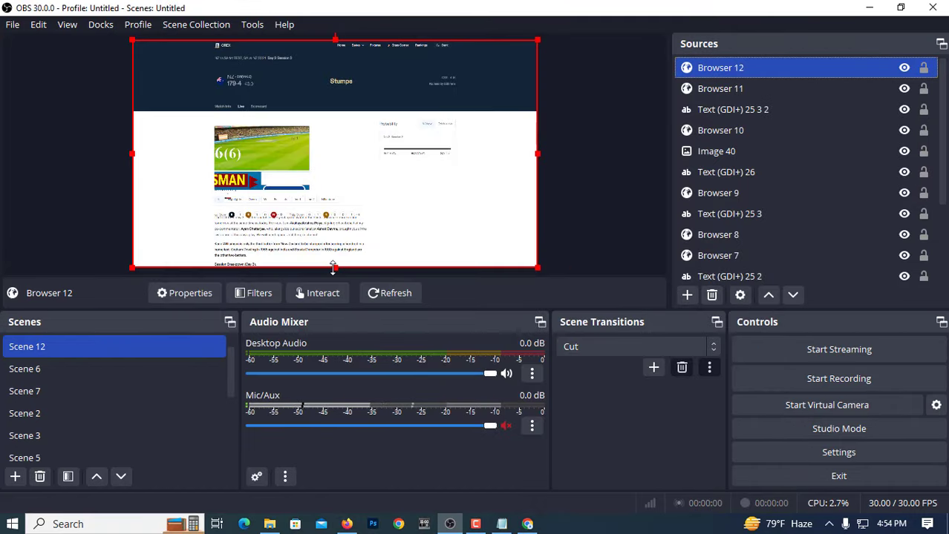
Step: Crop Browser 12 to the 5(6) over box and place it beside the first BATSMAN heading
left_click_drag(334, 268, 342, 167)
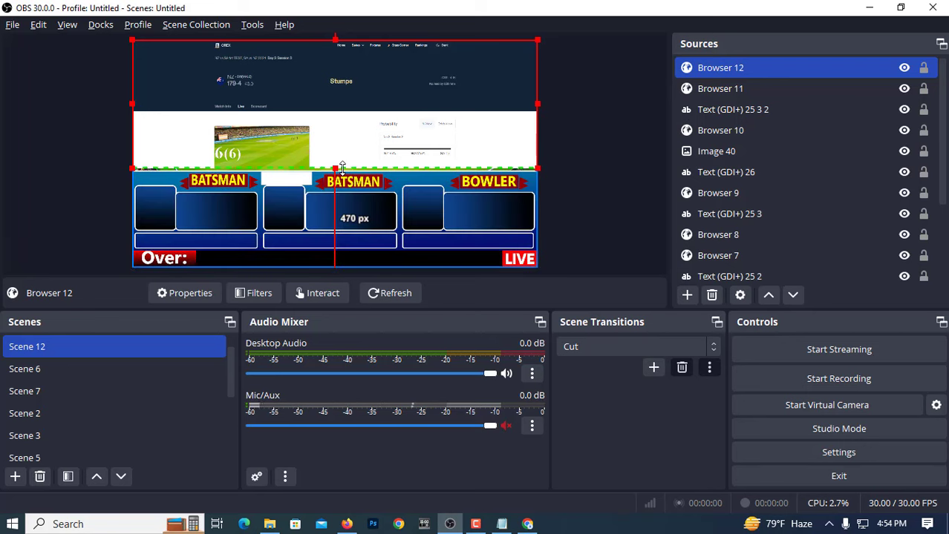
left_click_drag(335, 40, 324, 138)
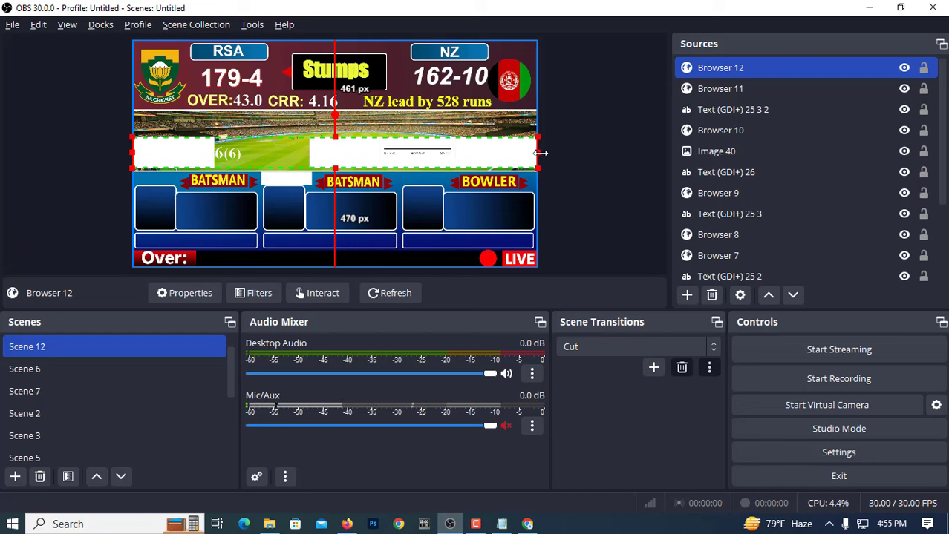
mouse_move(538, 153)
left_mouse_down()
mouse_move(126, 163)
mouse_move(216, 170)
left_mouse_up()
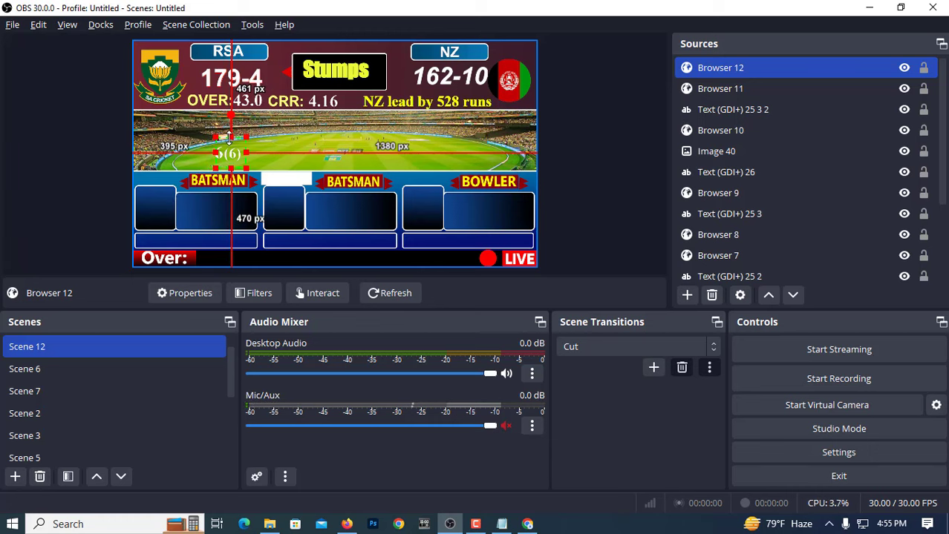
left_click_drag(229, 137, 231, 162)
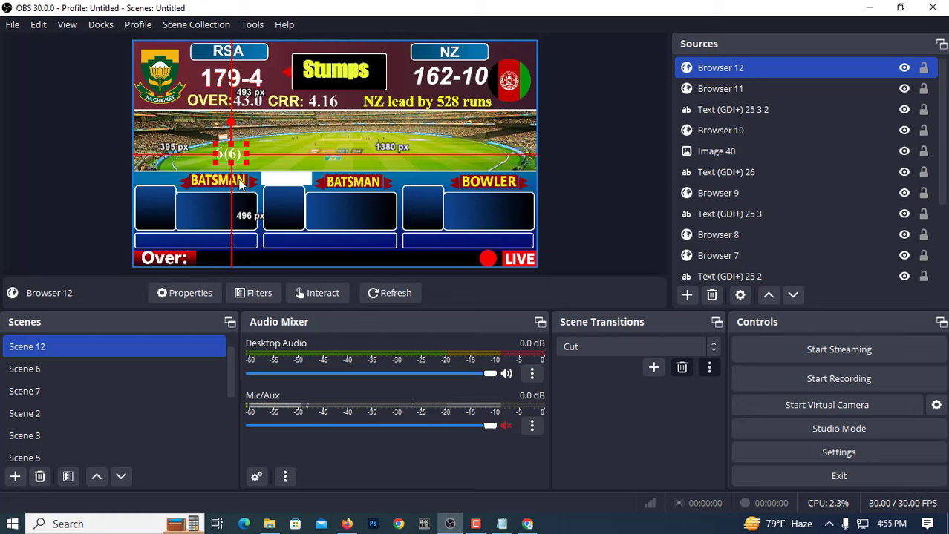
left_click_drag(230, 163, 408, 253)
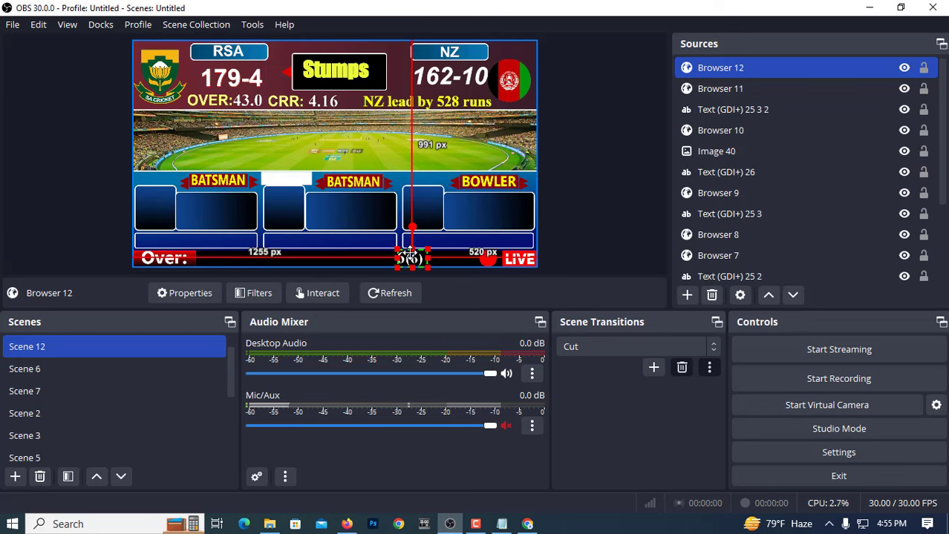
left_click_drag(409, 255, 285, 173)
Step: Delete 'white' from the first colour rule in the partnership CSS
left_click(503, 525)
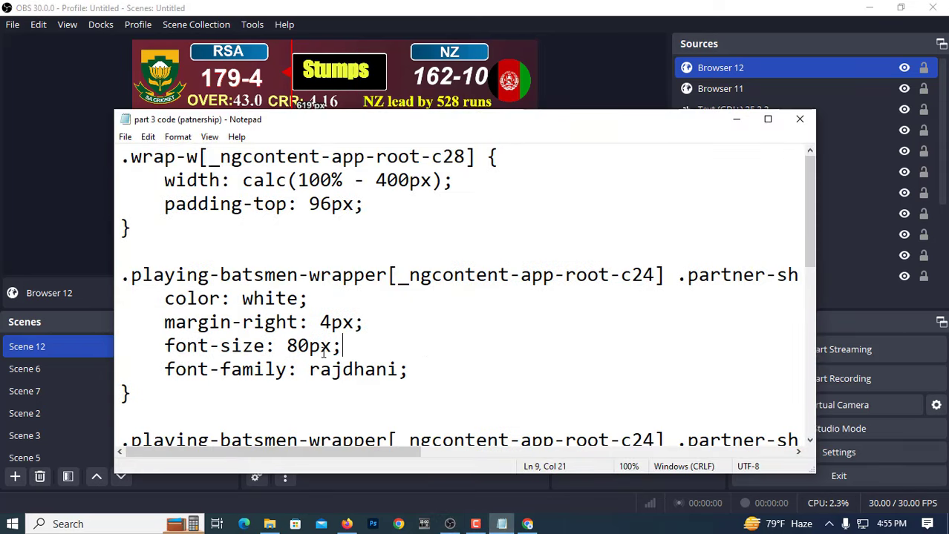
scroll(319, 357, "down", 2)
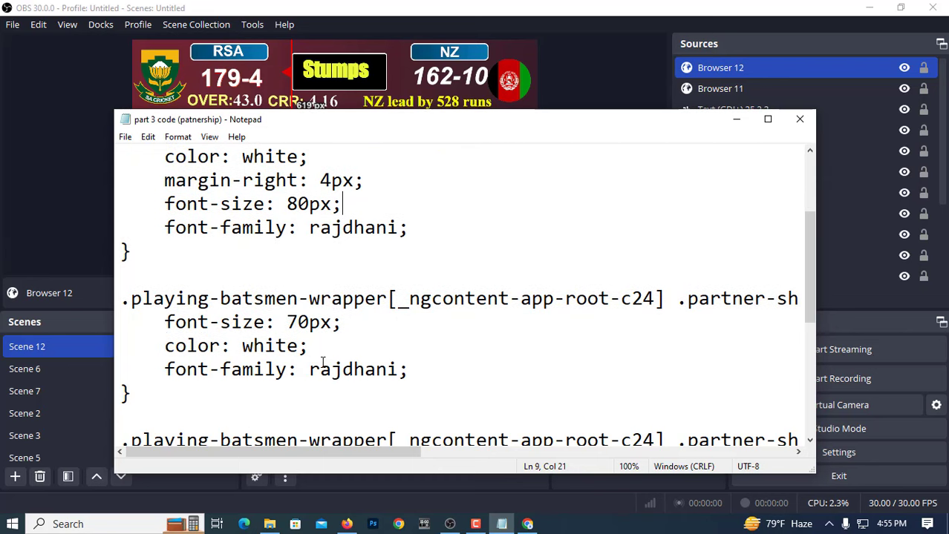
scroll(319, 362, "down", 2)
scroll(319, 362, "down", 1)
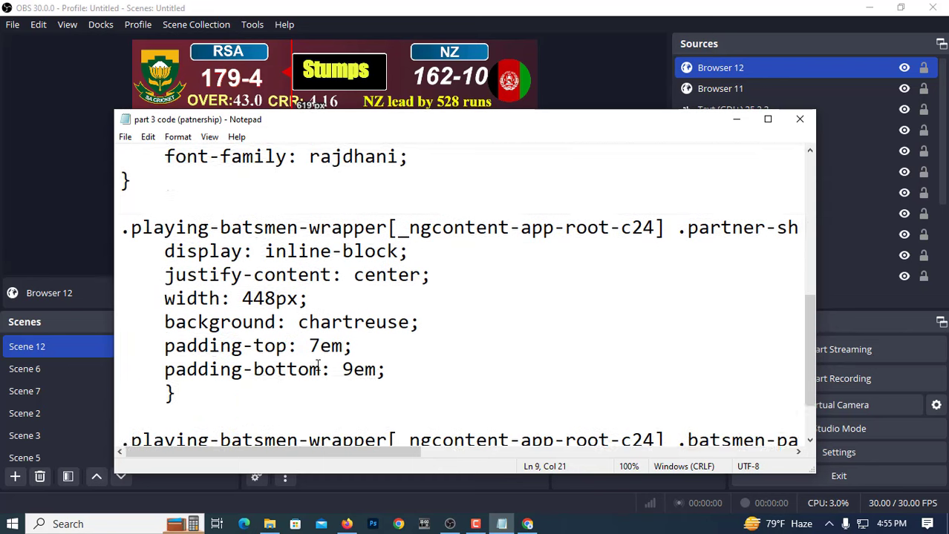
scroll(319, 362, "down", 1)
scroll(318, 364, "up", 1)
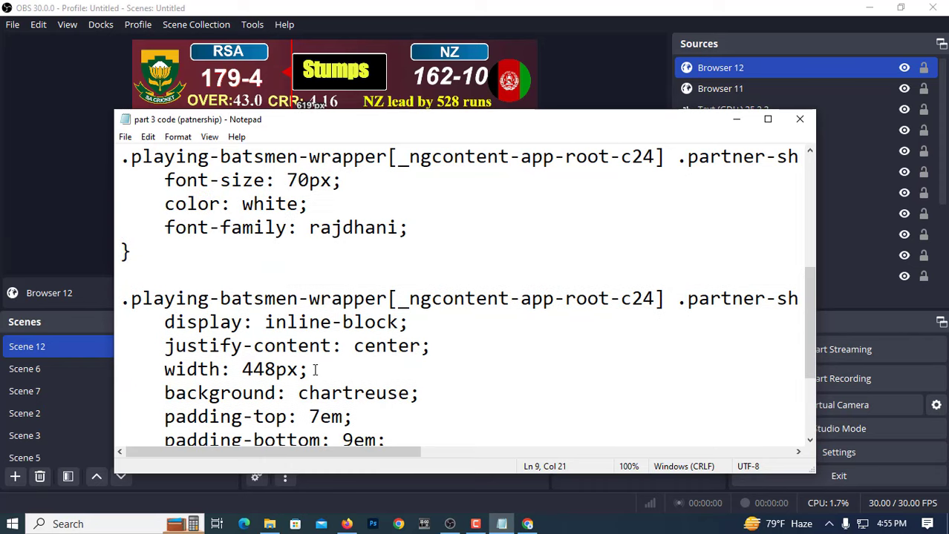
scroll(314, 371, "up", 5)
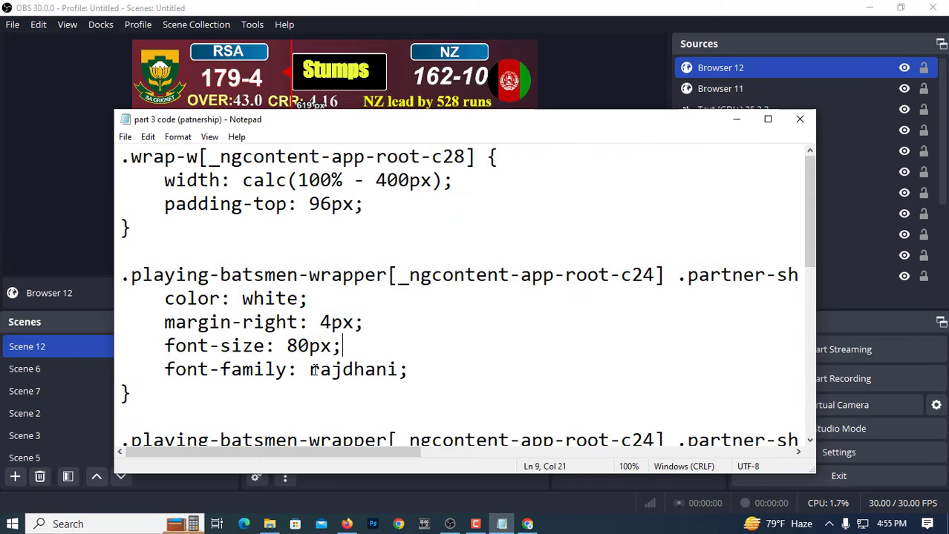
double_click(272, 299)
left_click_drag(299, 298, 242, 298)
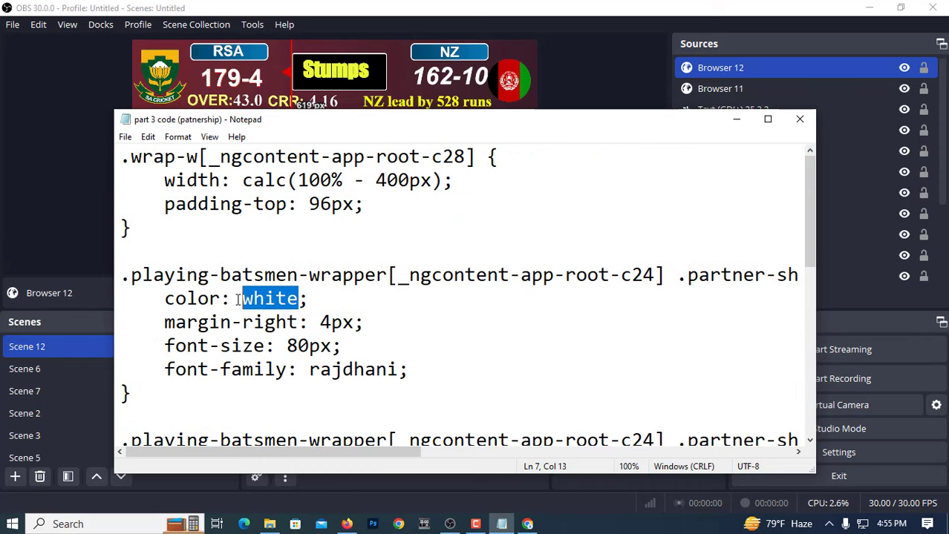
key("BackSpace")
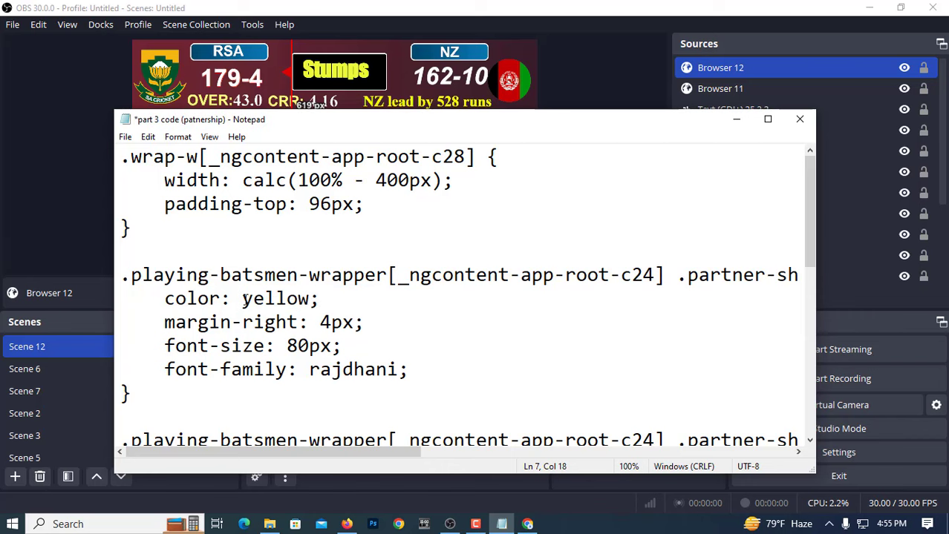
Step: Replace the second rule's 'white' colour, retyping it toward yellow
scroll(245, 298, "down", 1)
double_click(279, 349)
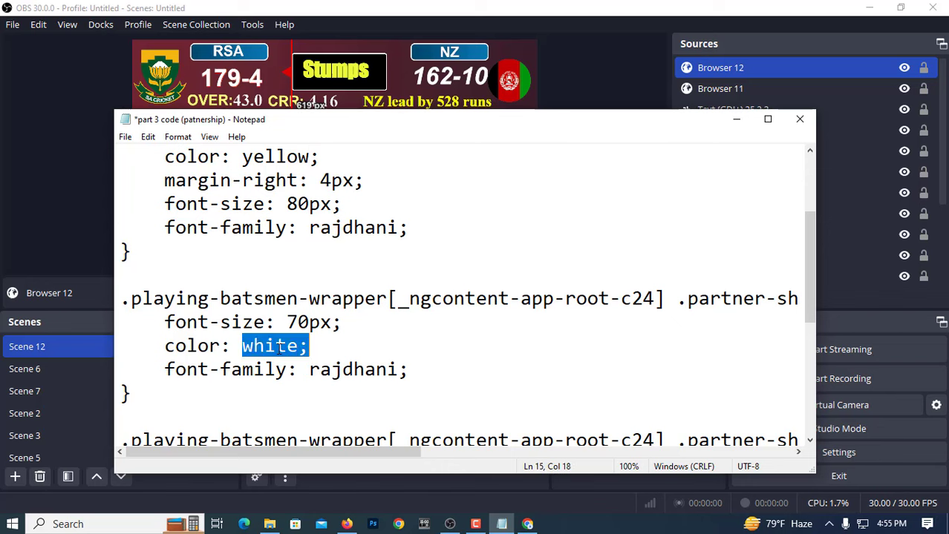
left_click_drag(298, 347, 239, 348)
key("BackSpace")
type("y")
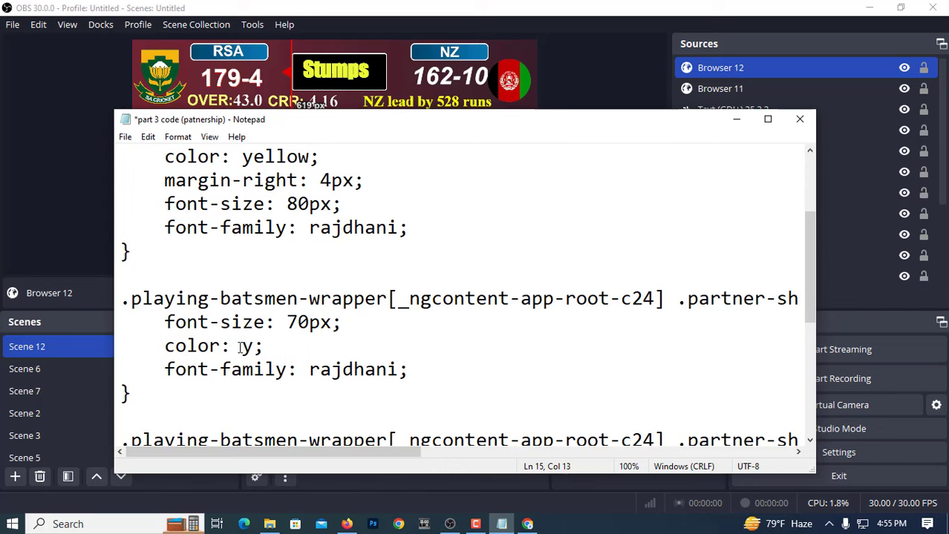
type("ellow")
Step: Copy the whole edited stylesheet
scroll(260, 354, "down", 4)
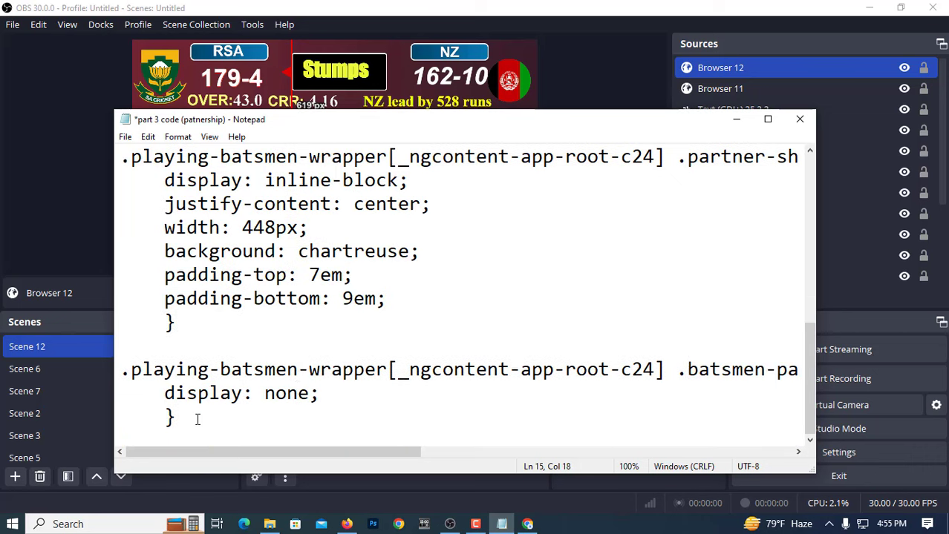
key("ctrl+a")
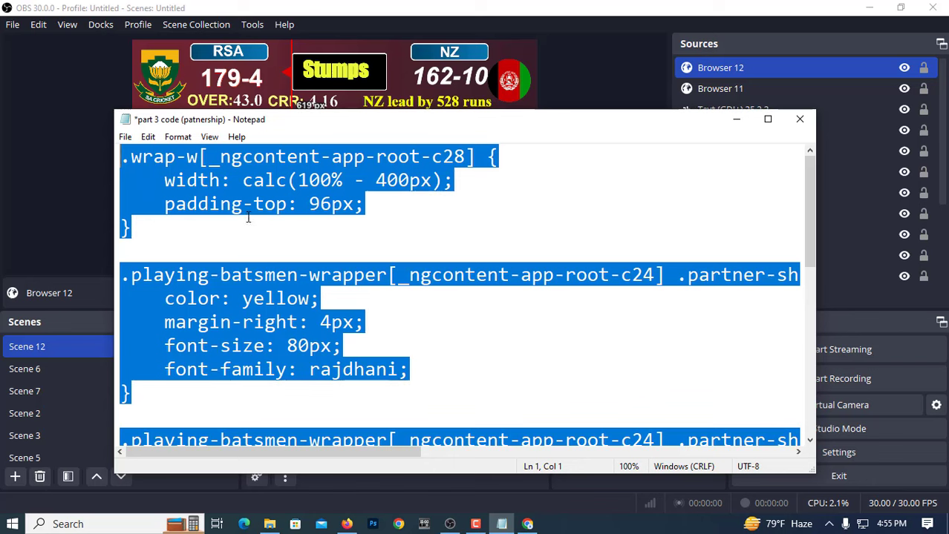
right_click(248, 216)
left_click(275, 261)
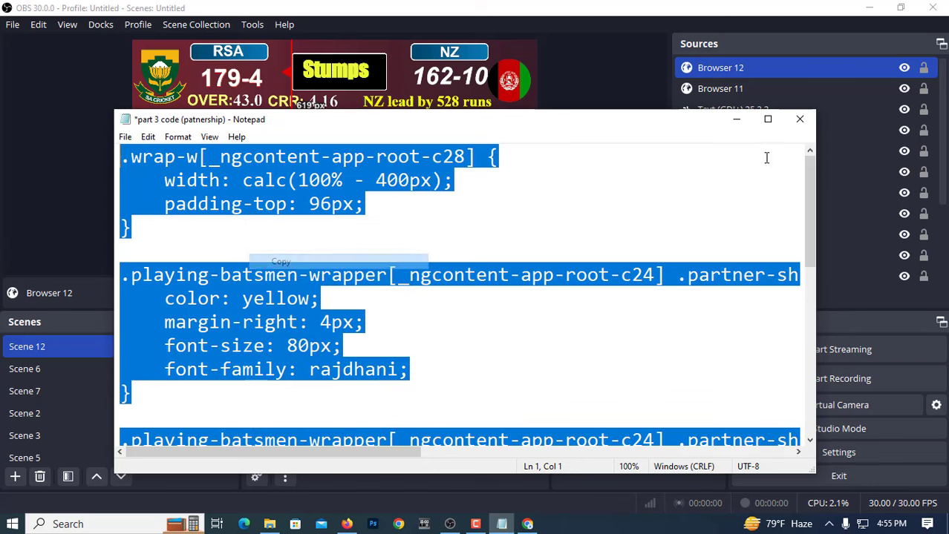
left_click(736, 121)
Step: Replace Browser 12's Custom CSS with the pasted updated stylesheet
double_click(735, 67)
scroll(389, 364, "down", 3)
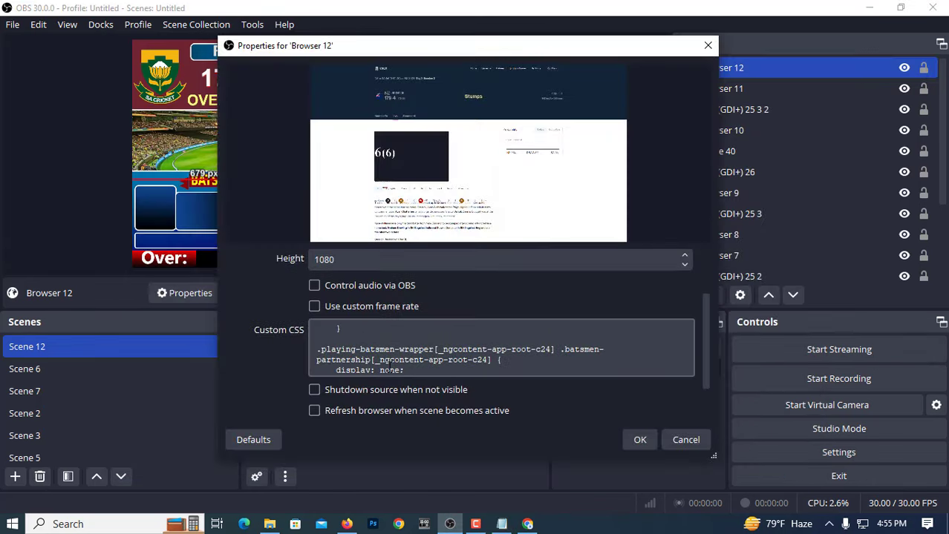
scroll(389, 369, "down", 2)
left_click(361, 299)
key("ctrl+a")
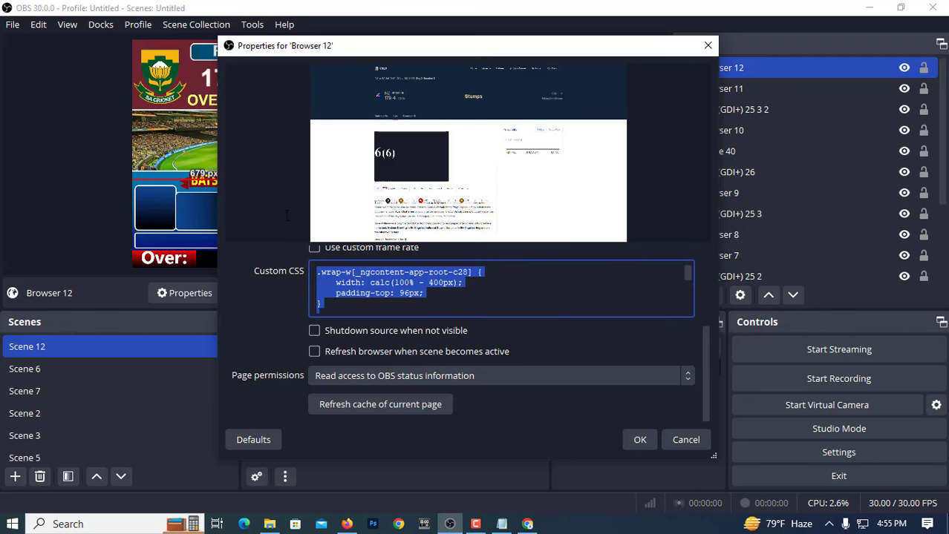
right_click(389, 297)
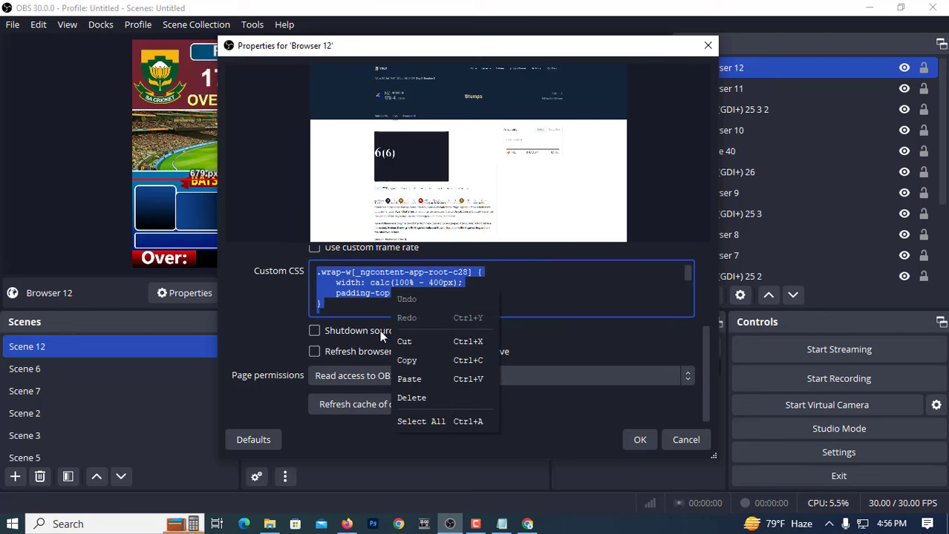
left_click(415, 380)
left_click(640, 439)
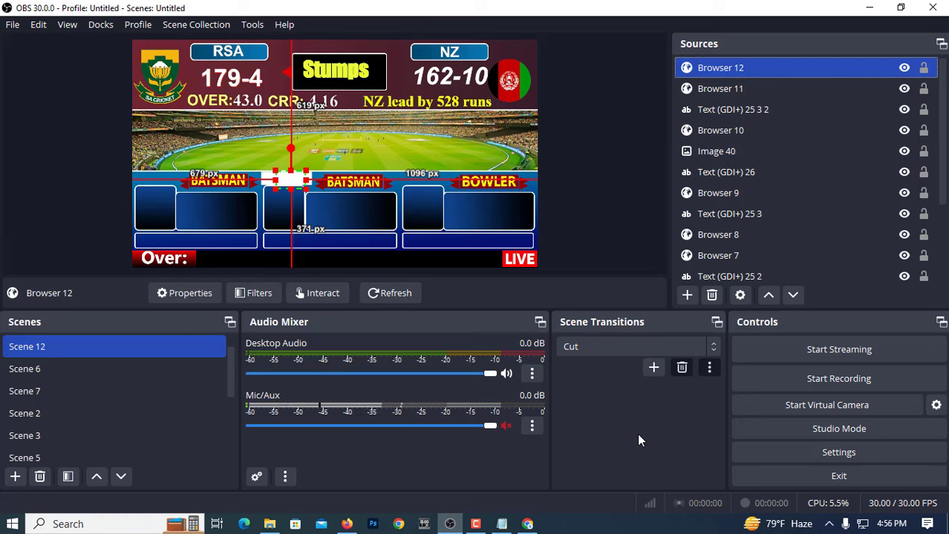
Step: Refresh the cache of Browser 12's current page so the new styles load
double_click(727, 68)
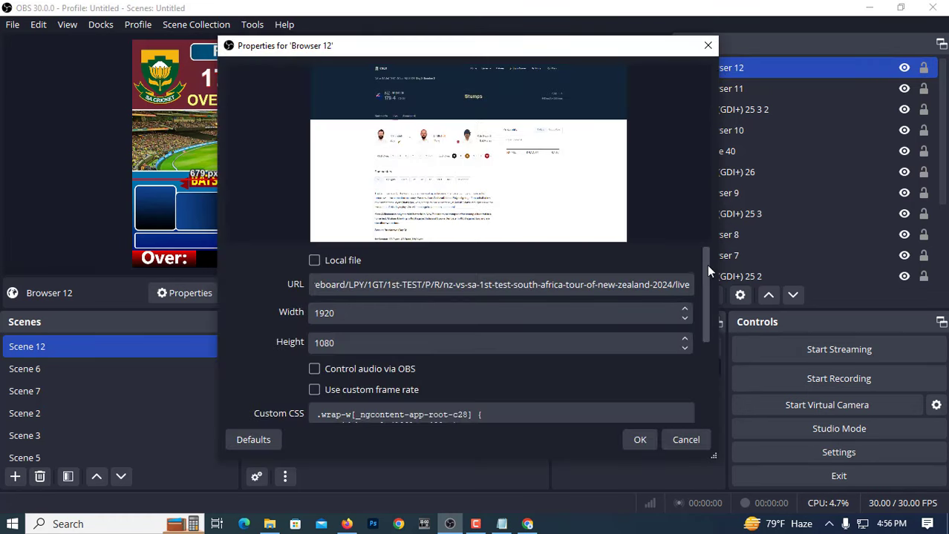
left_click_drag(707, 264, 710, 376)
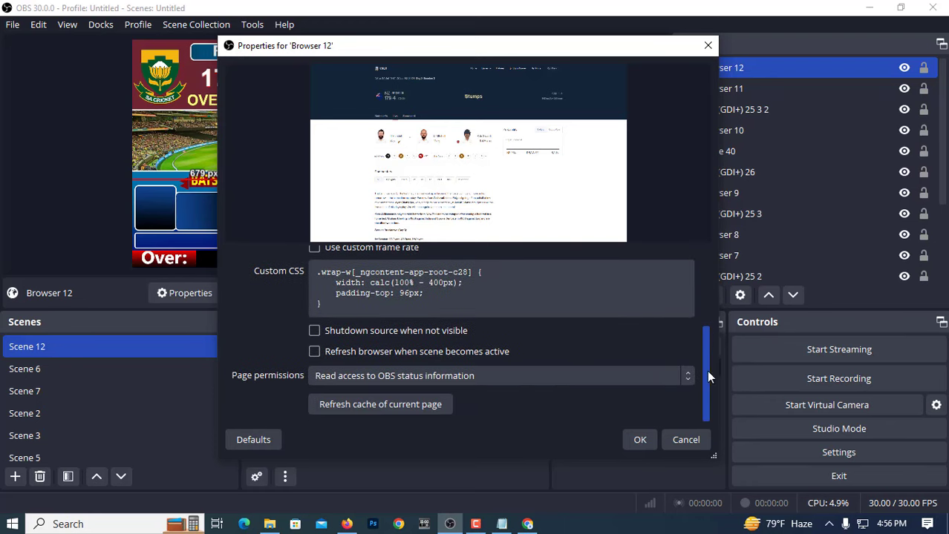
left_click(352, 404)
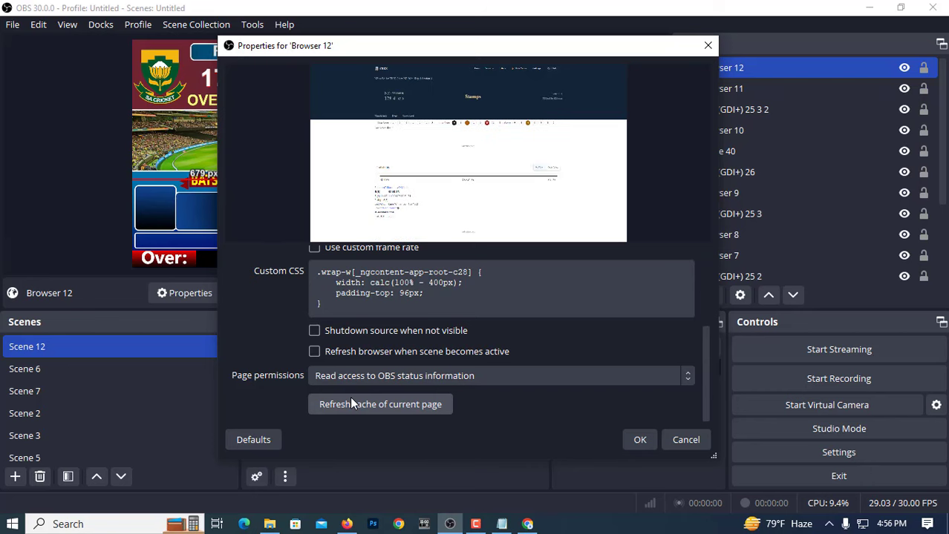
left_click(640, 440)
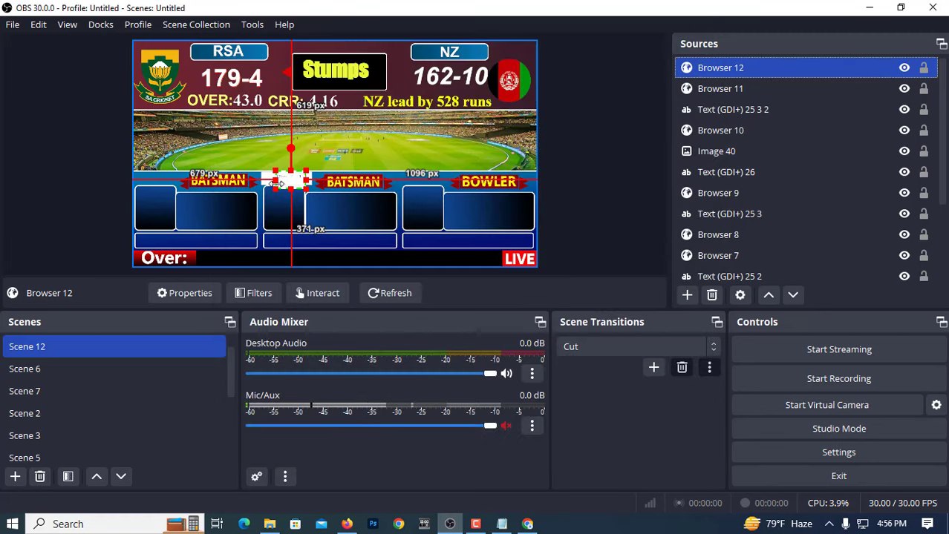
Step: Interact with Browser 12's page to bring up the 6(6) over card
right_click(286, 135)
left_click(523, 129)
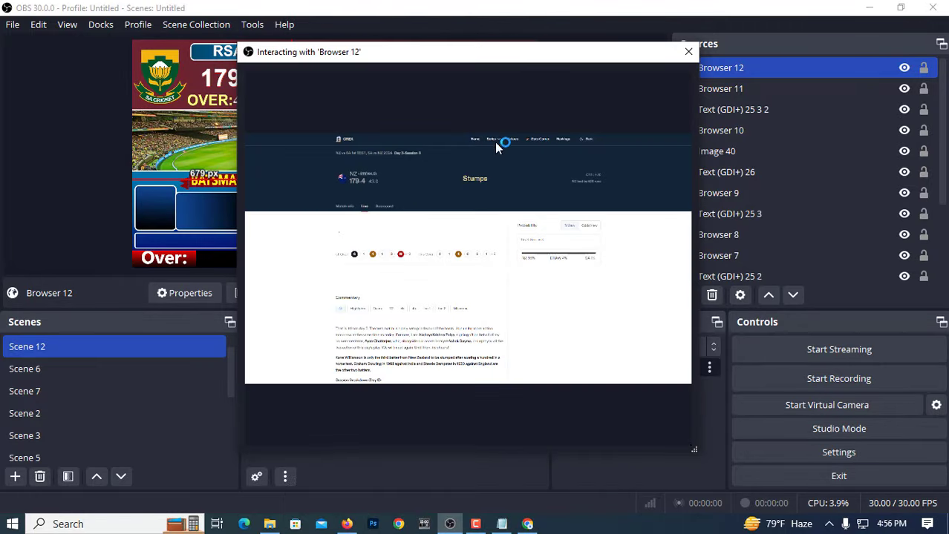
left_click(337, 232)
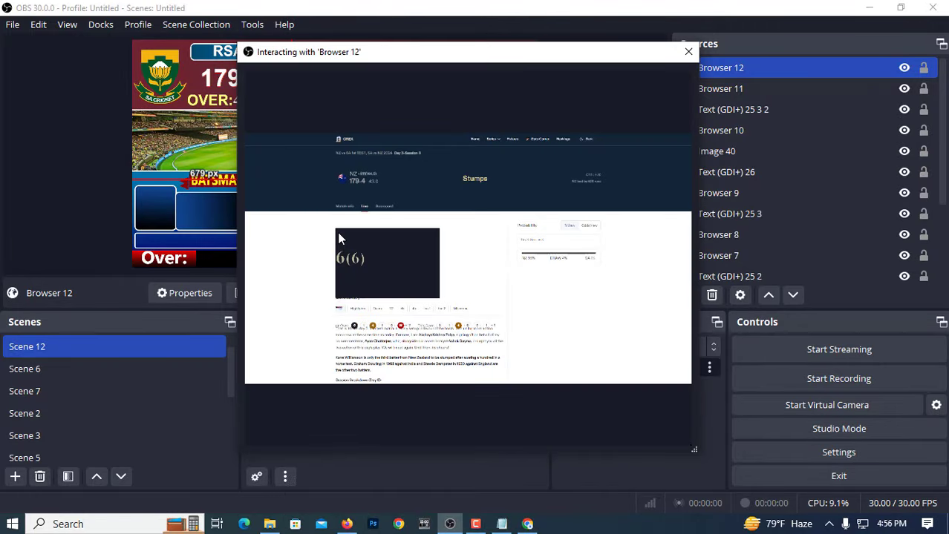
left_click(688, 51)
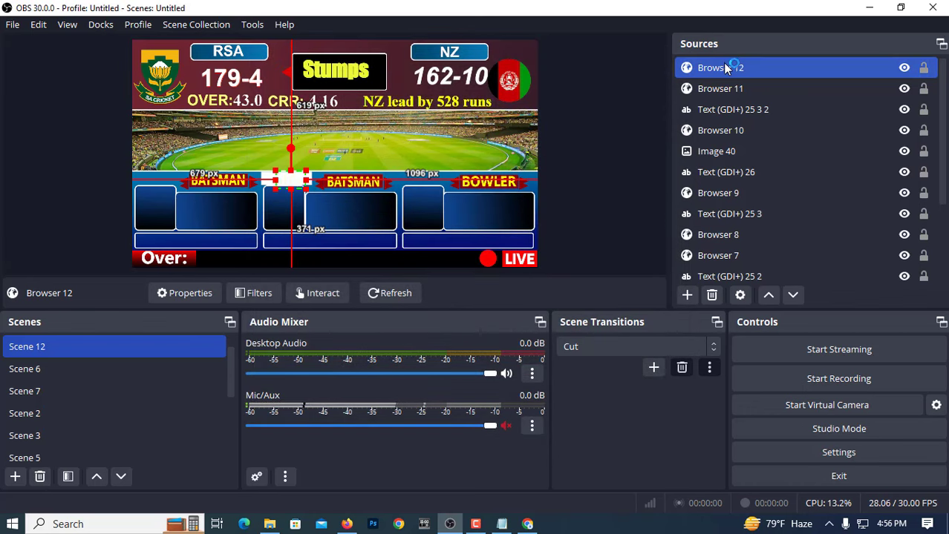
Step: Disable Browser 12's existing Chroma Key filter
right_click(723, 66)
left_click(797, 13)
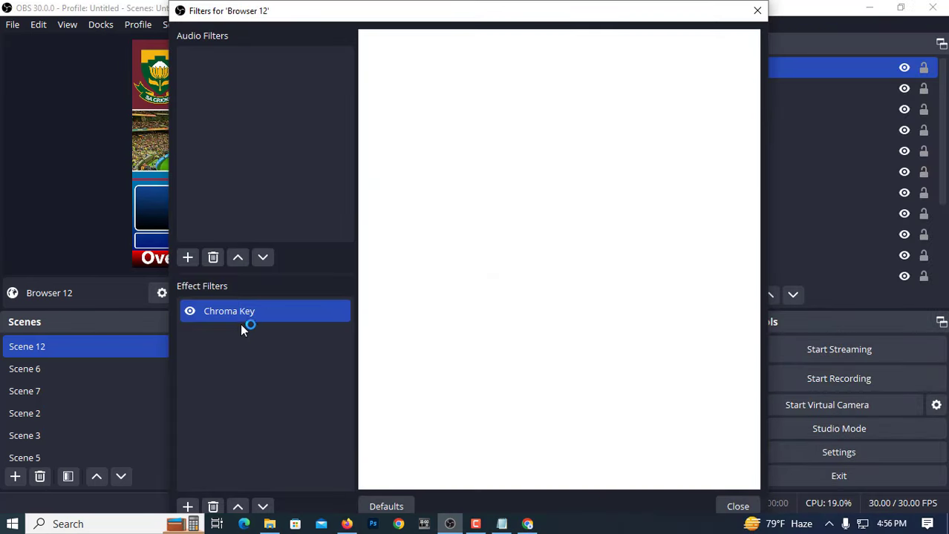
left_click(190, 313)
Step: Add a Color Key filter with custom key colour #7fff00 sampled from the chartreuse green
left_click(187, 508)
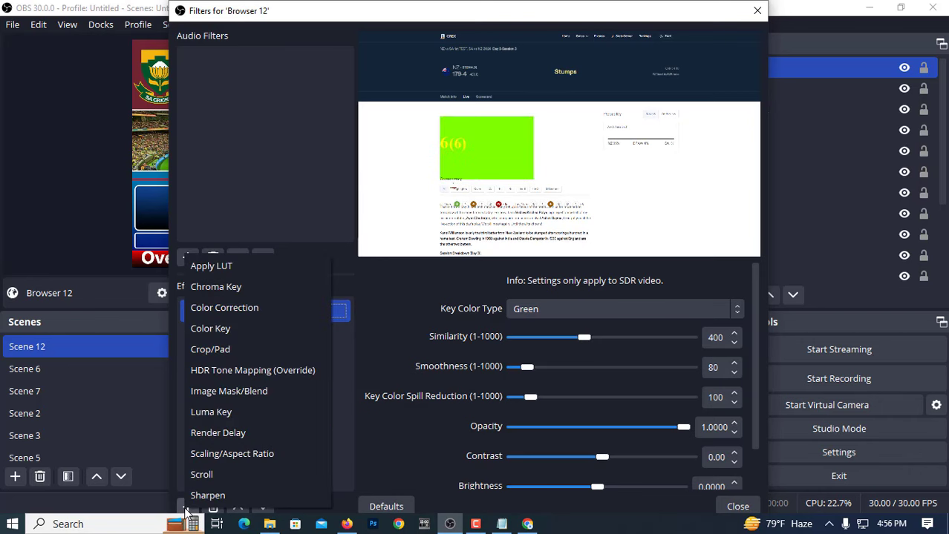
left_click(222, 329)
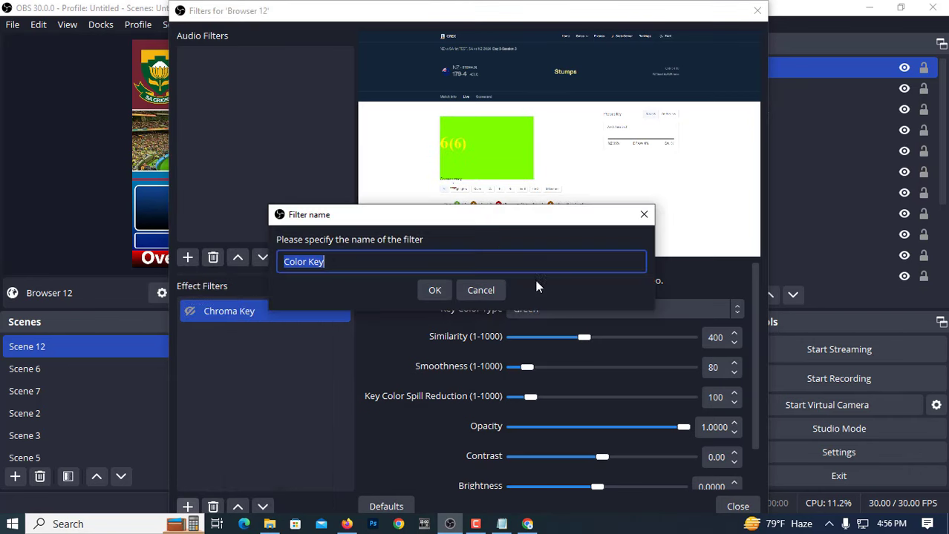
left_click(448, 291)
left_click(504, 309)
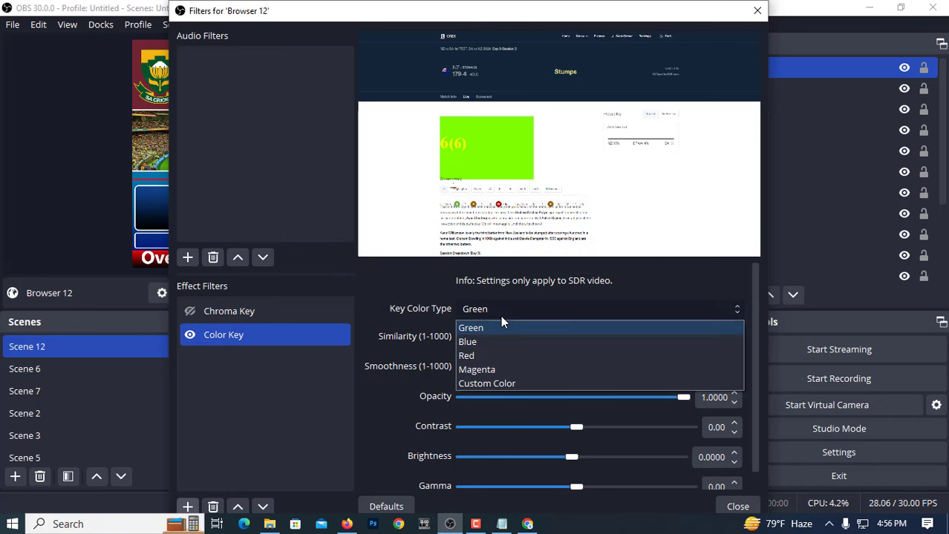
left_click(488, 383)
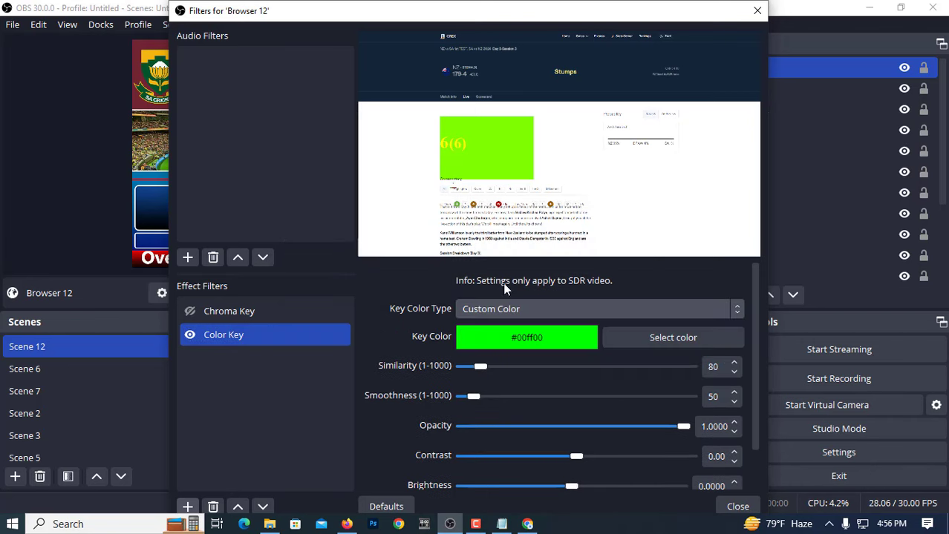
left_click(627, 344)
left_click_drag(487, 98, 726, 184)
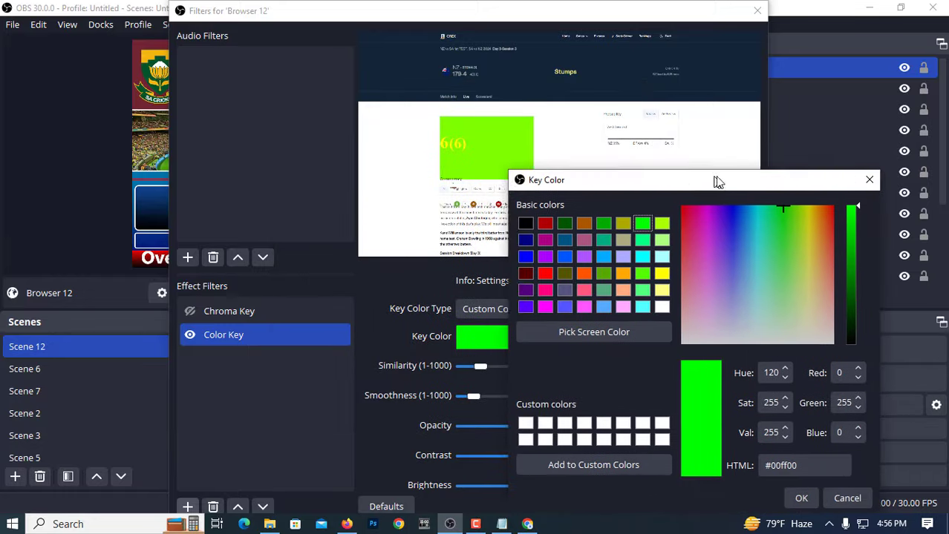
left_click(616, 331)
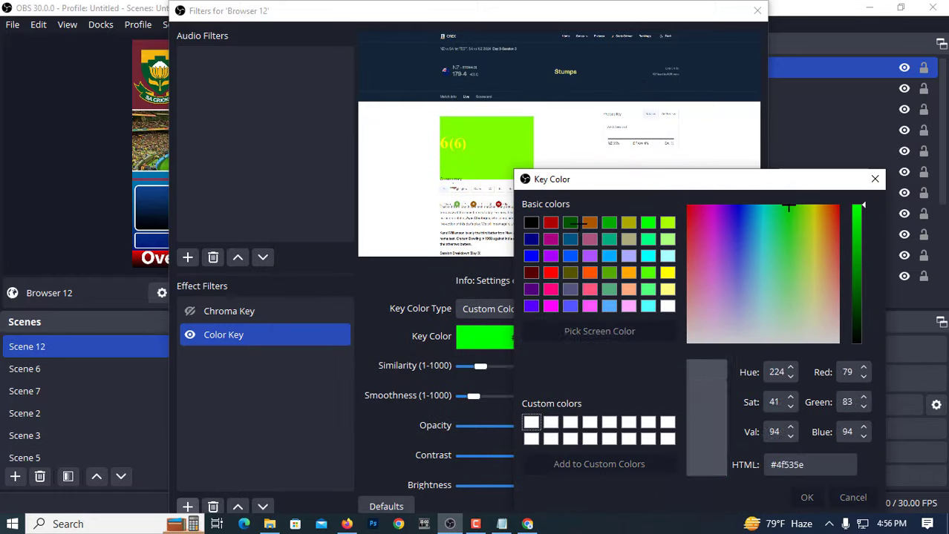
left_click(515, 142)
left_click(807, 497)
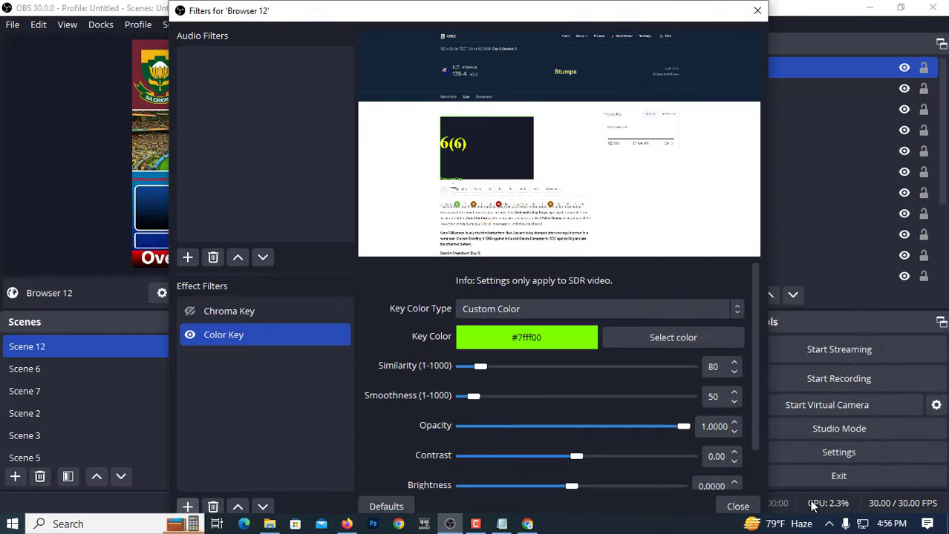
left_click(735, 506)
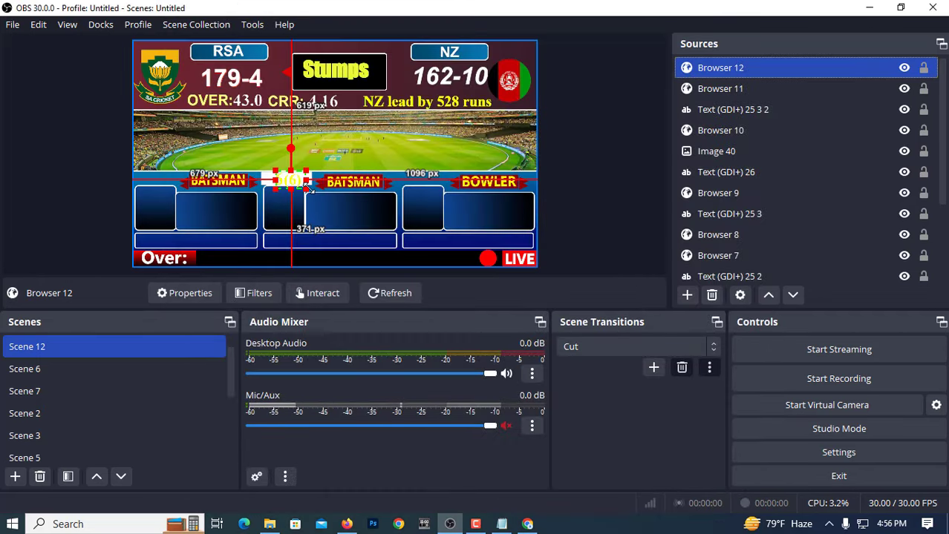
Step: Shrink the LIVE badge between the BATSMAN headers and move 6(6) to the Over bar's right end
left_click_drag(307, 187, 302, 178)
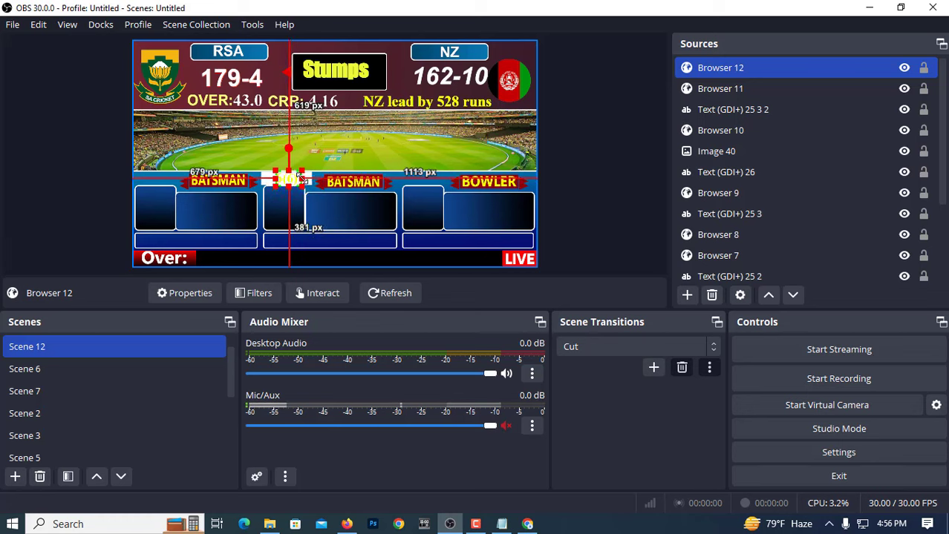
left_click_drag(301, 178, 425, 259)
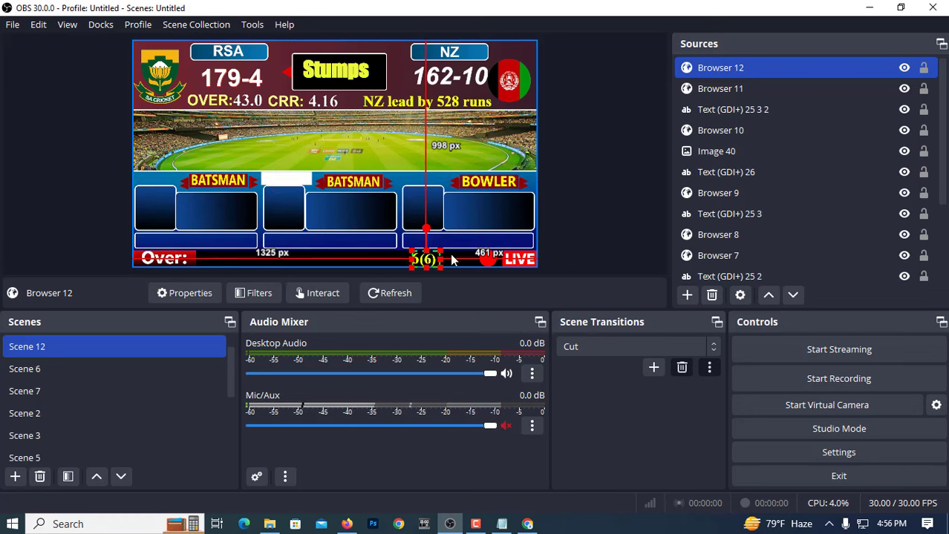
left_click_drag(518, 261, 287, 181)
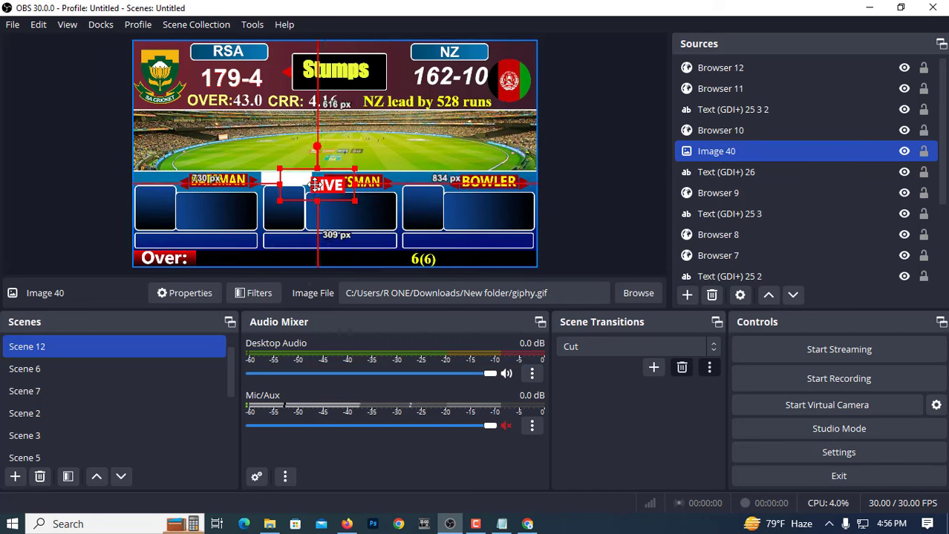
left_click_drag(324, 163, 297, 176)
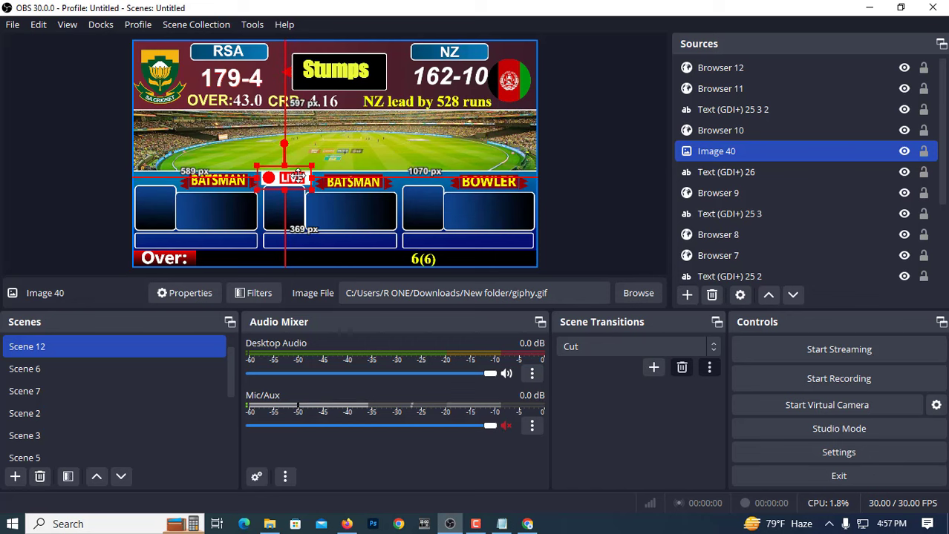
left_click(48, 189)
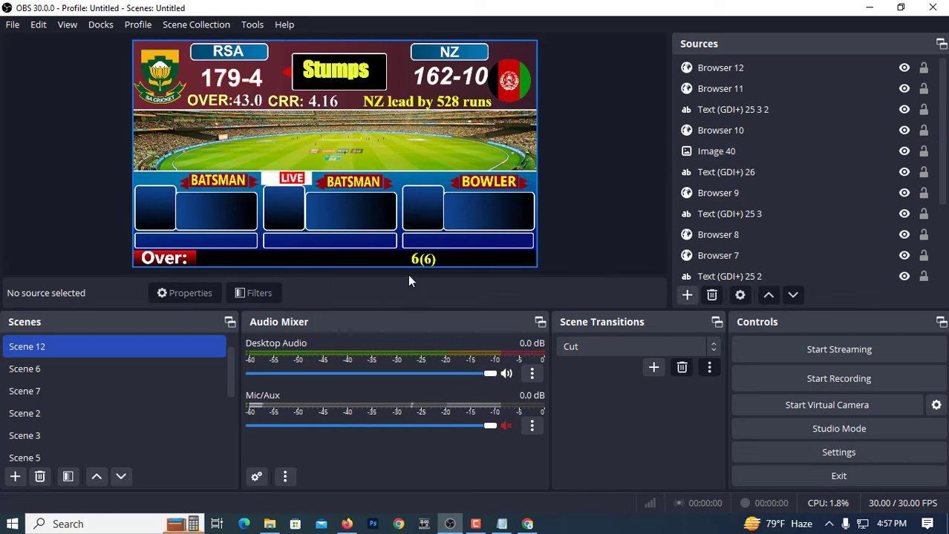
left_click_drag(426, 266, 512, 258)
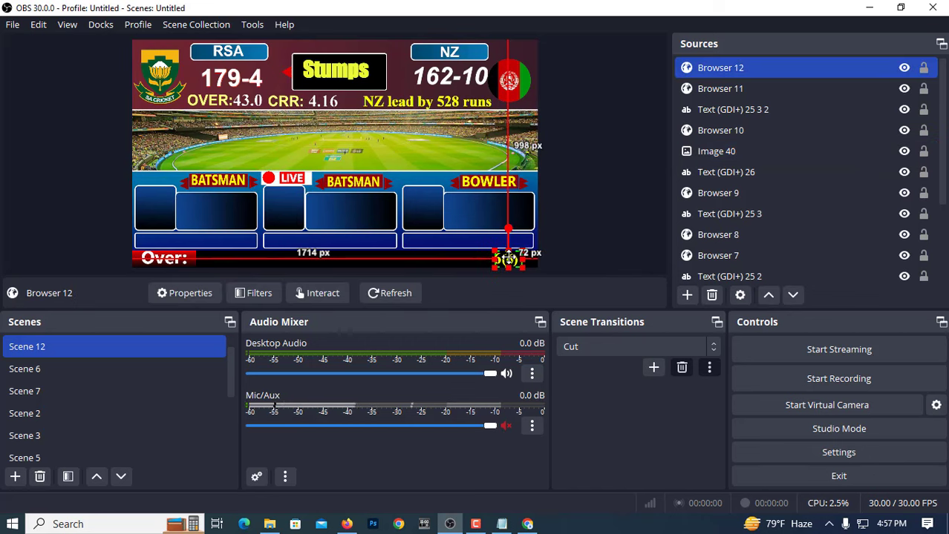
left_click(29, 235)
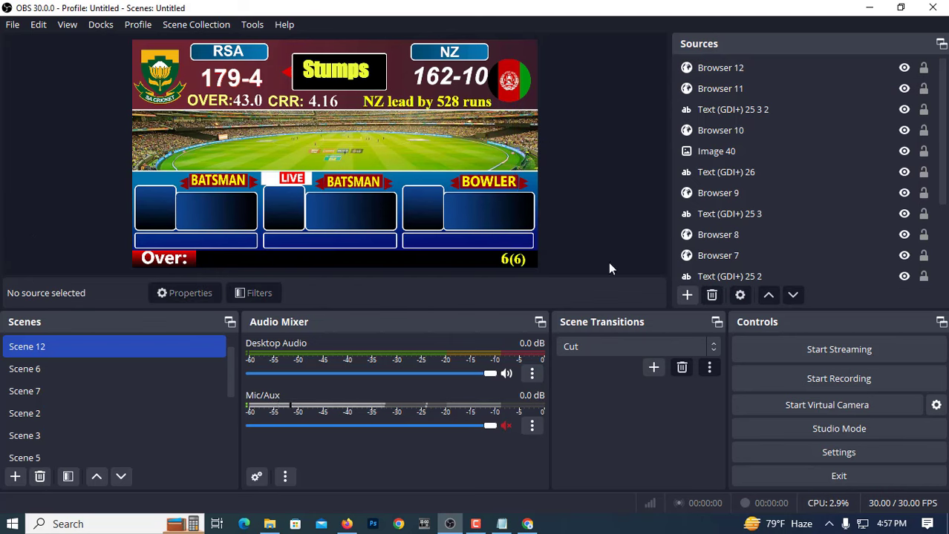
Step: Duplicate the OVER: text label and place the copy just left of 6(6)
left_click(208, 104)
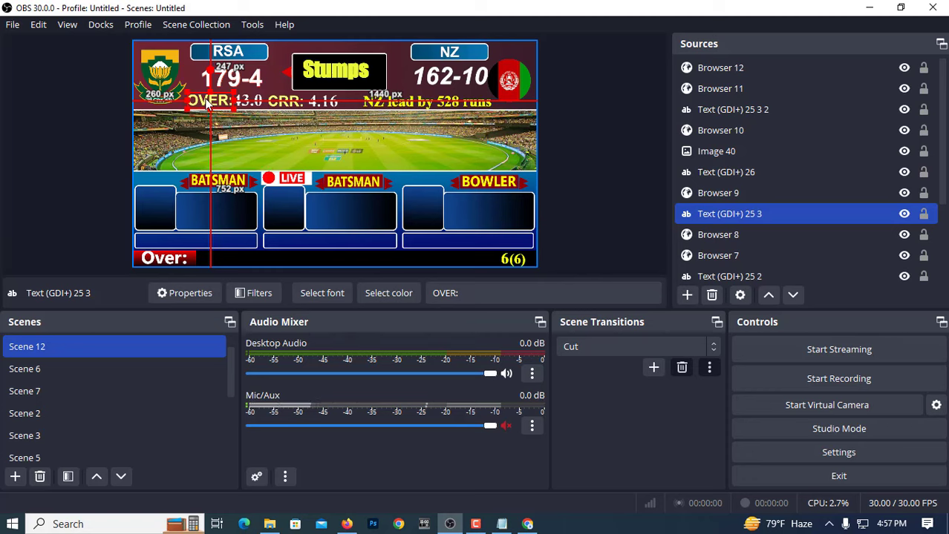
right_click(208, 104)
left_click(254, 235)
left_click_drag(222, 102, 464, 251)
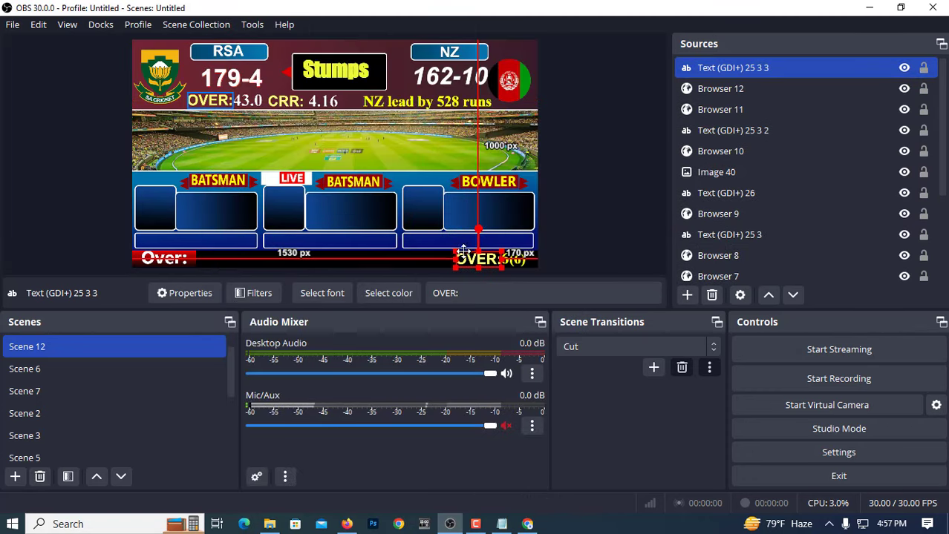
left_click_drag(463, 251, 468, 263)
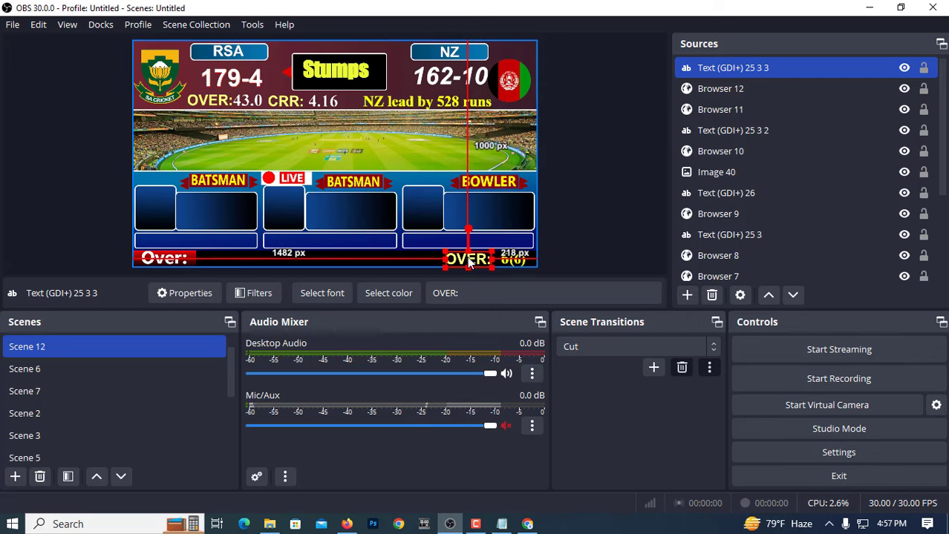
Step: Change the copied label's text to 'P,Ship' and align it beside 6(6)
right_click(468, 264)
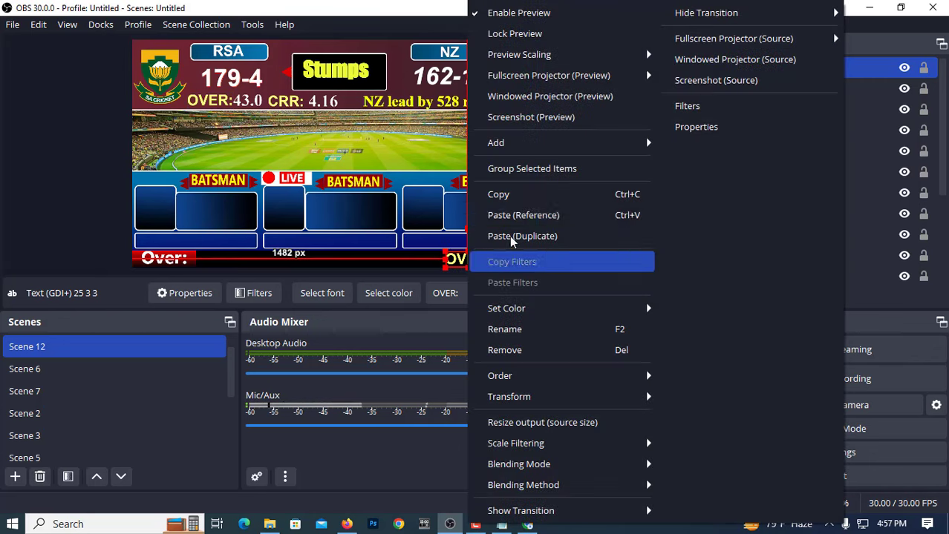
left_click(697, 128)
triple_click(400, 312)
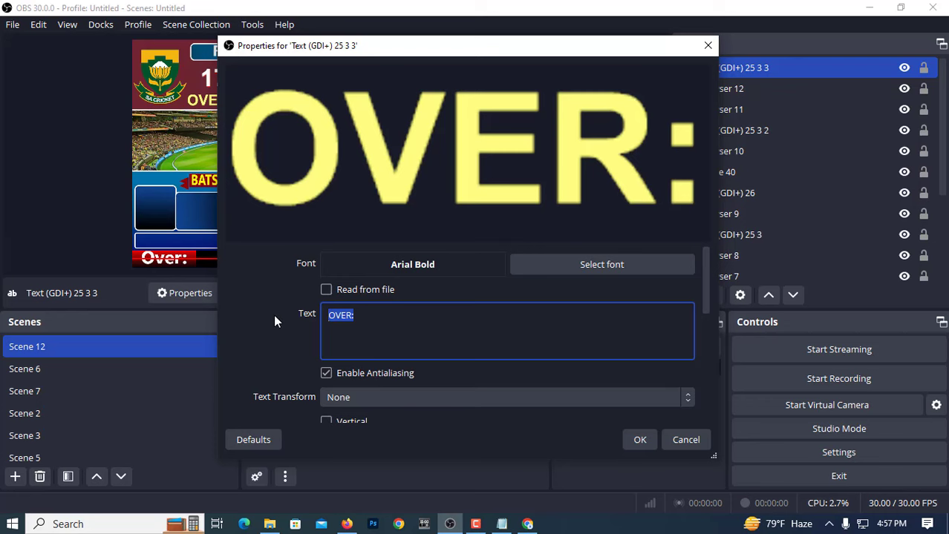
key("BackSpace")
type("p")
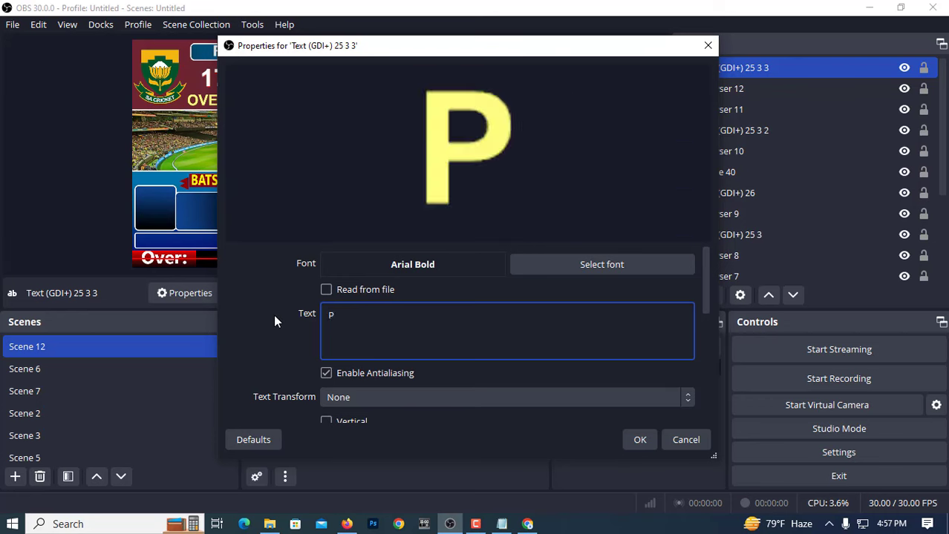
type(",s")
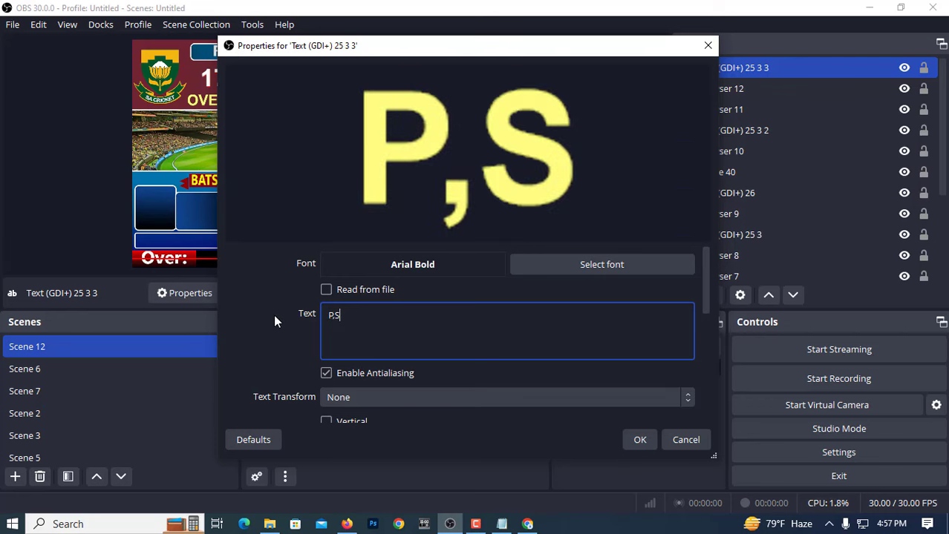
type("hip")
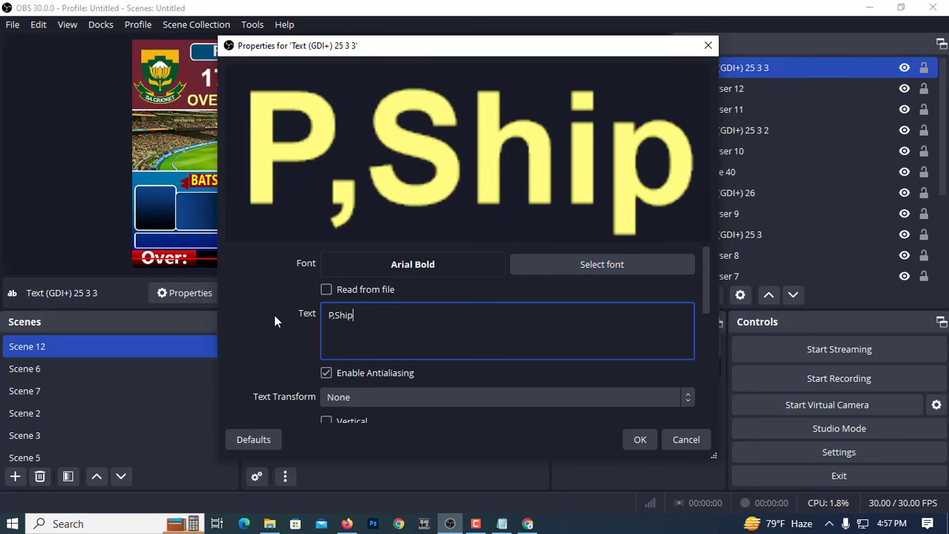
left_click(640, 439)
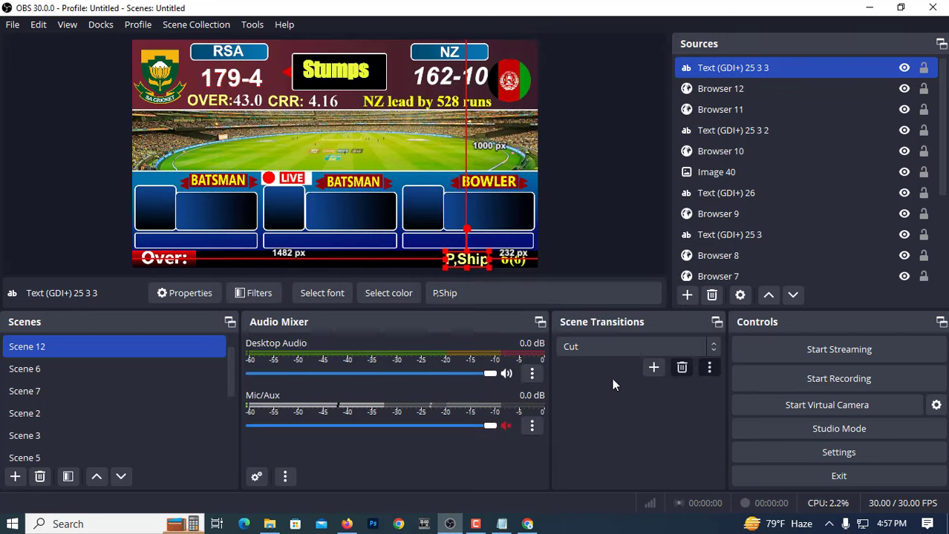
left_click(22, 271)
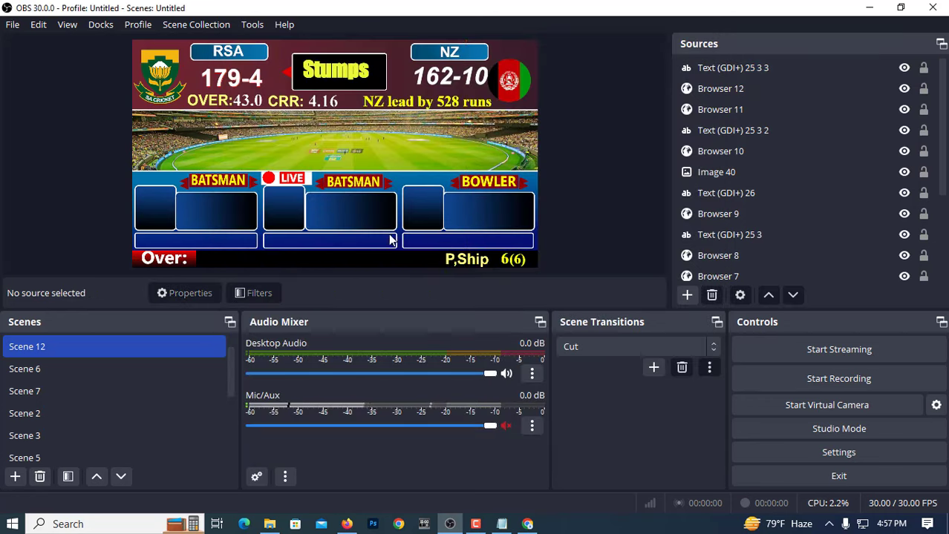
left_click_drag(464, 265, 463, 260)
Step: Append a colon so the label reads 'P,Ship:'
right_click(479, 267)
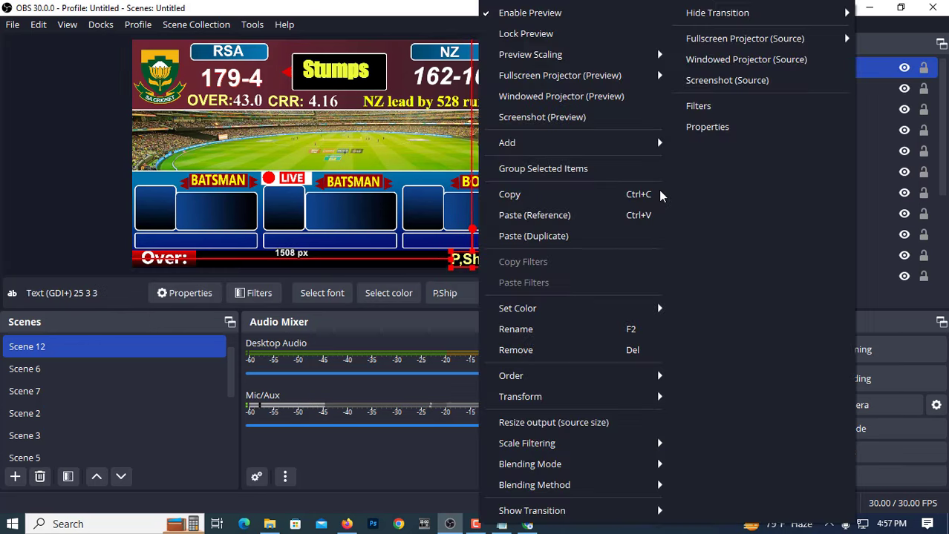
left_click(701, 140)
left_click(383, 314)
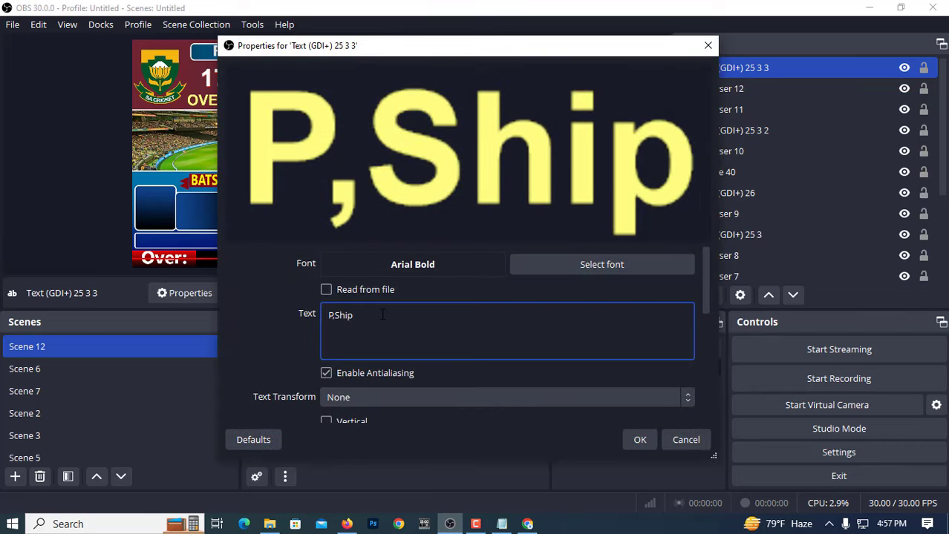
type(":")
left_click(640, 439)
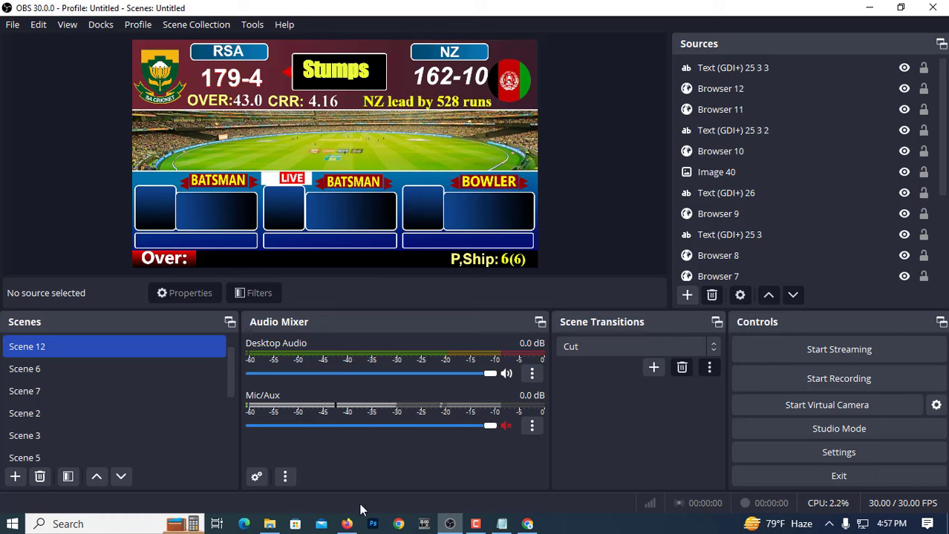
Step: Create a new Browser source named Browser 13
left_click(688, 295)
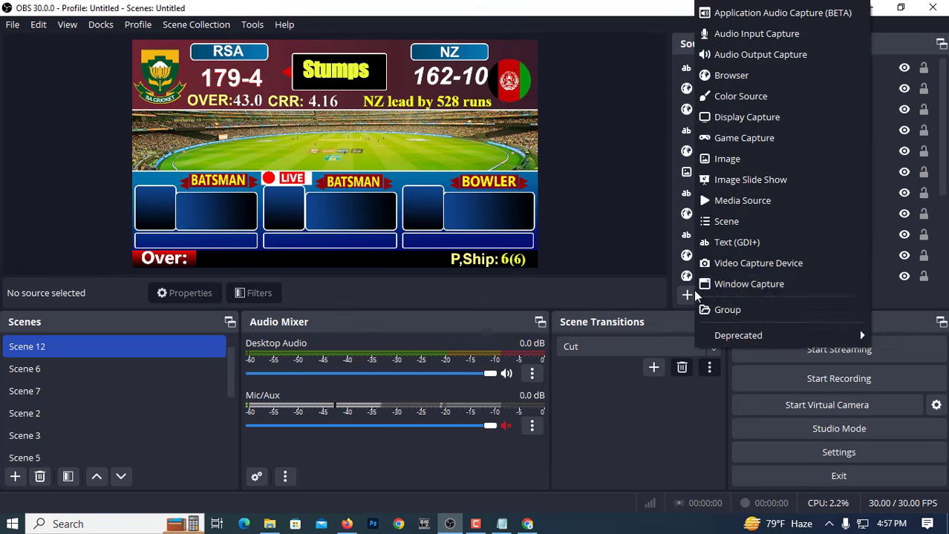
left_click(734, 75)
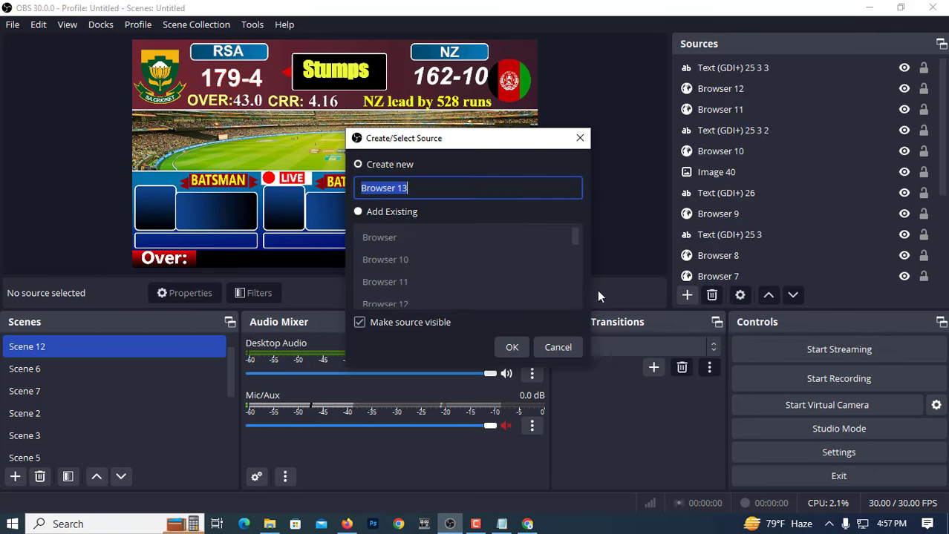
left_click(524, 348)
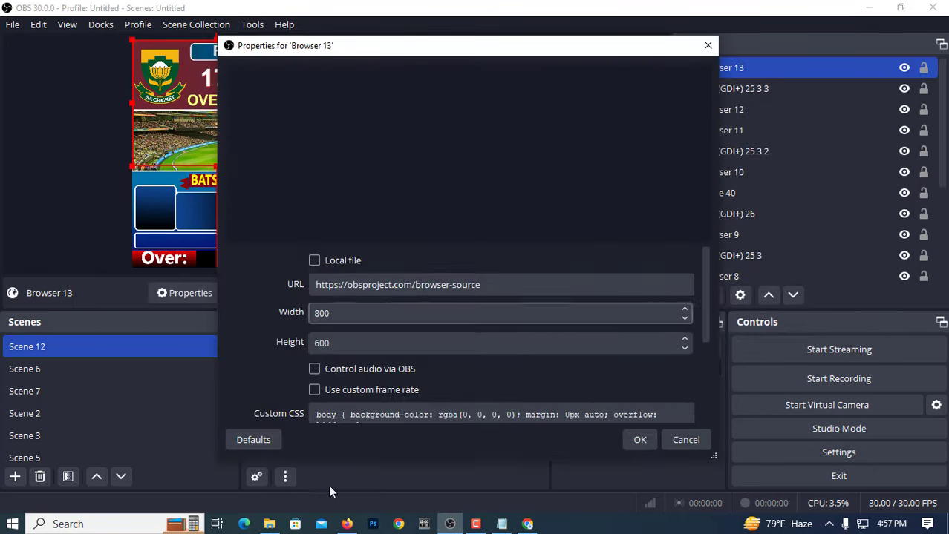
Step: Copy the crex.live NZ vs SA match URL from Firefox into Browser 13's URL field
left_click(347, 524)
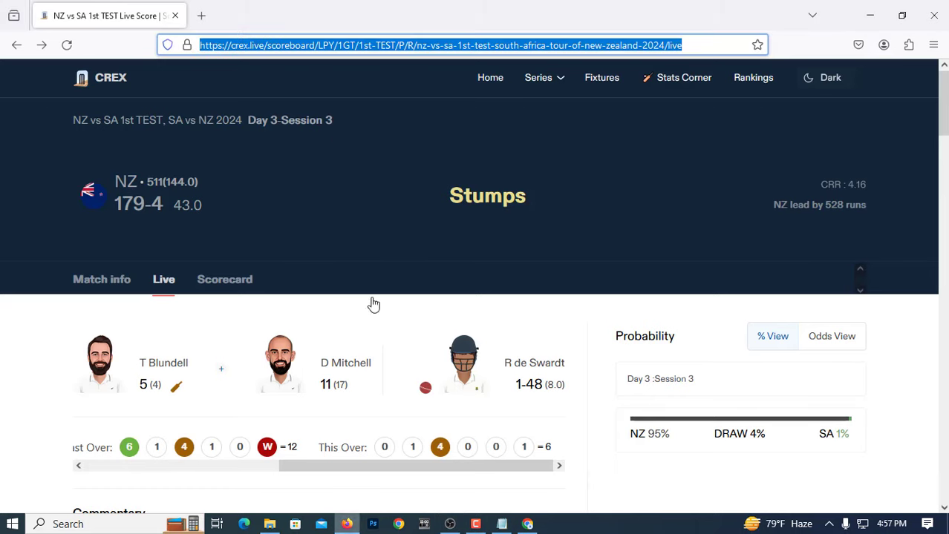
right_click(365, 54)
left_click(399, 133)
left_click(450, 524)
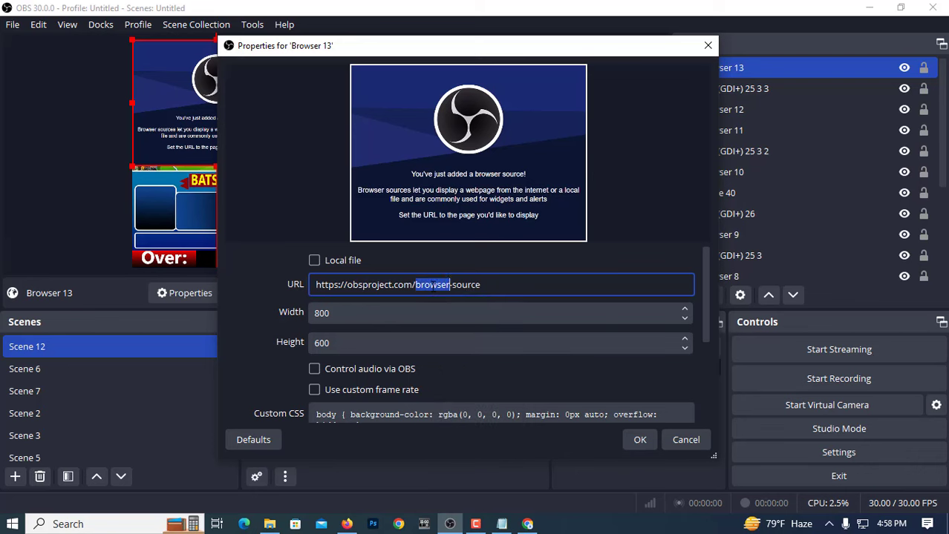
triple_click(432, 285)
right_click(433, 288)
left_click(444, 382)
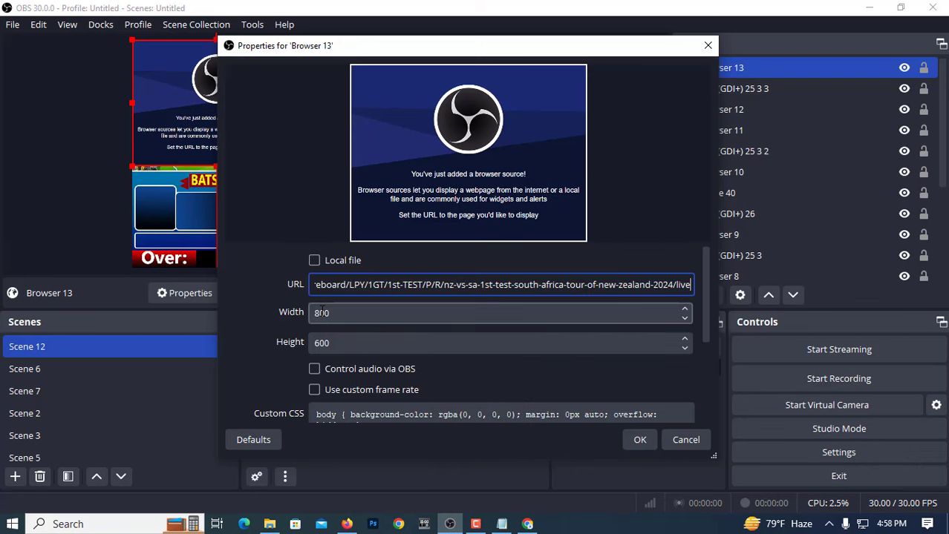
Step: Set Browser 13's width to 1920 and height to 1080
key("Tab")
type("1920")
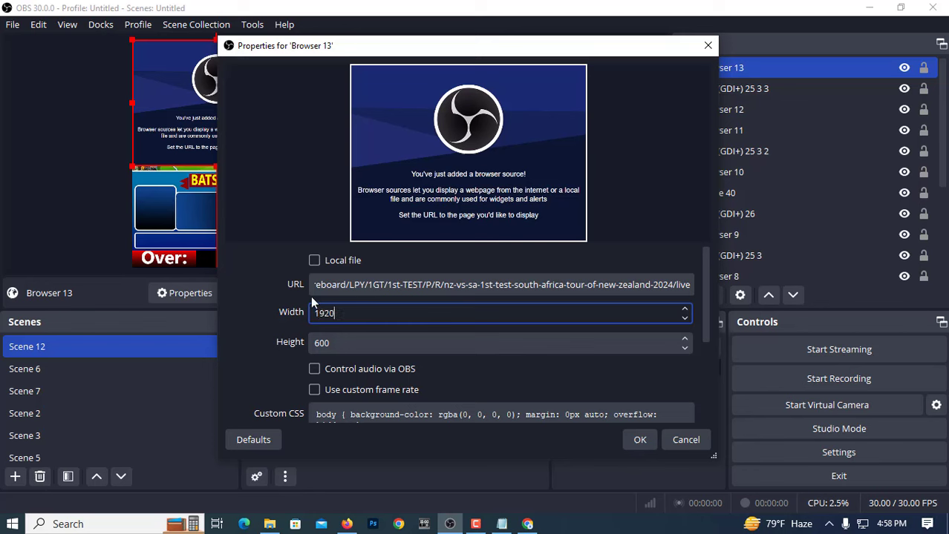
key("Tab")
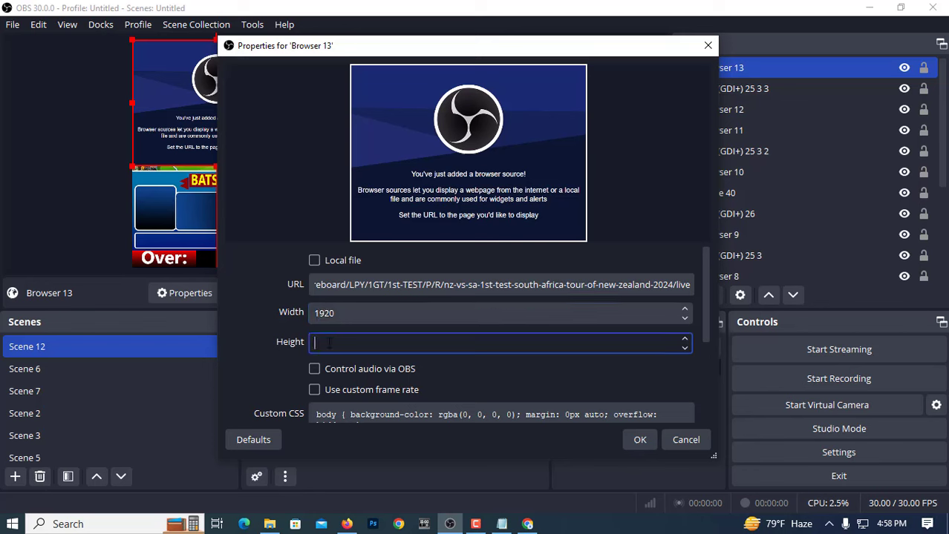
type("1080")
scroll(377, 386, "down", 3)
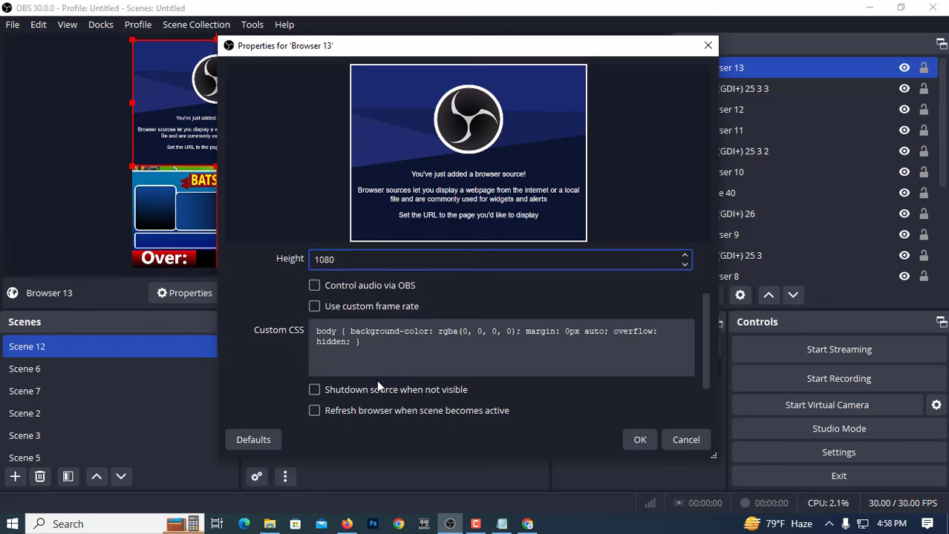
left_click(501, 524)
Step: Close the CSS notes without saving and open 'part 4 code (player image)' in Notepad
left_click(800, 119)
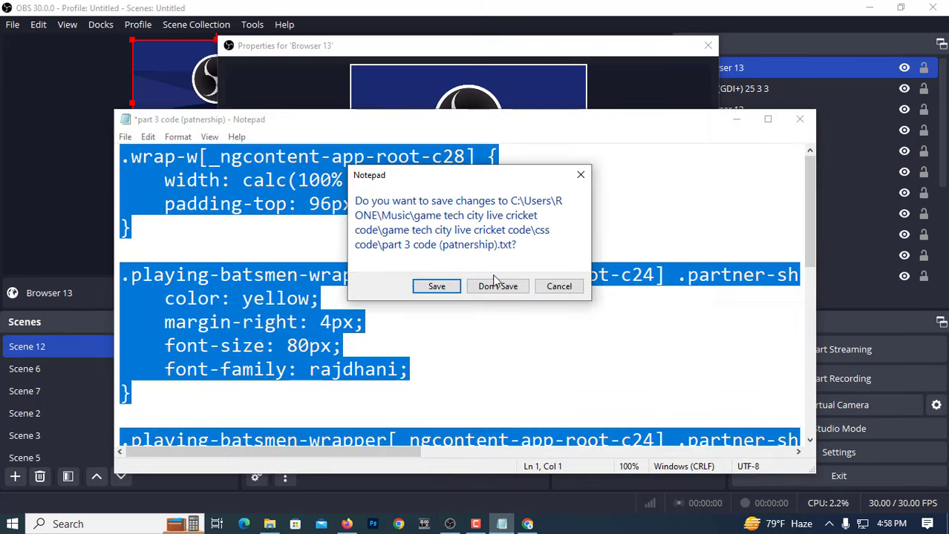
left_click(497, 286)
left_click(270, 524)
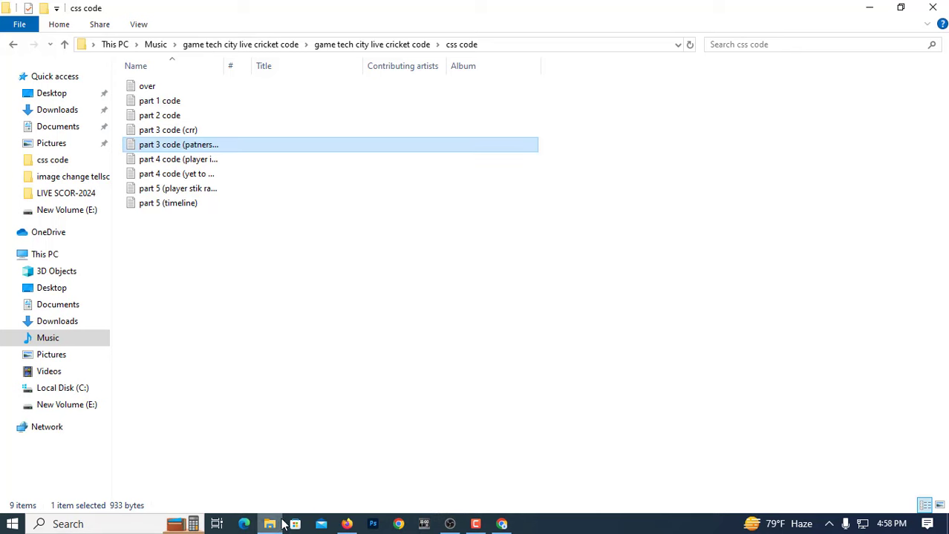
double_click(180, 159)
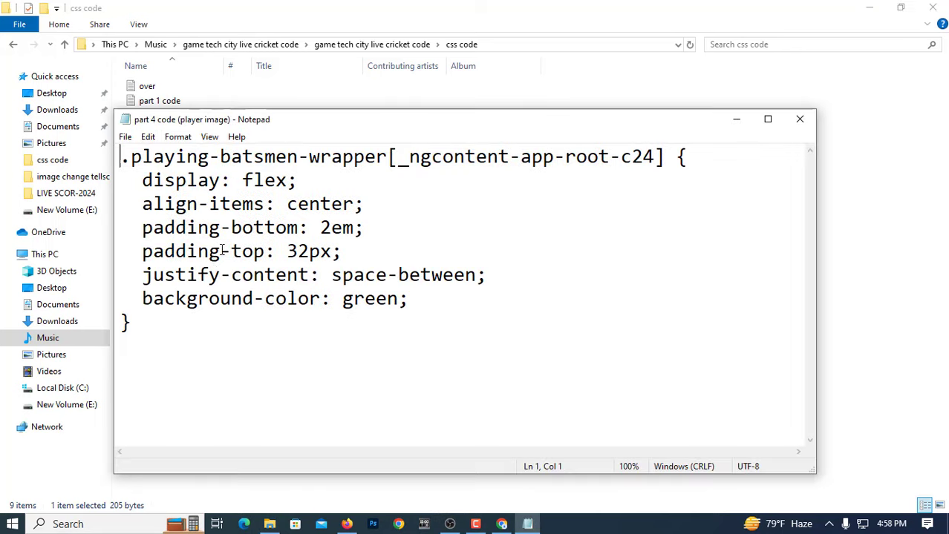
Step: Copy the whole playing-batsmen-wrapper CSS rule and switch back to OBS Studio
left_click_drag(168, 339, 94, 164)
right_click(181, 182)
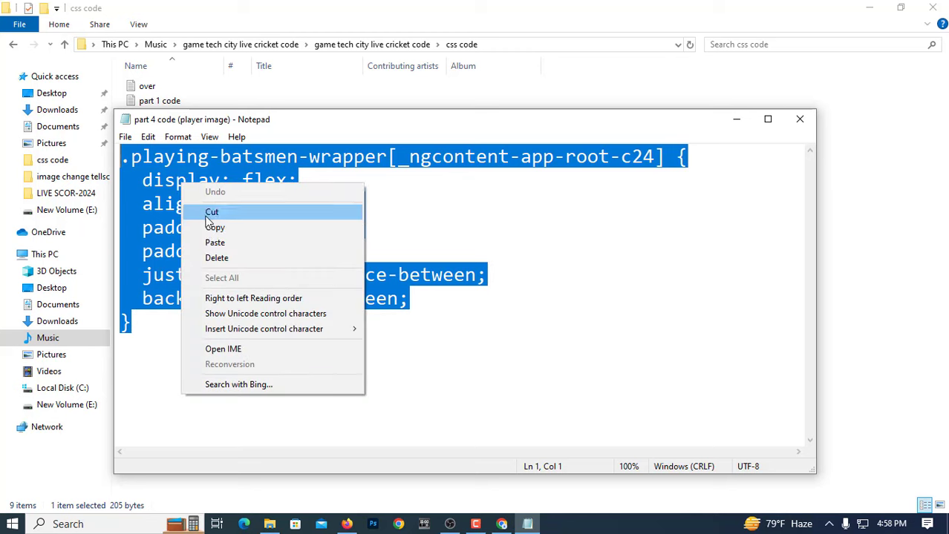
left_click(215, 226)
left_click(736, 119)
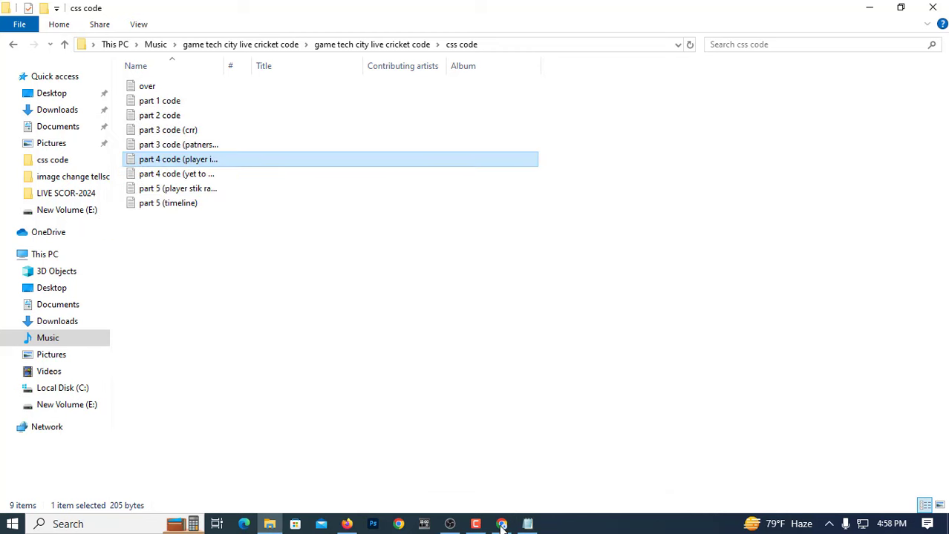
left_click(449, 524)
left_click(428, 340)
Step: Replace Browser 13's Custom CSS with the copied player-image rule and apply it
key("ctrl+a")
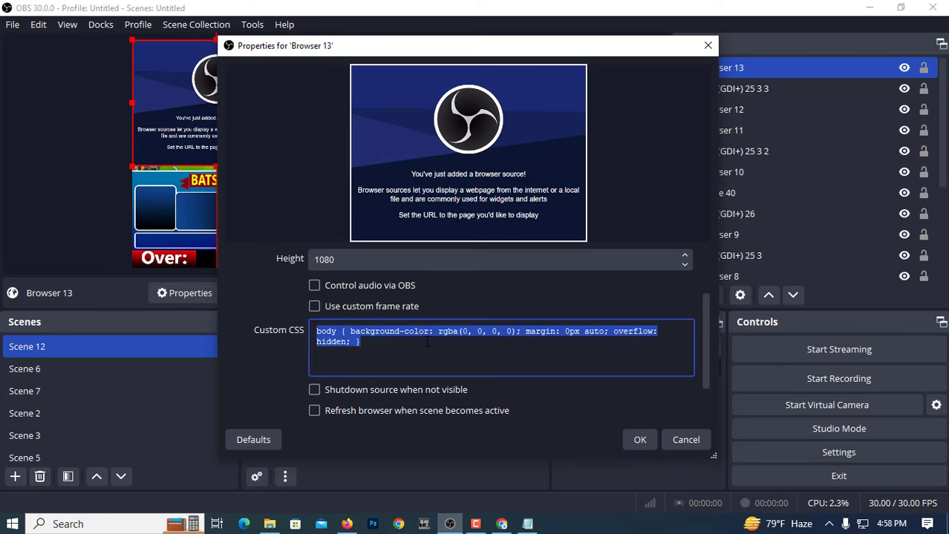
right_click(428, 345)
left_click(452, 432)
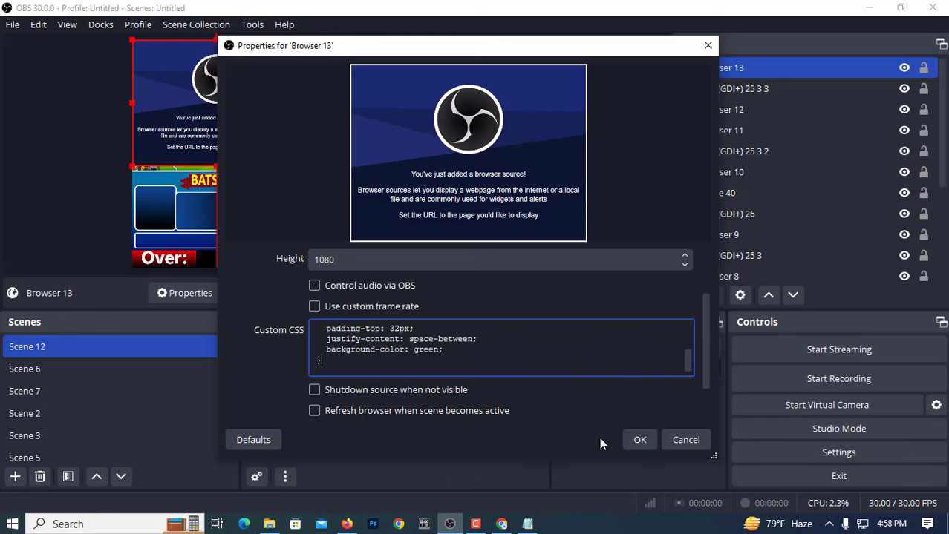
left_click(642, 440)
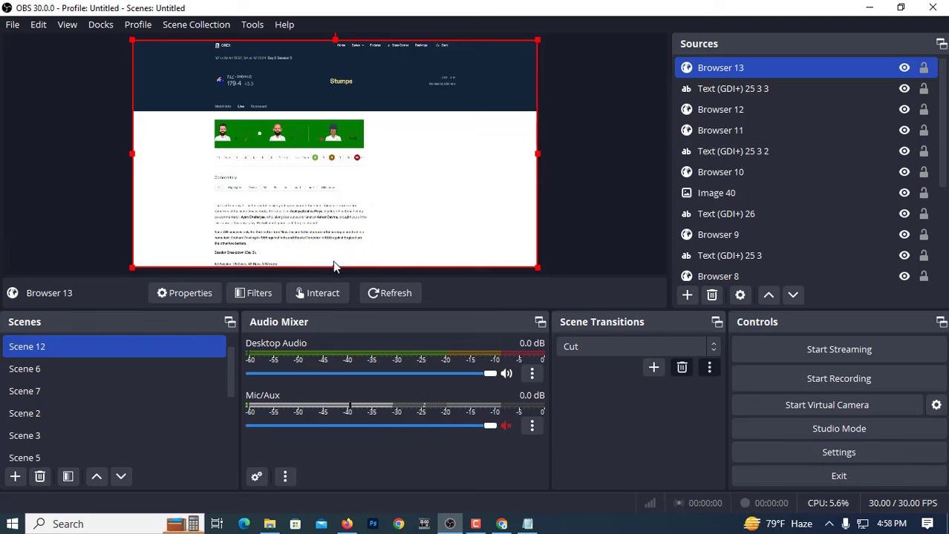
Step: Crop Browser 13 down to the green player strip, enlarge it, and place it over the batsman/bowler boxes
mouse_move(337, 267)
left_mouse_down()
mouse_move(363, 191)
mouse_move(460, 236)
left_mouse_up()
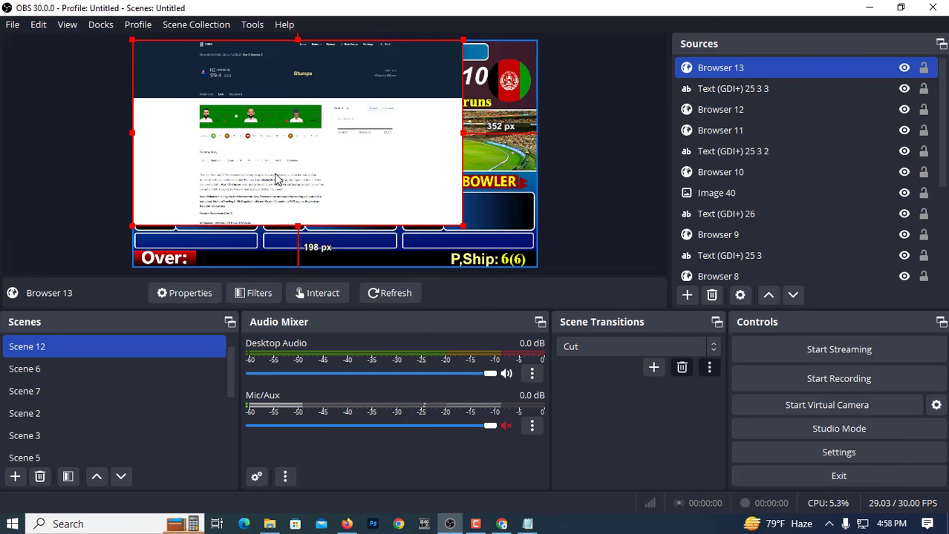
mouse_move(297, 39)
left_mouse_down()
mouse_move(260, 172)
mouse_move(573, 127)
mouse_move(705, 68)
left_mouse_up()
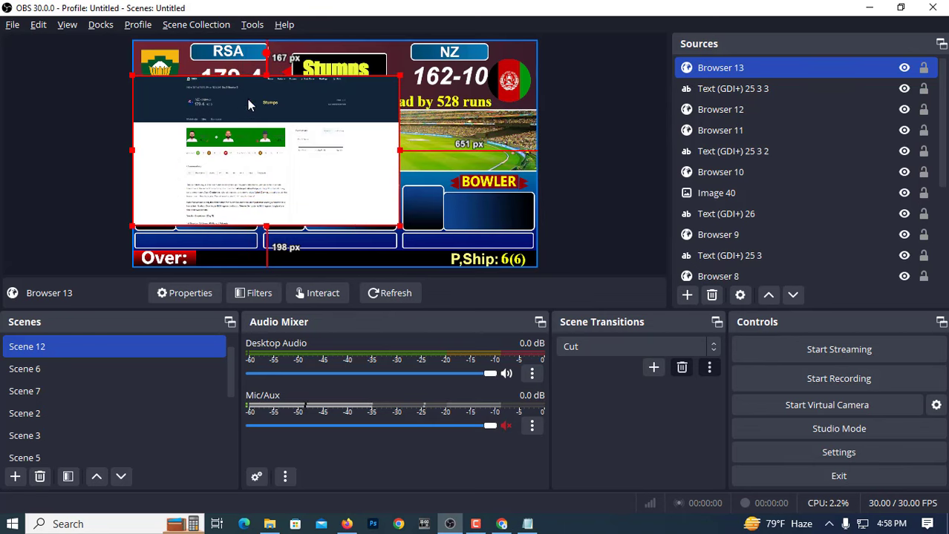
left_click_drag(265, 76, 266, 128)
left_click_drag(264, 224, 266, 146)
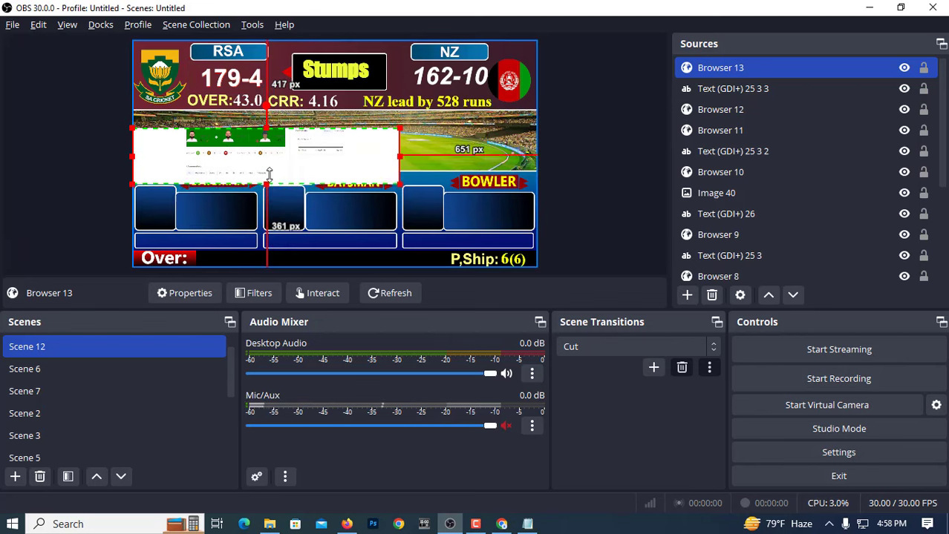
left_click_drag(400, 135, 284, 136)
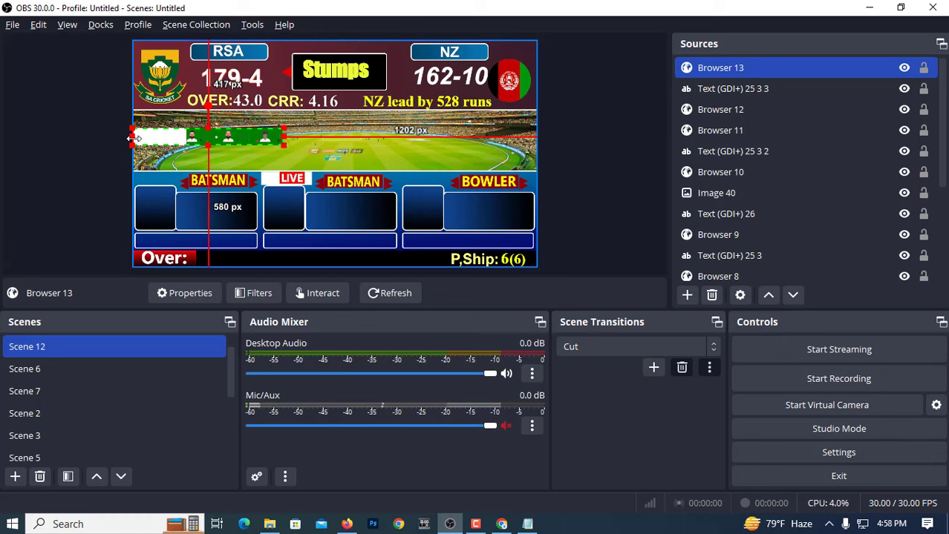
left_click_drag(135, 138, 185, 139)
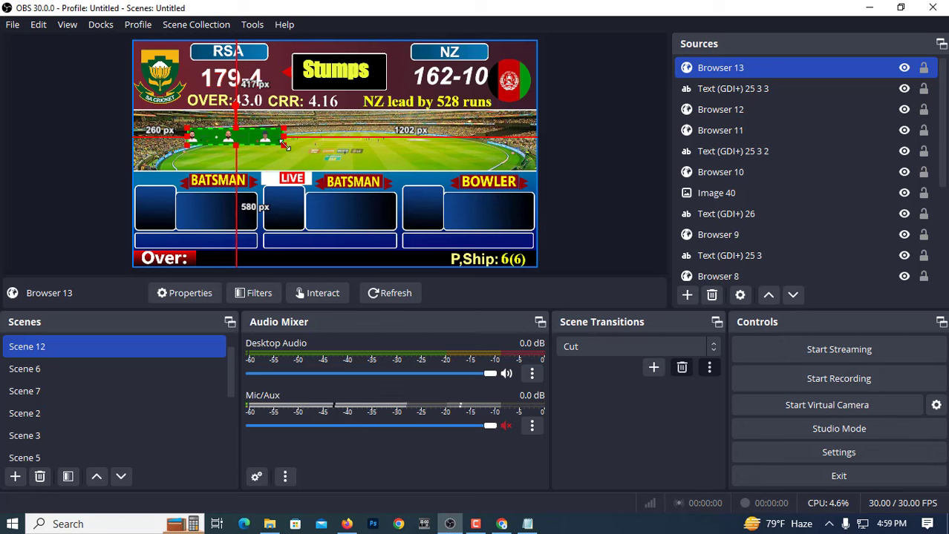
left_click_drag(286, 146, 529, 191)
left_click_drag(350, 194, 309, 215)
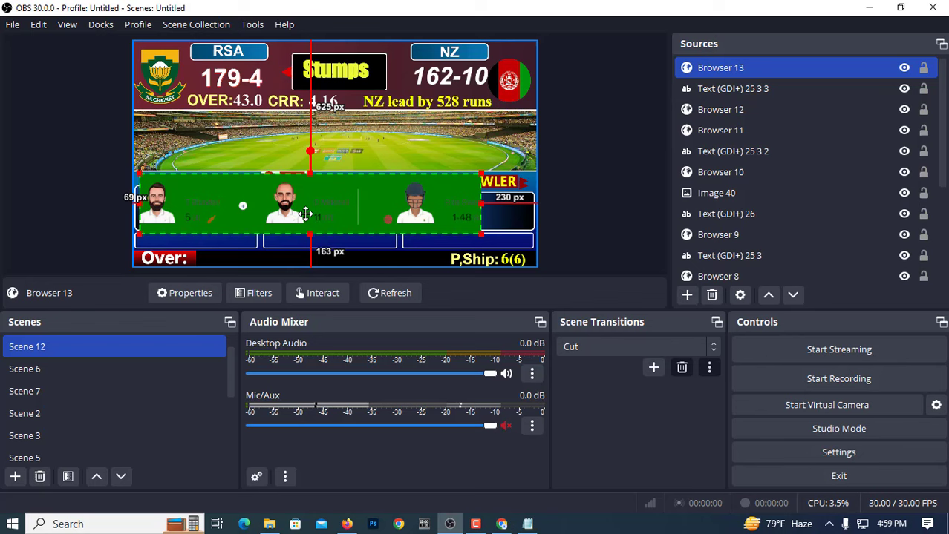
Step: Close Browser 13's properties without changes and reselect Browser 13 alone
right_click(386, 213)
left_click(618, 169)
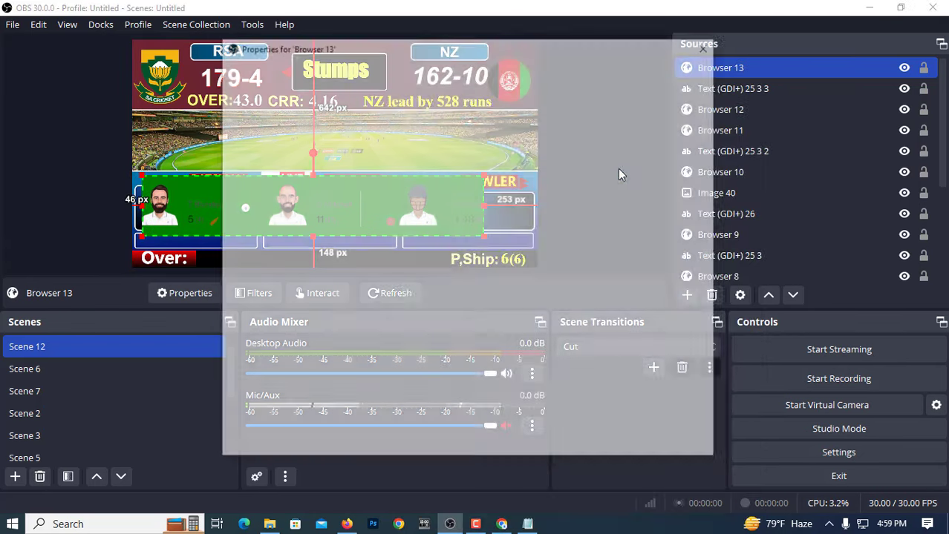
left_click(702, 438)
left_click(741, 130, "ctrl")
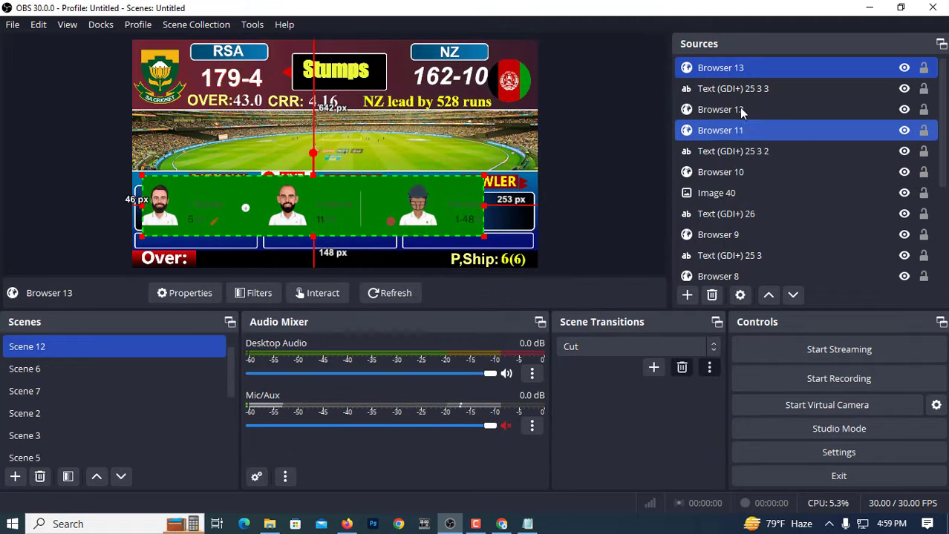
left_click(726, 68)
Step: Add a Color Key filter to Browser 13 with custom key colour #007a00 sampled from the strip
right_click(726, 67)
left_click(814, 18)
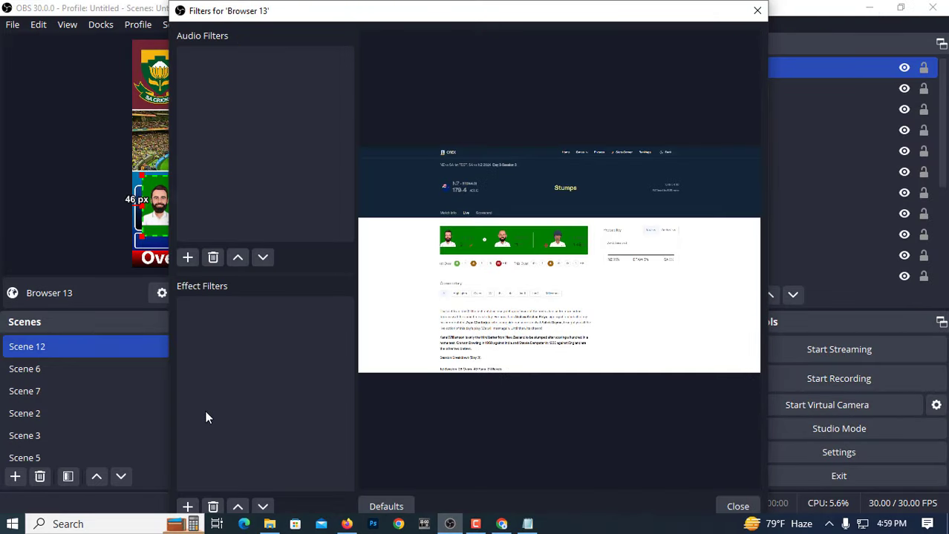
left_click(188, 506)
left_click(229, 328)
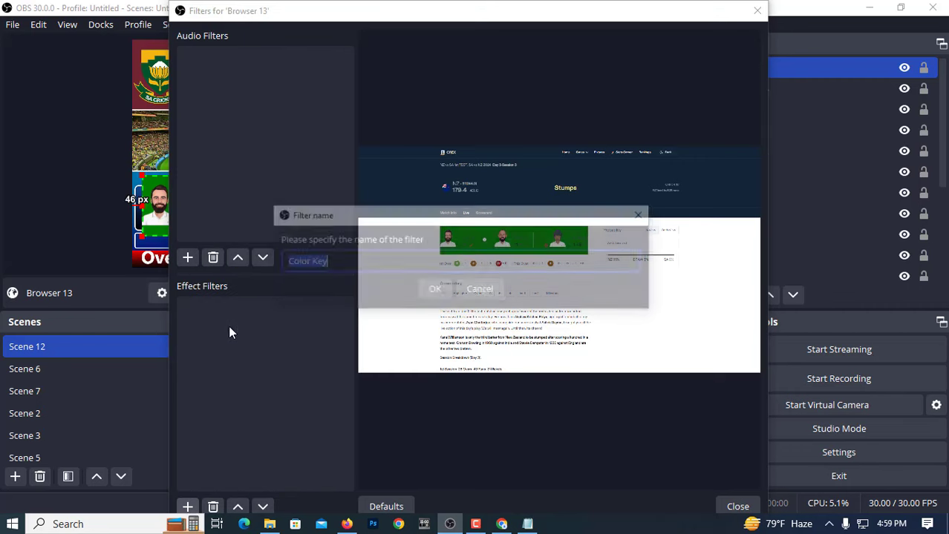
left_click(441, 292)
left_click(534, 218)
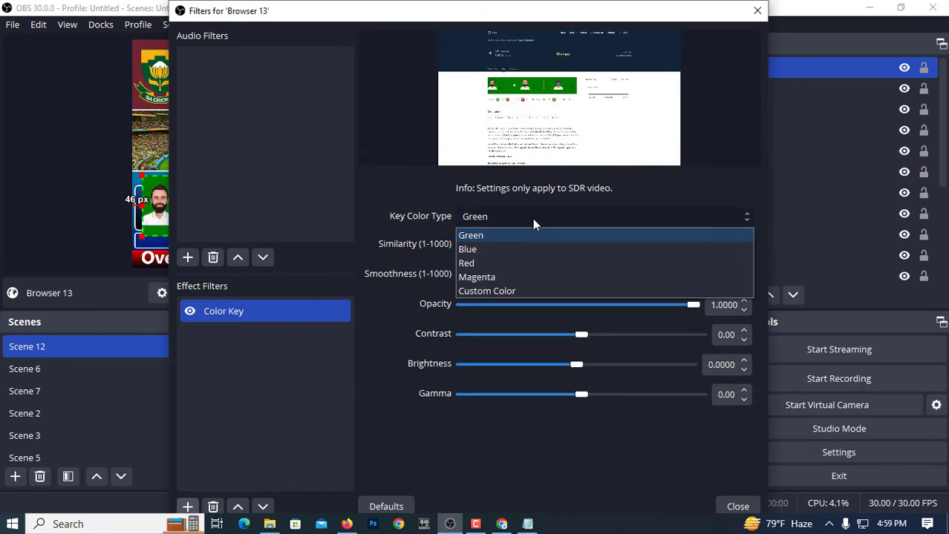
left_click(501, 291)
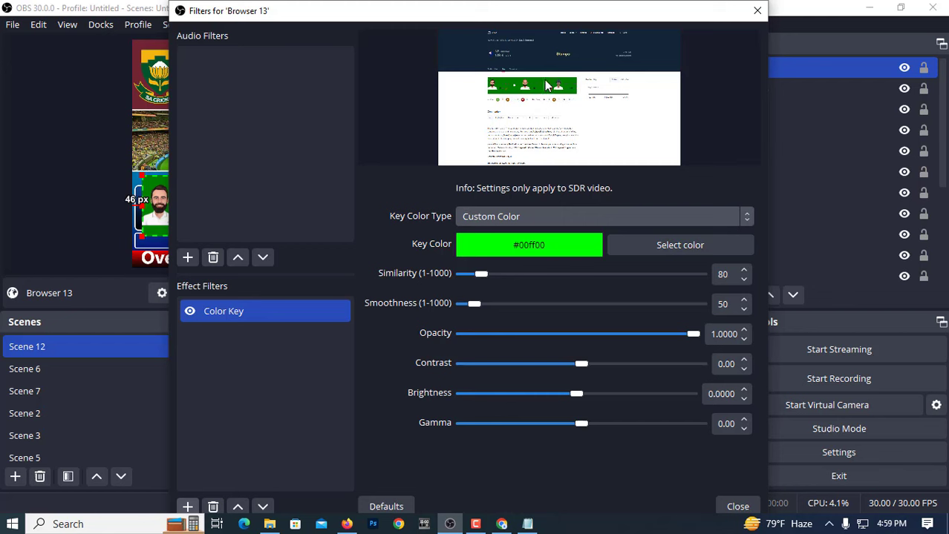
left_click(656, 246)
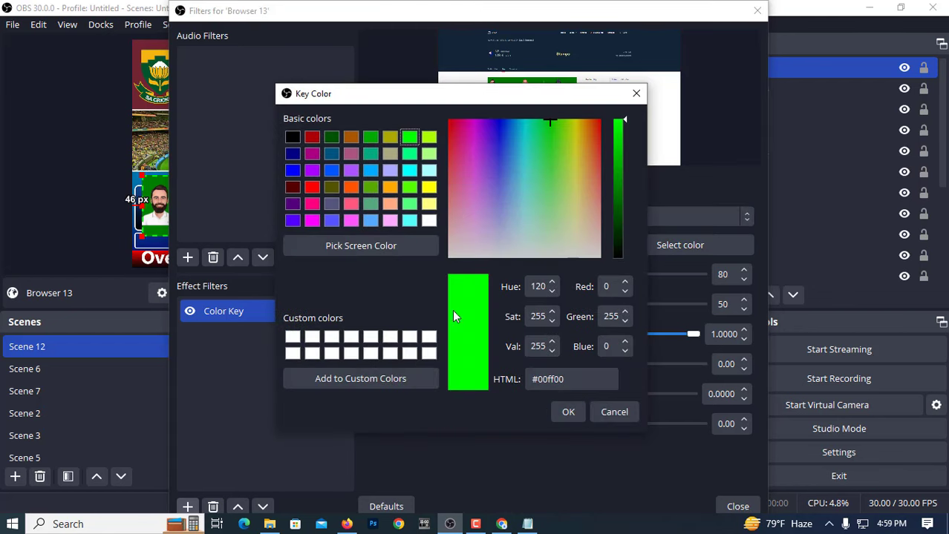
left_click(352, 245)
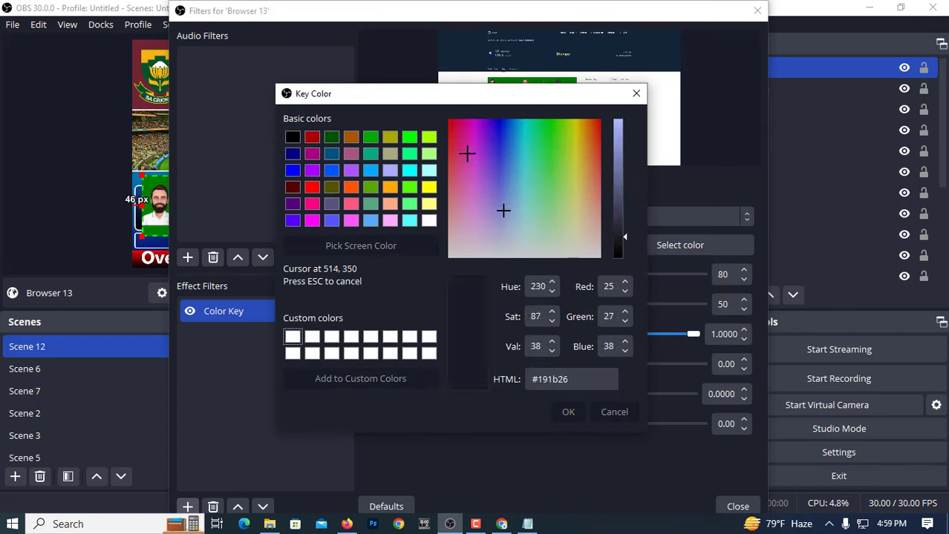
left_click(539, 78)
left_click(566, 413)
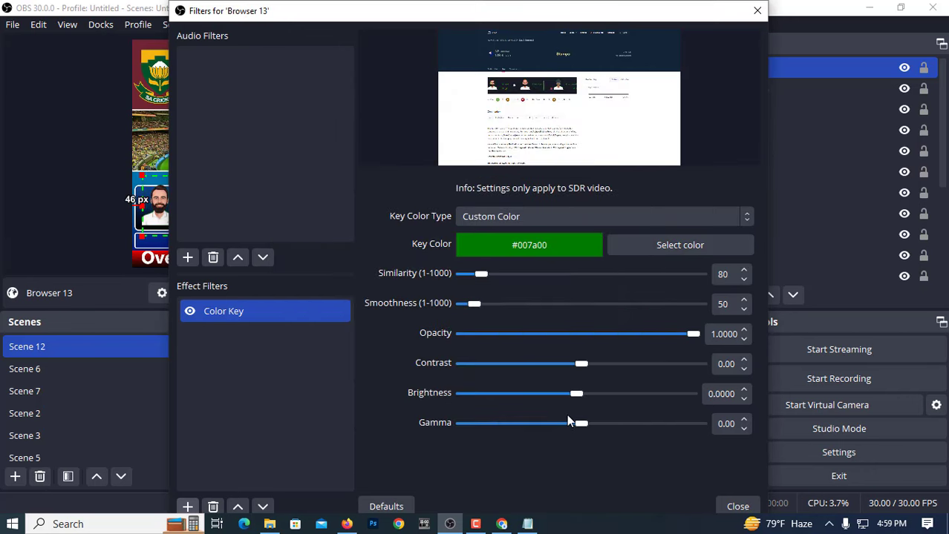
left_click(737, 506)
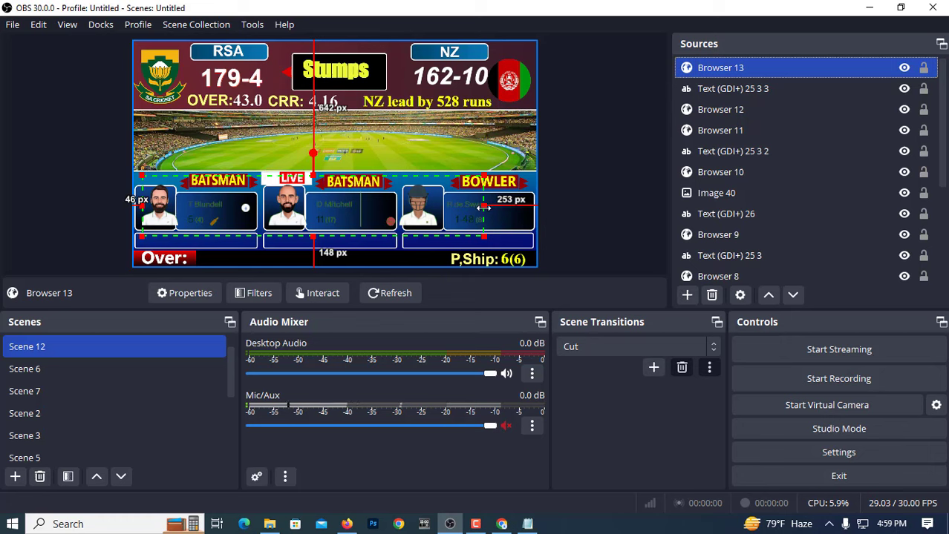
Step: Crop Browser 13 to the first batsman's photo and nudge it 10 px right
left_click_drag(482, 208, 168, 215)
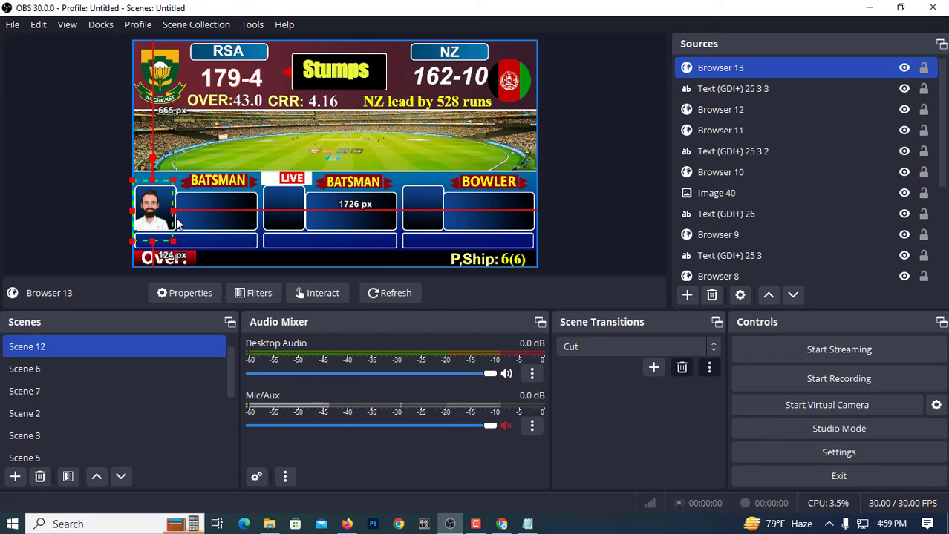
left_click_drag(168, 216, 177, 223)
key("Right")
key("Right")
key("Right")
key("Right")
key("Right")
key("Right")
key("Right")
key("Right")
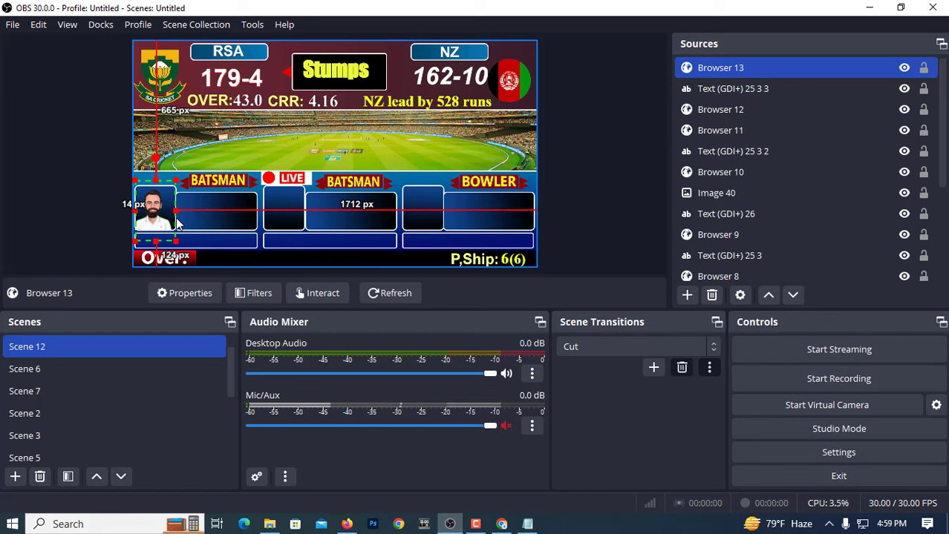
Step: Paste a linked copy of the photo source and crop it into the second batsman slot
right_click(177, 223)
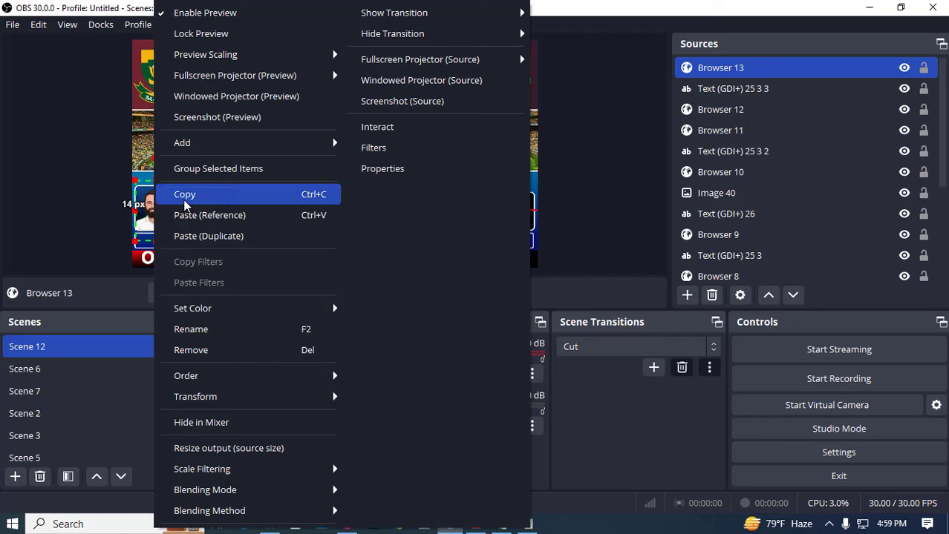
left_click(185, 194)
right_click(165, 222)
left_click(191, 215)
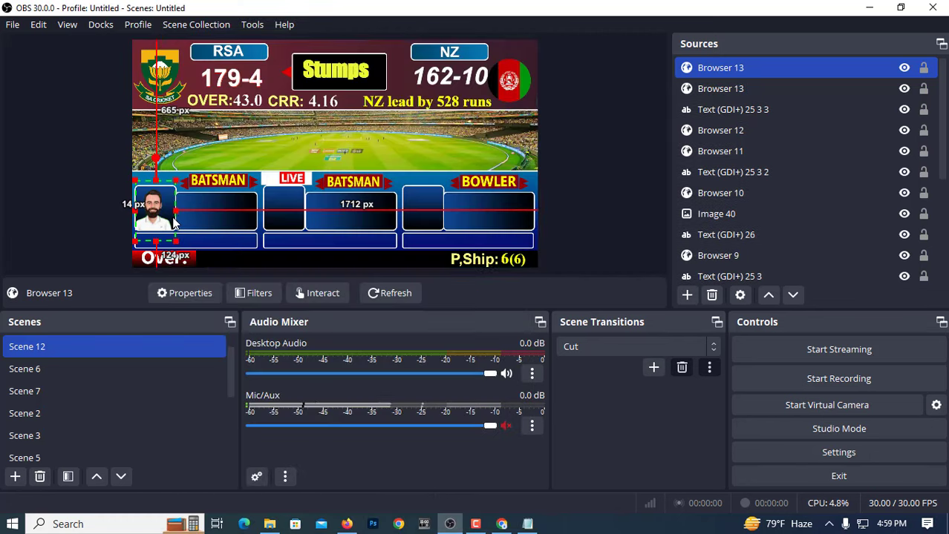
left_click_drag(179, 217, 433, 212)
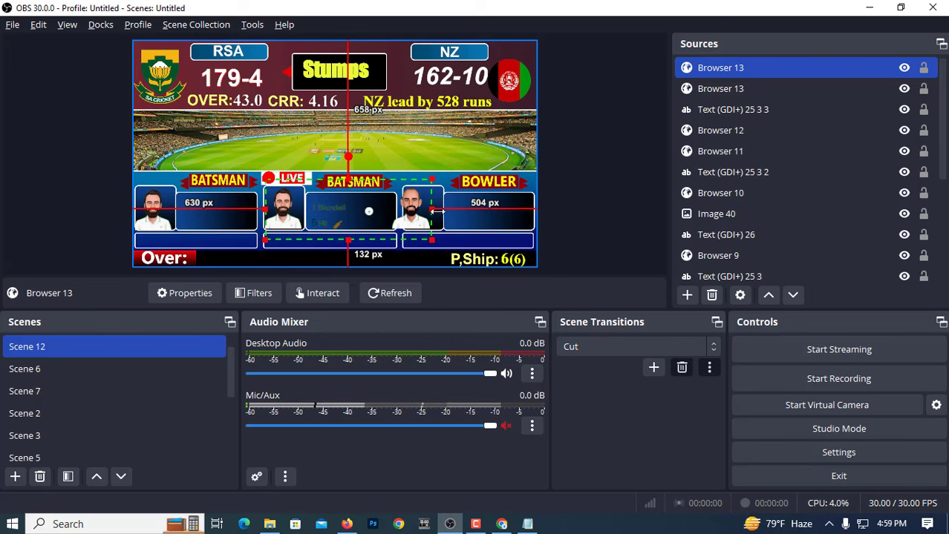
mouse_move(266, 211)
left_mouse_down()
mouse_move(391, 212)
mouse_move(294, 216)
left_mouse_up()
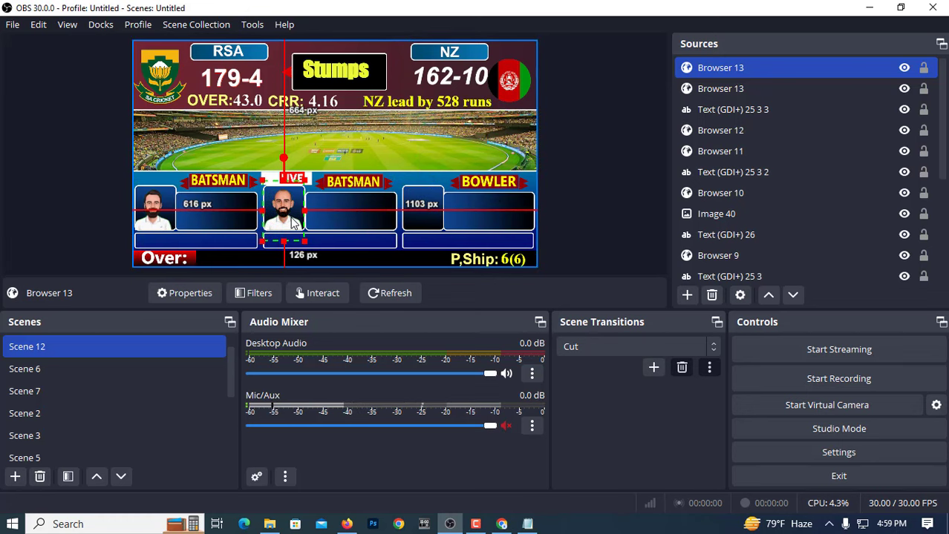
Step: Paste another linked copy, fit it into the BOWLER photo slot, and deselect it
right_click(296, 214)
left_click(320, 193)
right_click(297, 214)
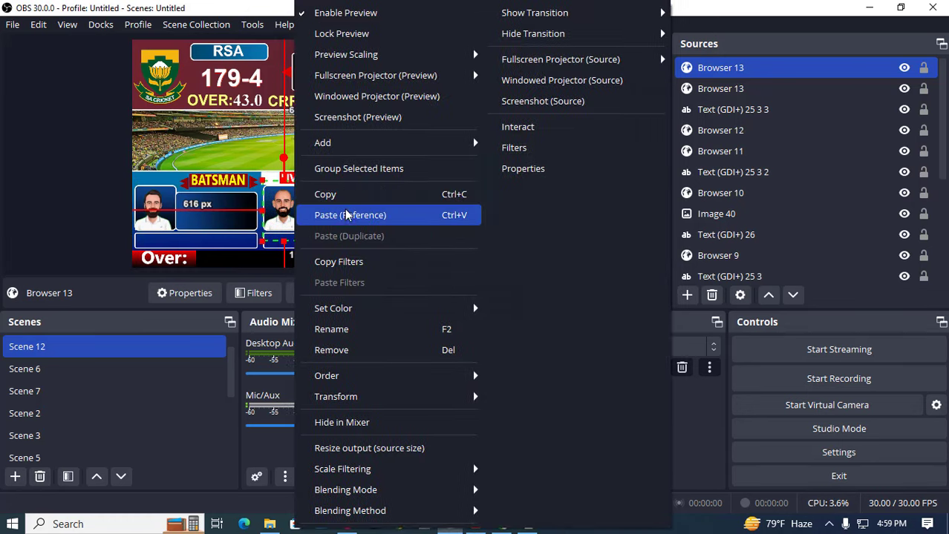
left_click(345, 214)
mouse_move(286, 212)
left_mouse_down()
mouse_move(425, 211)
mouse_move(398, 224)
left_mouse_up()
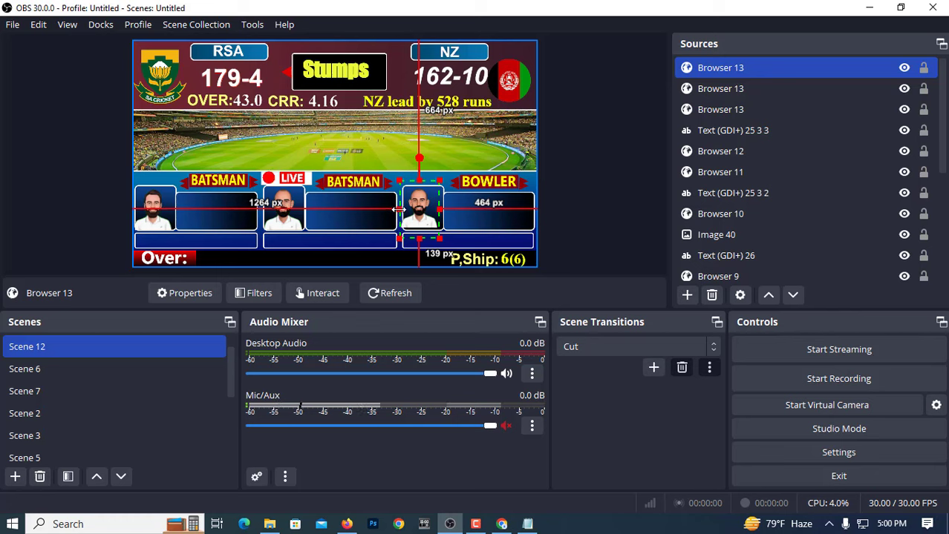
key("alt+f")
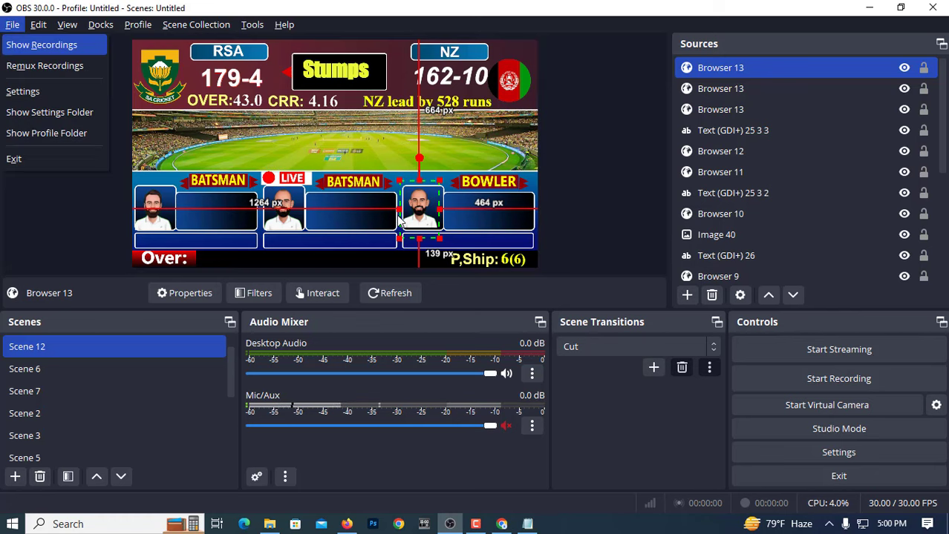
key("Escape")
mouse_move(399, 219)
left_mouse_down()
mouse_move(411, 215)
mouse_move(276, 230)
mouse_move(449, 230)
left_mouse_up()
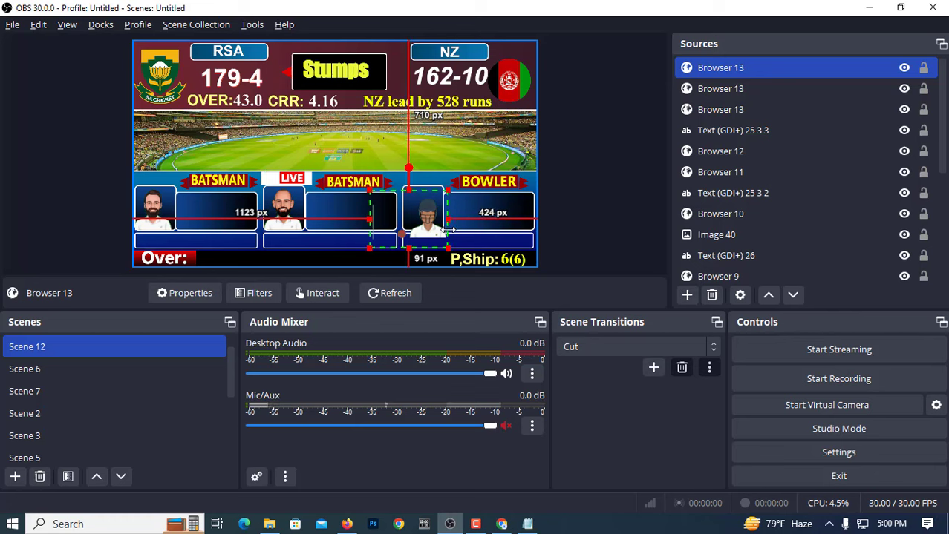
left_click_drag(369, 218, 415, 226)
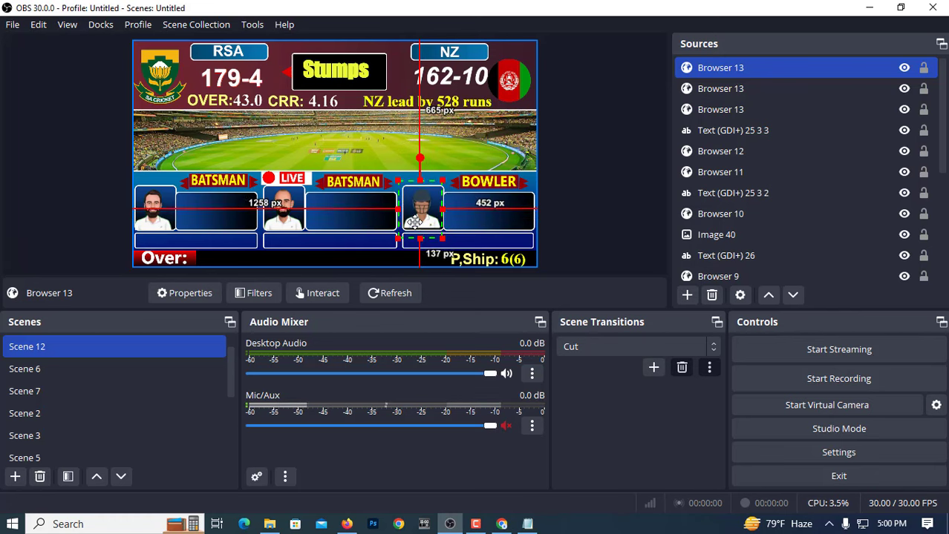
left_click(95, 211)
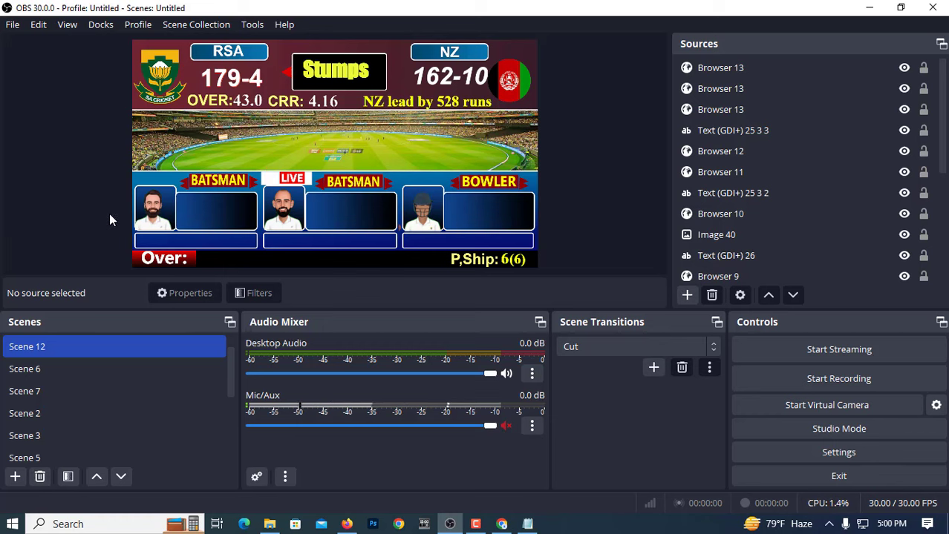
Step: Add a Browser 14 source from Sources and give it width 1920 and height 1080
left_click(687, 296)
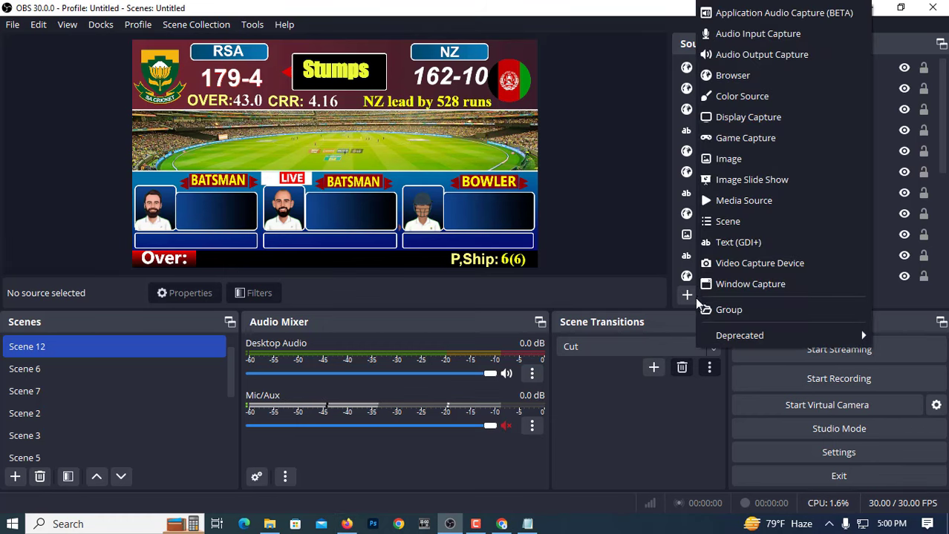
left_click(731, 75)
left_click(514, 348)
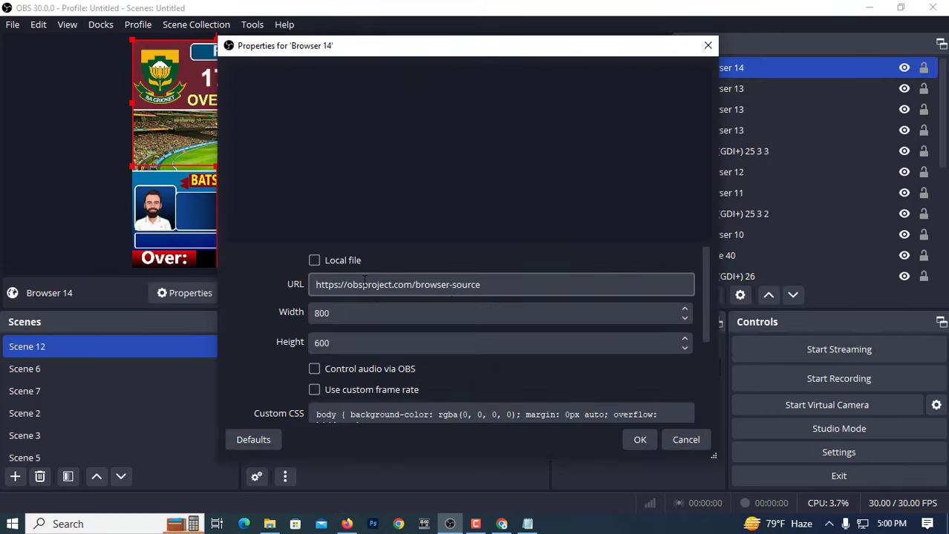
key("Tab")
type("1920")
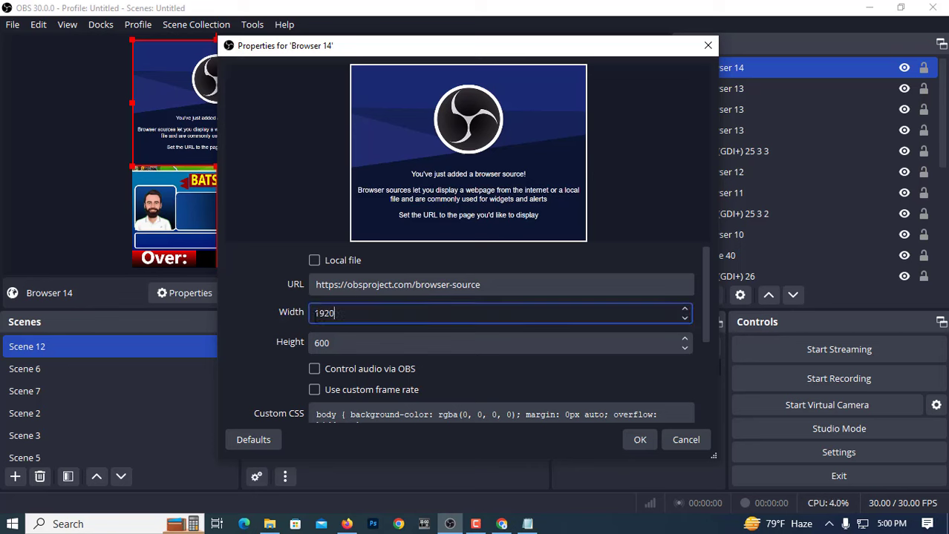
left_click(326, 343)
type("1080")
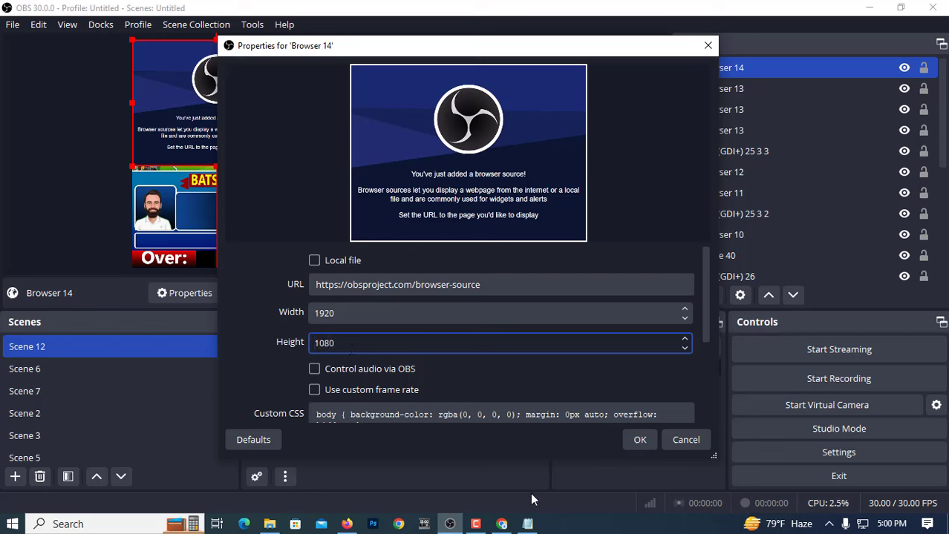
left_click(477, 521)
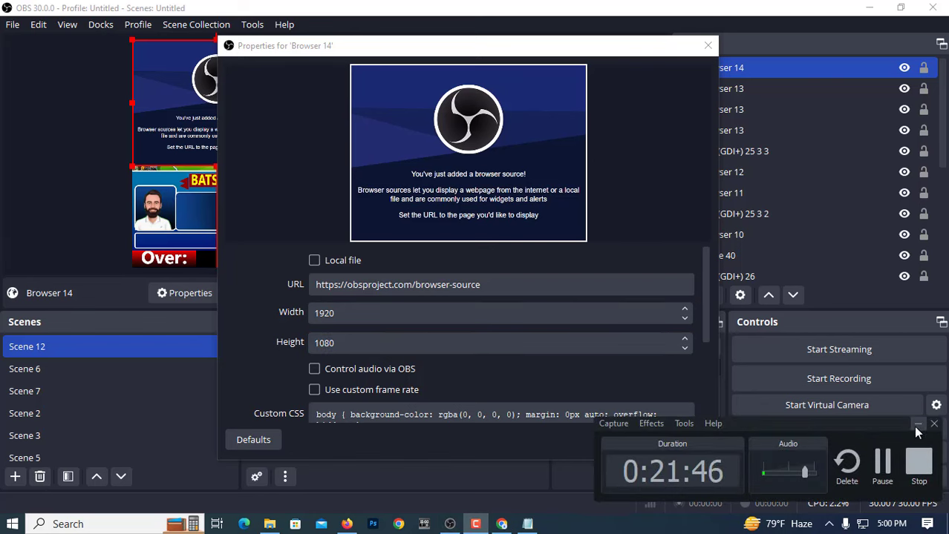
left_click(934, 425)
Step: Open the part 5 (player stik rate) CSS file from the css code folder, closing the part 4 notes
left_click(347, 524)
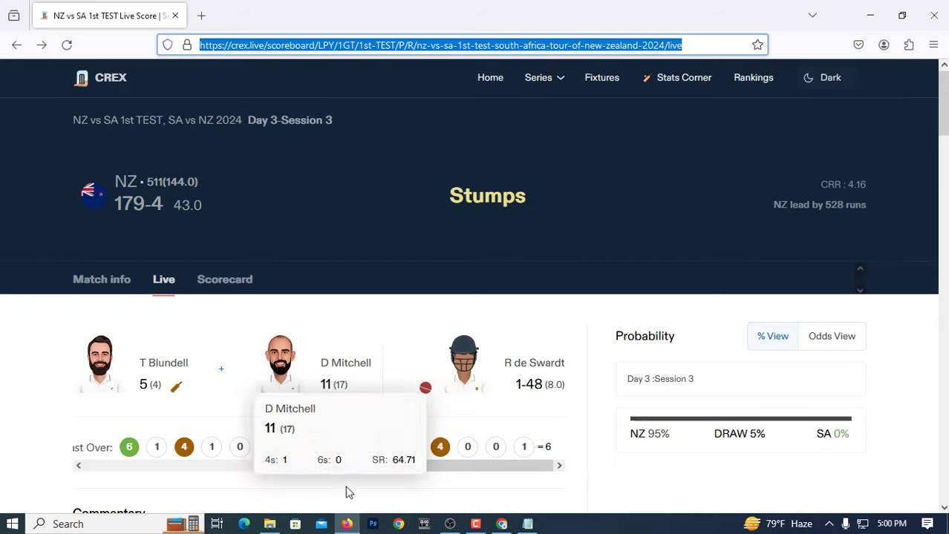
left_click(269, 525)
double_click(199, 174)
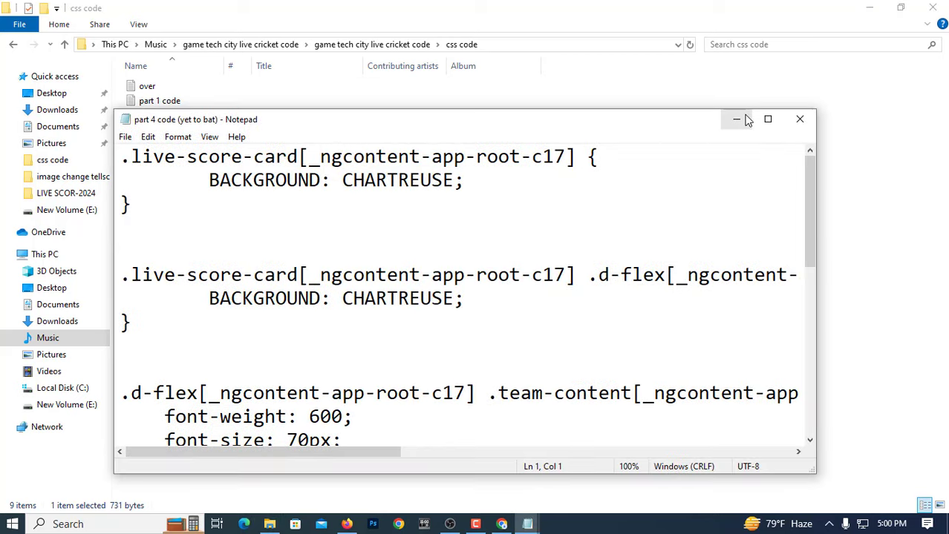
left_click(747, 121)
double_click(214, 187)
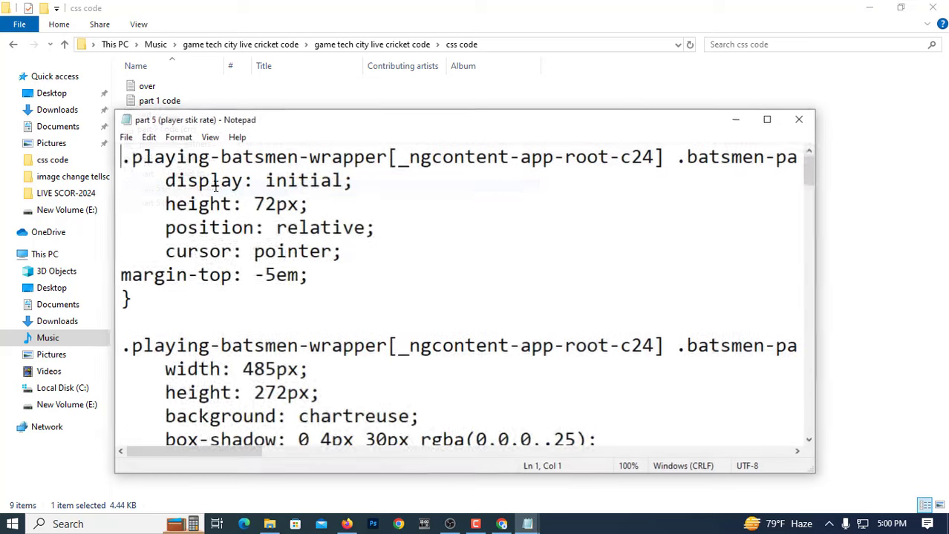
Step: Copy all of the part 5 CSS, minimize Notepad, and return to Browser 14's properties
scroll(246, 335, "down", 5)
scroll(246, 335, "down", 5)
scroll(251, 362, "down", 5)
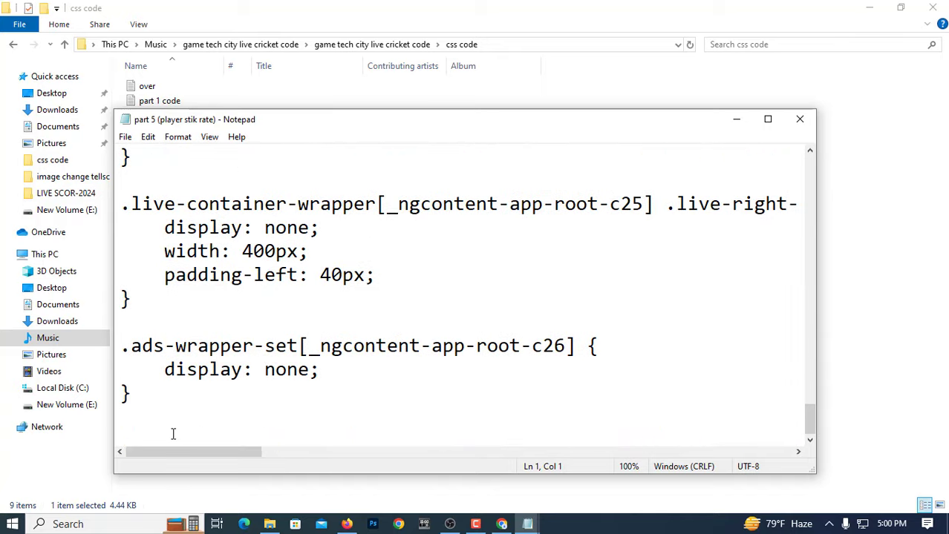
left_click_drag(172, 435, 114, 4)
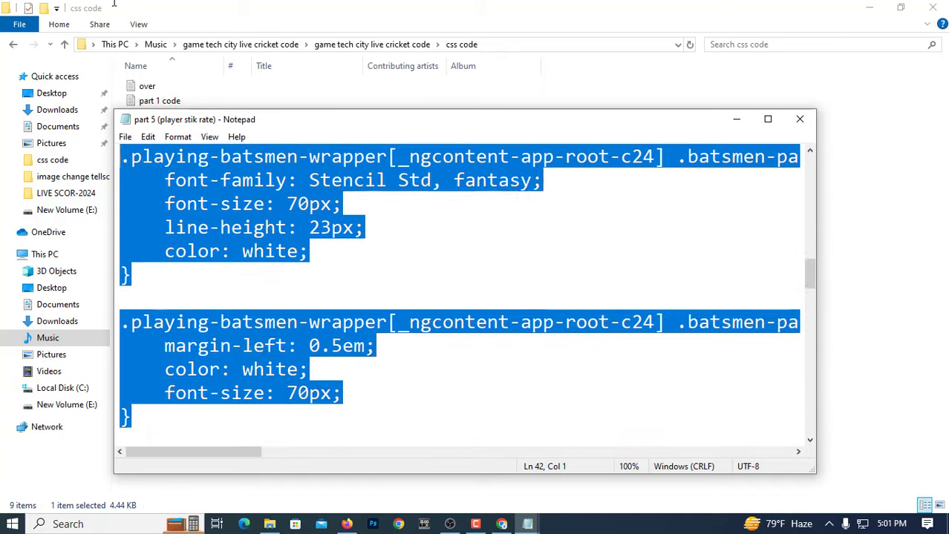
left_click_drag(114, 4, 43, 3)
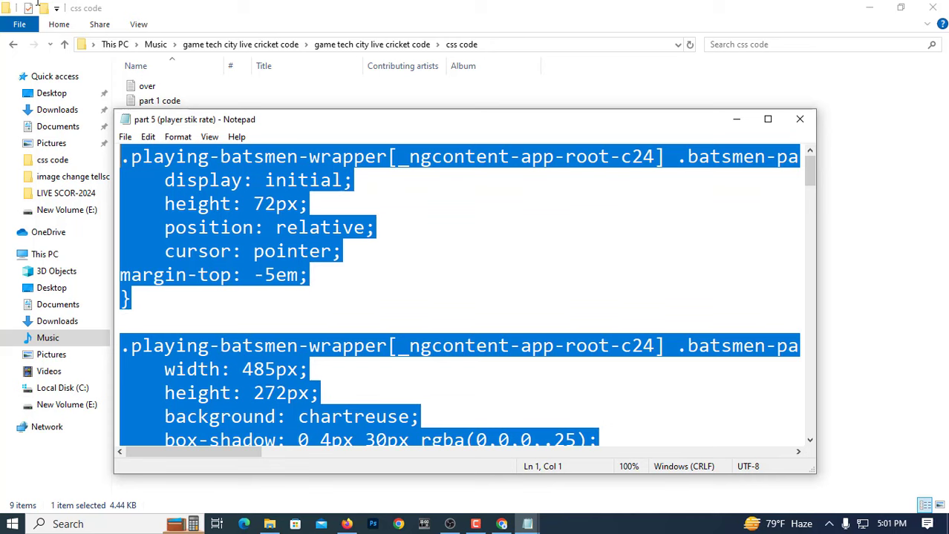
right_click(189, 209)
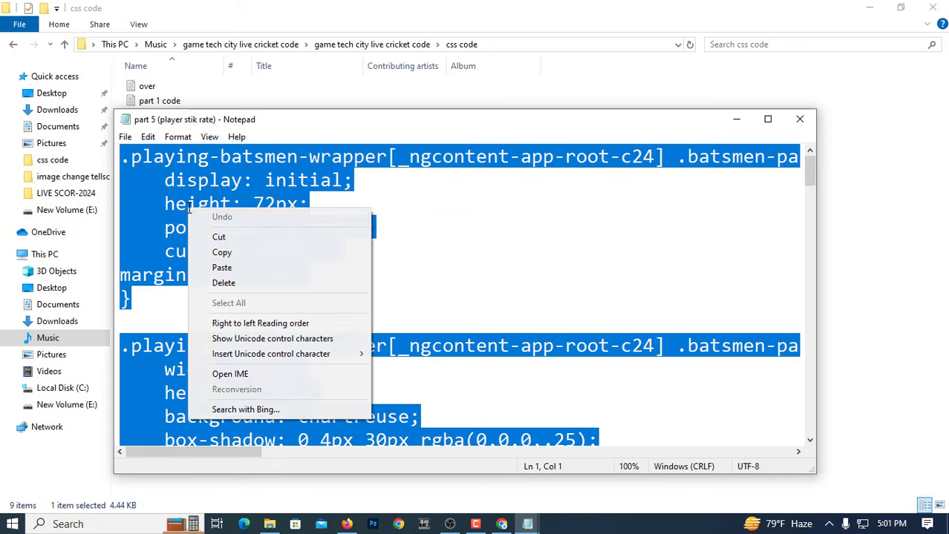
left_click(222, 252)
left_click(735, 119)
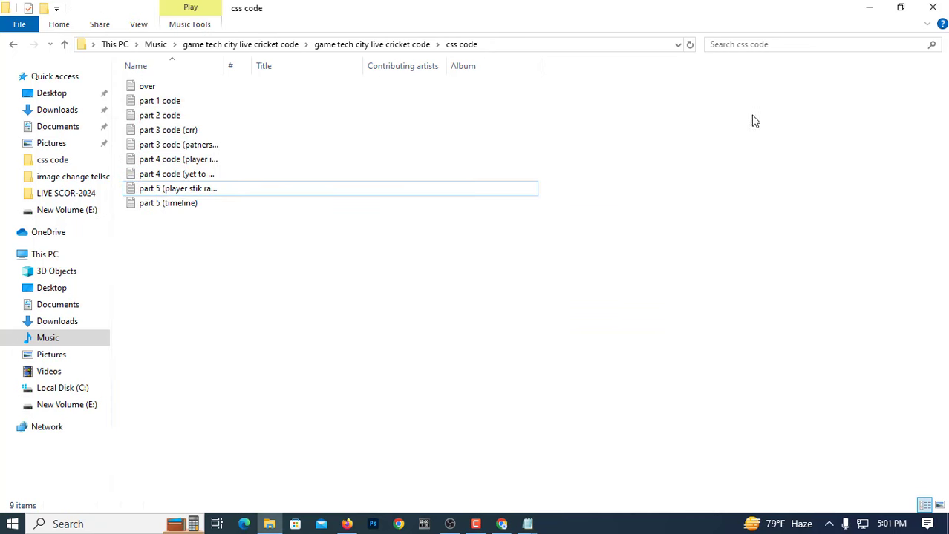
left_click(450, 525)
Step: Replace Browser 14's Custom CSS with the copied part 5 CSS and apply it
scroll(378, 373, "down", 2)
triple_click(355, 349)
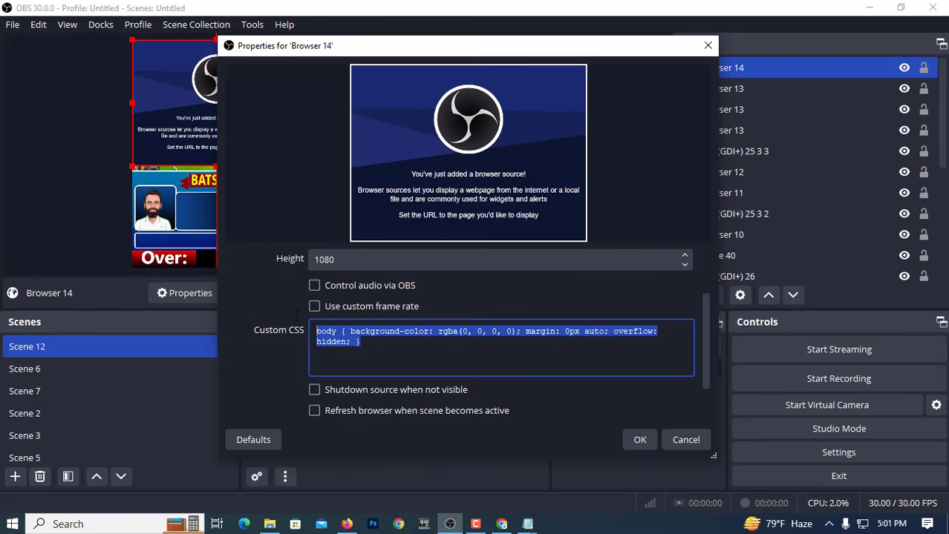
right_click(338, 341)
left_click(360, 431)
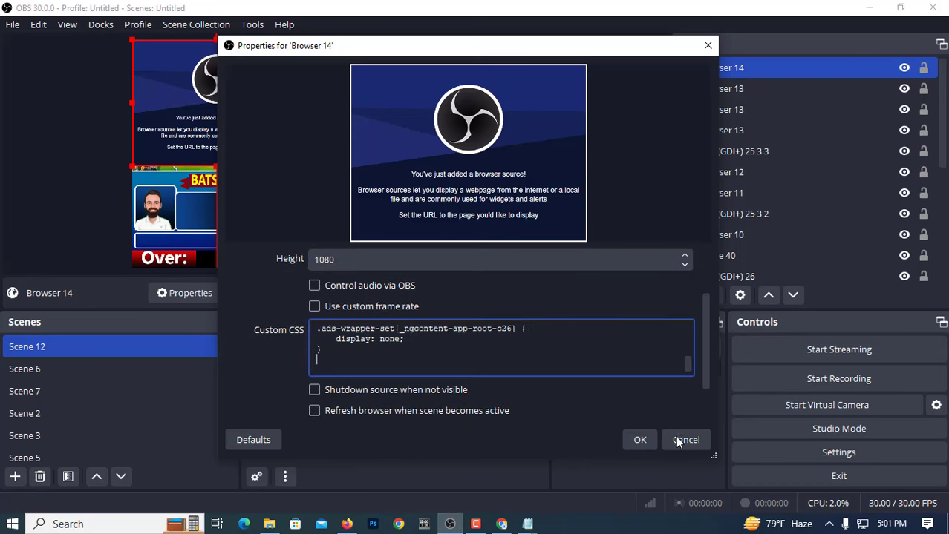
left_click(644, 442)
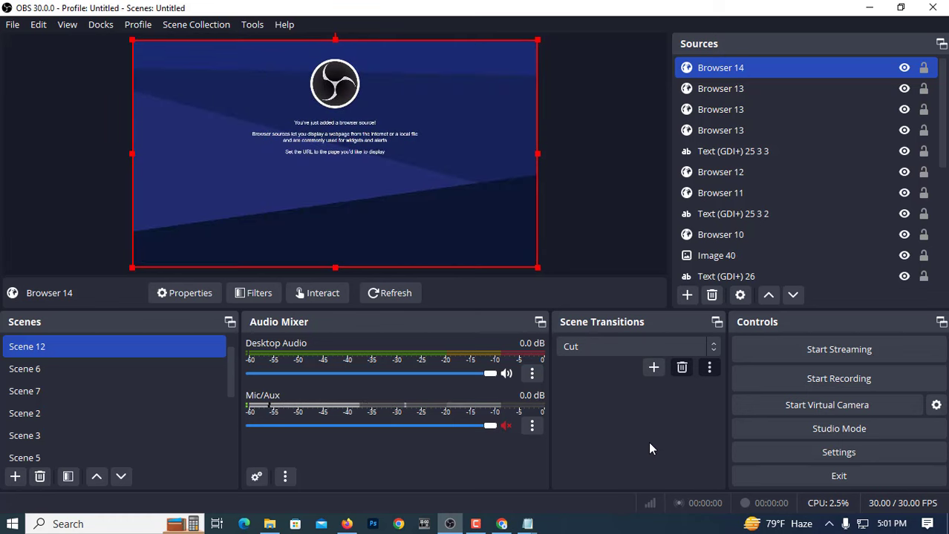
Step: Set Browser 14's URL to the copied crex.live match page address
double_click(735, 67)
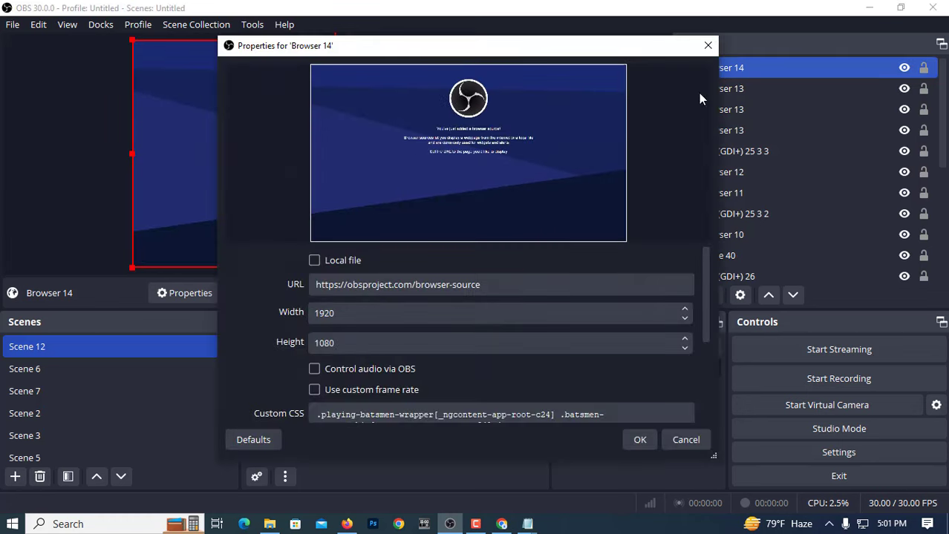
left_click(347, 524)
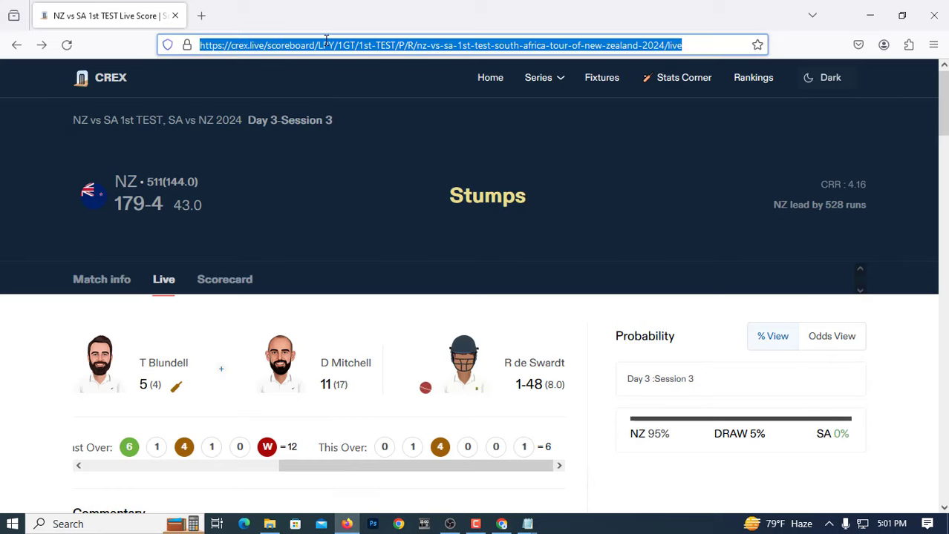
right_click(326, 45)
left_click(357, 124)
left_click(449, 524)
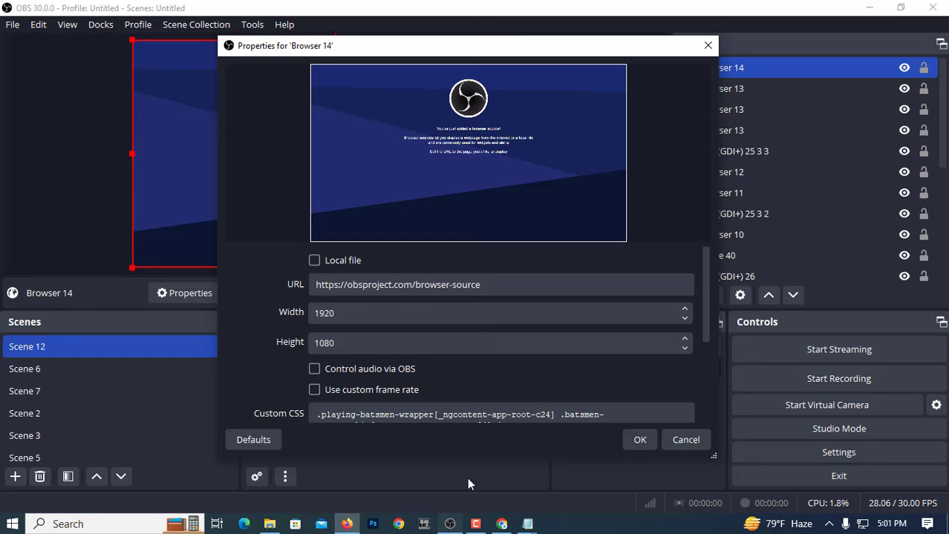
triple_click(391, 284)
right_click(392, 285)
left_click(419, 380)
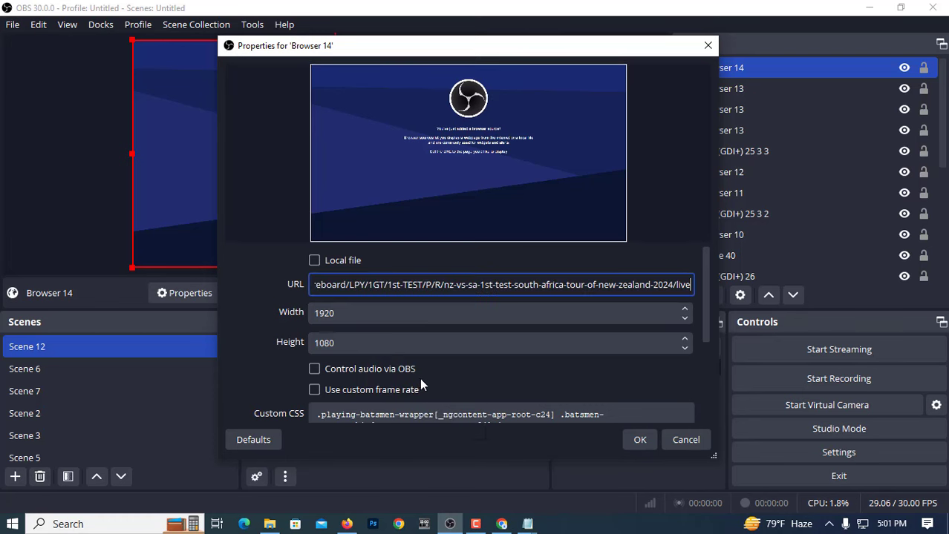
left_click(637, 442)
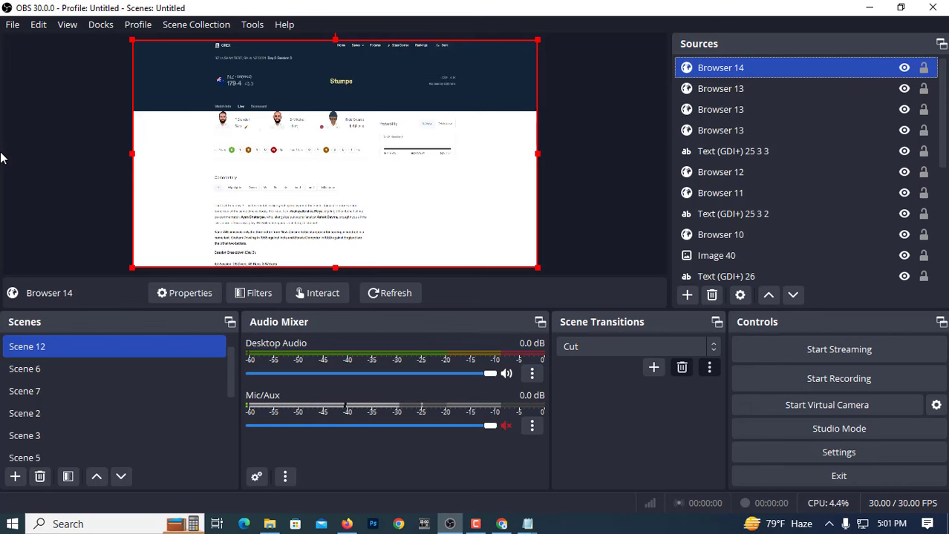
Step: Reopen Browser 14's properties, review the settings, and confirm them
right_click(724, 69)
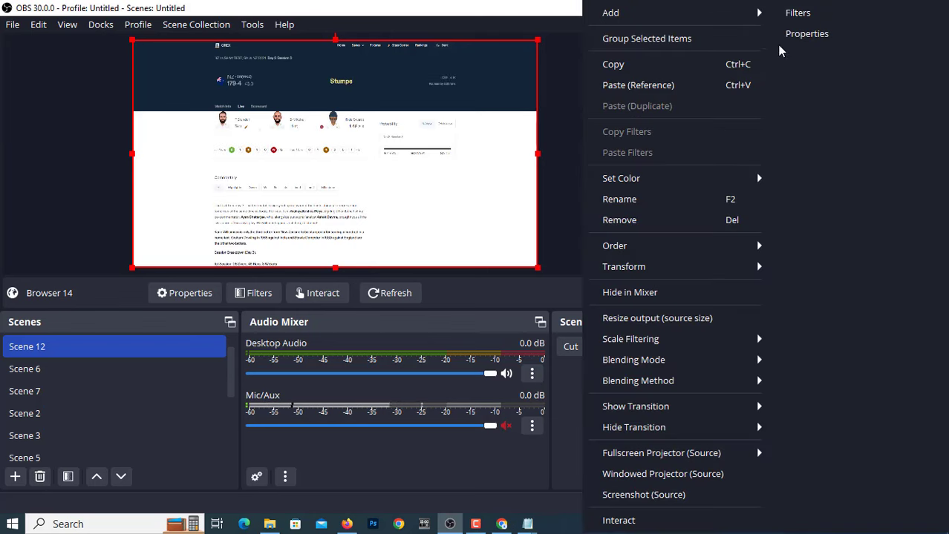
left_click(809, 35)
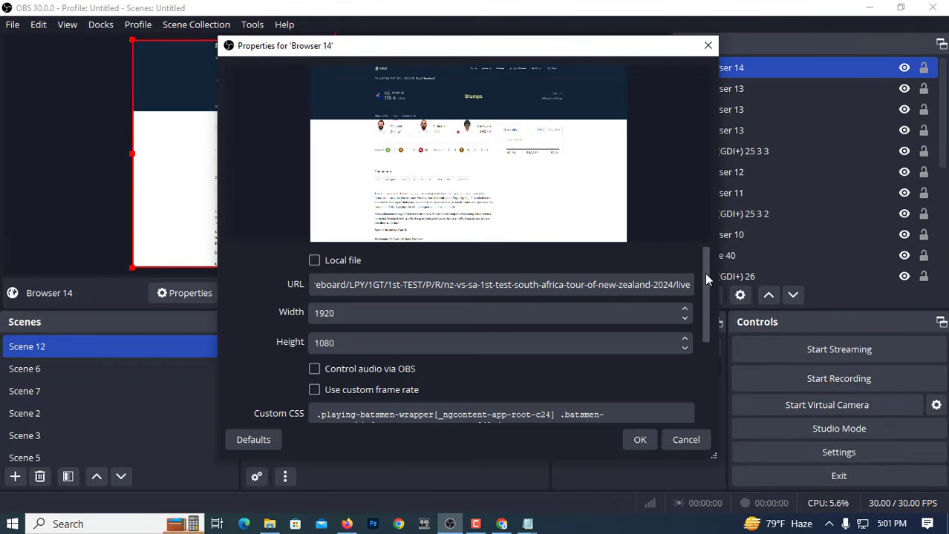
left_click_drag(707, 278, 704, 370)
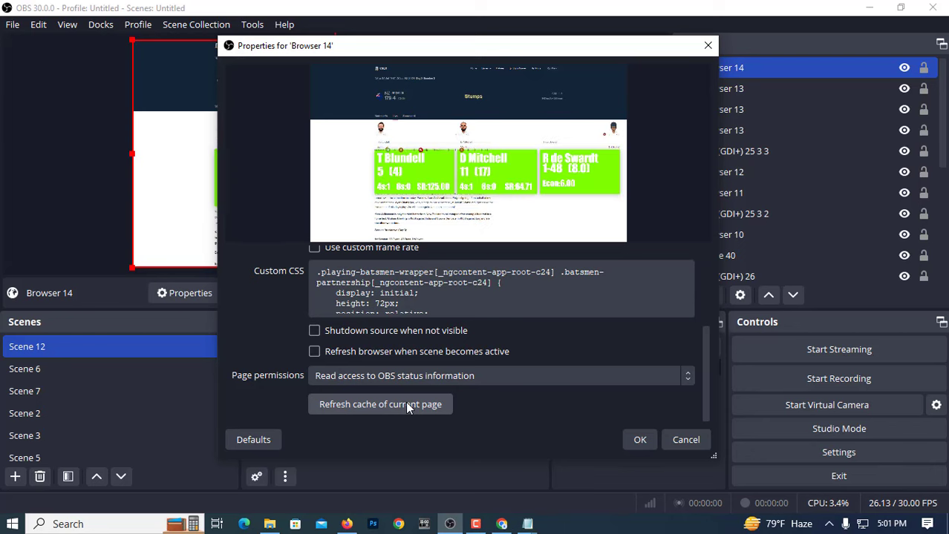
left_click(640, 439)
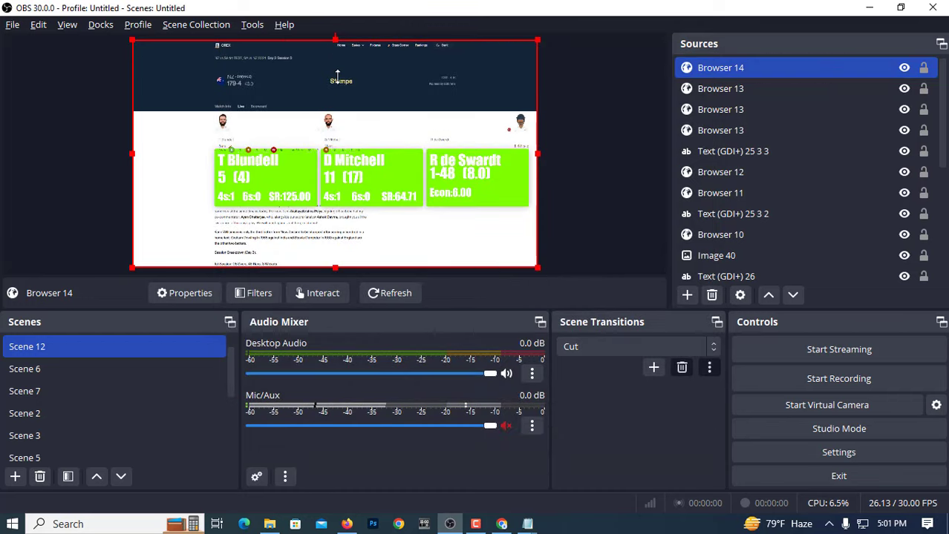
Step: Crop Browser 14 down to T Blundell's 5 (4) stats card, trimming top, right and left
left_click_drag(337, 109, 357, 159)
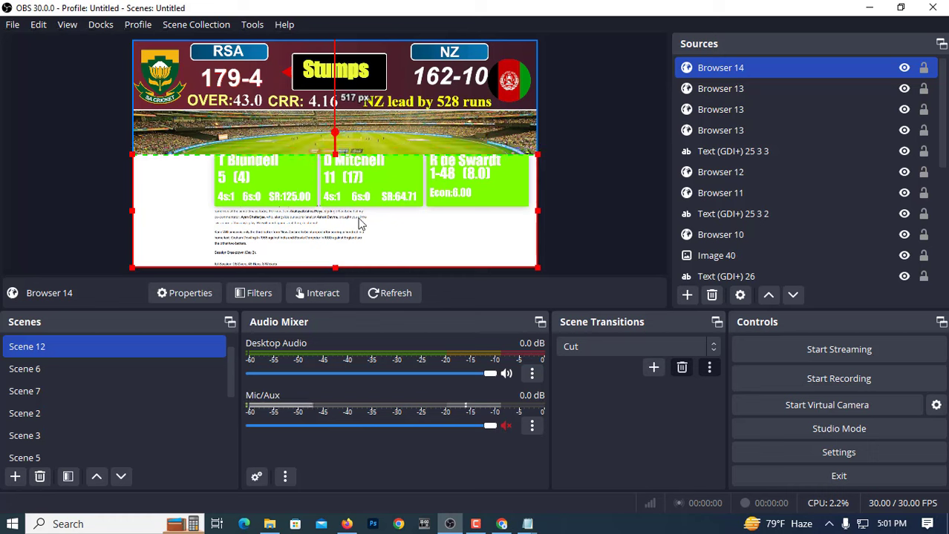
left_click_drag(334, 267, 364, 188)
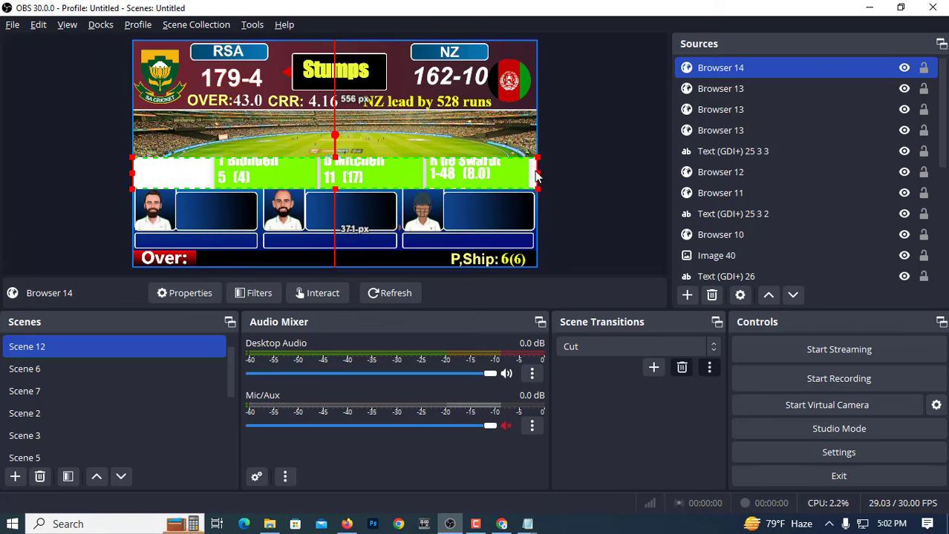
left_click_drag(536, 175, 316, 185)
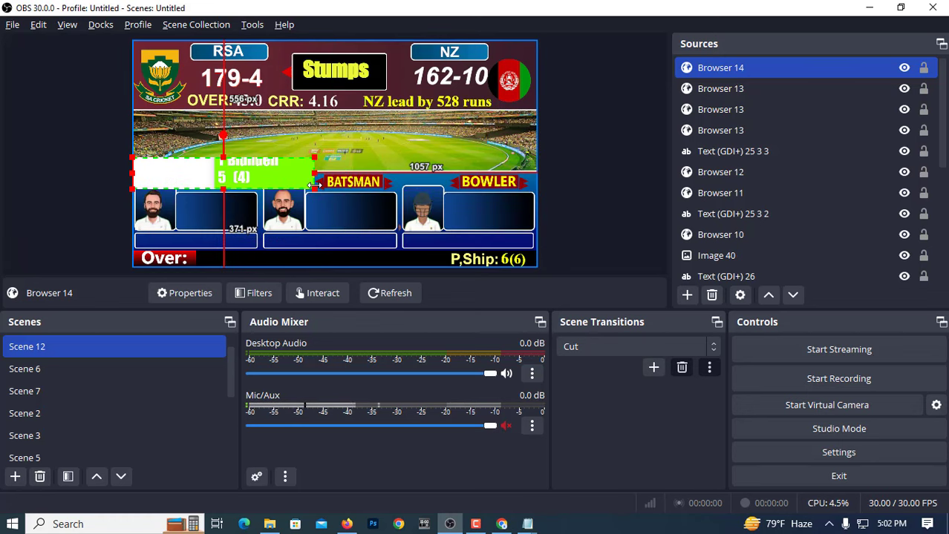
mouse_move(133, 175)
left_mouse_down()
mouse_move(229, 176)
mouse_move(265, 151)
mouse_move(226, 215)
left_mouse_up()
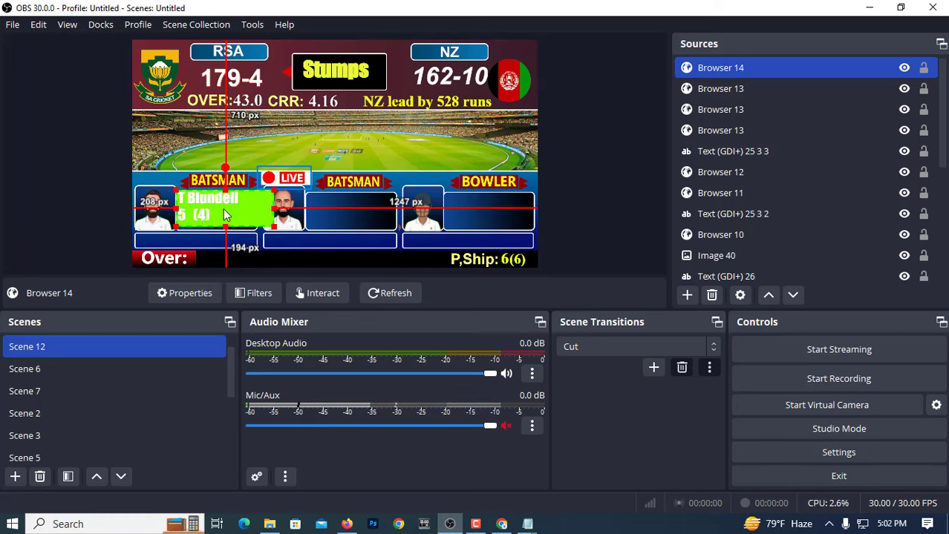
Step: Add a Chroma Key effect filter to Browser 14 to remove the green
right_click(230, 208)
left_click(434, 154)
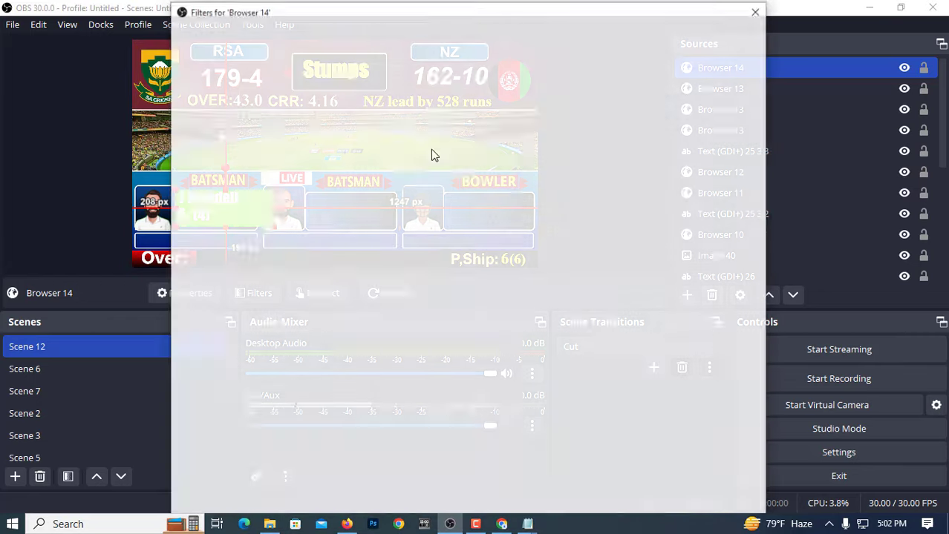
left_click(191, 507)
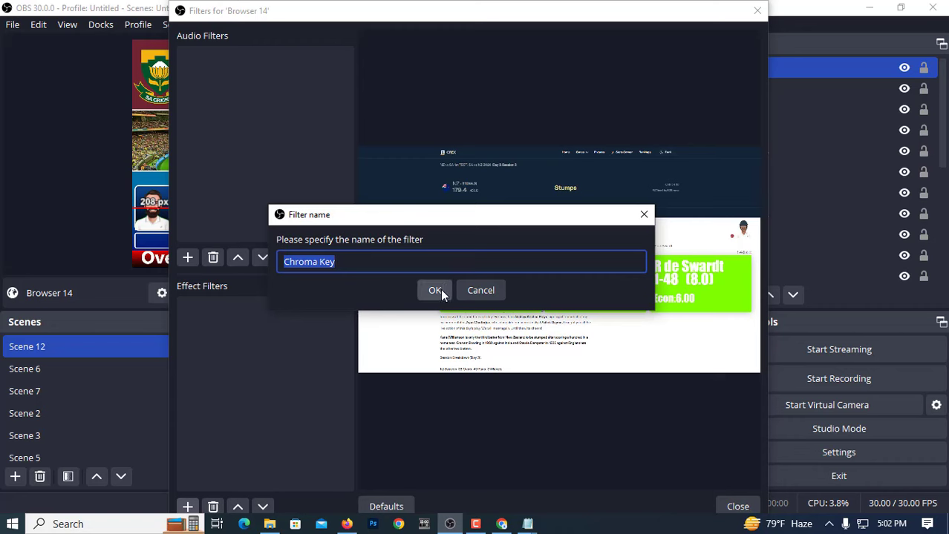
left_click(436, 290)
Step: Close Filters and resize the T Blundell feed to fit the first batsman box
left_click(738, 507)
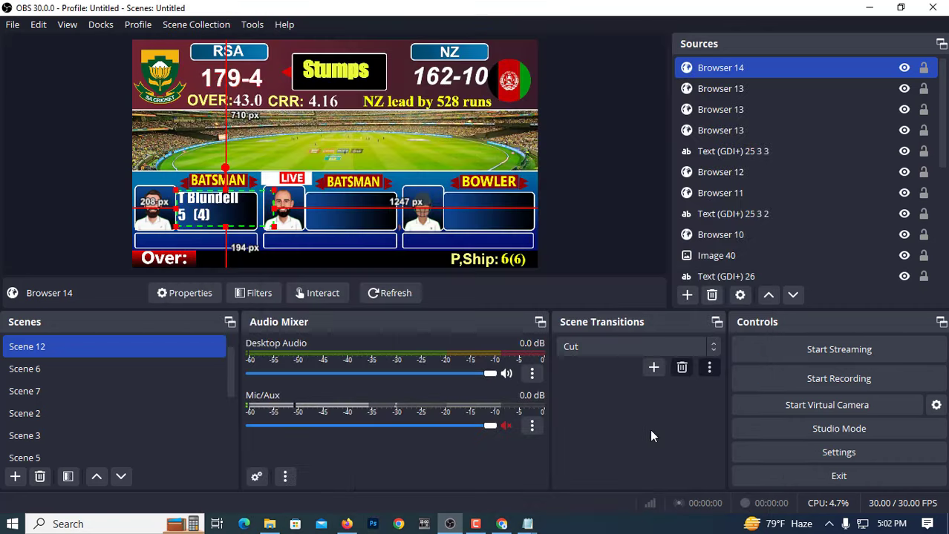
left_click_drag(272, 233, 227, 215)
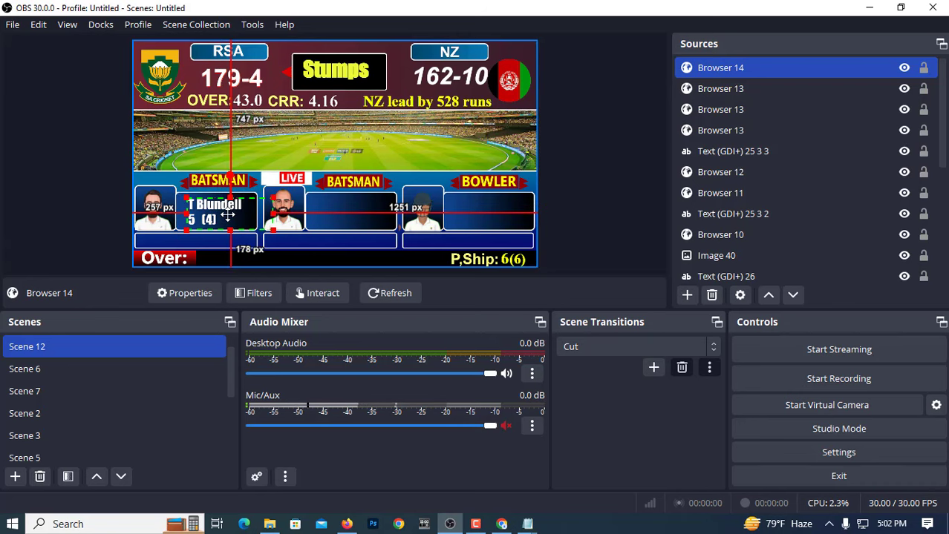
left_click(93, 219)
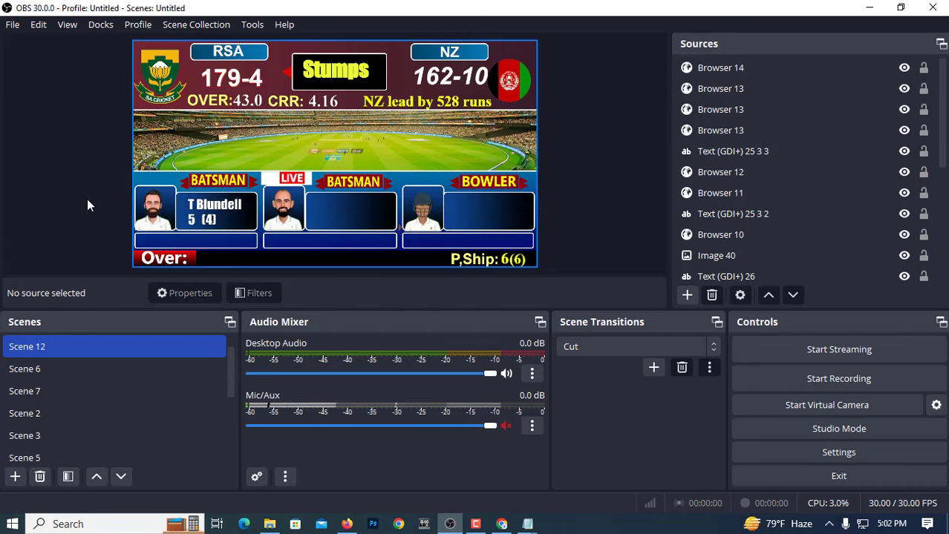
Step: Paste a linked copy of the feed and crop it to show D Mitchell 11 (17)
left_click(221, 210)
right_click(237, 208)
key("Escape")
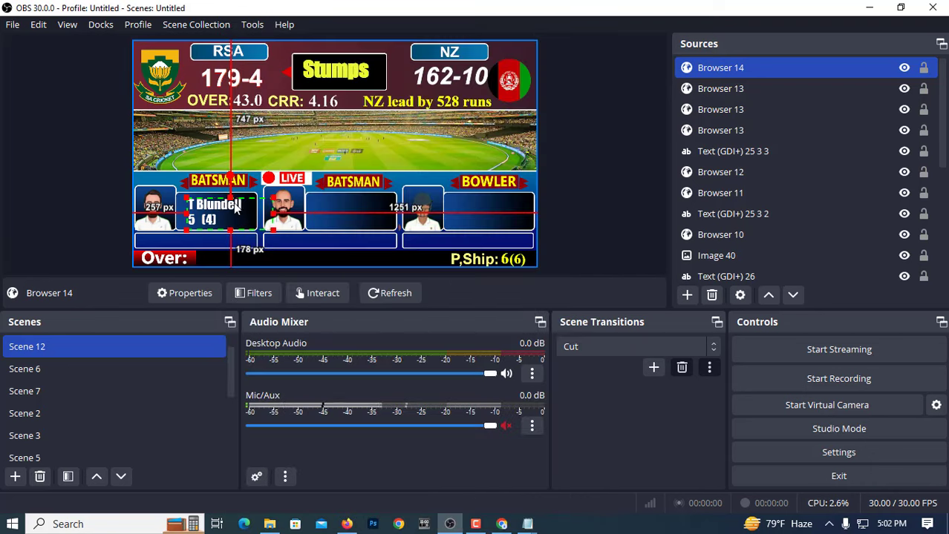
right_click(231, 211)
left_click(312, 215)
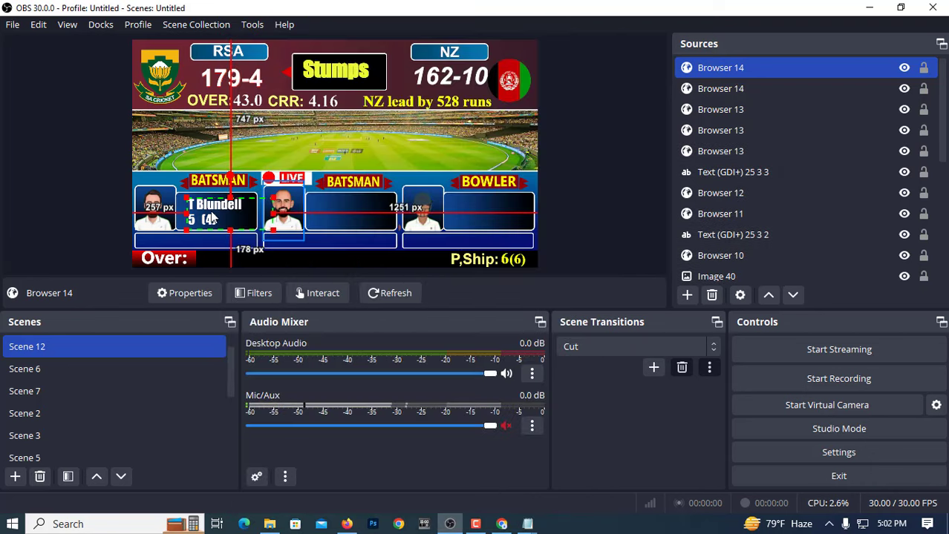
left_click_drag(279, 210, 319, 216)
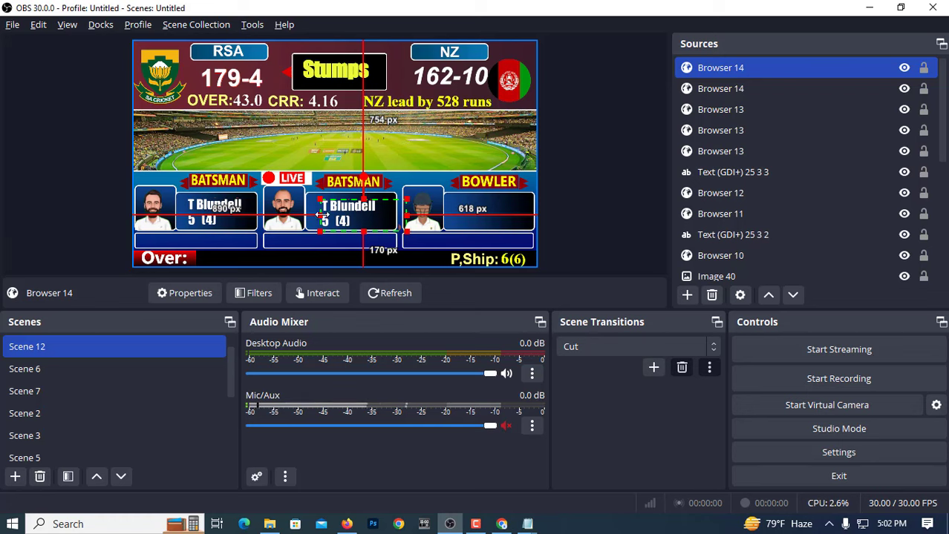
left_click_drag(322, 214, 480, 215)
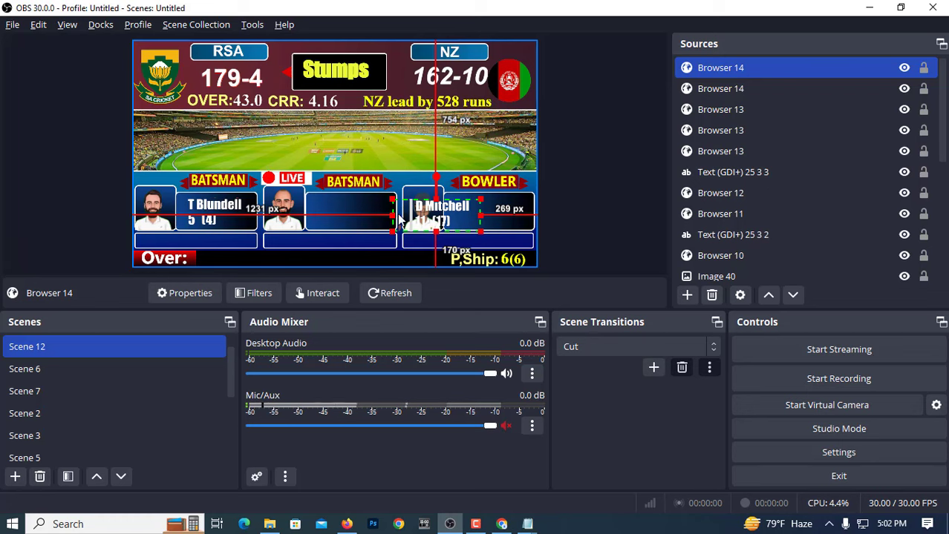
mouse_move(398, 216)
left_mouse_down()
mouse_move(413, 216)
mouse_move(355, 220)
left_mouse_up()
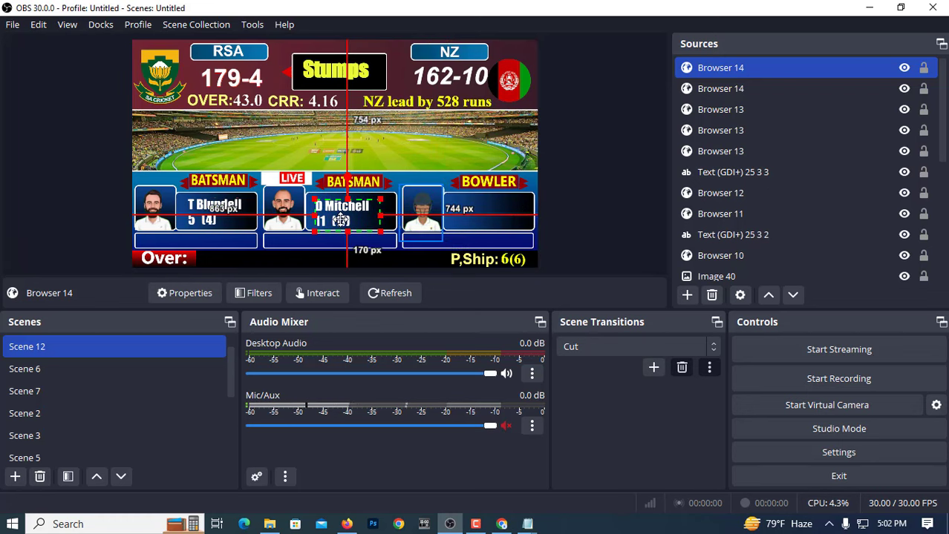
Step: Paste another linked copy and fit R de Swardt 1-48 (8.0) into the bowler box
right_click(354, 221)
left_click(379, 195)
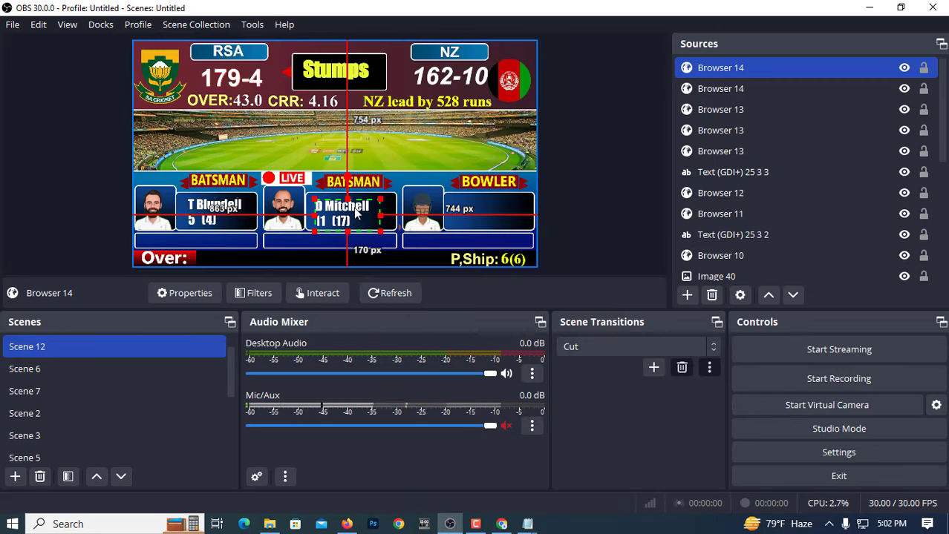
right_click(355, 216)
left_click(410, 215)
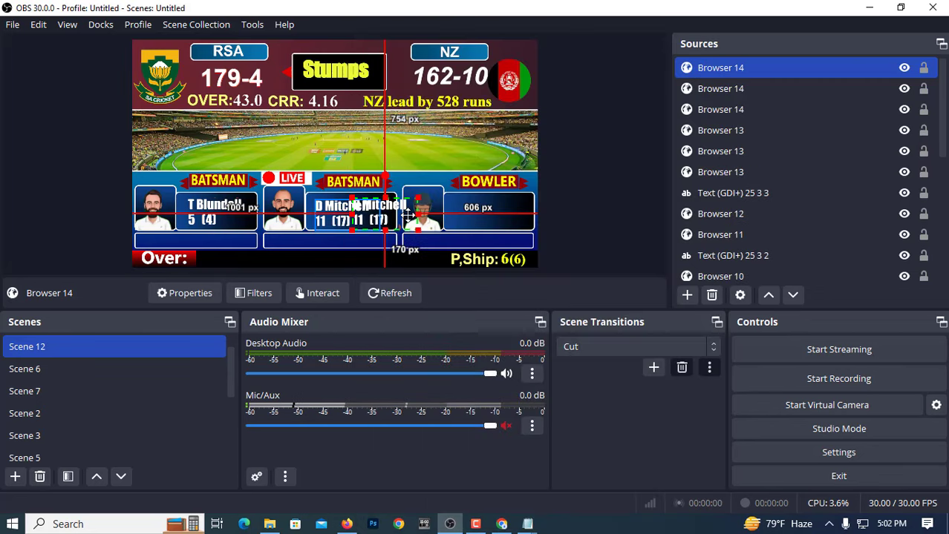
mouse_move(349, 215)
left_mouse_down()
mouse_move(482, 214)
mouse_move(448, 216)
left_mouse_up()
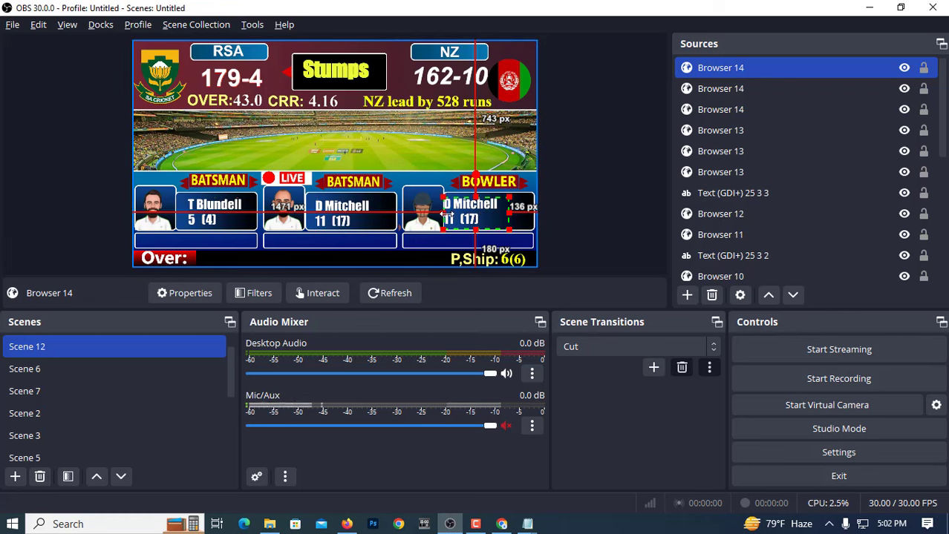
mouse_move(447, 217)
left_mouse_down()
mouse_move(546, 211)
mouse_move(410, 214)
mouse_move(532, 219)
left_mouse_up()
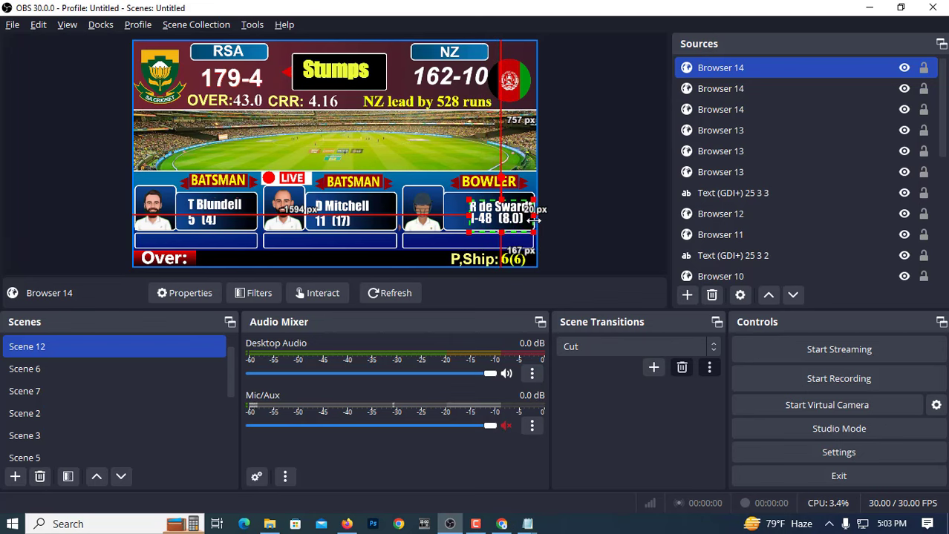
mouse_move(515, 223)
left_mouse_down()
mouse_move(500, 225)
mouse_move(491, 196)
left_mouse_up()
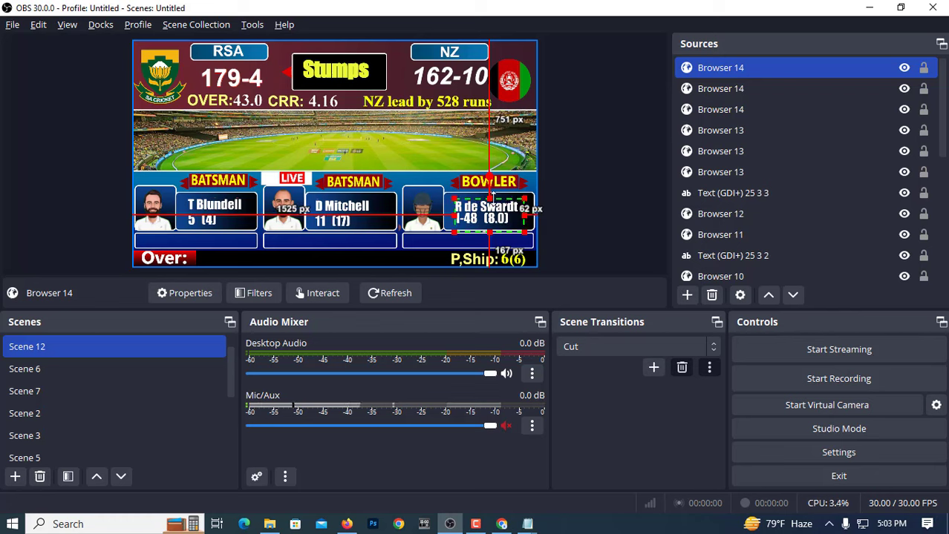
left_click(93, 223)
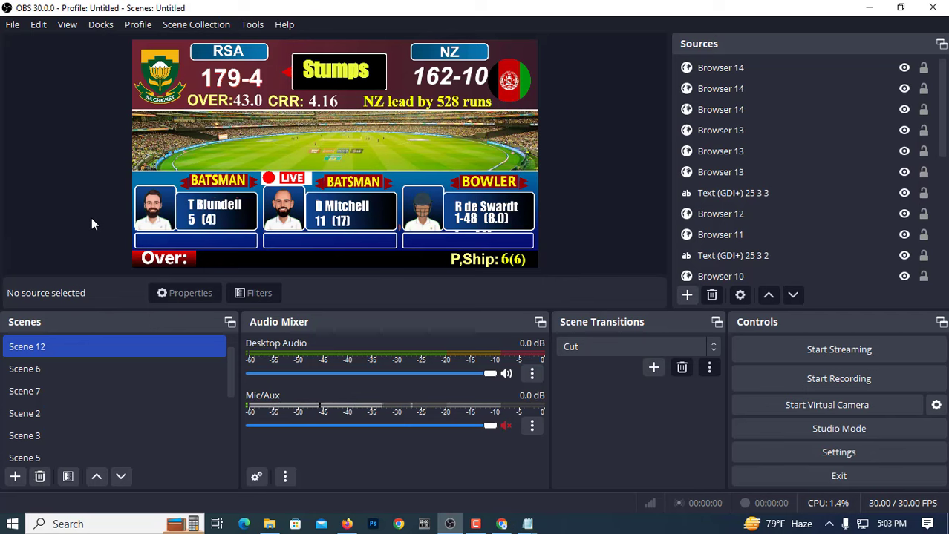
left_click(195, 220)
Step: Place a linked copy showing 4s:1 6s:0 SR:125.00 in the bar under T Blundell
right_click(205, 219)
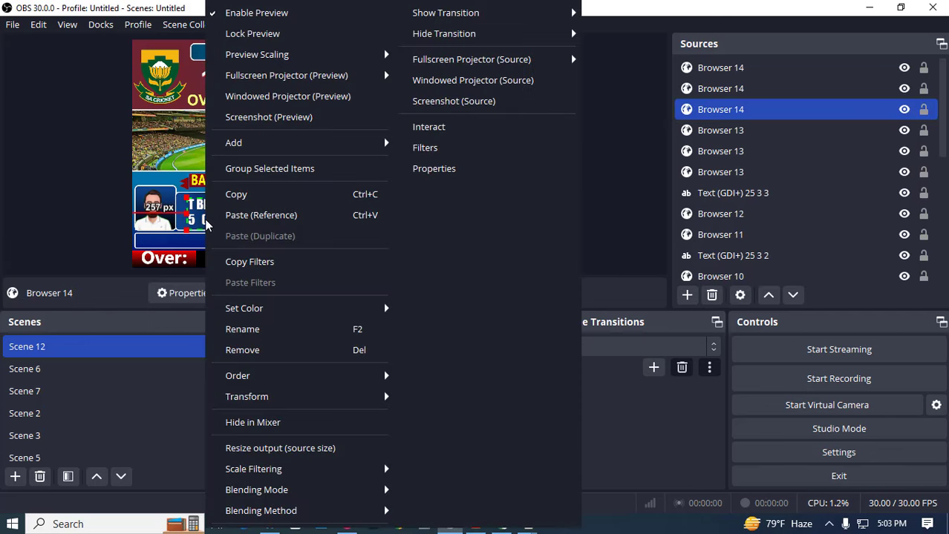
left_click(271, 194)
right_click(233, 204)
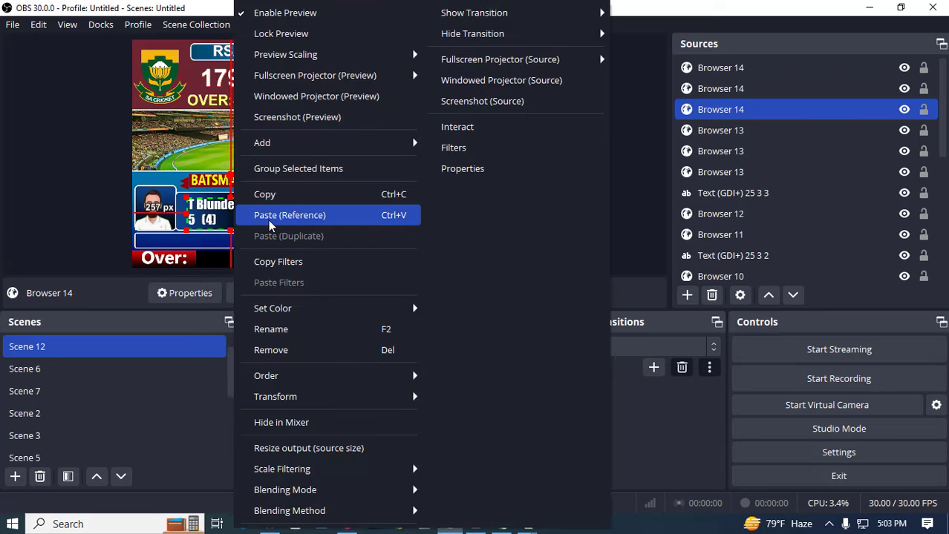
left_click(260, 215)
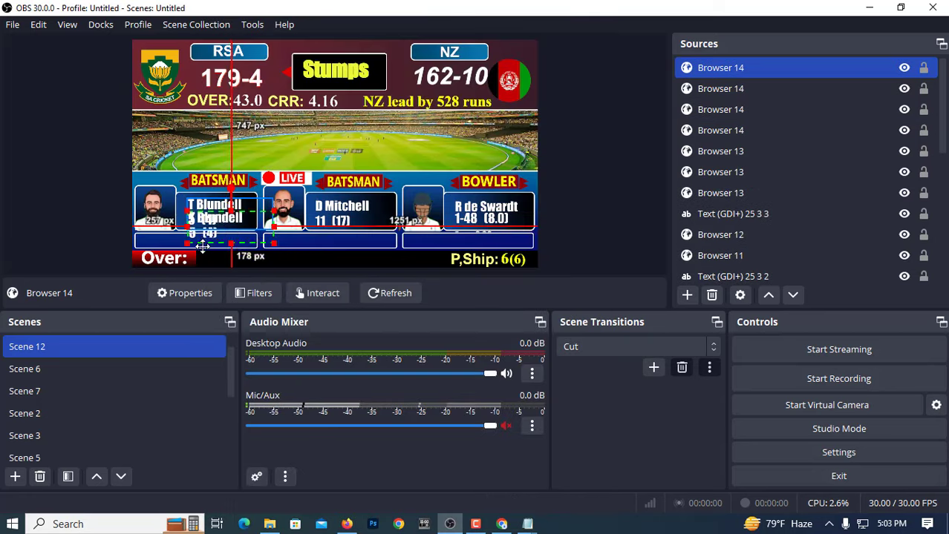
left_click_drag(203, 231, 203, 267)
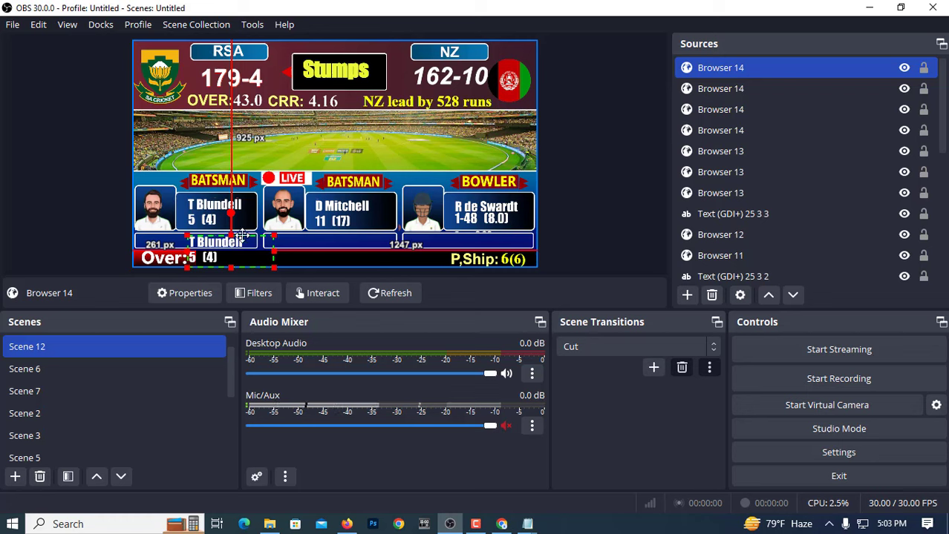
left_click_drag(242, 236, 251, 240)
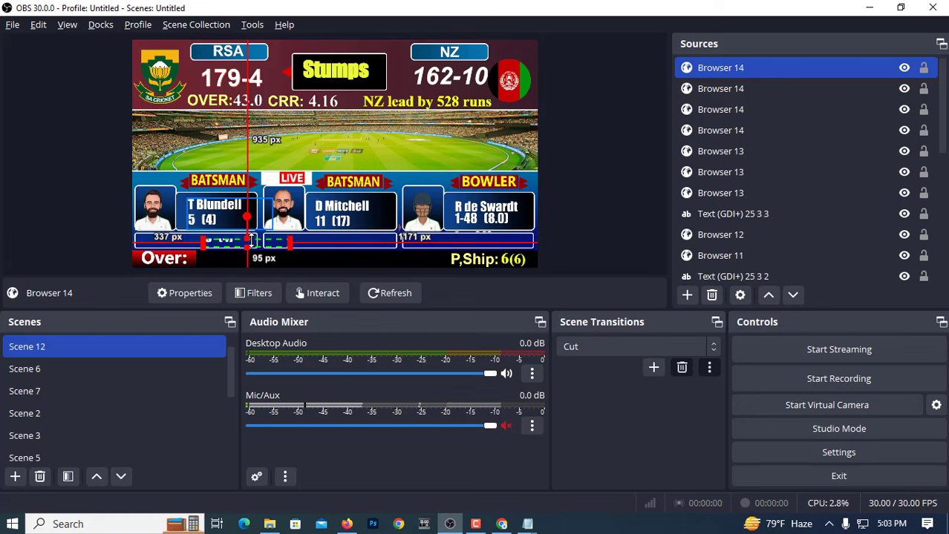
mouse_move(252, 240)
left_mouse_down()
mouse_move(249, 262)
mouse_move(244, 254)
left_mouse_up()
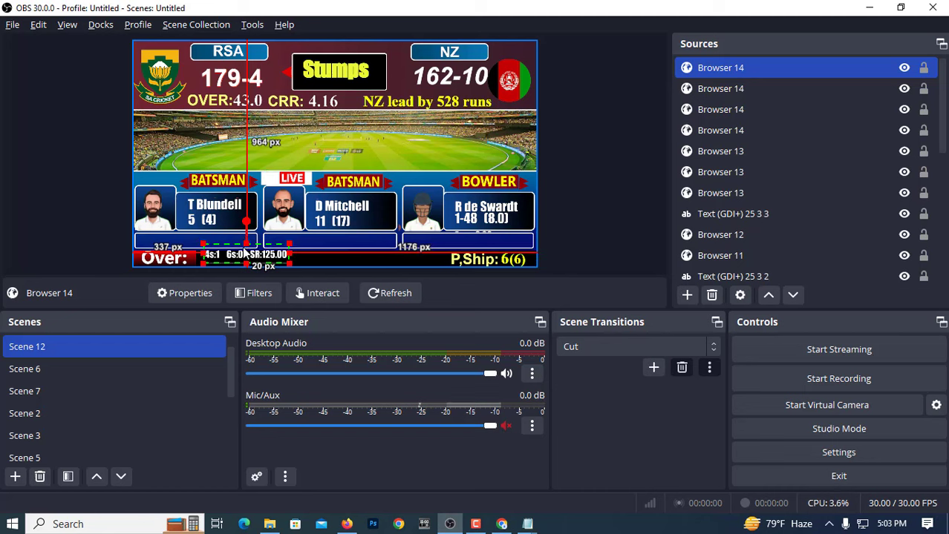
left_click_drag(245, 239, 192, 236)
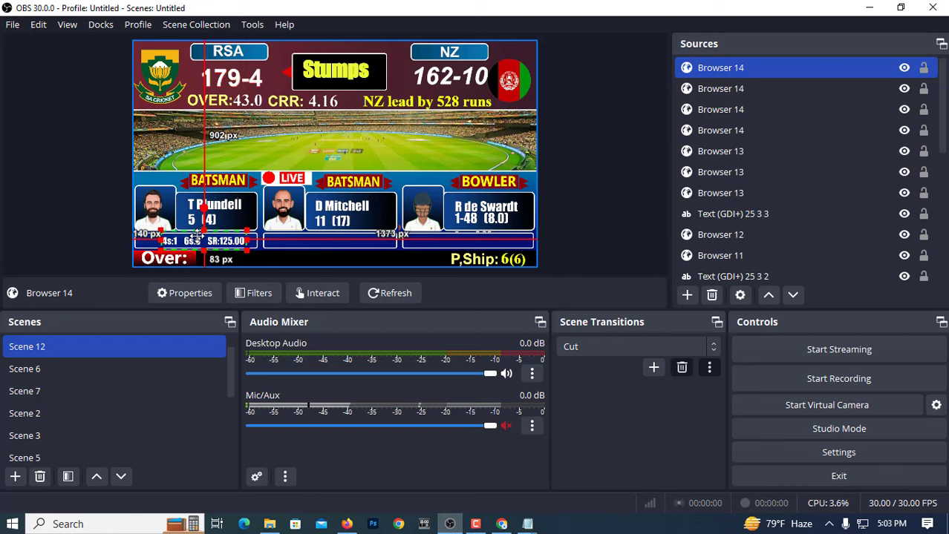
left_click(81, 222)
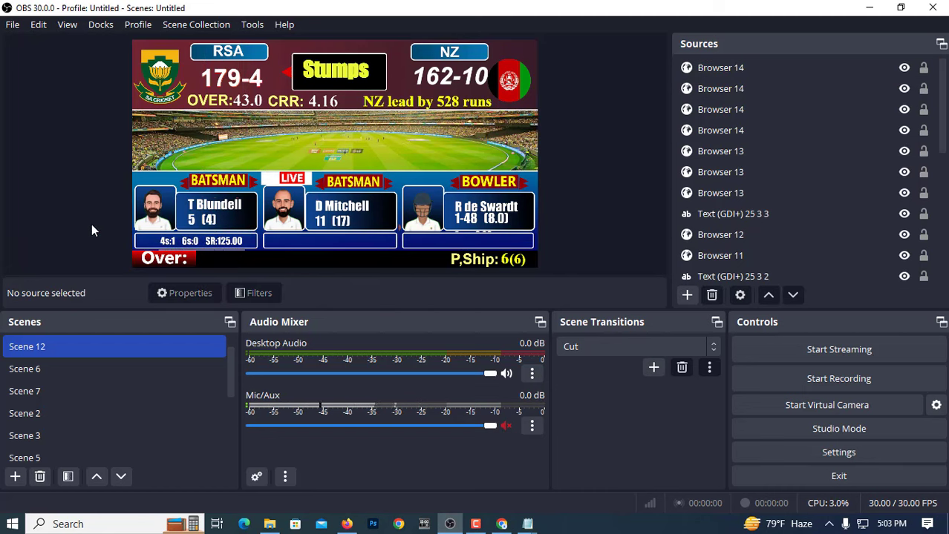
Step: Add another linked copy showing 4s:1 6s:0 SR:64.71 under D Mitchell, nudged up two pixels
left_click(231, 243)
right_click(231, 244)
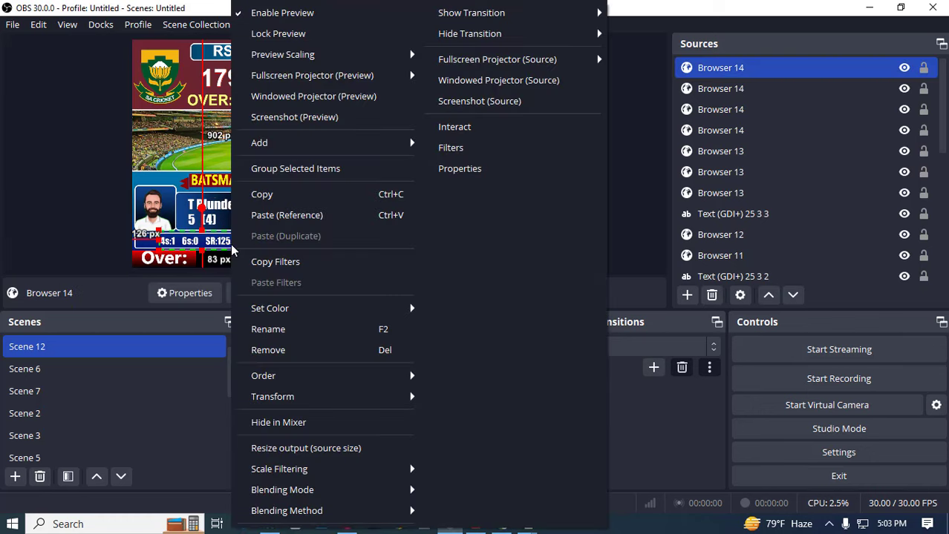
left_click(225, 232)
right_click(219, 232)
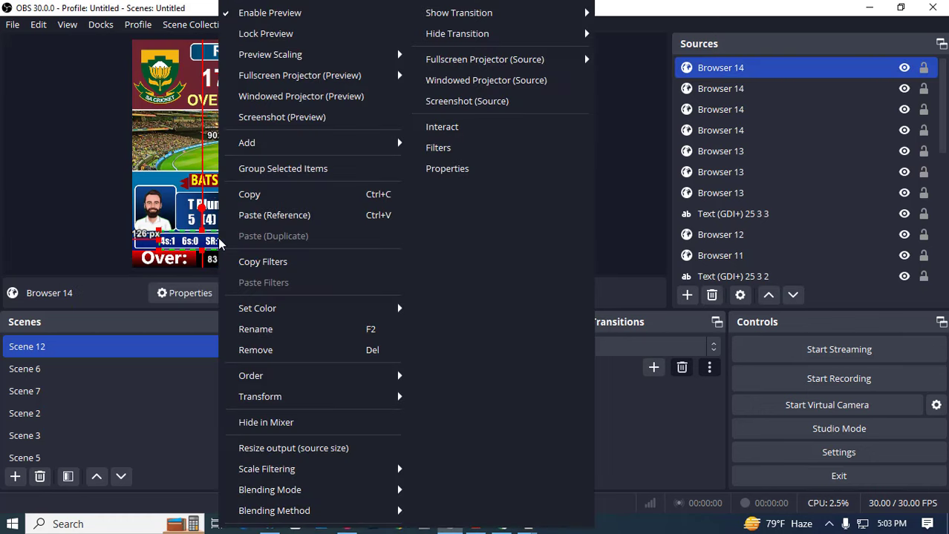
left_click(265, 215)
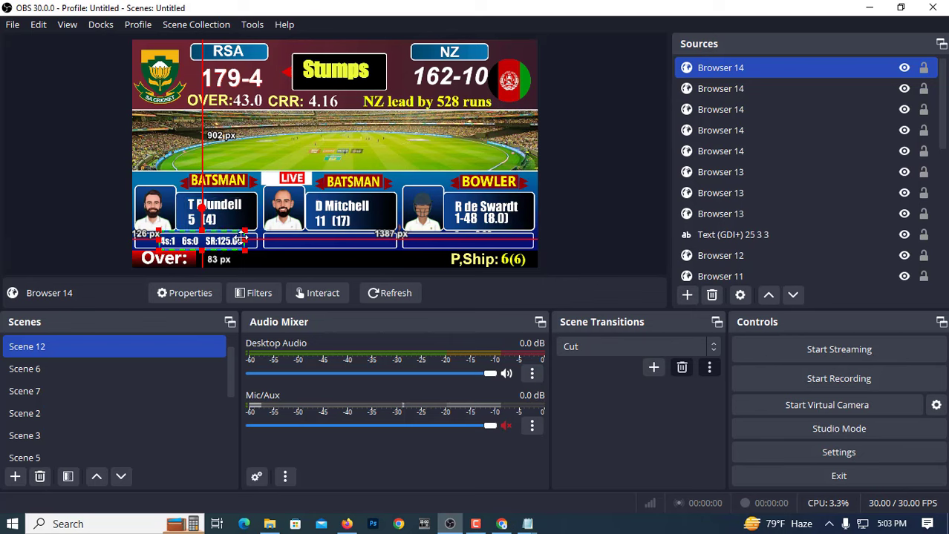
mouse_move(222, 239)
left_mouse_down()
mouse_move(481, 243)
mouse_move(473, 242)
left_mouse_up()
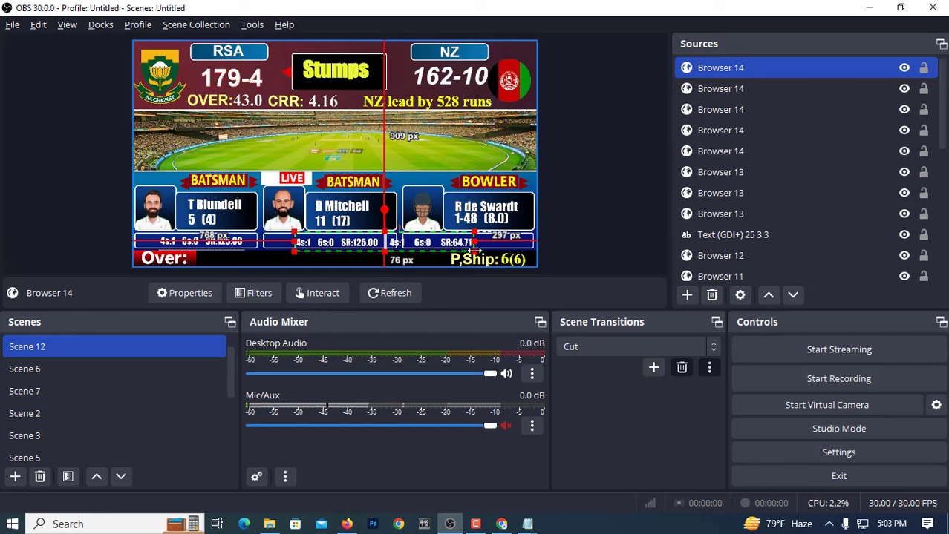
left_click_drag(294, 243, 385, 251)
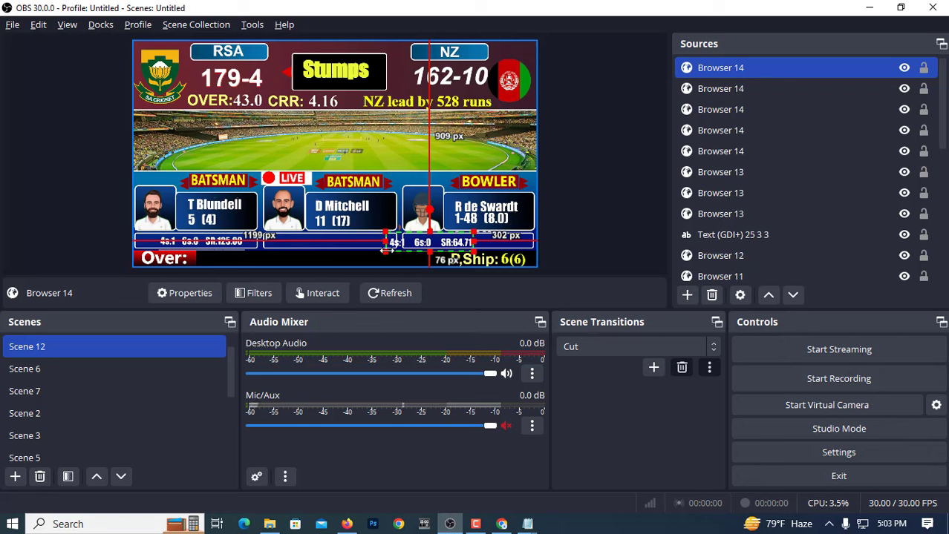
left_click_drag(392, 245, 305, 247)
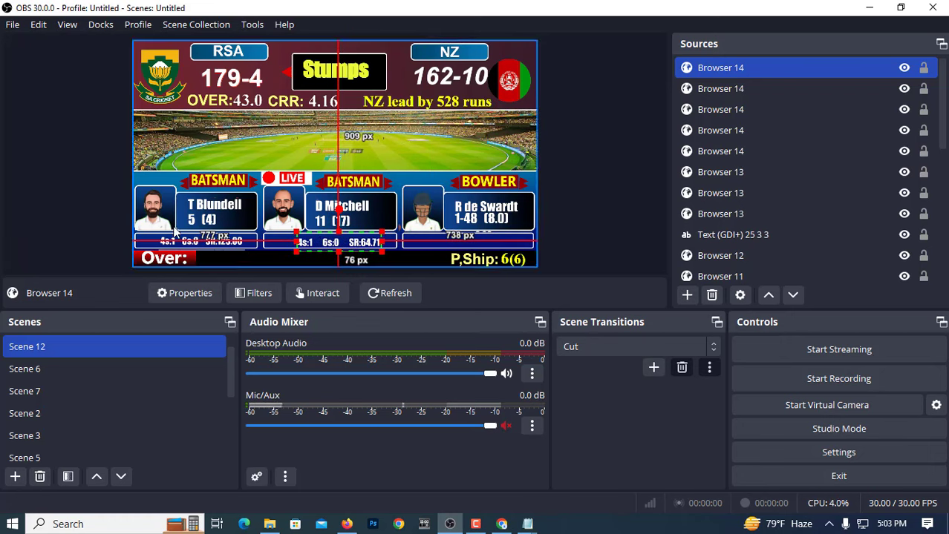
left_click(101, 215)
left_click(322, 243)
key("Up")
key("Up")
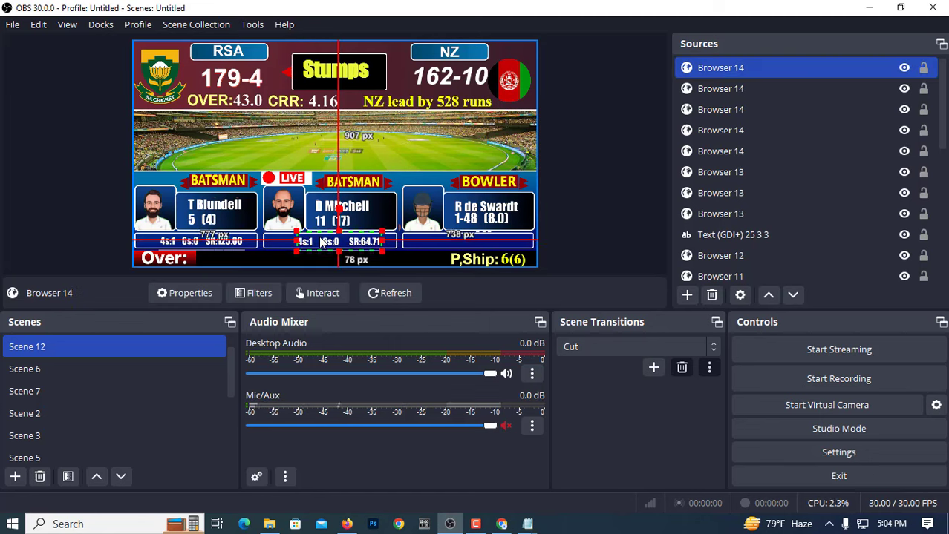
key("Up")
key("Up")
key("Up")
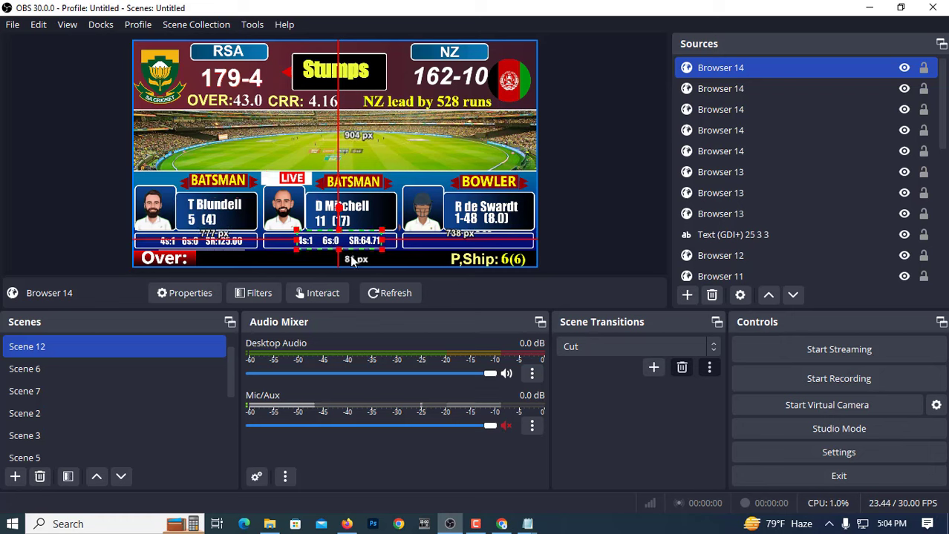
left_click(31, 235)
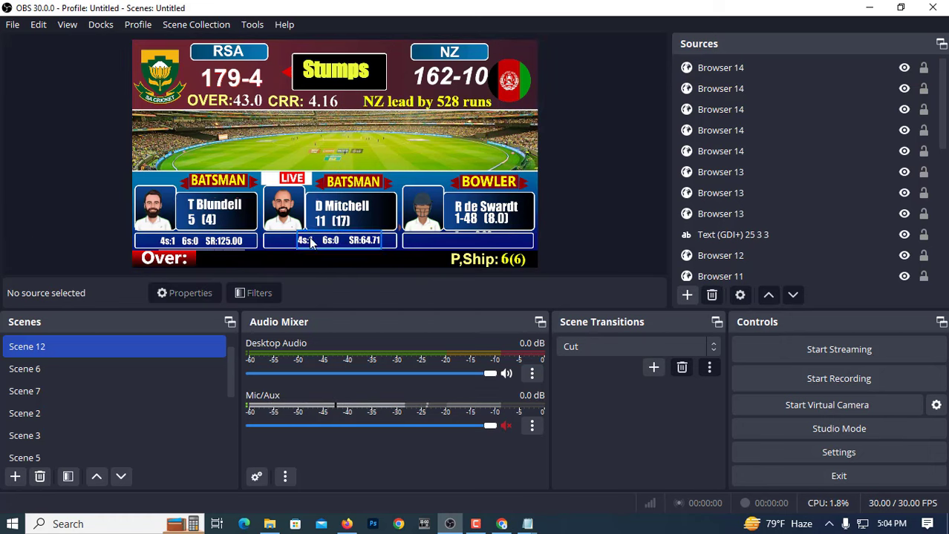
Step: Paste a linked copy of the stats source and crop it to Econ:6.00 under R de Swardt's card
left_click(236, 243)
right_click(236, 244)
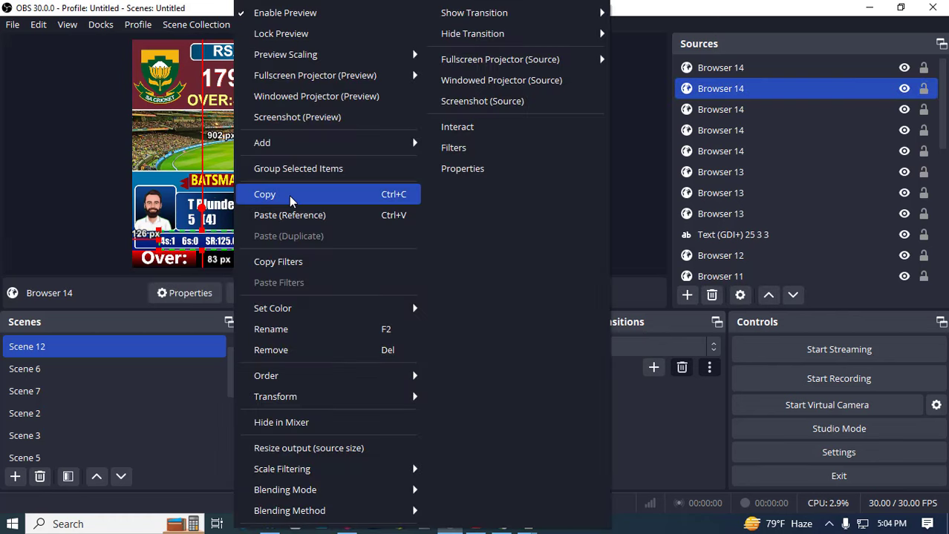
left_click(267, 194)
right_click(233, 239)
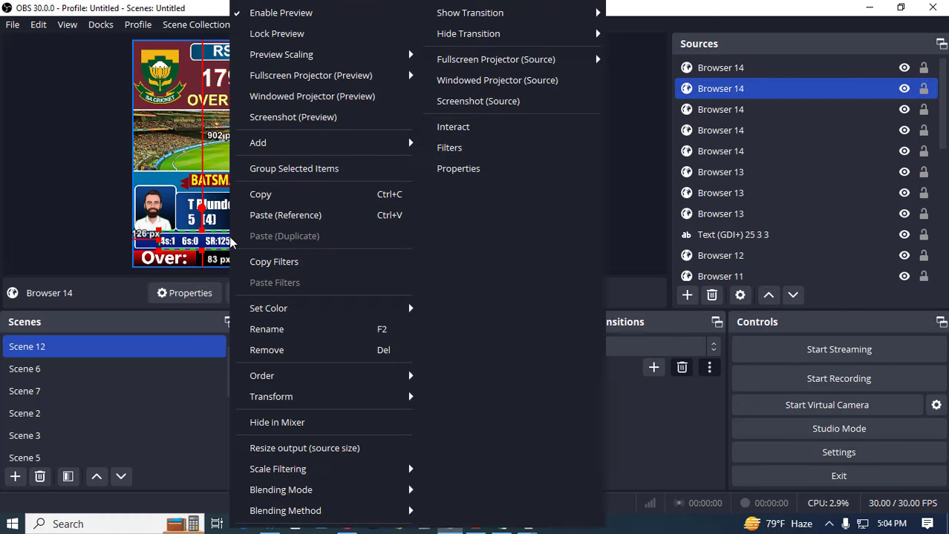
left_click(277, 221)
mouse_move(188, 241)
left_mouse_down()
mouse_move(457, 232)
mouse_move(451, 254)
left_mouse_up()
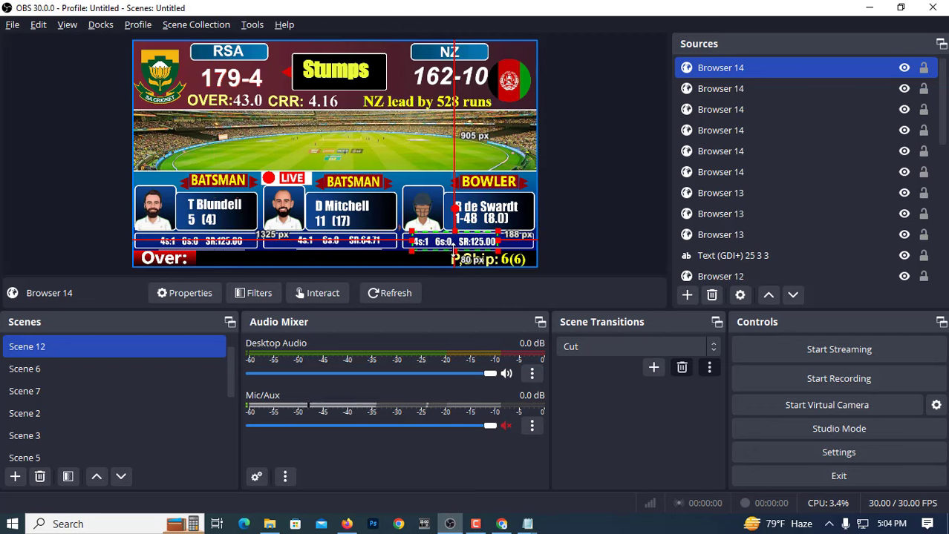
mouse_move(454, 249)
left_mouse_down()
mouse_move(370, 245)
mouse_move(440, 247)
left_mouse_up()
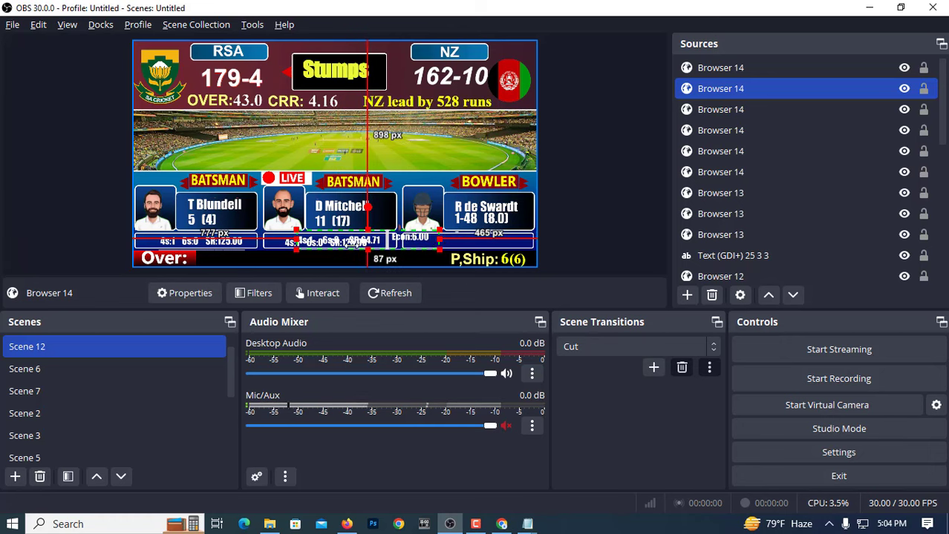
left_click_drag(297, 250, 386, 250)
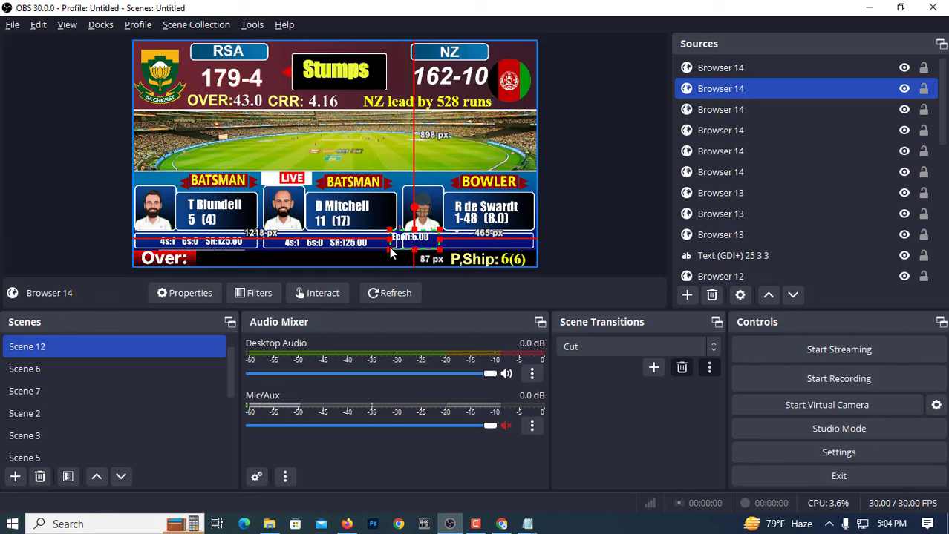
left_click_drag(400, 245, 461, 242)
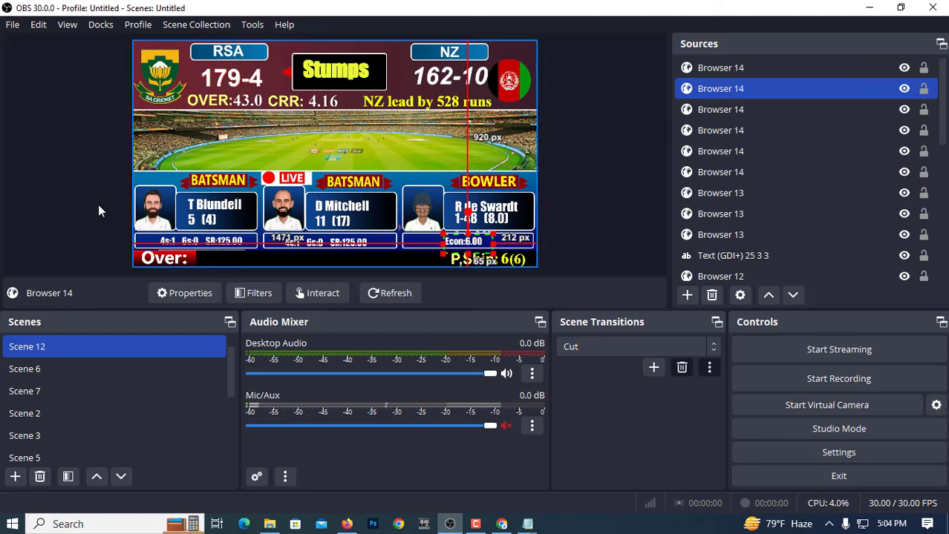
left_click(80, 205)
left_click(465, 247)
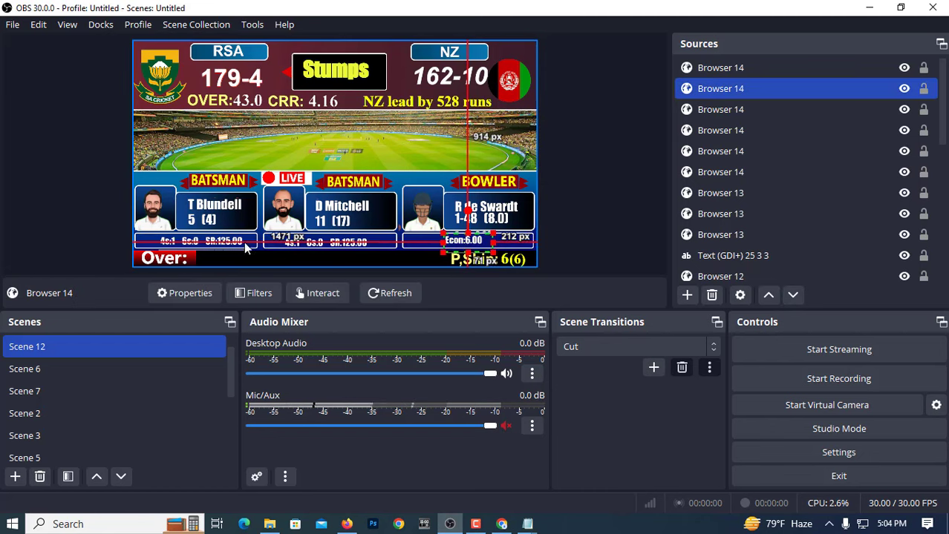
left_click(43, 216)
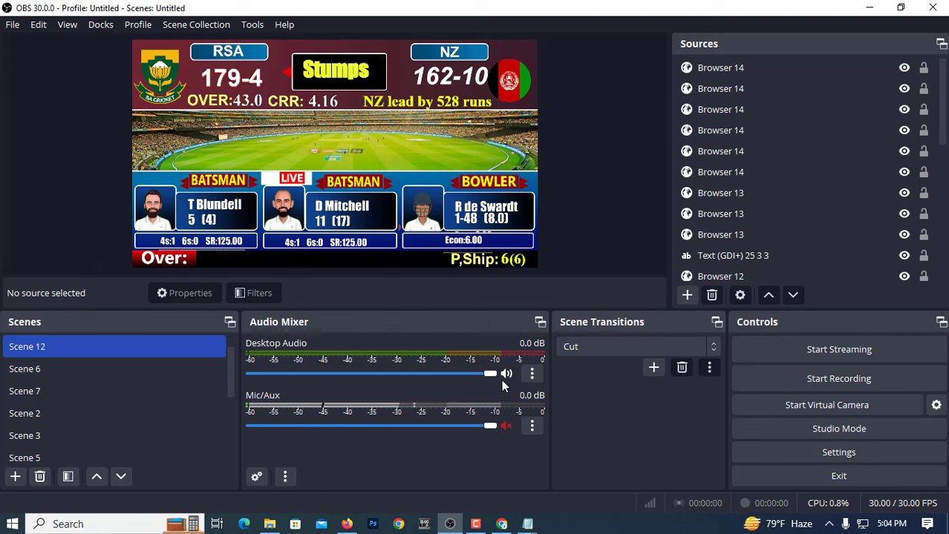
Step: Add a new browser source named Browser 15
left_click(687, 296)
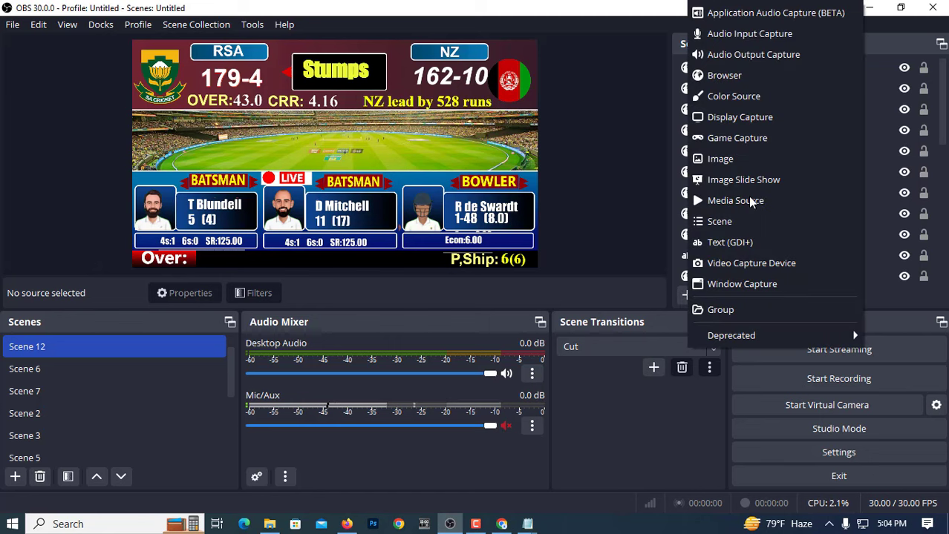
left_click(734, 77)
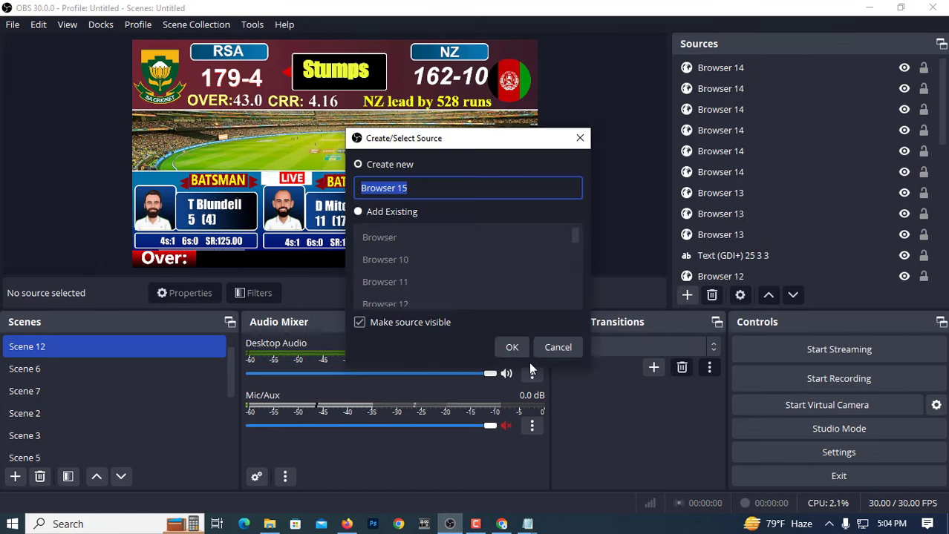
left_click(511, 347)
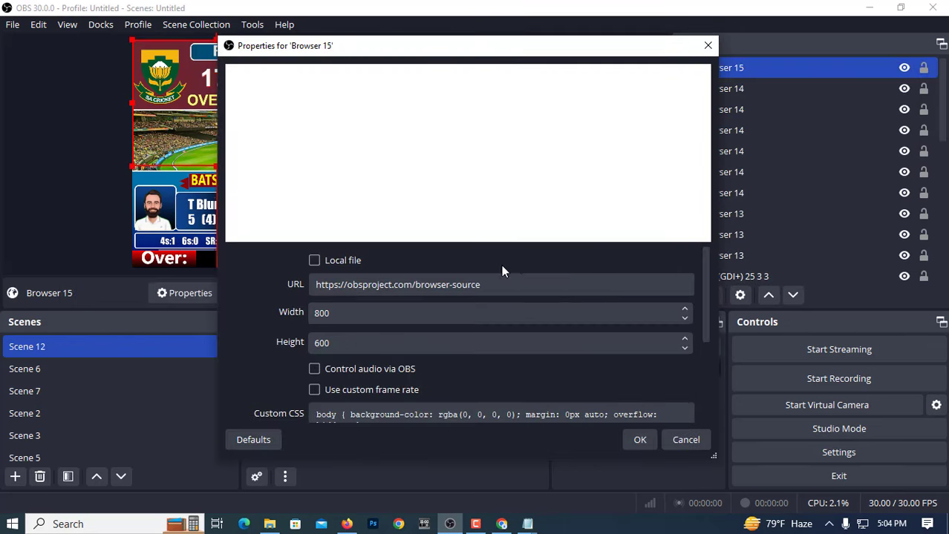
Step: Set Browser 15's URL to the CREX scoreboard page and its size to 1920×1080
left_click(347, 524)
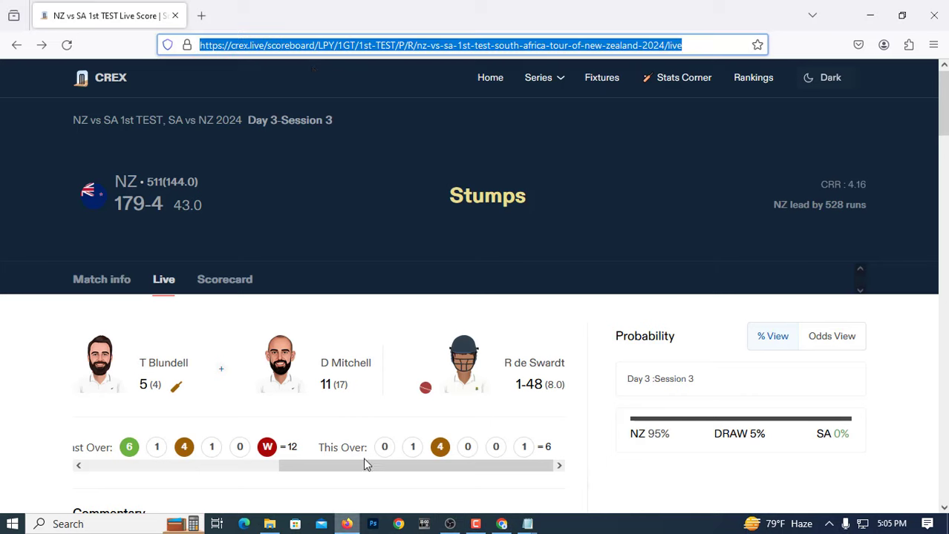
right_click(331, 47)
left_click(358, 137)
left_click(863, 12)
left_click(403, 284)
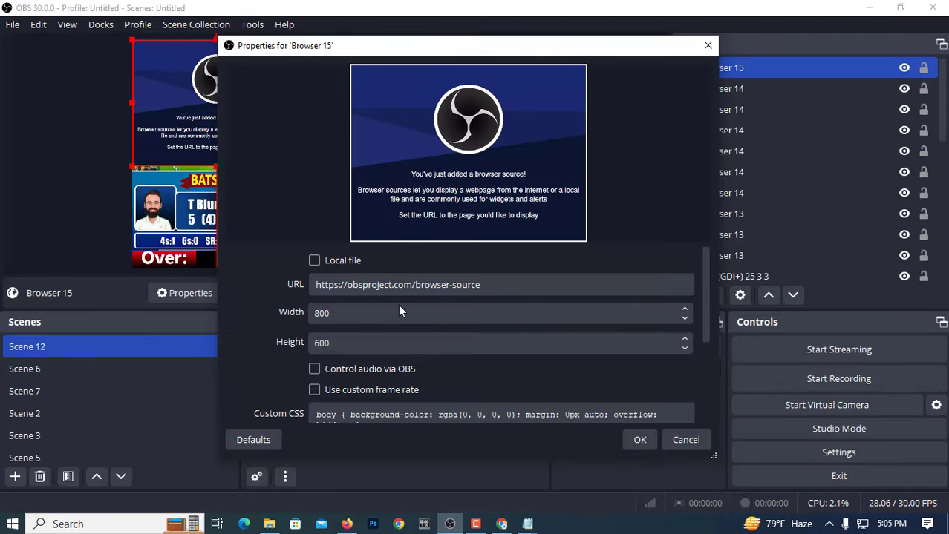
triple_click(403, 284)
right_click(403, 284)
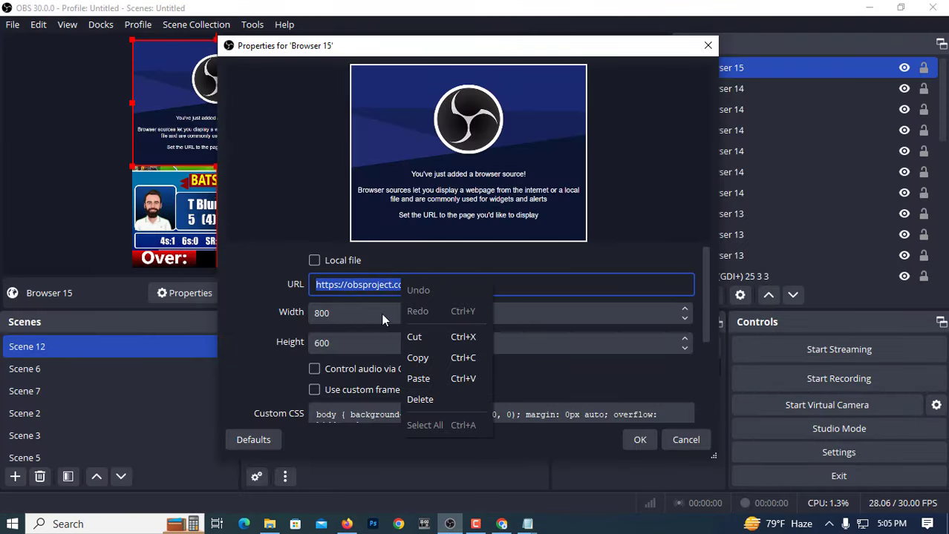
left_click(421, 380)
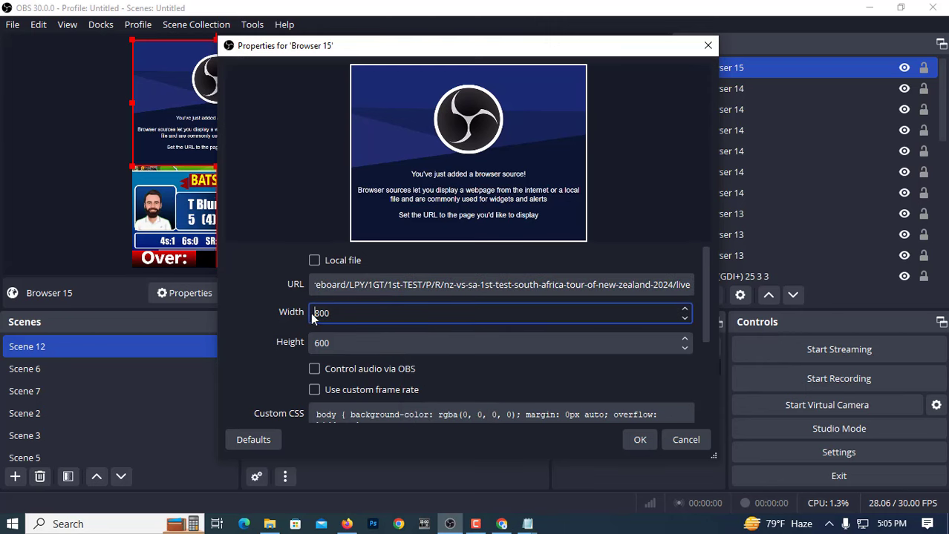
left_click_drag(312, 313, 329, 312)
left_click(320, 343)
type("1080")
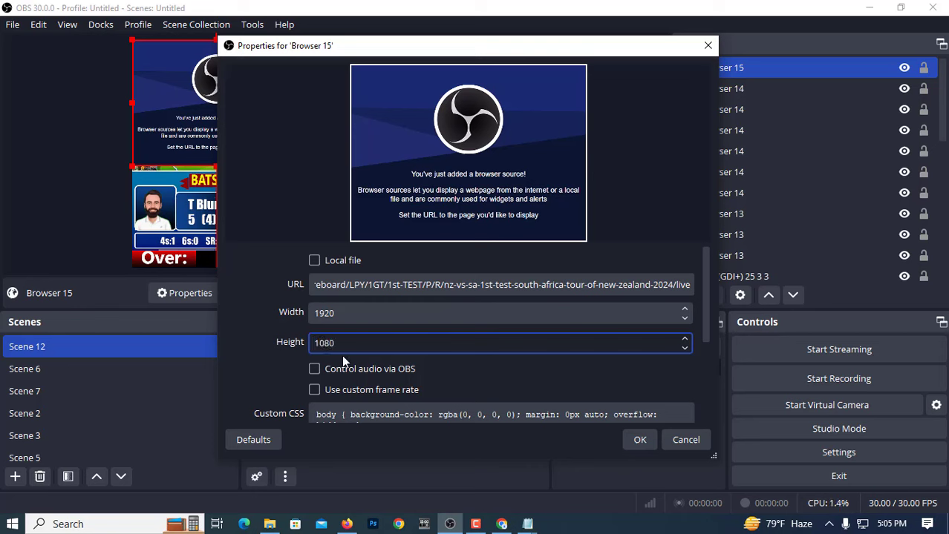
scroll(342, 358, "down", 3)
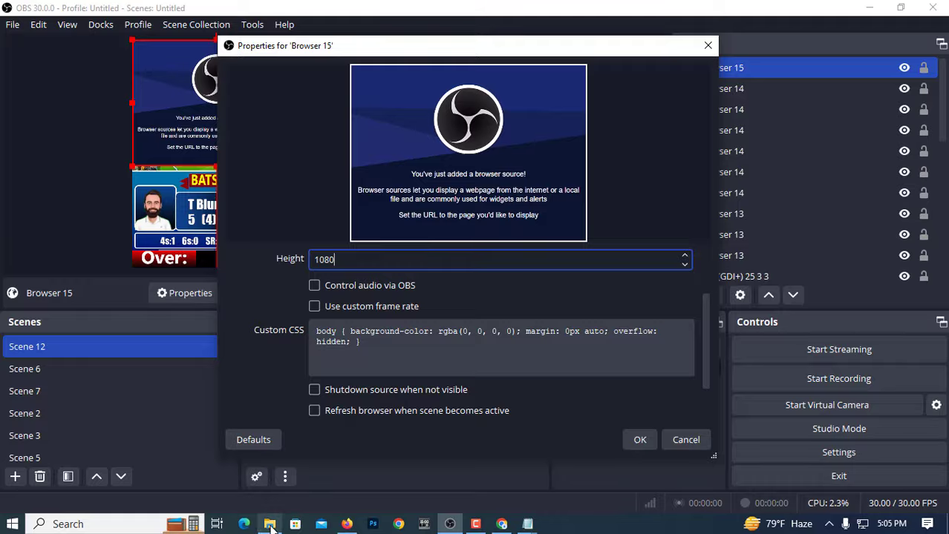
Step: Copy all the CSS from the part 5 (timeline) file in Notepad
left_click(270, 524)
double_click(181, 206)
scroll(205, 266, "down", 10)
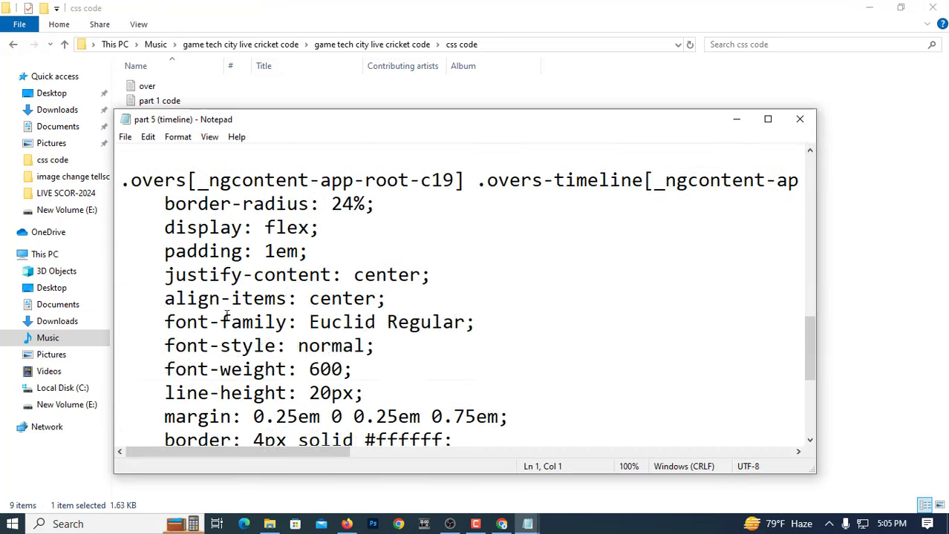
scroll(227, 322, "down", 3)
left_click_drag(165, 418, 195, 146)
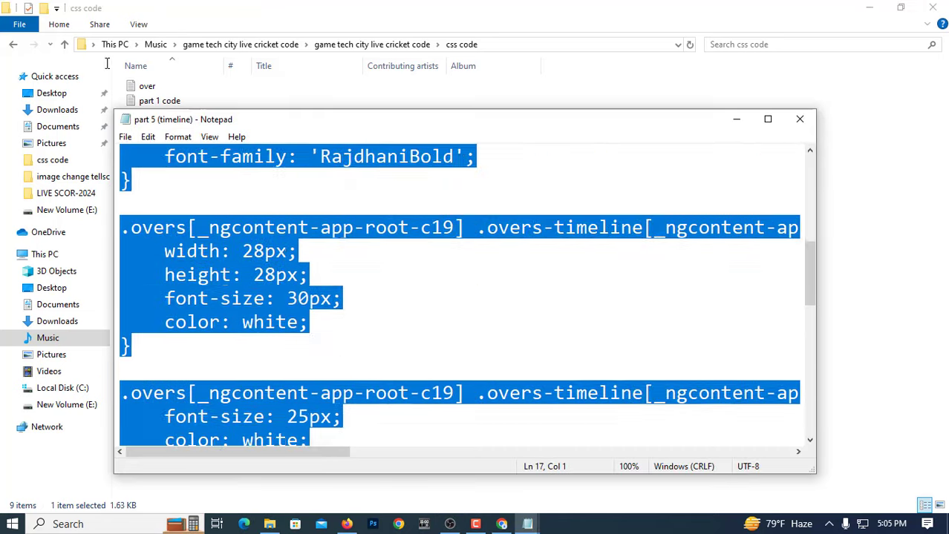
right_click(208, 161)
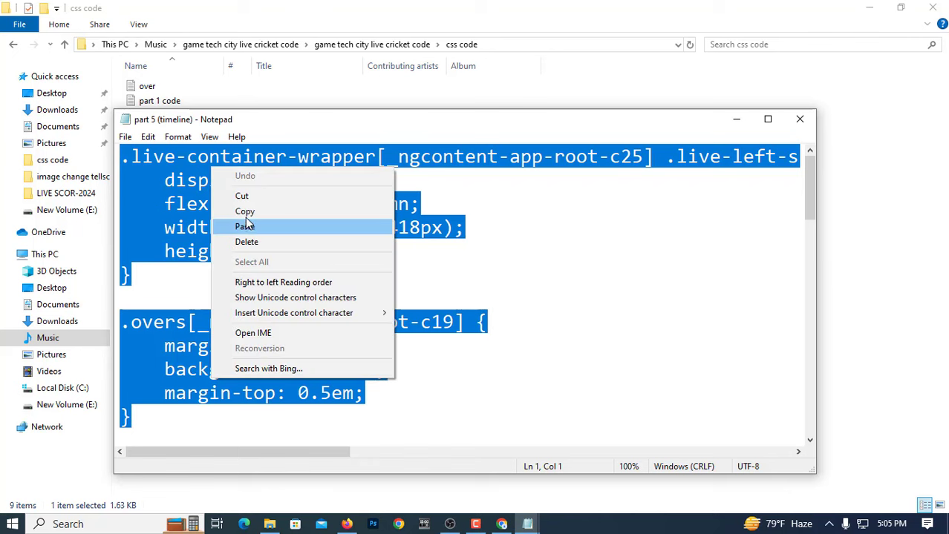
left_click(224, 211)
left_click(735, 120)
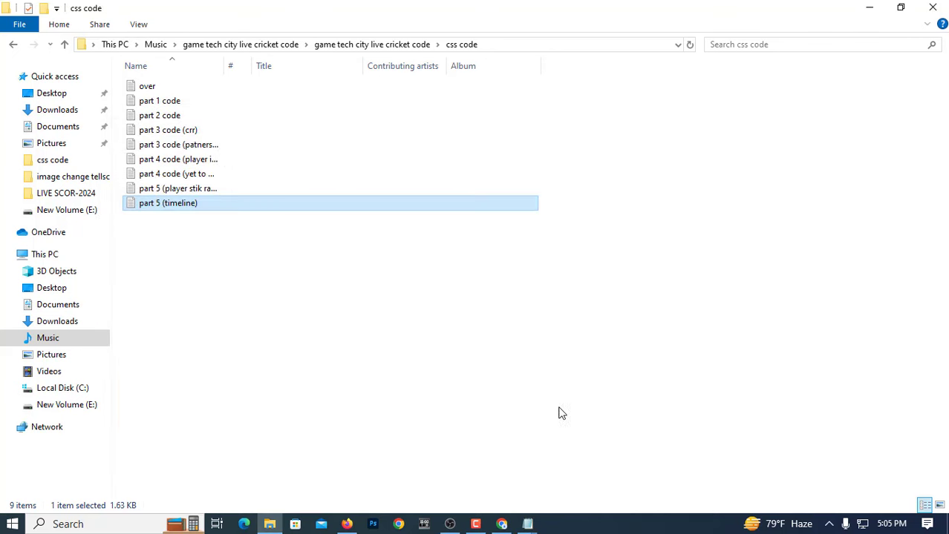
left_click(452, 526)
Step: Replace Browser 15's Custom CSS with the timeline CSS and apply the settings
left_click(356, 338)
key("ctrl+a")
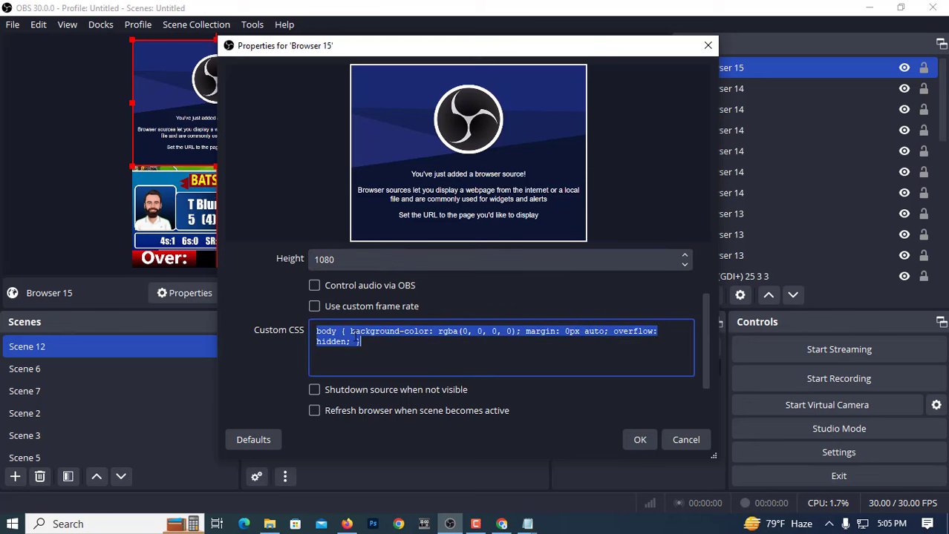
right_click(353, 335)
left_click(378, 426)
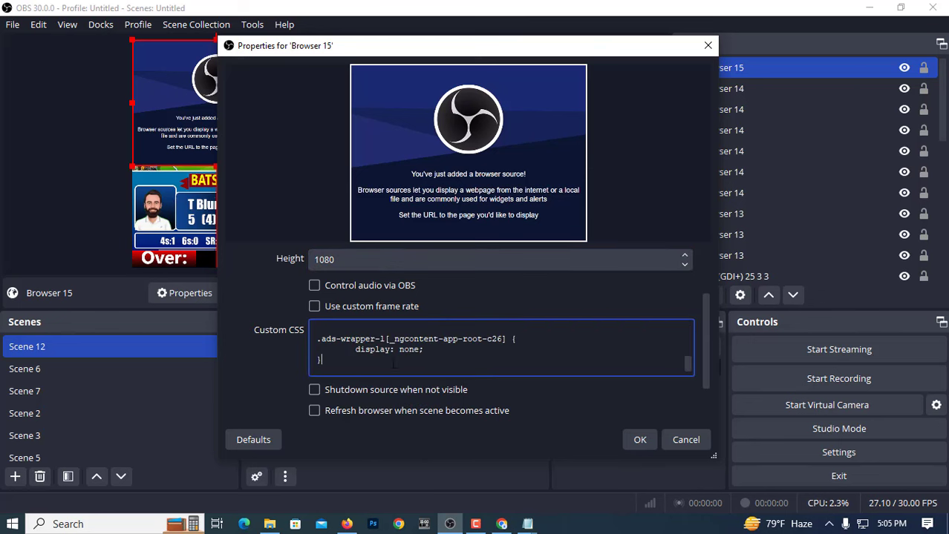
scroll(435, 369, "down", 2)
left_click(631, 442)
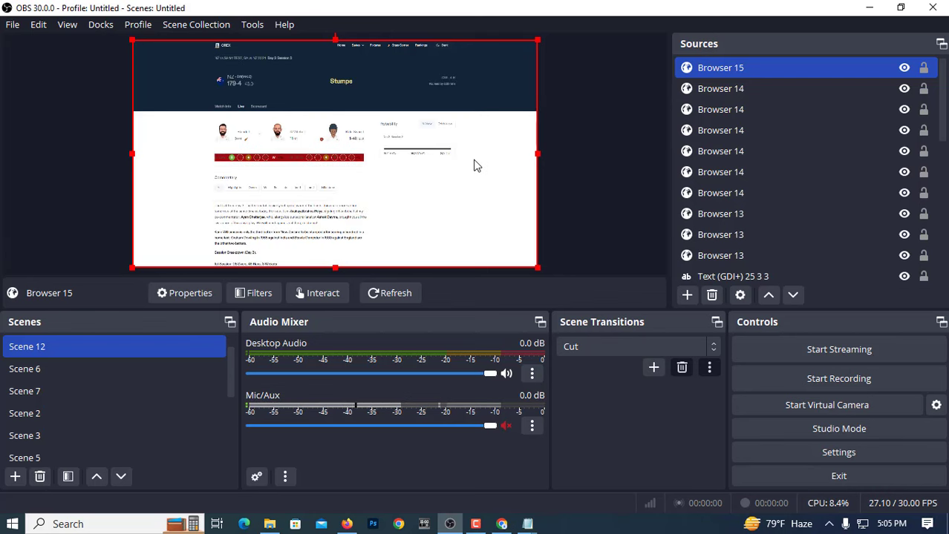
Step: Refresh Browser 15's cache so the Last Over / This Over strip renders
right_click(476, 165)
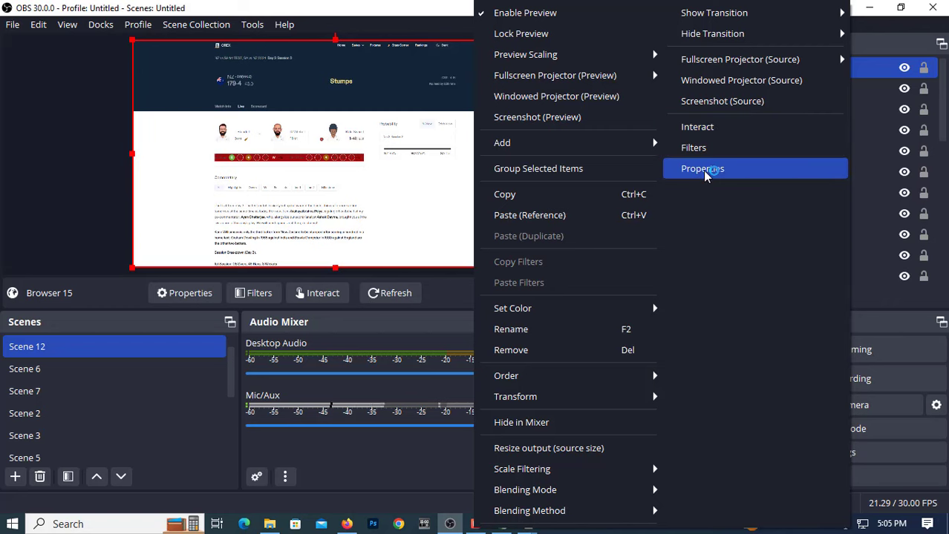
left_click(703, 169)
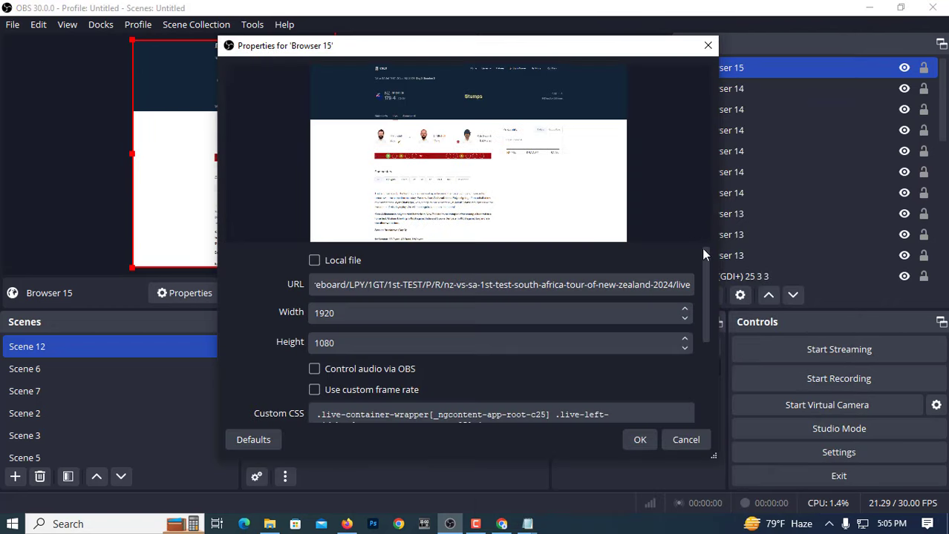
left_click_drag(703, 252, 691, 403)
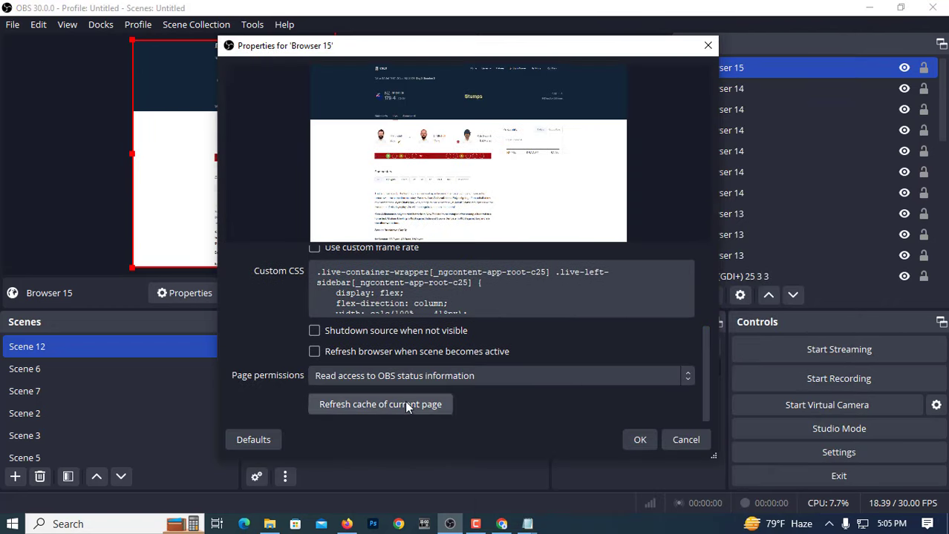
left_click(406, 405)
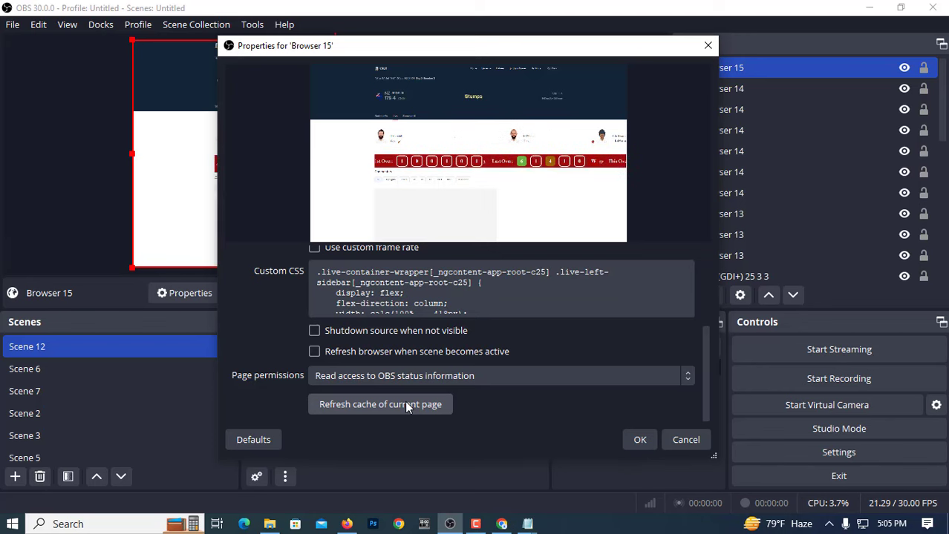
left_click(640, 441)
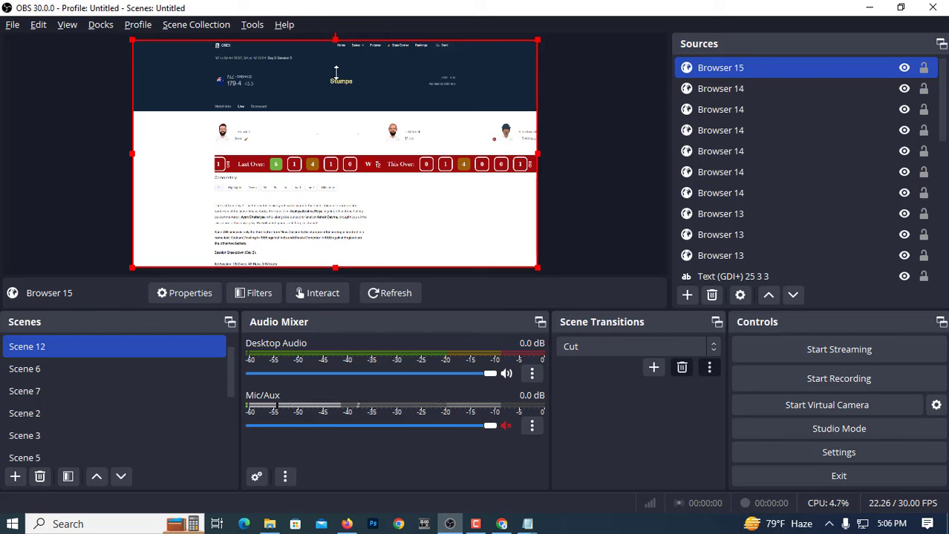
Step: Crop Browser 15 down to just the over timeline strip
left_click_drag(336, 72, 337, 155)
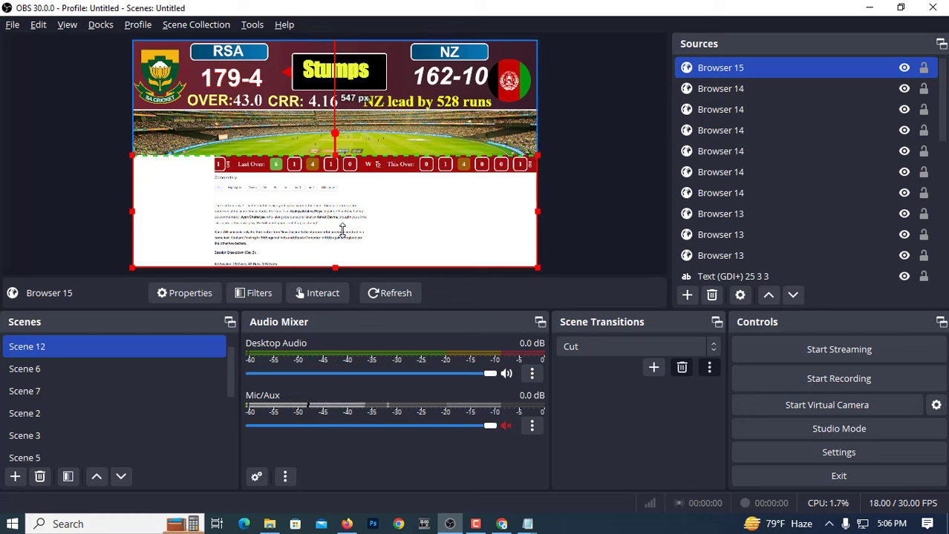
left_click_drag(342, 230, 348, 191)
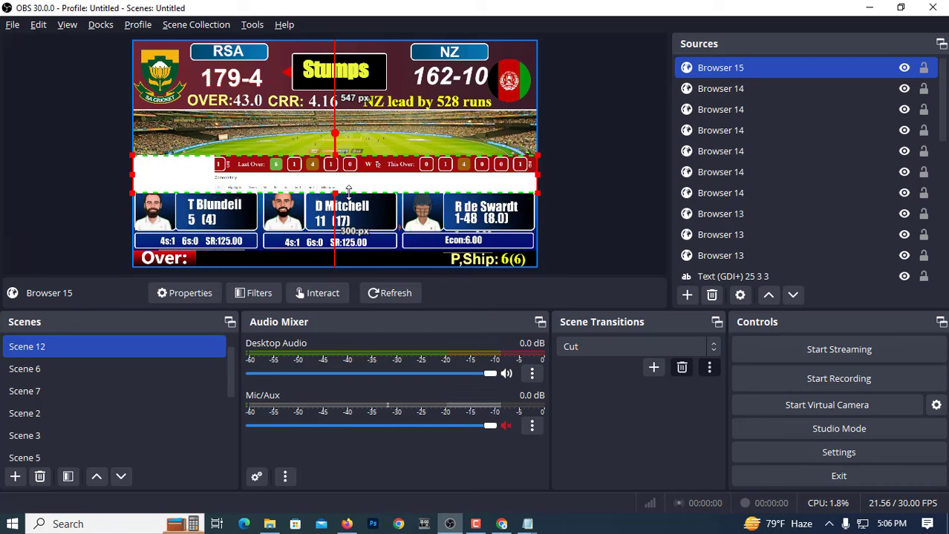
left_click_drag(349, 192, 351, 171)
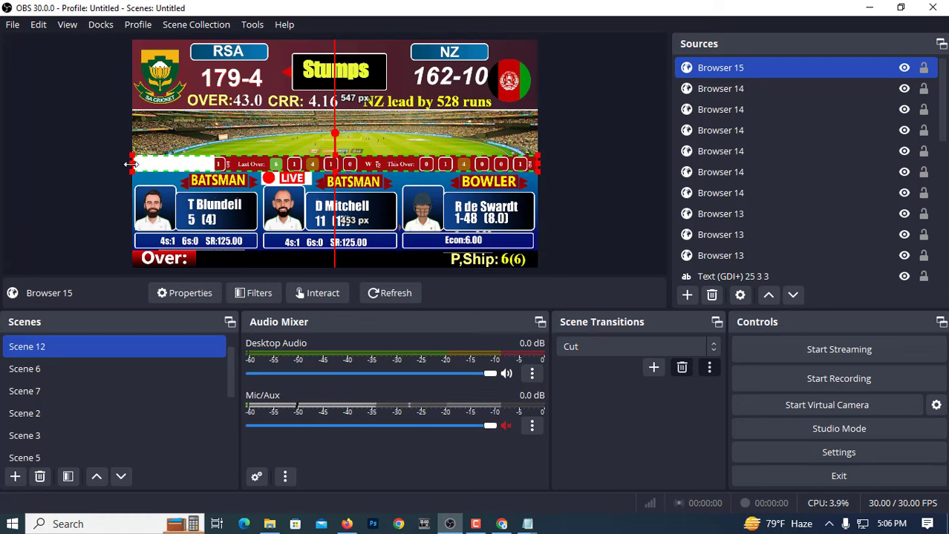
left_click_drag(136, 164, 235, 168)
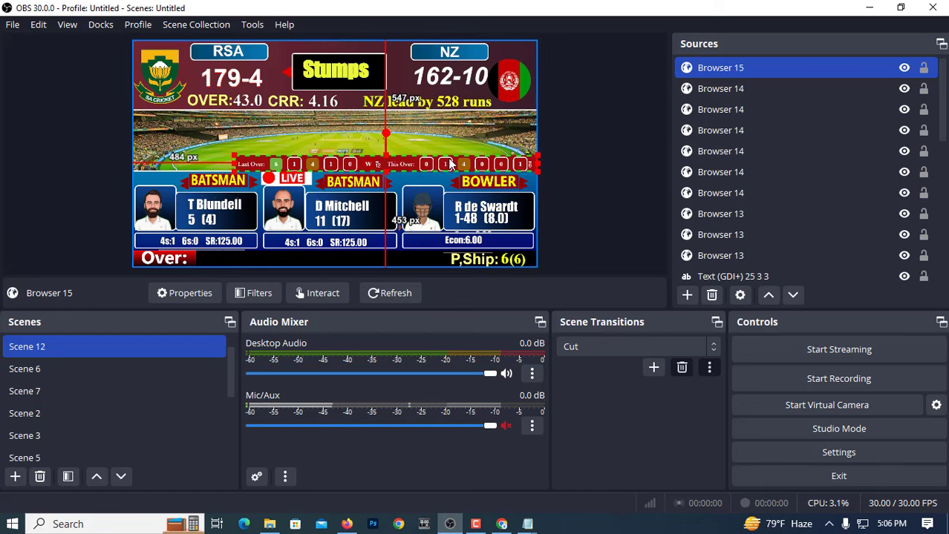
Step: Fit the strip into the Over bar between the Over: label and P,Ship: 6(6)
mouse_move(448, 165)
left_mouse_down()
mouse_move(398, 257)
mouse_move(365, 254)
left_mouse_up()
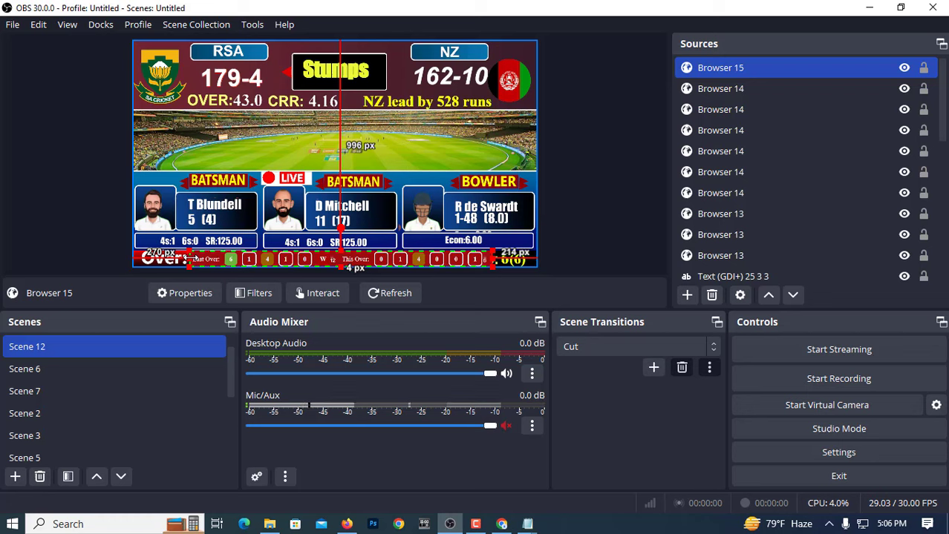
left_click_drag(192, 259, 217, 261)
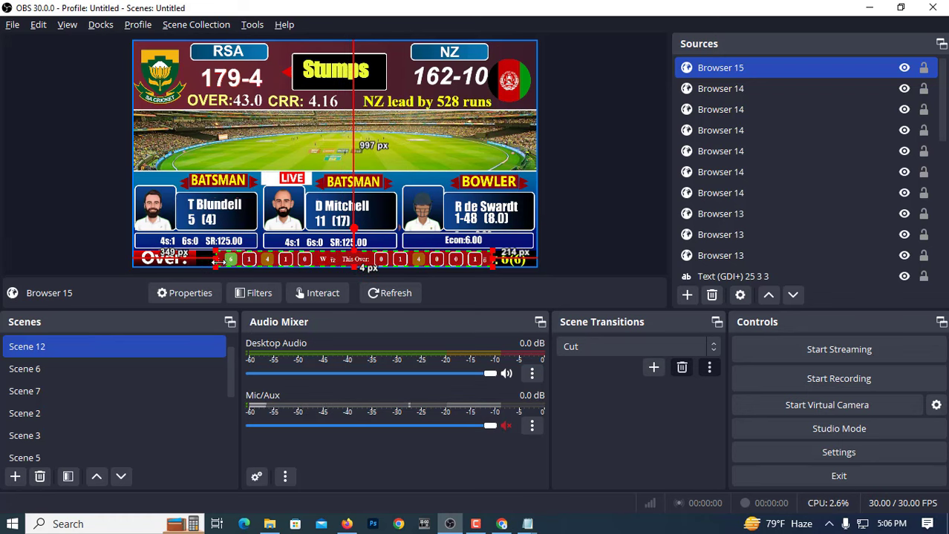
left_click_drag(257, 260, 242, 261)
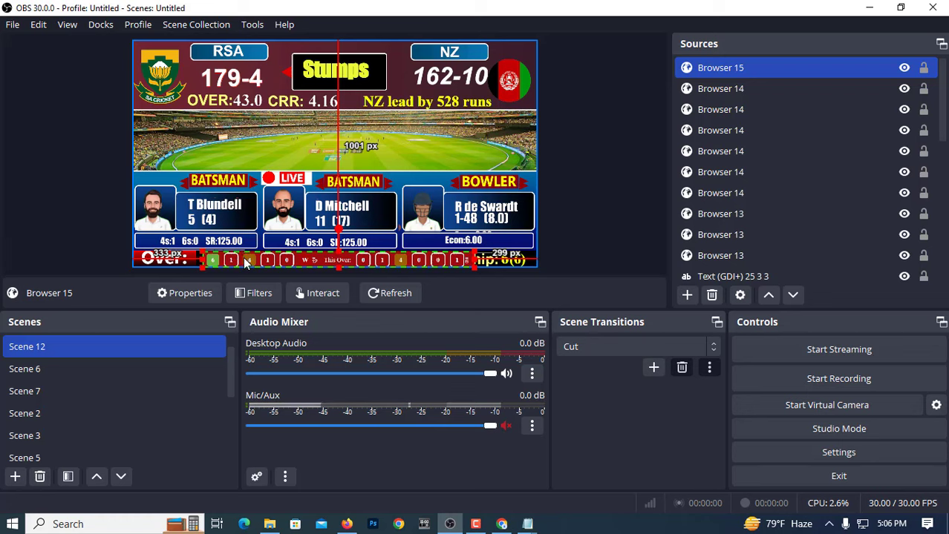
key("Left")
key("Left")
key("Left")
key("Left")
key("Left")
key("Left")
key("Left")
key("Left")
key("Left")
key("Left")
key("Left")
key("Left")
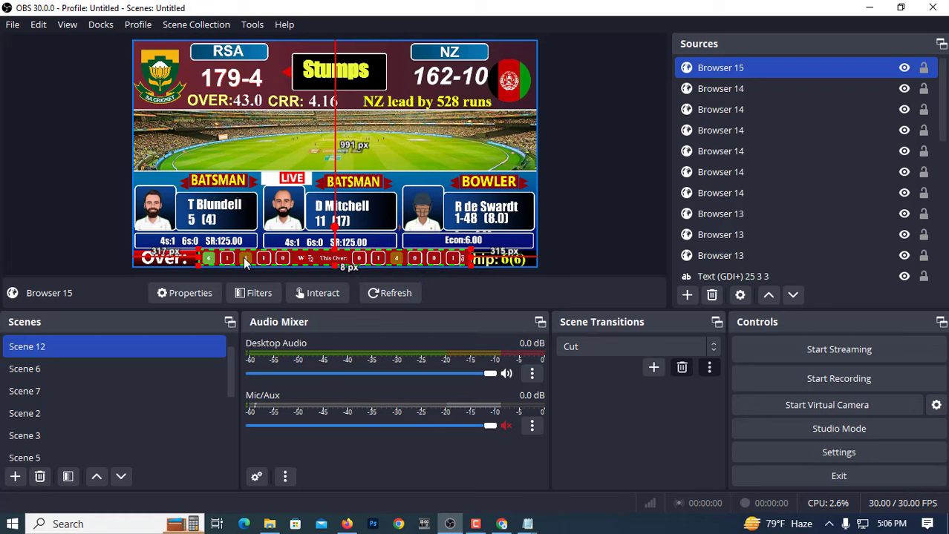
left_click(38, 214)
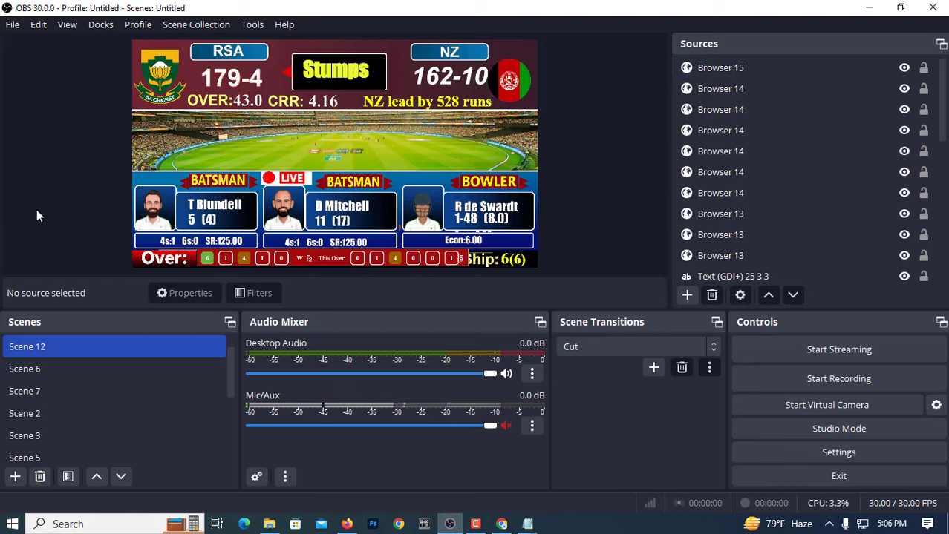
left_click(389, 264)
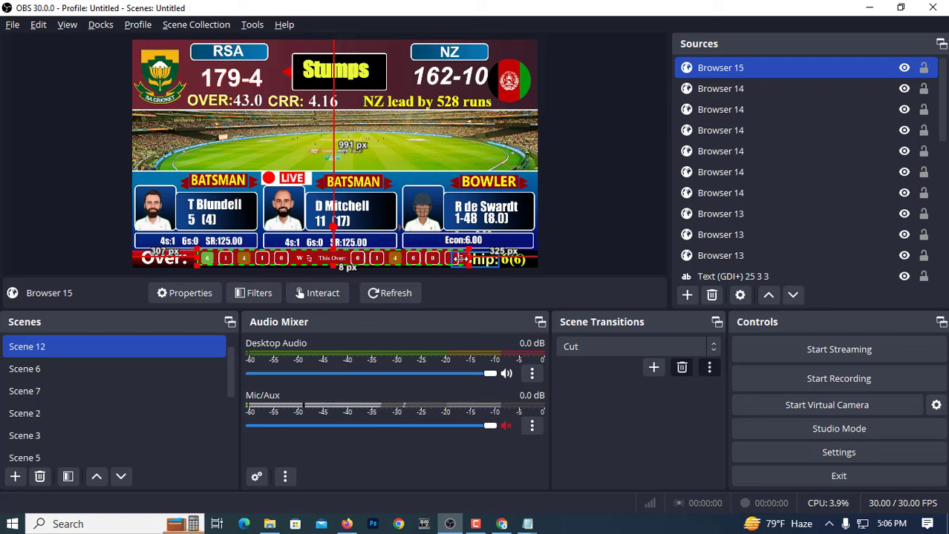
left_click_drag(455, 259, 451, 260)
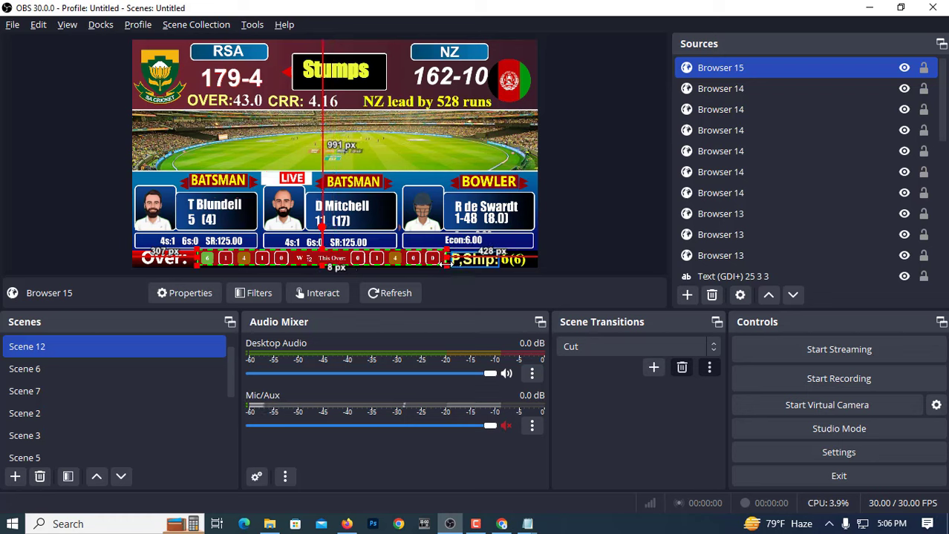
left_click(74, 254)
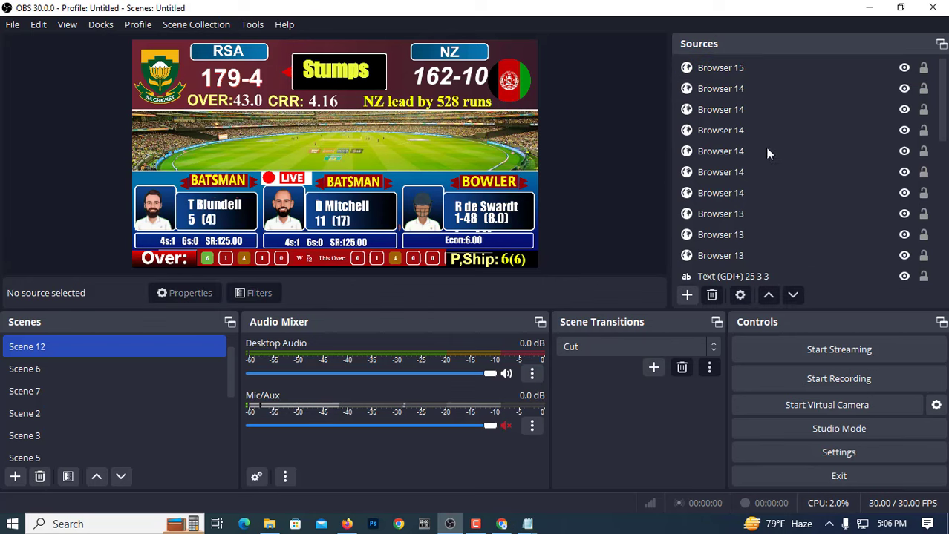
Step: Add a Chroma Key filter to the Browser 15 strip with a custom key colour type
right_click(720, 67)
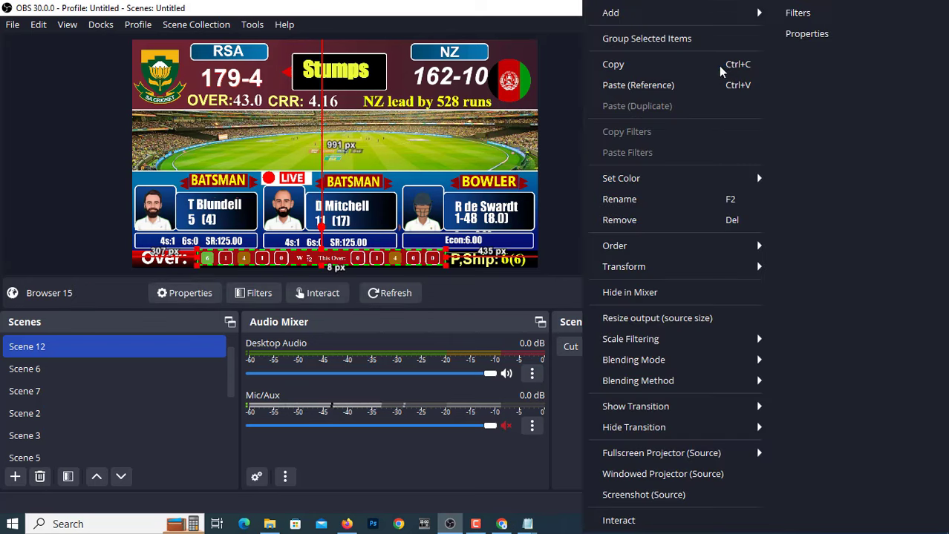
left_click(797, 13)
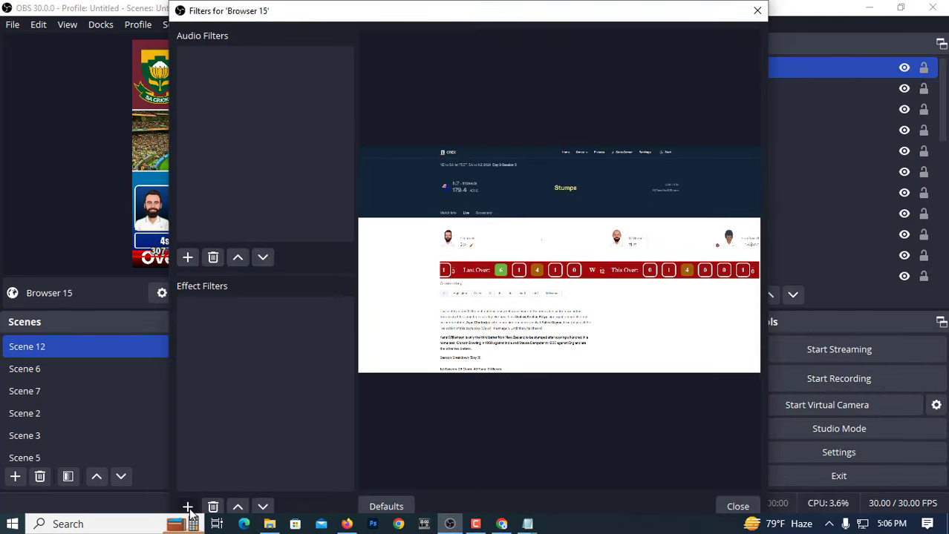
left_click(187, 506)
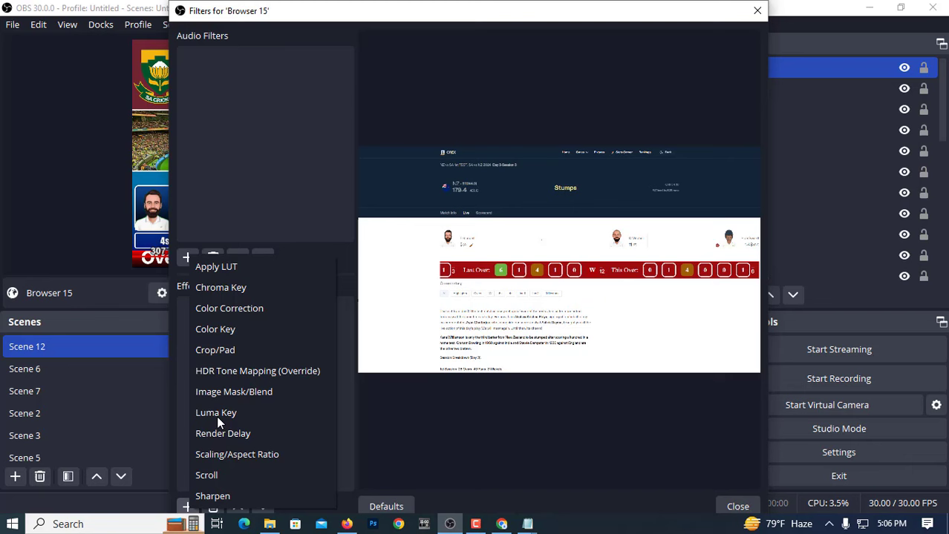
left_click(232, 290)
left_click(446, 289)
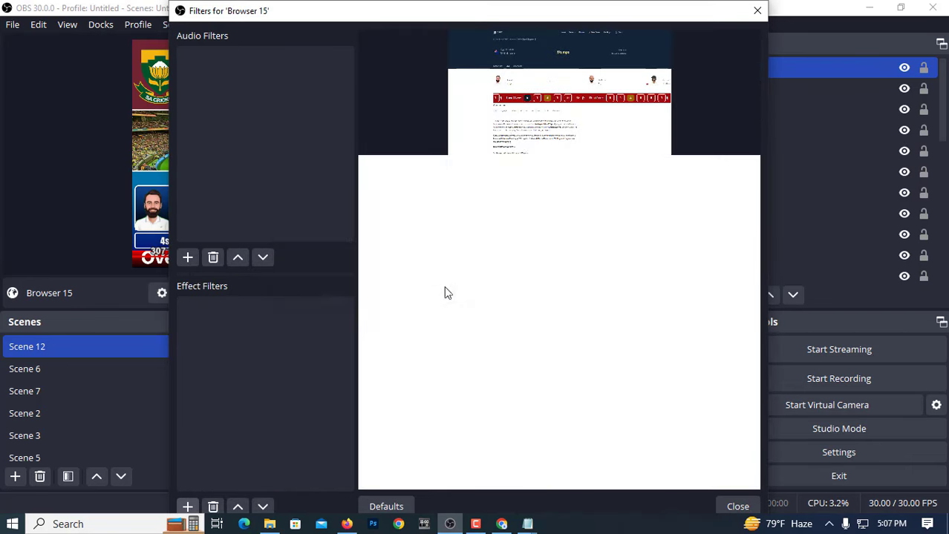
left_click(584, 213)
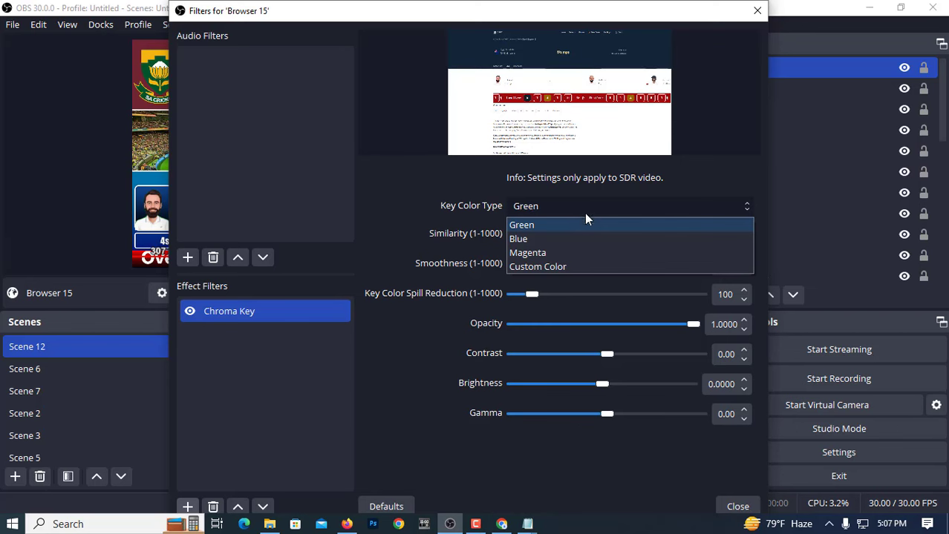
left_click(545, 267)
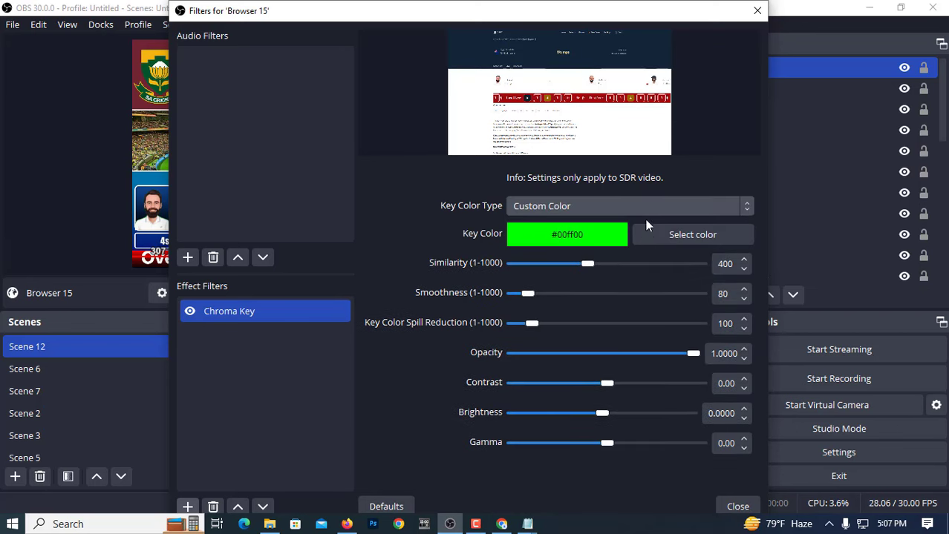
left_click(737, 506)
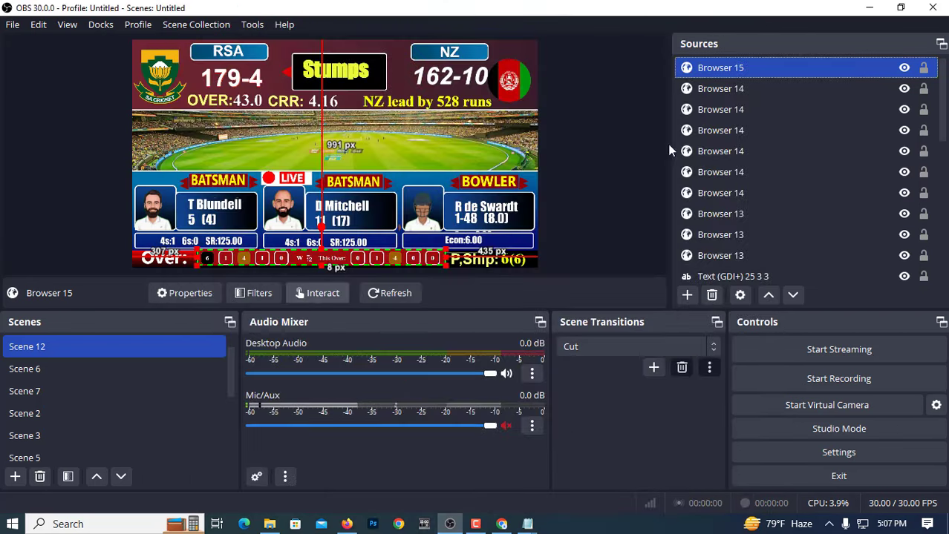
Step: Add a Color Key filter to the strip and set its key colour type to Custom
double_click(709, 69)
left_click(701, 42)
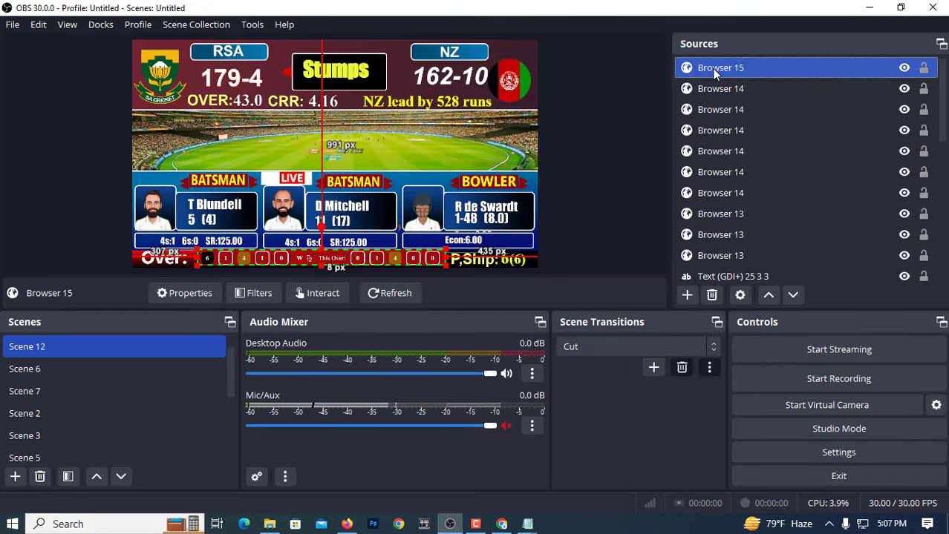
right_click(711, 69)
left_click(790, 10)
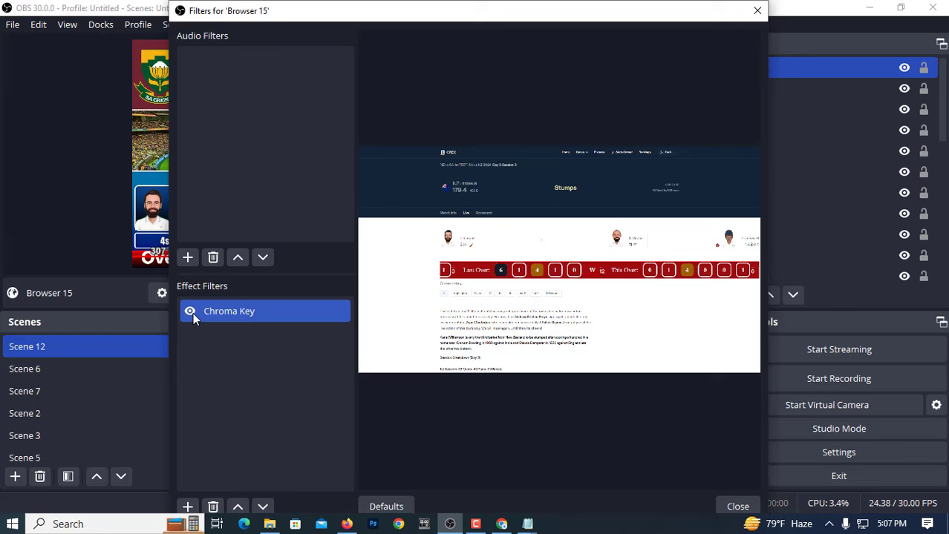
left_click(188, 507)
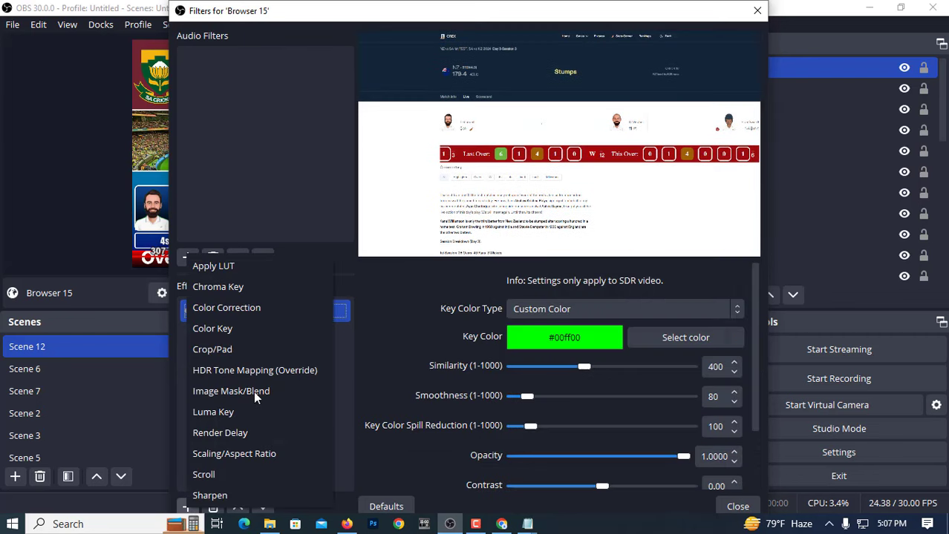
left_click(218, 327)
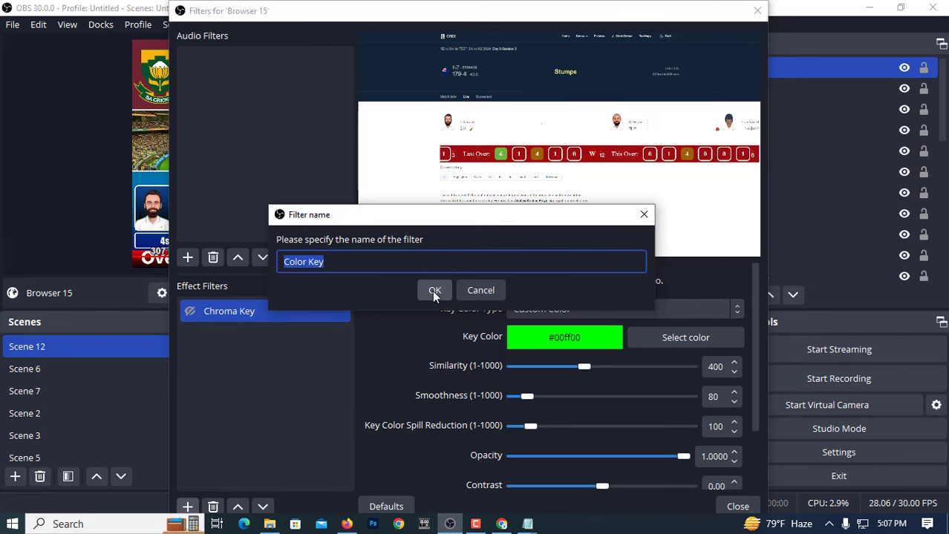
left_click(434, 291)
left_click(528, 310)
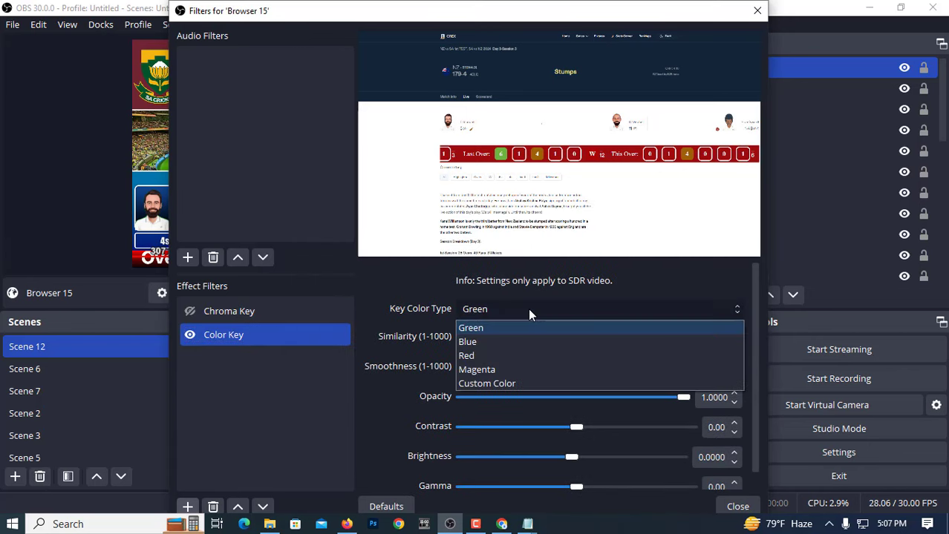
left_click(497, 380)
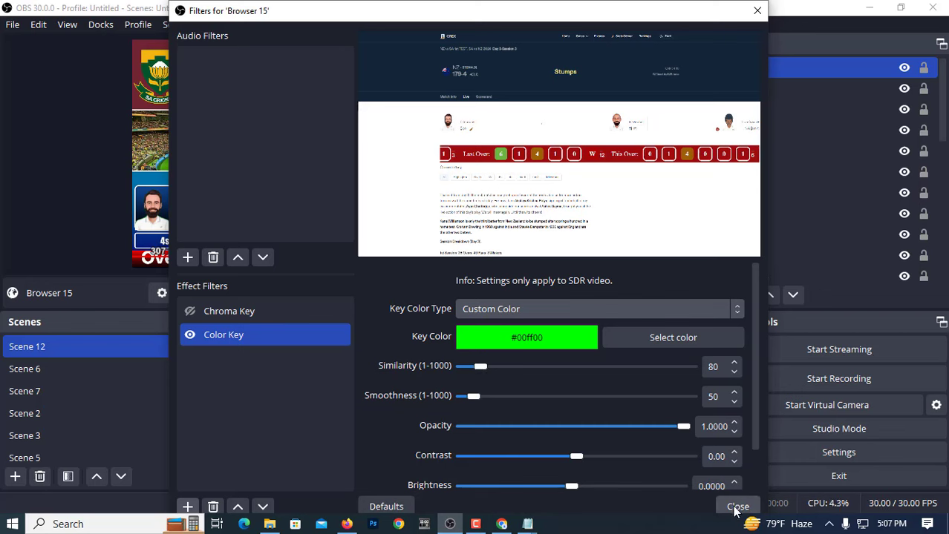
Step: Sample the strip's red background as the Color Key colour (#9e0b0f) and check the keyed result
left_click(633, 338)
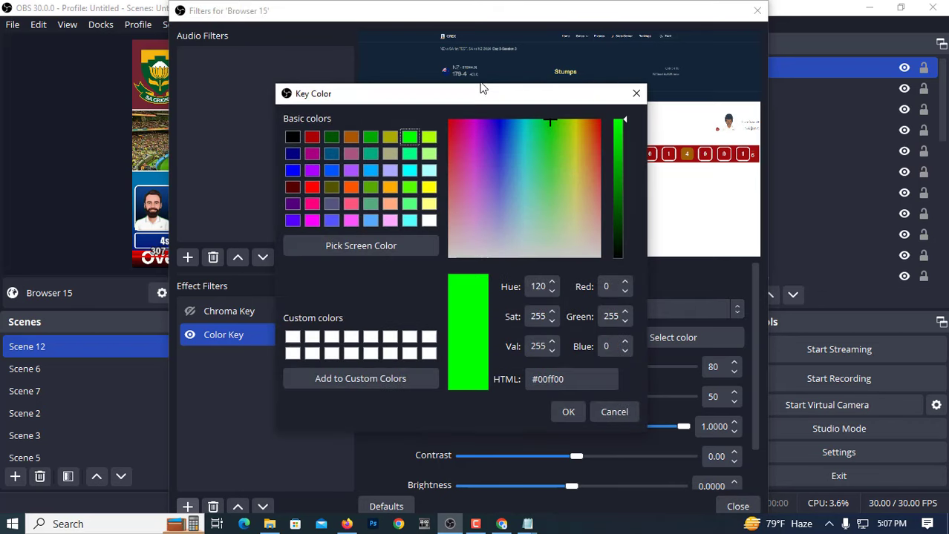
left_click_drag(477, 99, 605, 193)
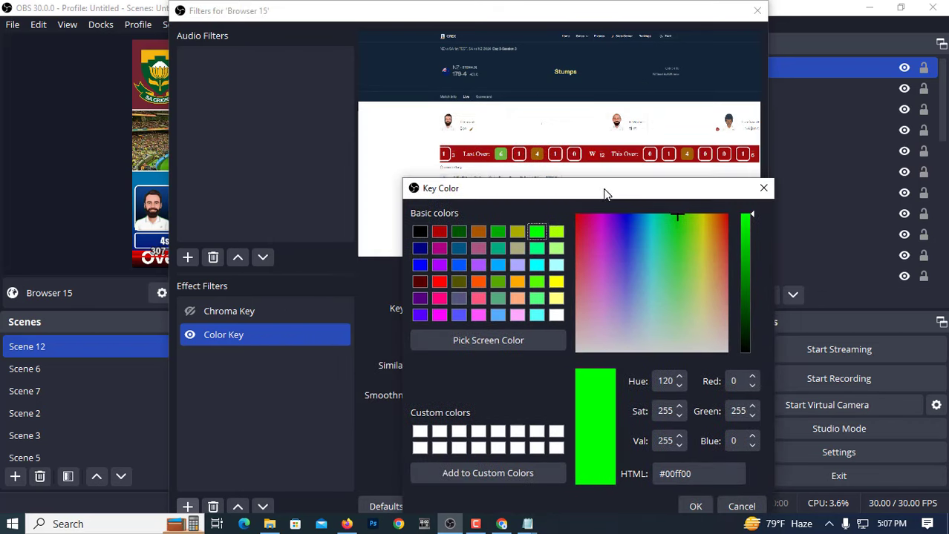
left_click(473, 343)
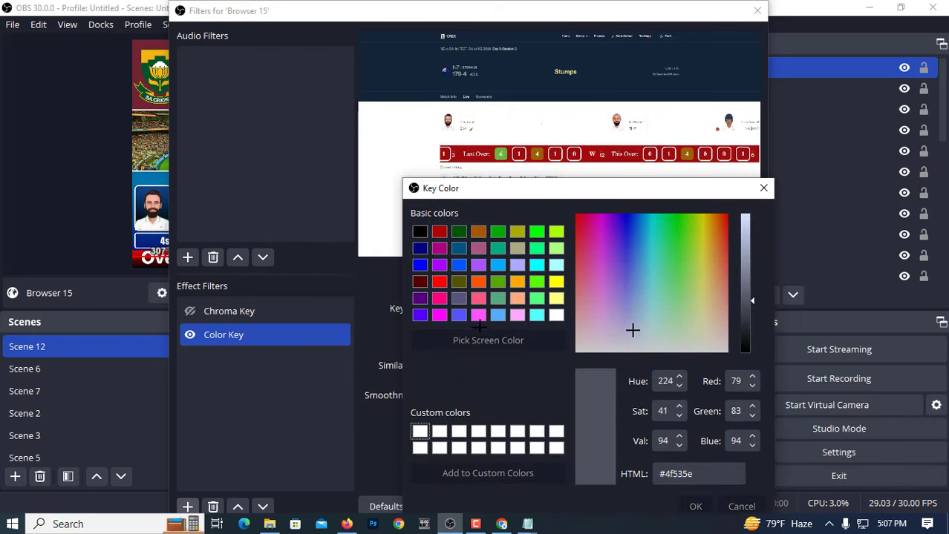
left_click(485, 161)
left_click(693, 506)
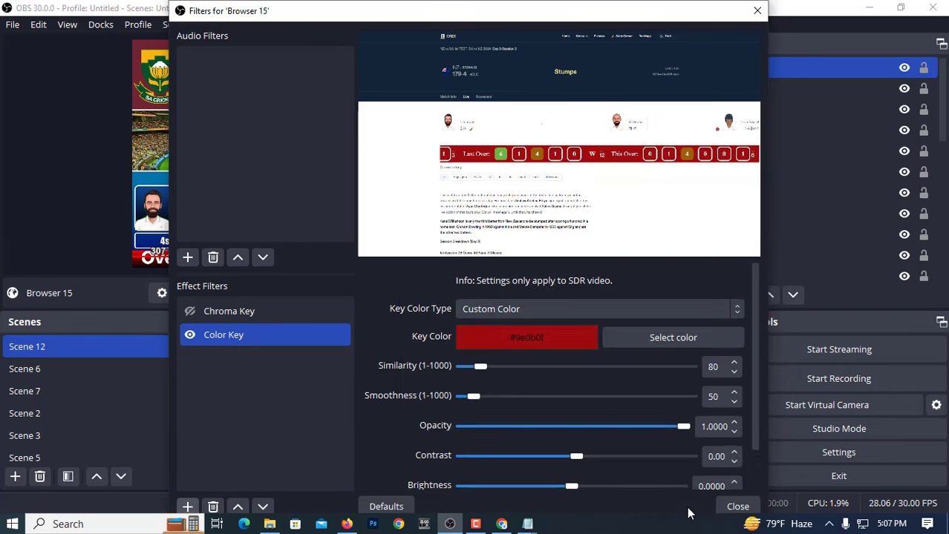
left_click(735, 507)
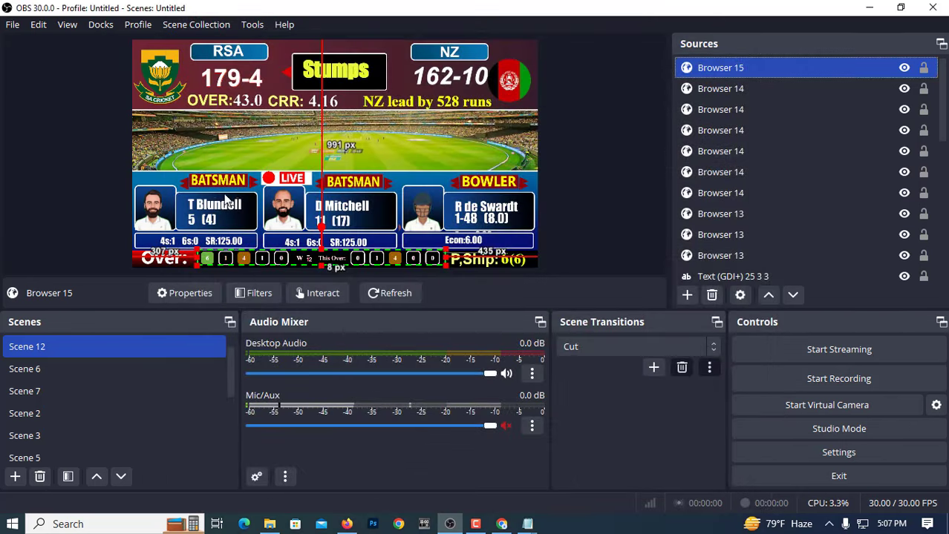
left_click(60, 170)
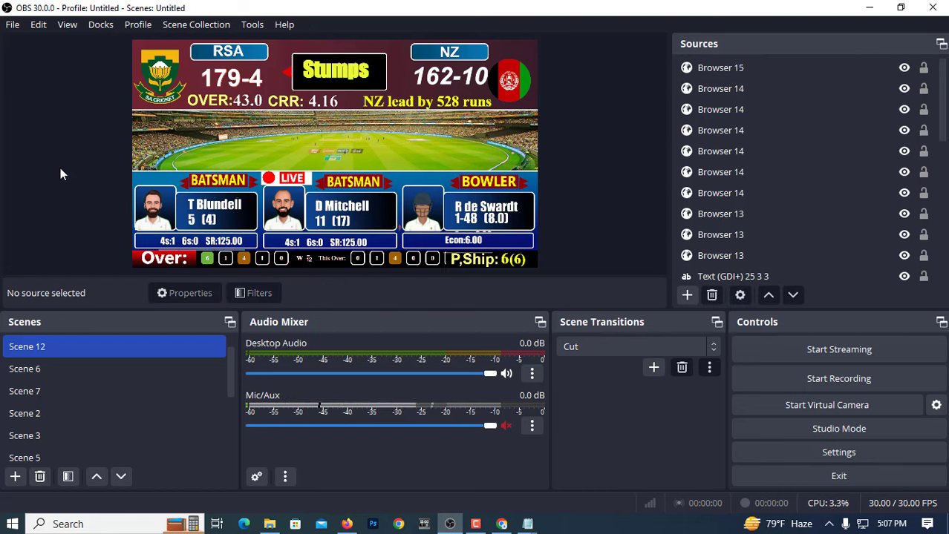
right_click(60, 169)
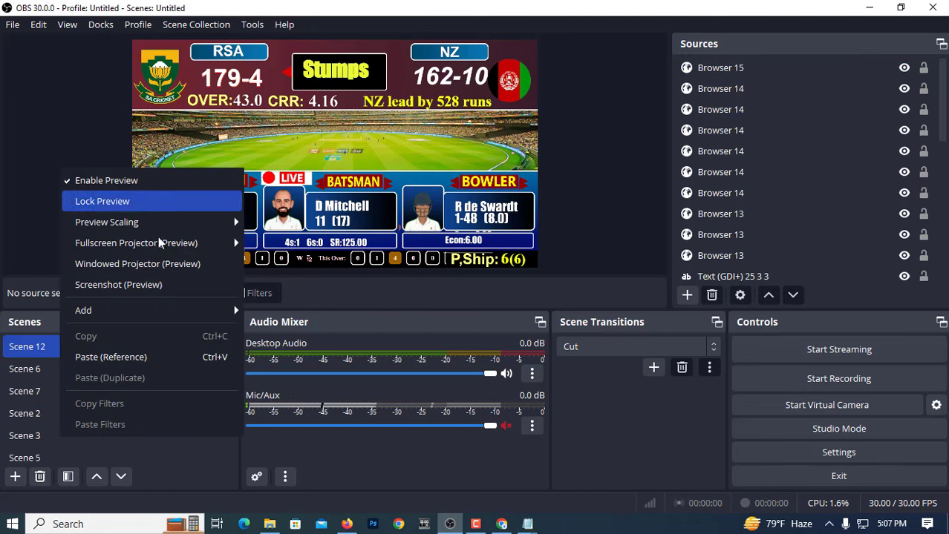
mouse_move(183, 244)
left_click(243, 243)
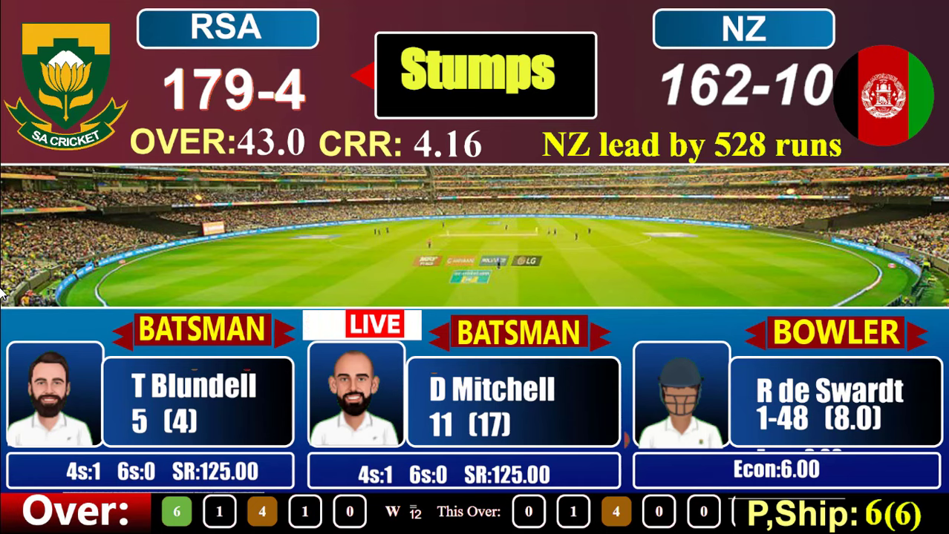
right_click(198, 201)
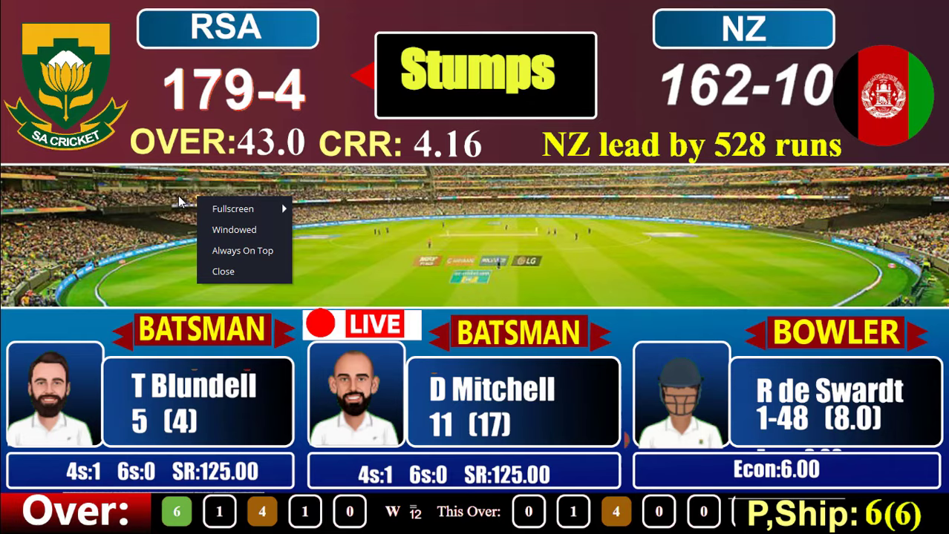
left_click(212, 271)
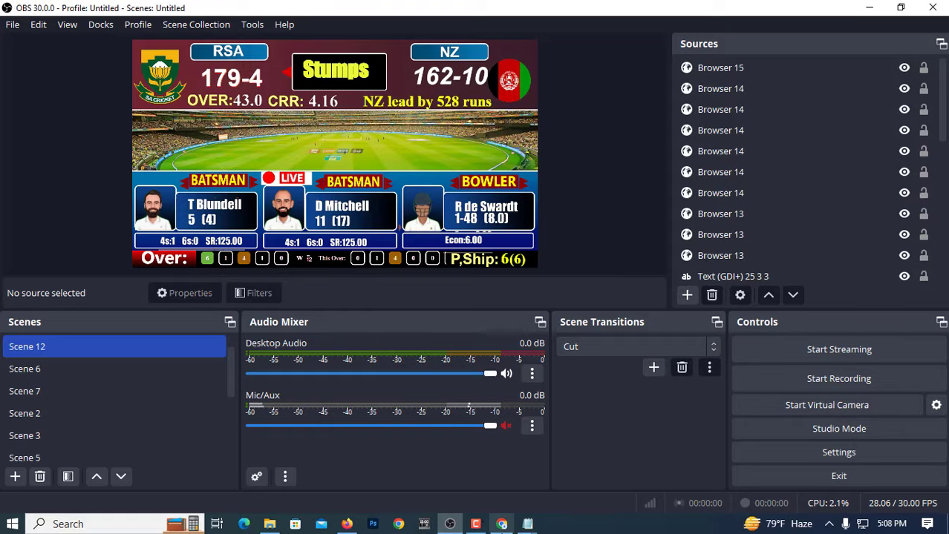